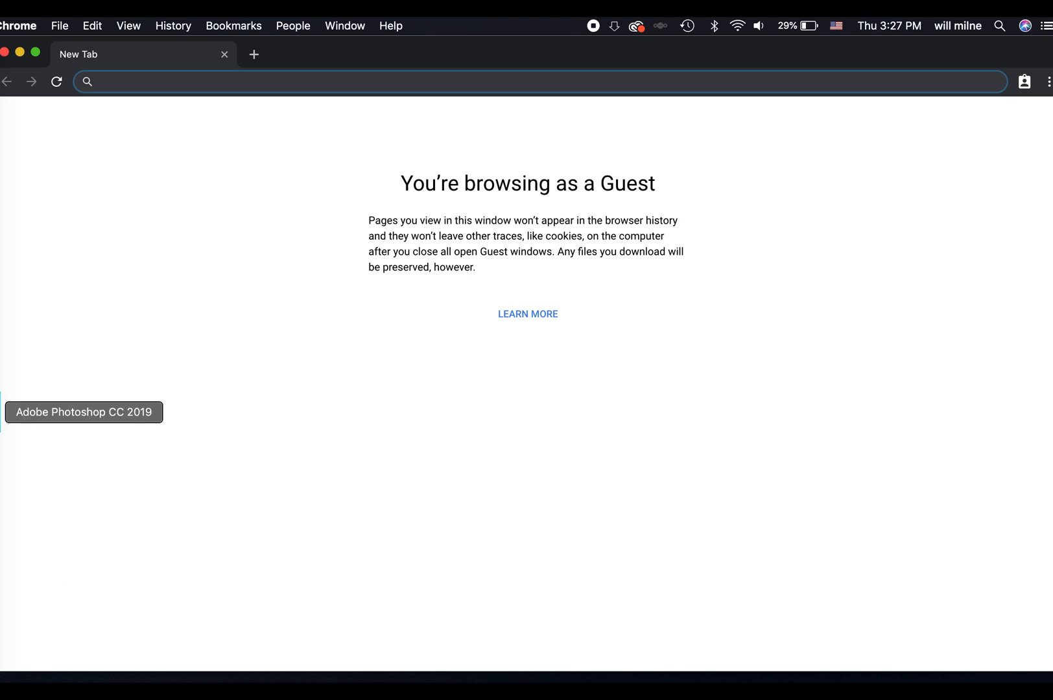
# Switch to Adobe Photoshop and start creating a new document.
pyautogui.click(1, 415)
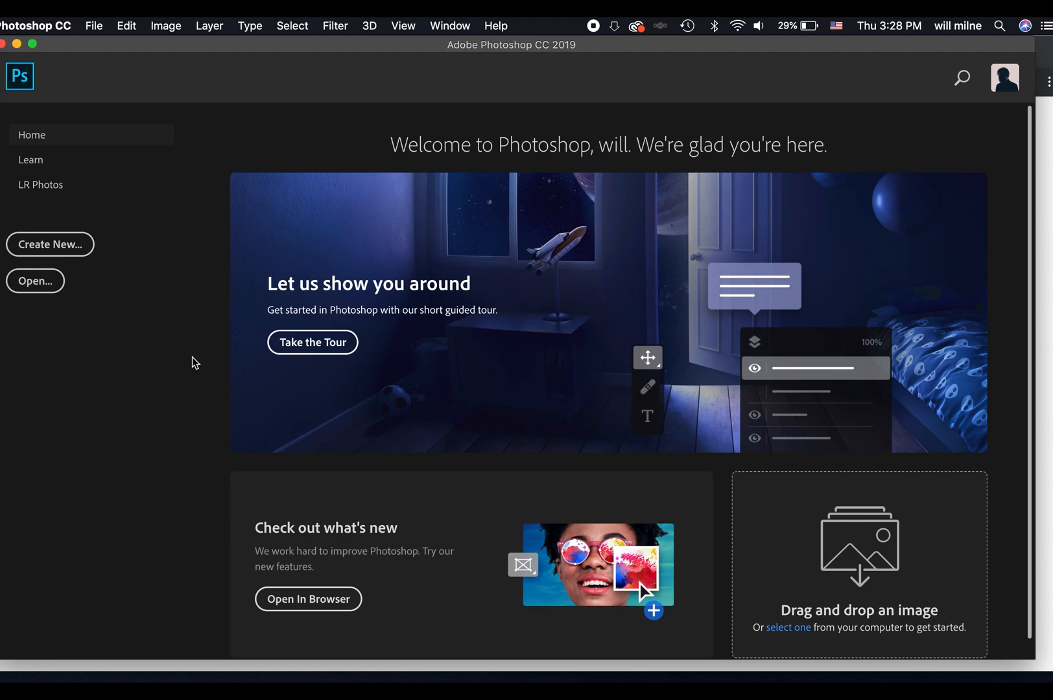
pyautogui.click(50, 246)
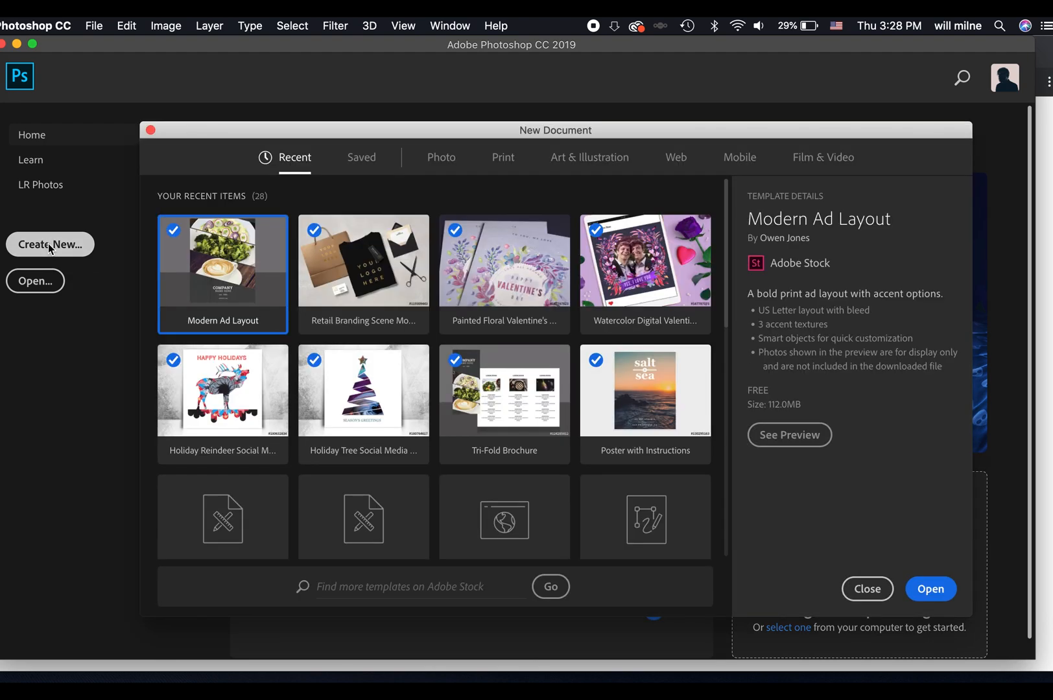
# Look through the new document categories Photo, Print, Art & Illustration, Web, Mobile, and Film & Video.
pyautogui.click(437, 164)
pyautogui.click(501, 164)
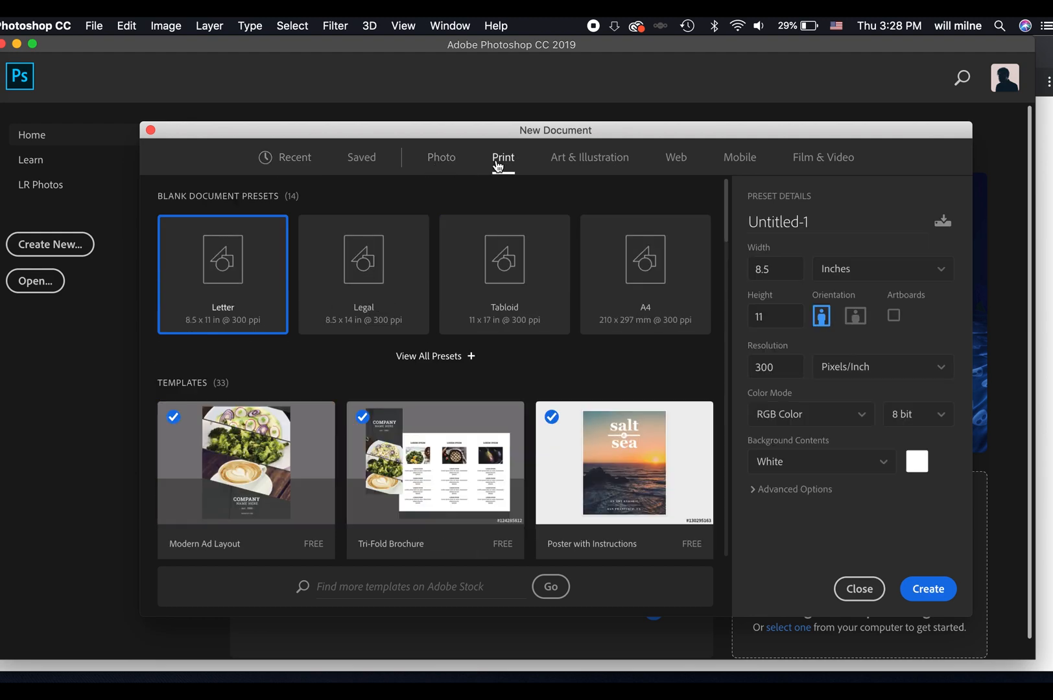
pyautogui.click(566, 170)
pyautogui.click(668, 163)
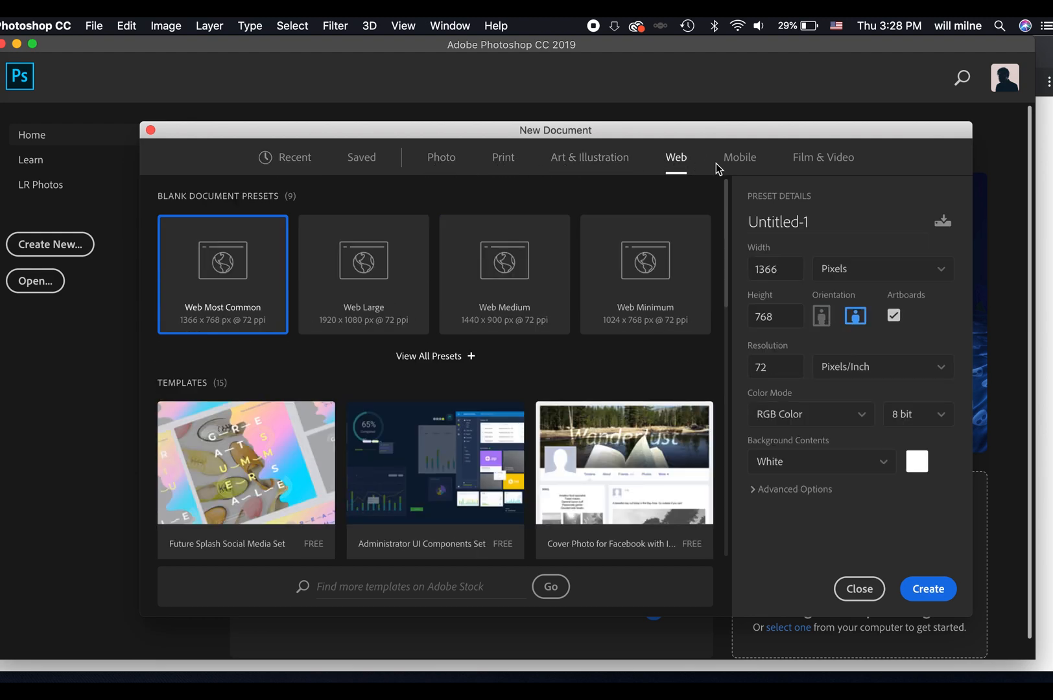
pyautogui.click(739, 160)
pyautogui.click(824, 168)
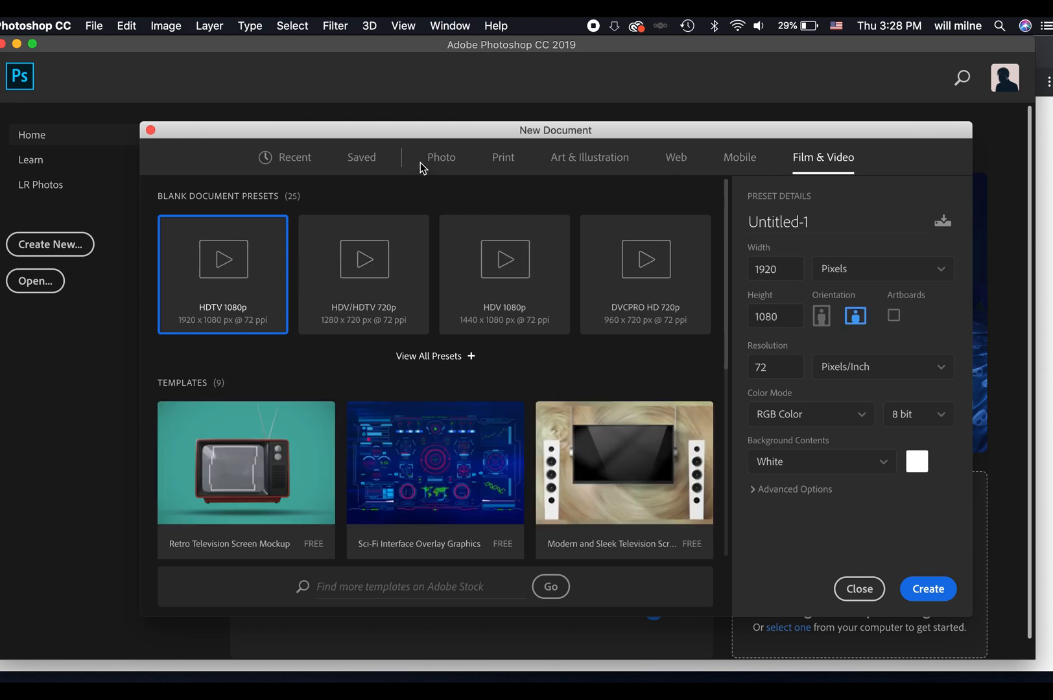
# Browse the free templates offered in the Photo category.
pyautogui.click(441, 158)
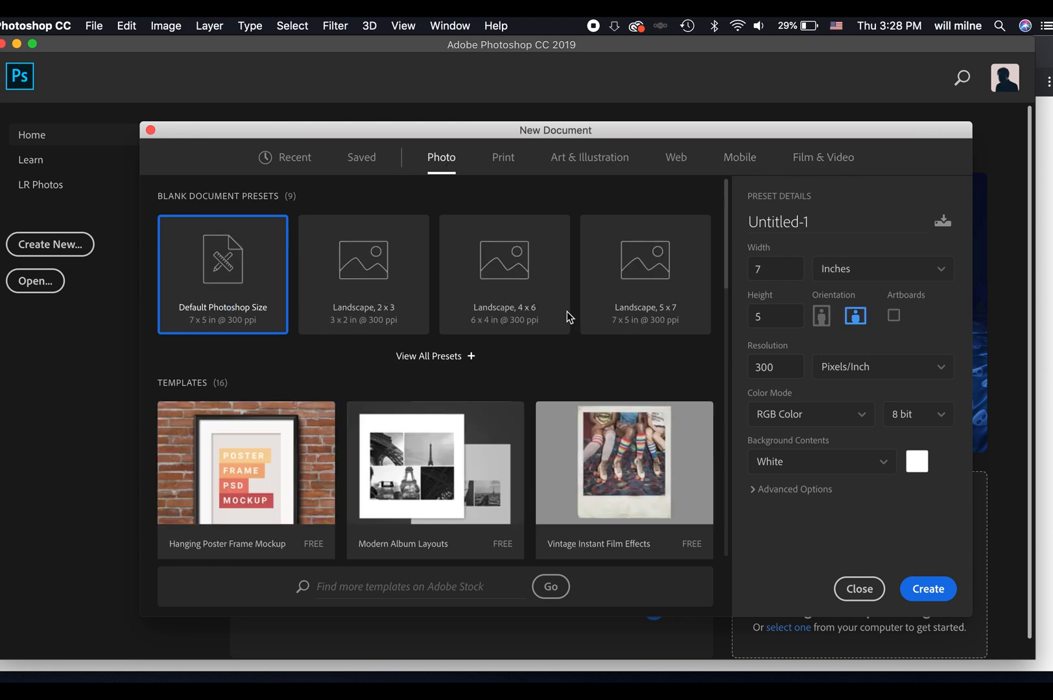
pyautogui.scroll(-1, 391, 420)
pyautogui.scroll(-2, 391, 418)
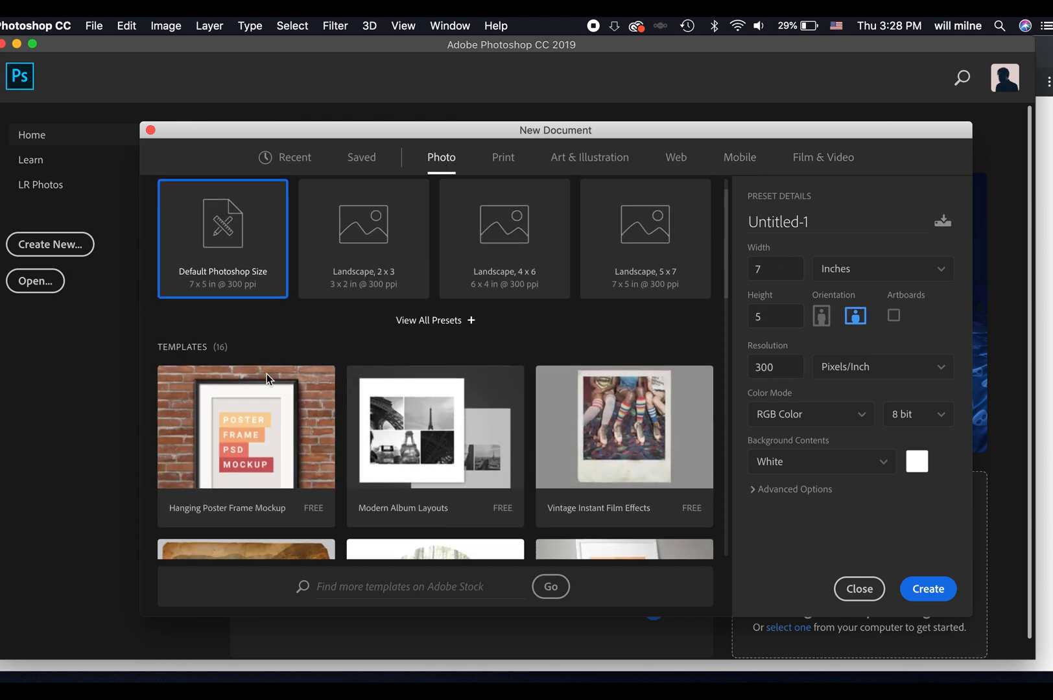
pyautogui.scroll(-5, 503, 428)
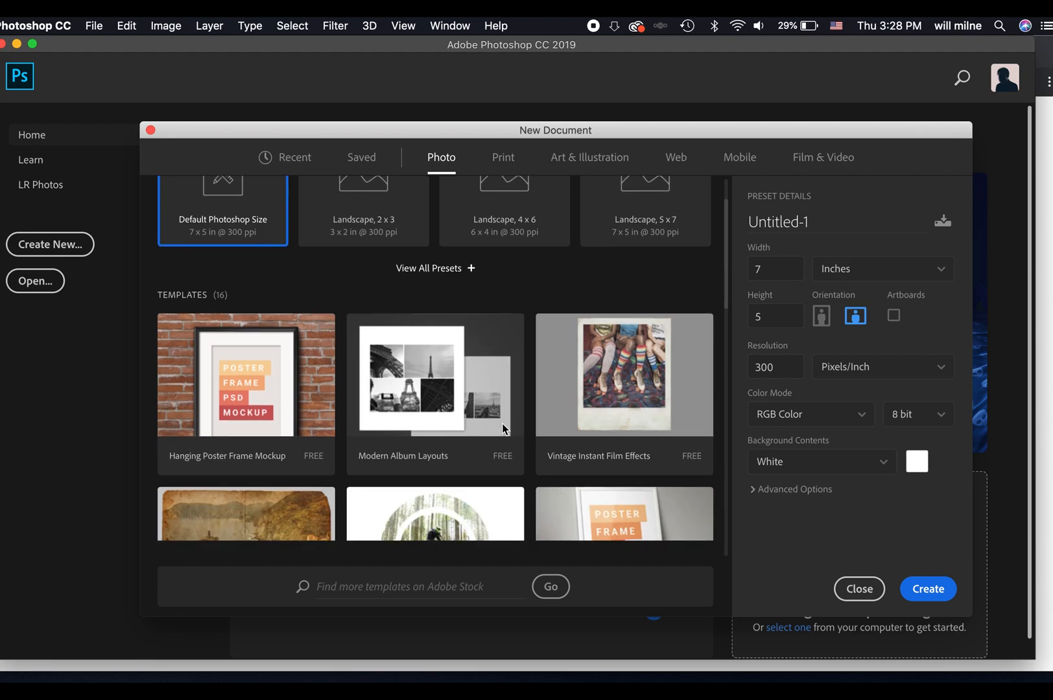
pyautogui.scroll(-5, 527, 375)
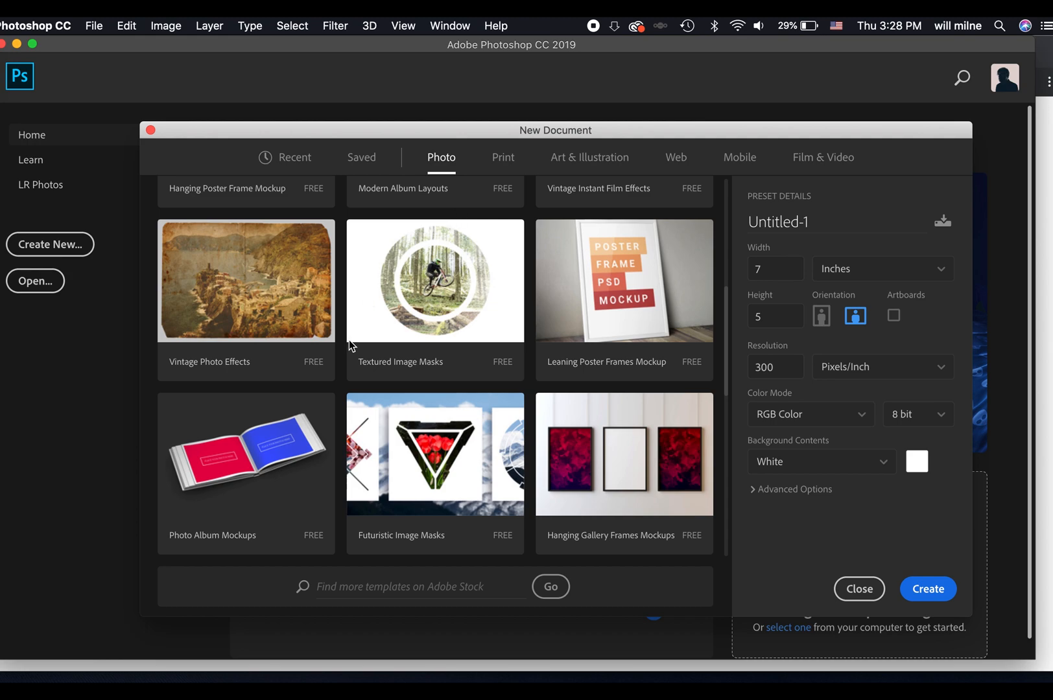
pyautogui.scroll(-2, 339, 402)
# Browse the free templates in the Print, Art & Illustration, and Web categories.
pyautogui.click(501, 160)
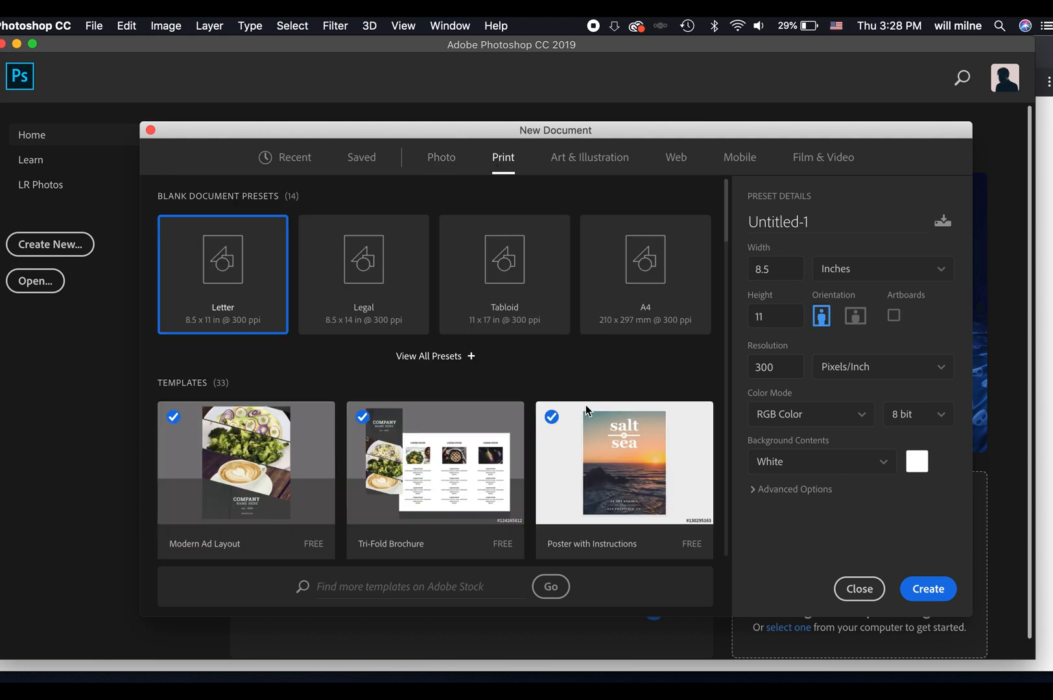
pyautogui.scroll(-4, 524, 454)
pyautogui.scroll(-3, 523, 457)
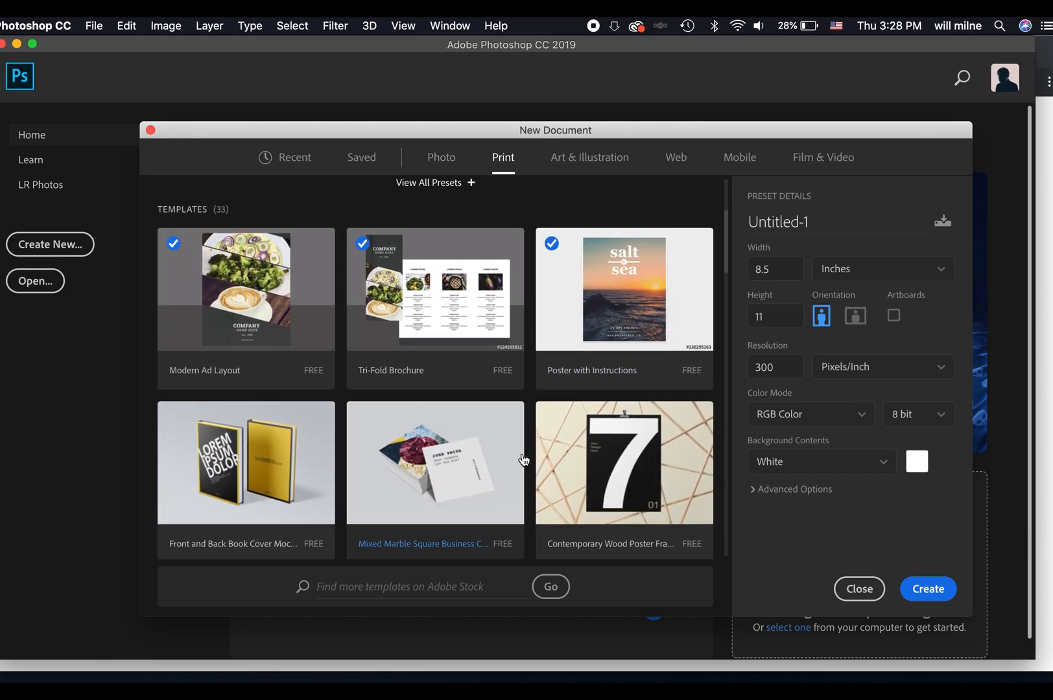
pyautogui.click(615, 162)
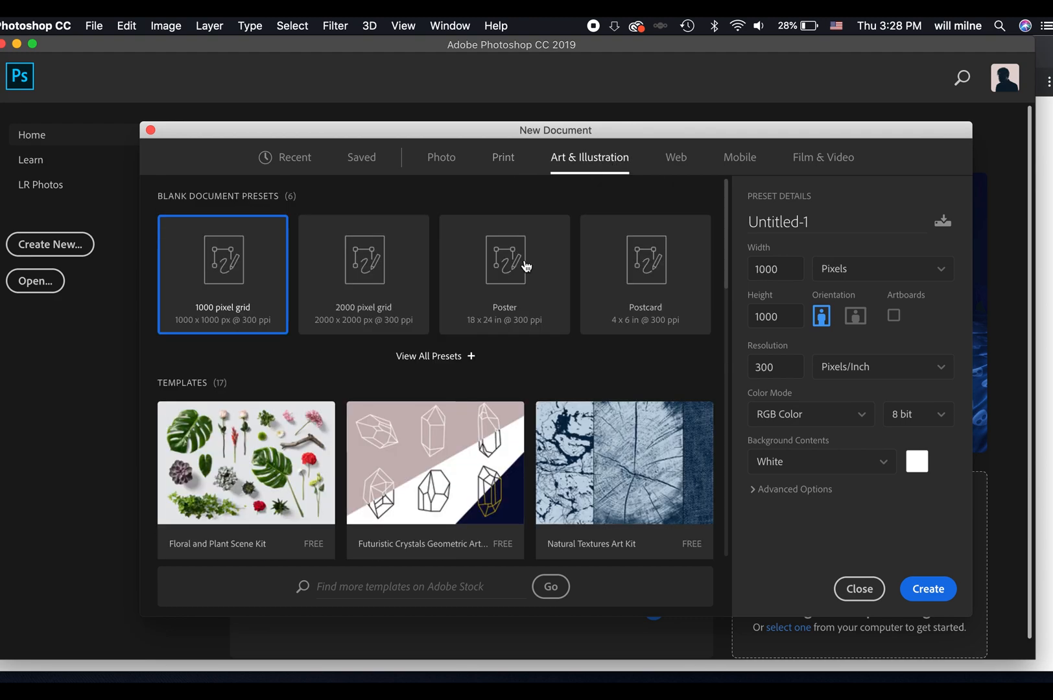
pyautogui.scroll(-5, 495, 464)
pyautogui.scroll(-2, 495, 463)
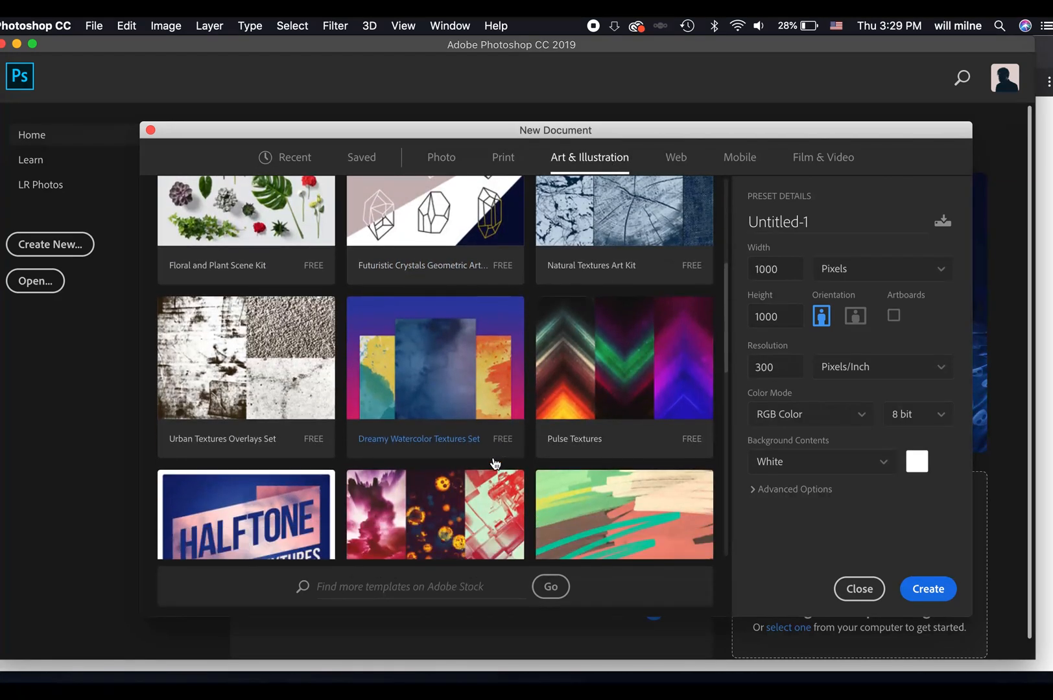
pyautogui.click(676, 159)
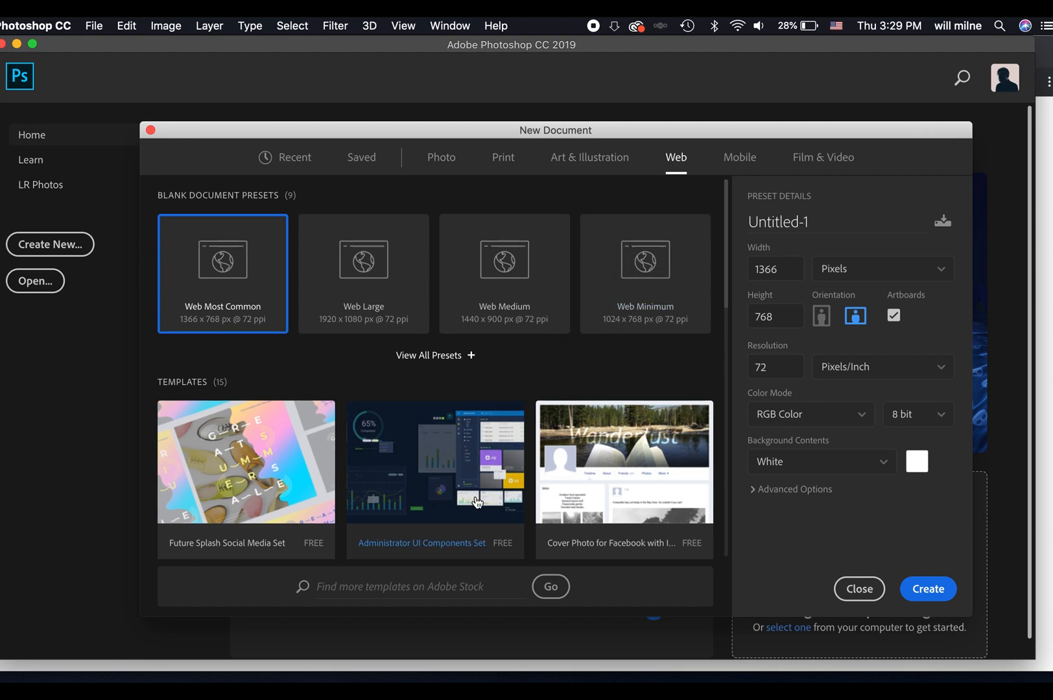
pyautogui.scroll(-6, 490, 478)
pyautogui.scroll(-2, 476, 503)
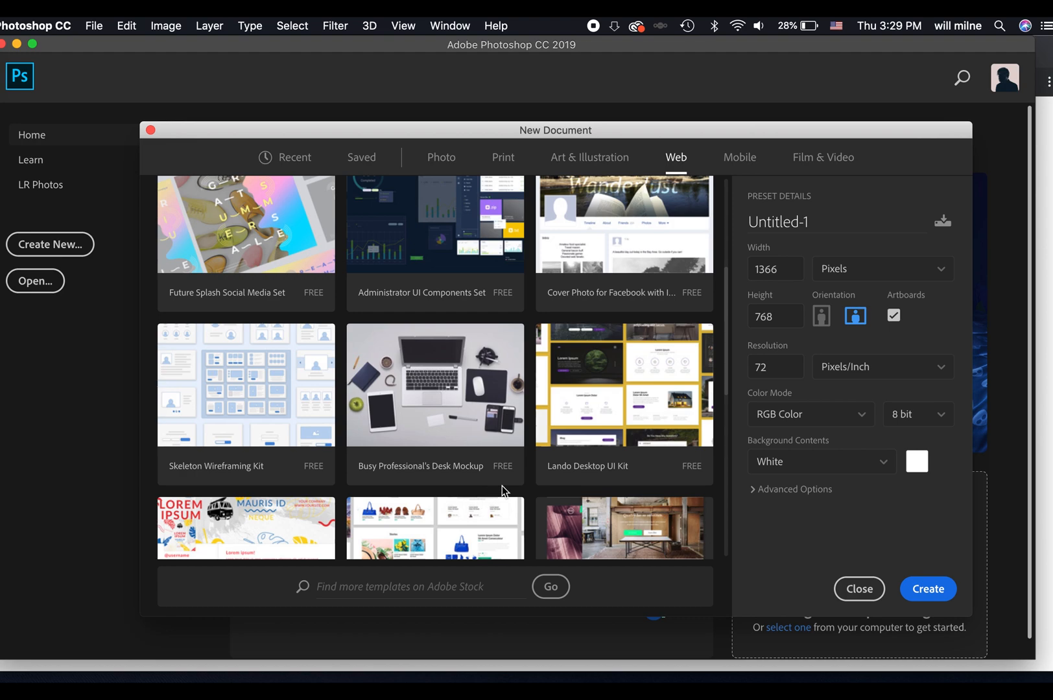
pyautogui.scroll(-6, 521, 475)
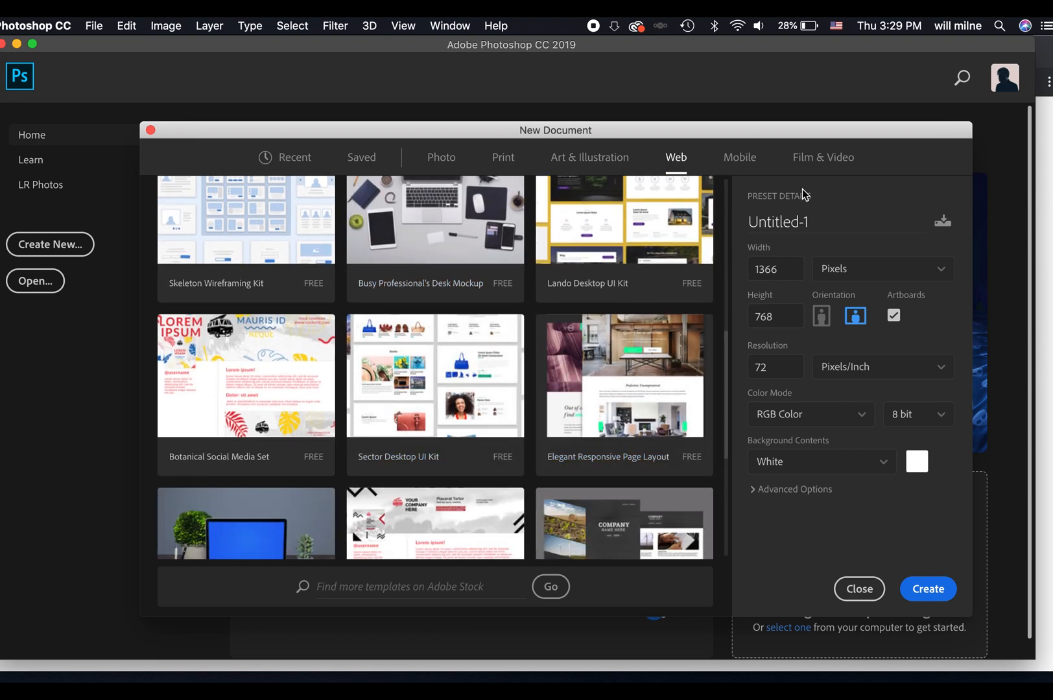
pyautogui.click(573, 160)
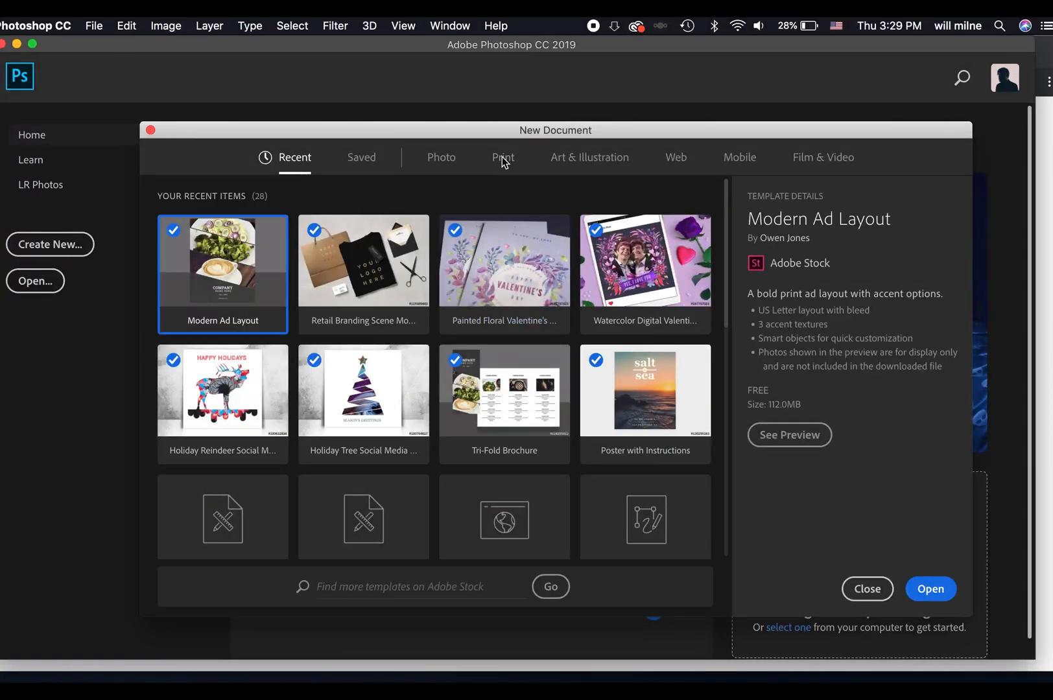
# Open the free Poster with Instructions template from the Print category.
pyautogui.click(504, 159)
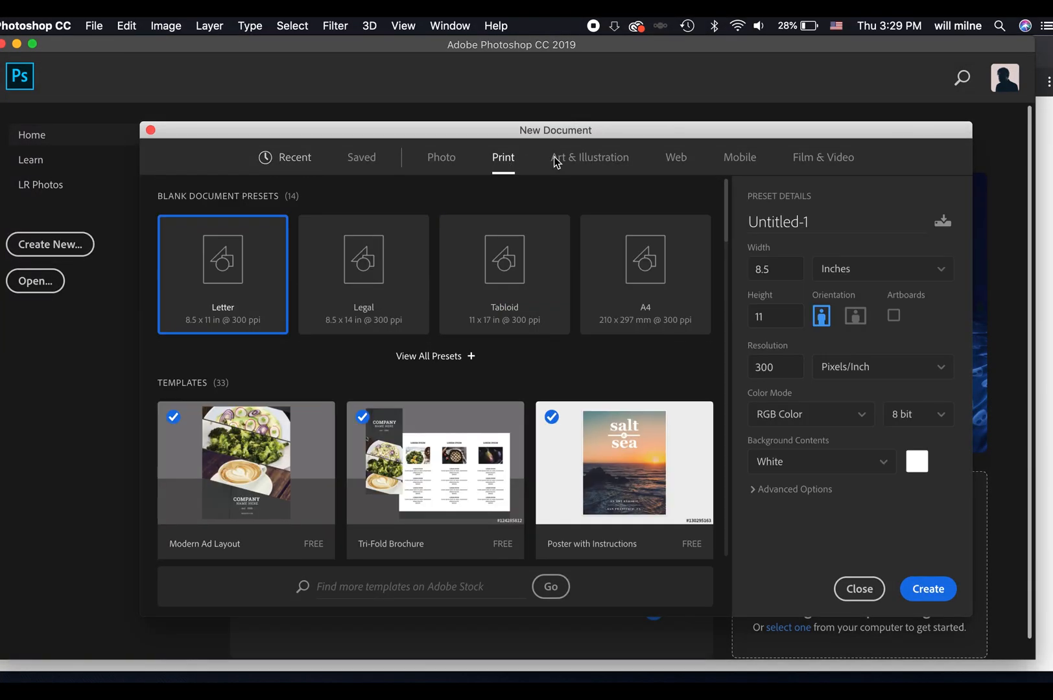
pyautogui.scroll(-2, 513, 441)
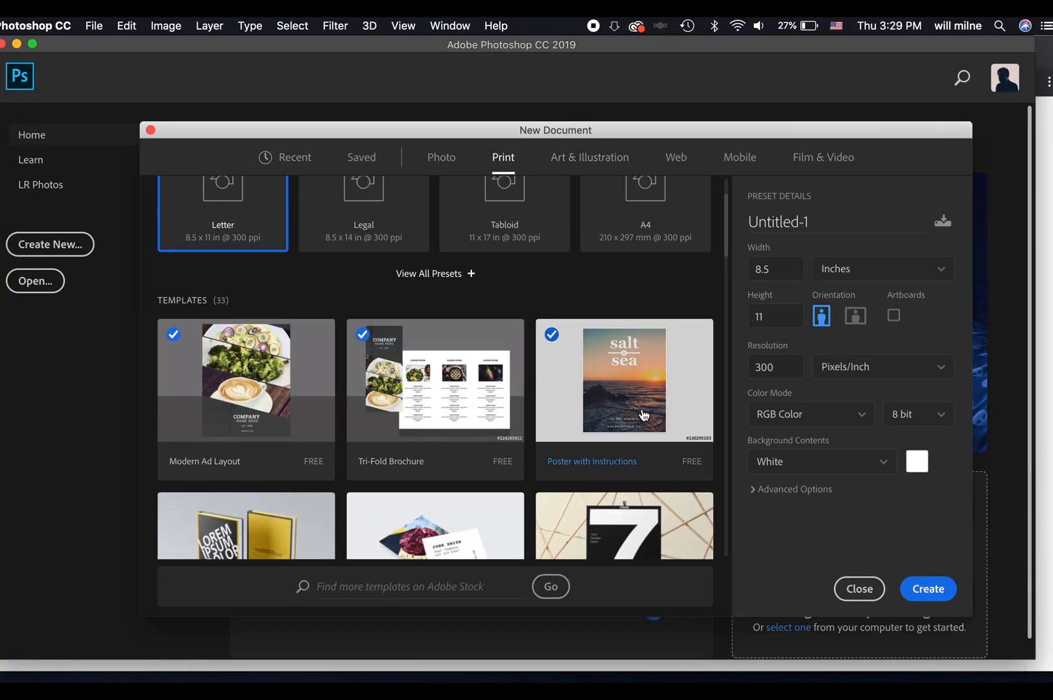
pyautogui.click(623, 415)
pyautogui.click(926, 588)
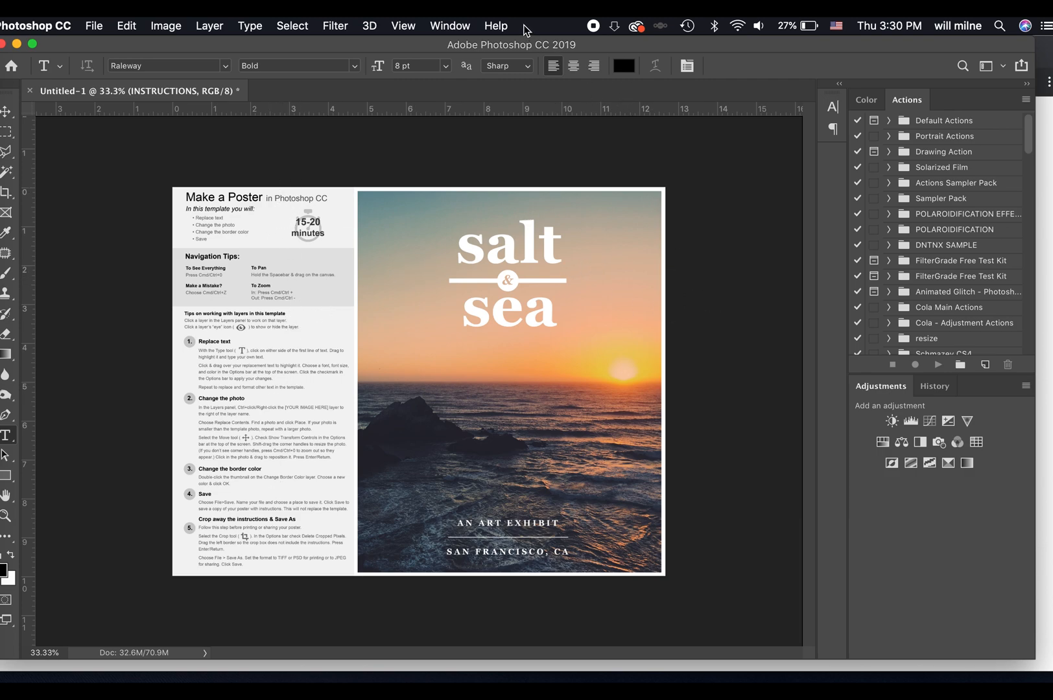
# Show the poster's Layers panel, make it taller, and place it beside the artwork.
pyautogui.click(447, 25)
pyautogui.click(445, 25)
pyautogui.click(448, 24)
pyautogui.click(499, 344)
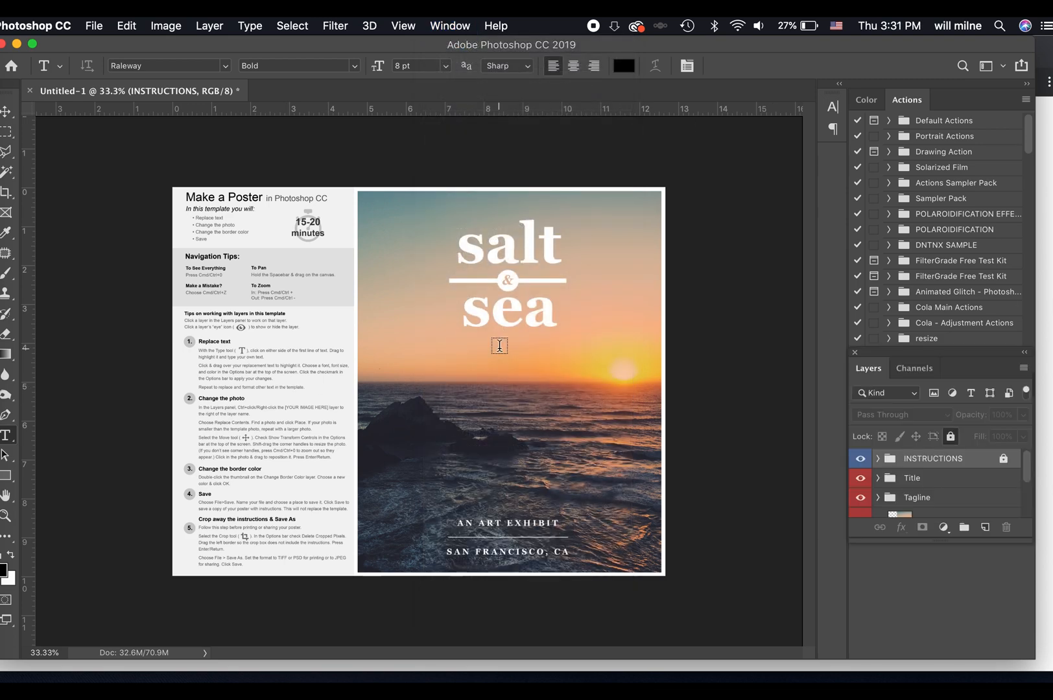
pyautogui.moveTo(957, 542); pyautogui.dragTo(971, 677)
pyautogui.moveTo(876, 358); pyautogui.dragTo(692, 219)
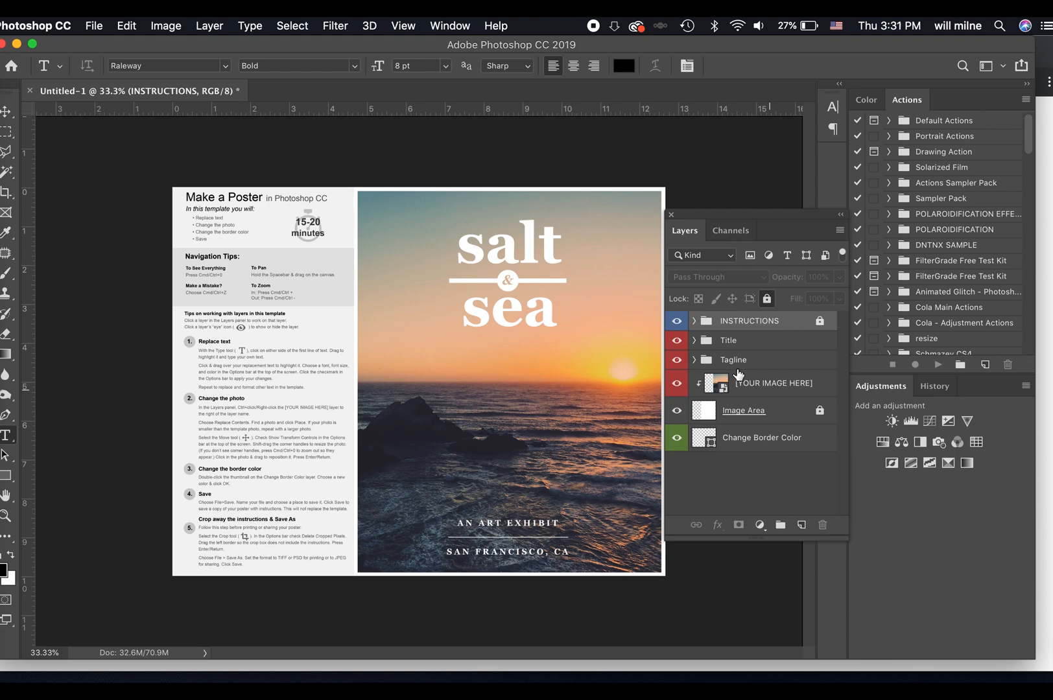
# Examine the layers inside the Title and Tagline groups and collapse the groups again.
pyautogui.click(695, 321)
pyautogui.click(695, 321)
pyautogui.click(695, 341)
pyautogui.click(695, 341)
pyautogui.click(695, 341)
pyautogui.click(695, 341)
pyautogui.click(694, 340)
pyautogui.click(694, 340)
pyautogui.click(695, 341)
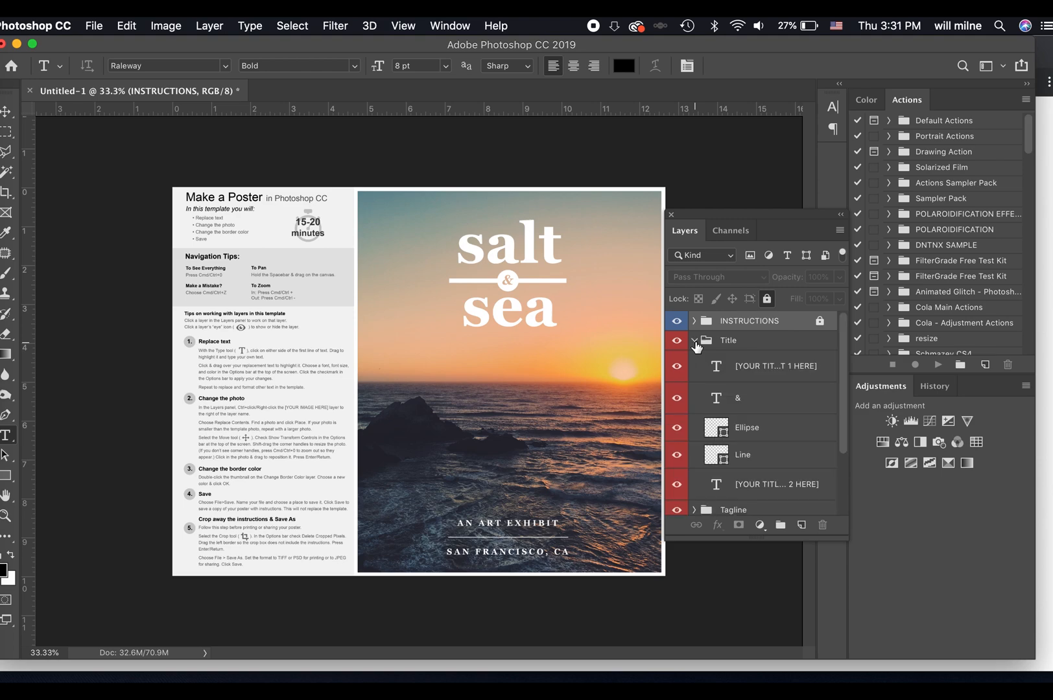
pyautogui.scroll(-5, 777, 449)
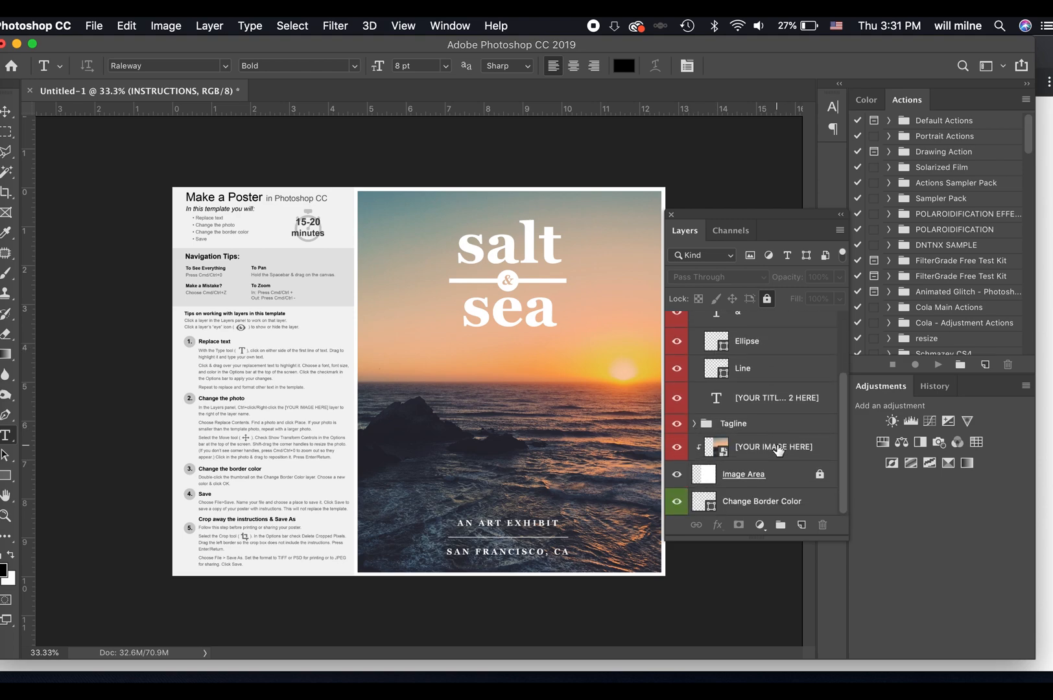
pyautogui.scroll(5, 778, 450)
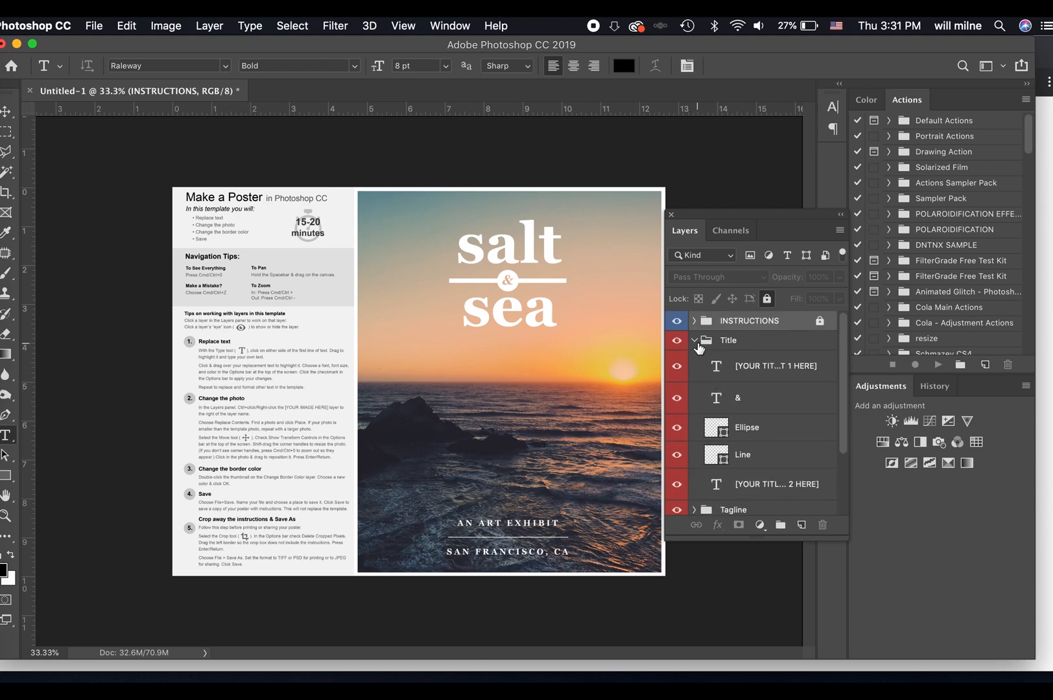
pyautogui.click(695, 342)
pyautogui.click(694, 361)
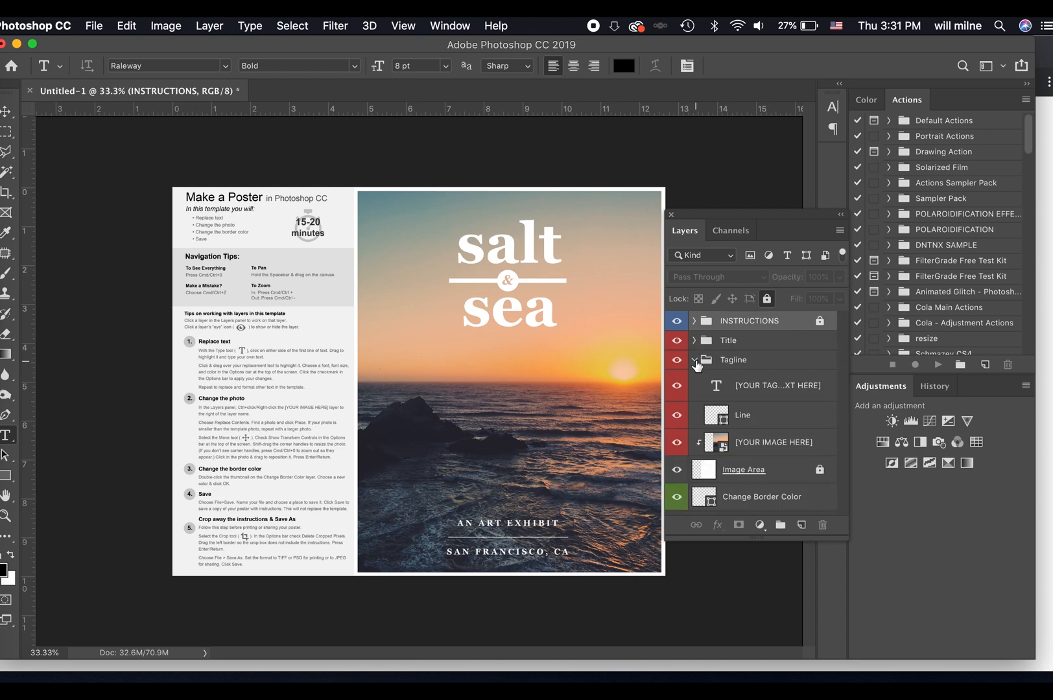
pyautogui.click(695, 360)
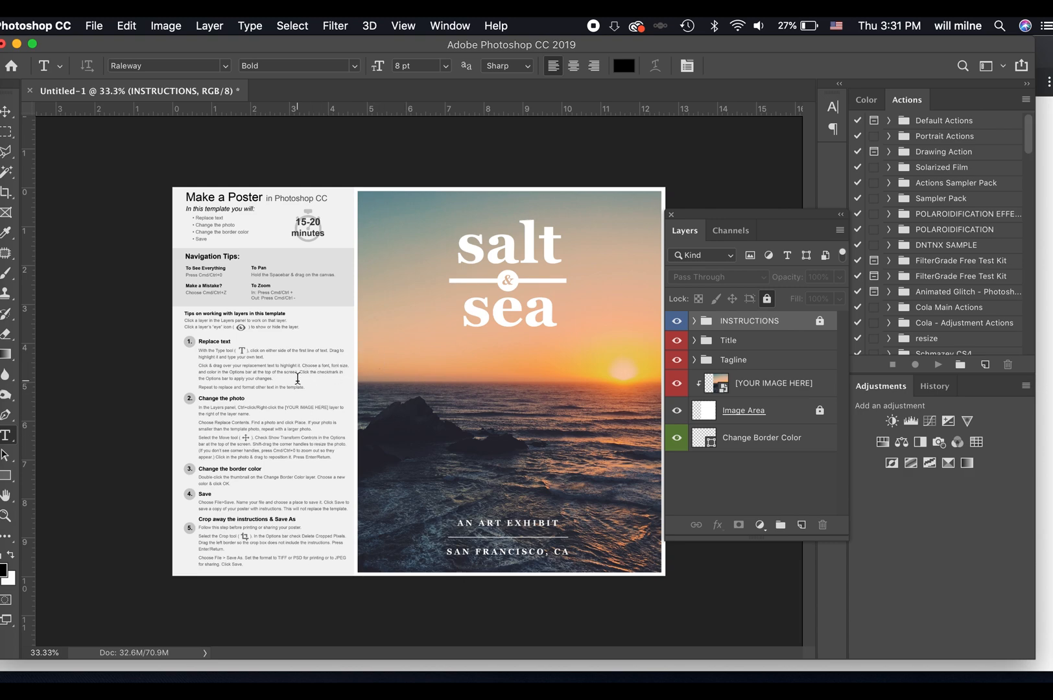
# View the Adobe Fonts website from the "salt" title's font list, dismiss its welcome message, and return to Photoshop.
pyautogui.click(542, 245)
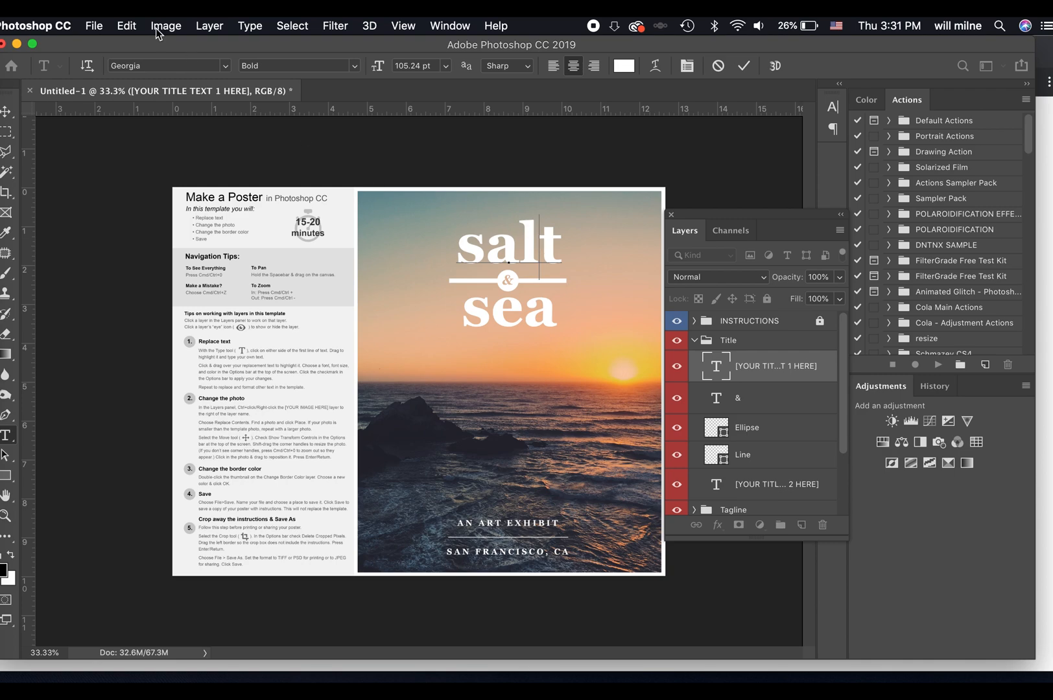
pyautogui.click(227, 66)
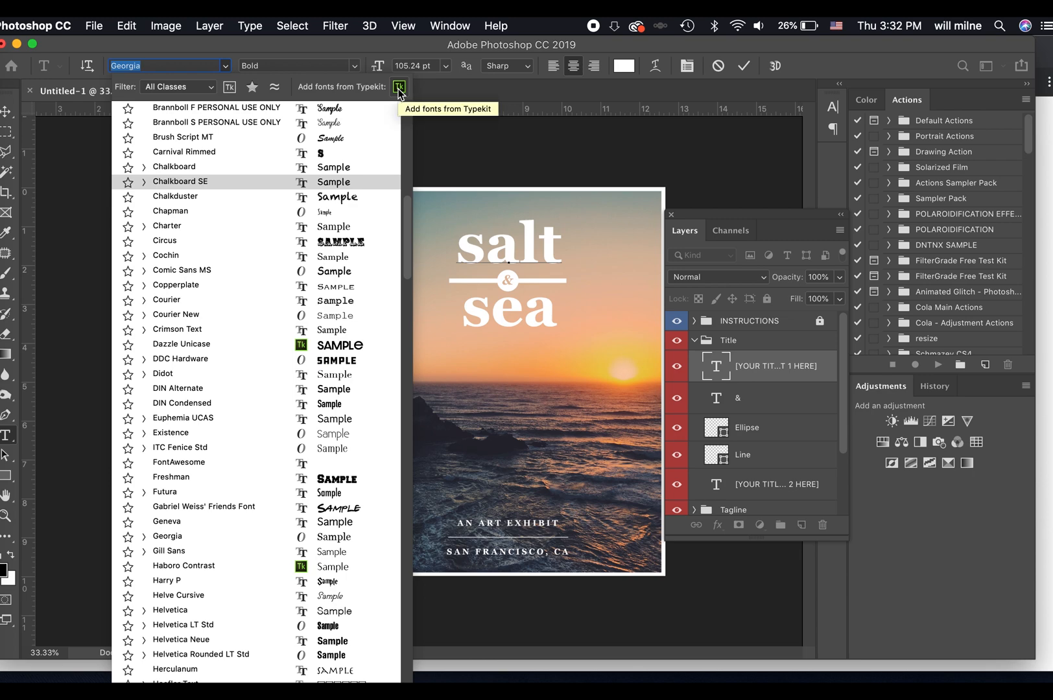
pyautogui.click(399, 87)
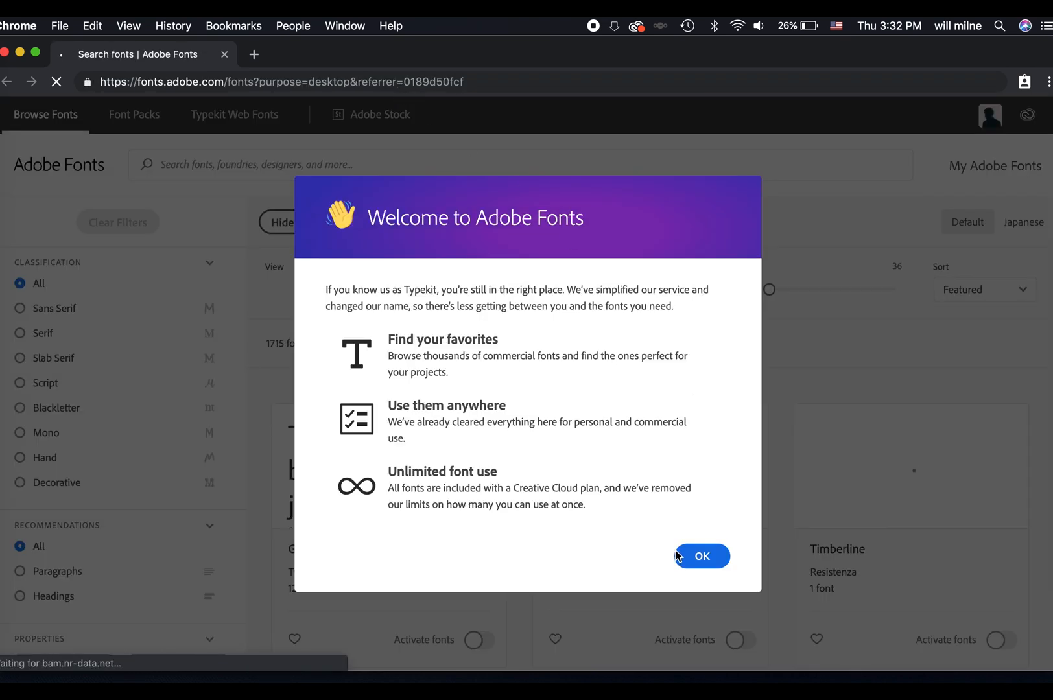
pyautogui.click(709, 556)
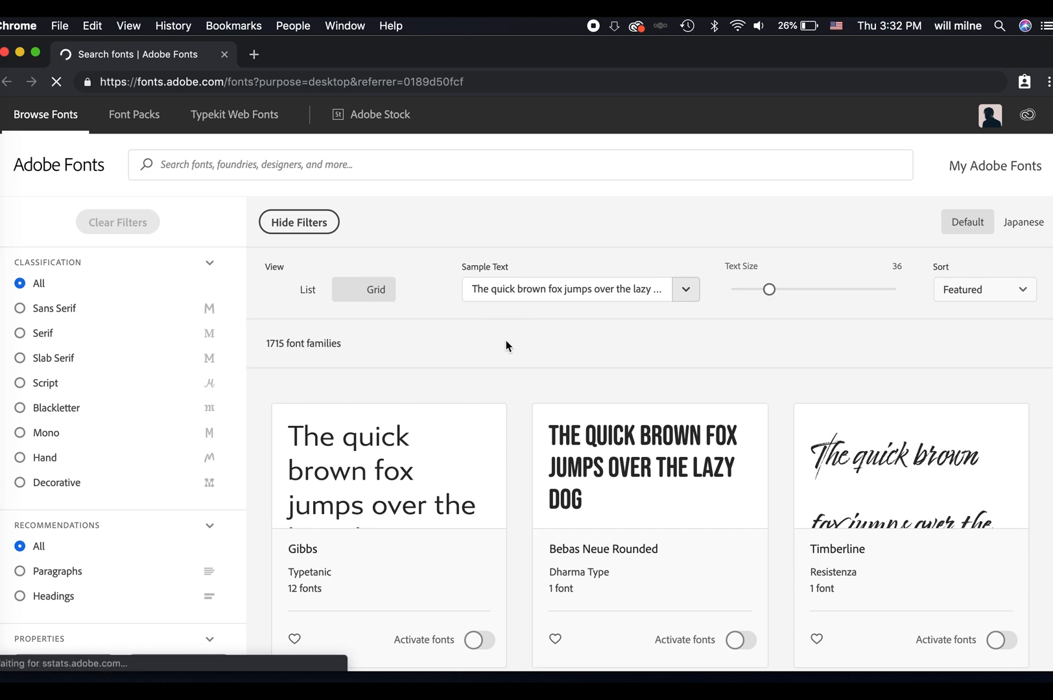
pyautogui.click(3, 416)
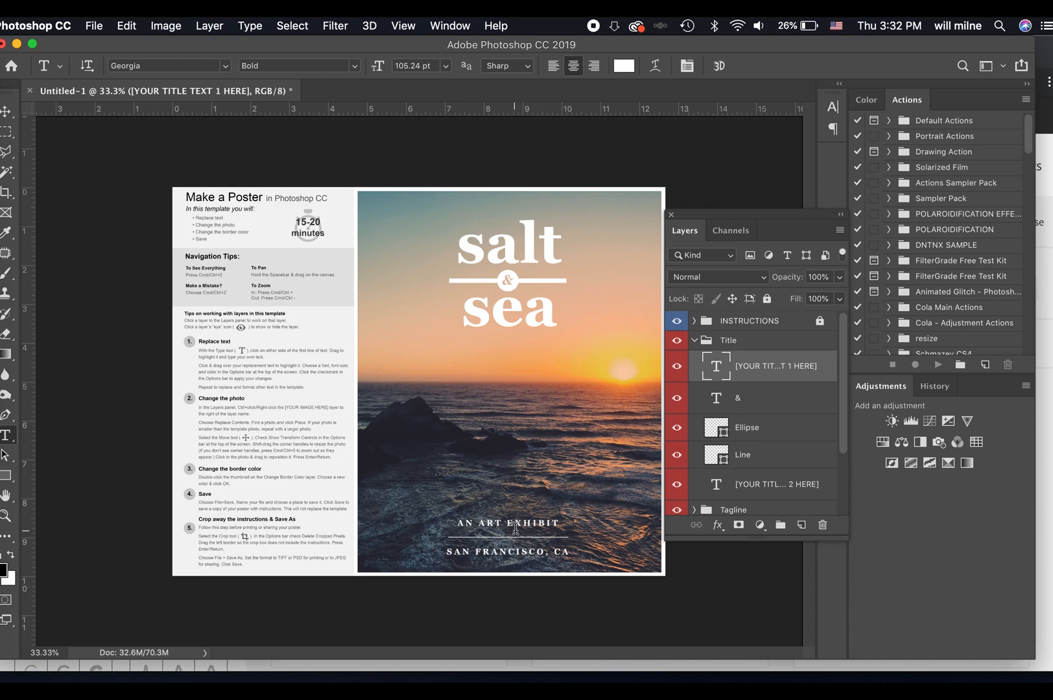
pyautogui.click(515, 528)
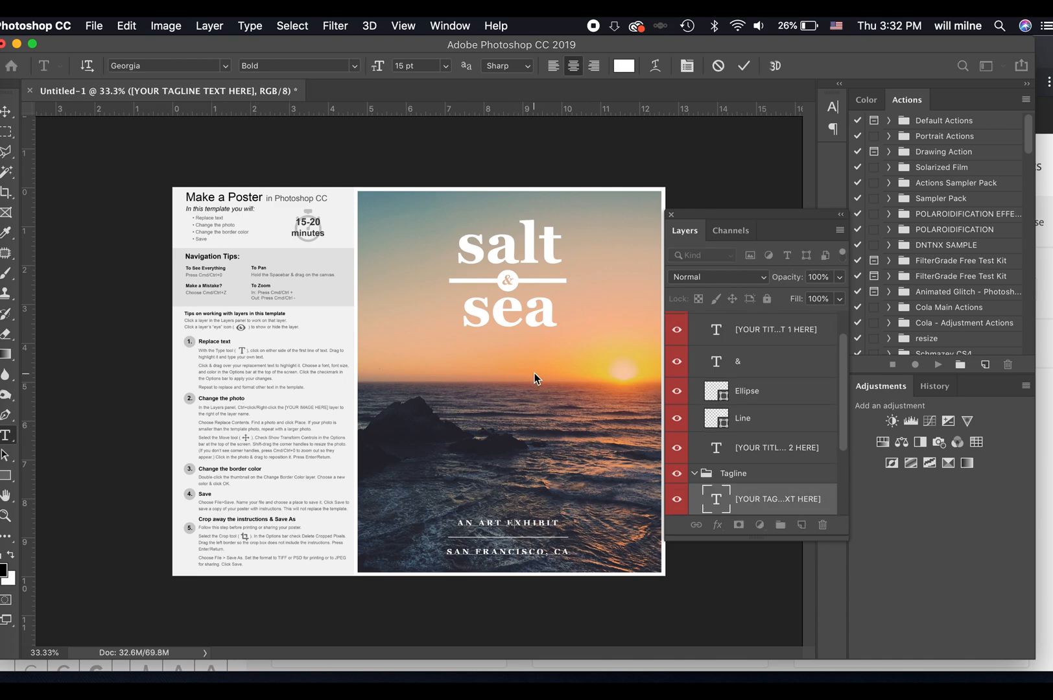
pyautogui.click(743, 65)
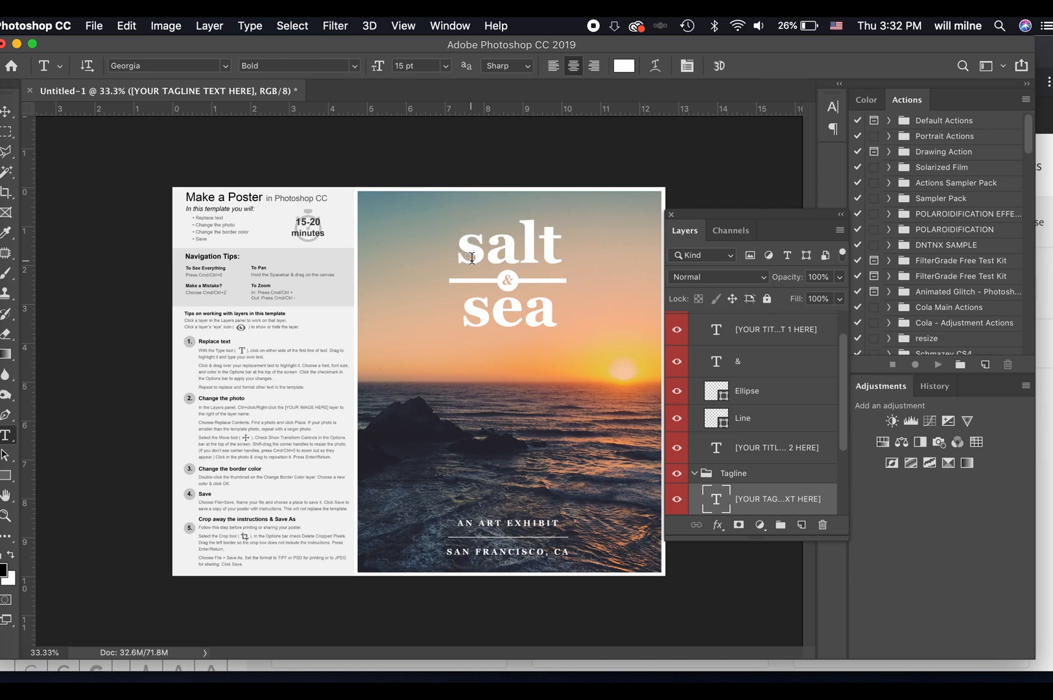
pyautogui.doubleClick(499, 253)
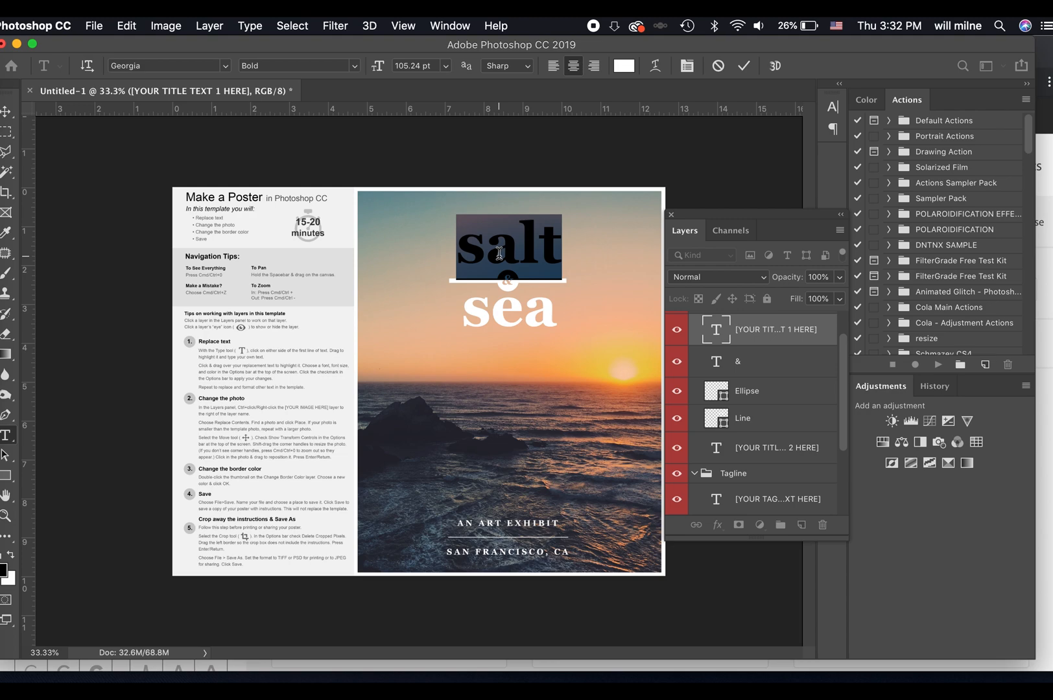
# Switch to Chrome and search Google for "denton band" in a new browser tab.
pyautogui.click(2, 101)
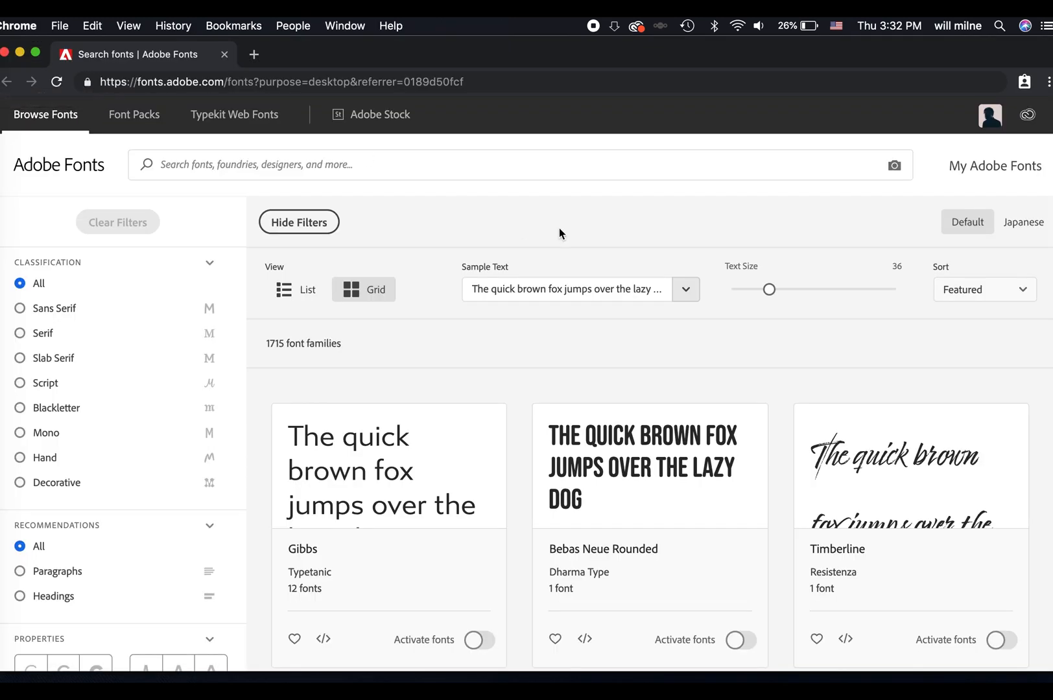
pyautogui.click(254, 55)
pyautogui.write('denton band')
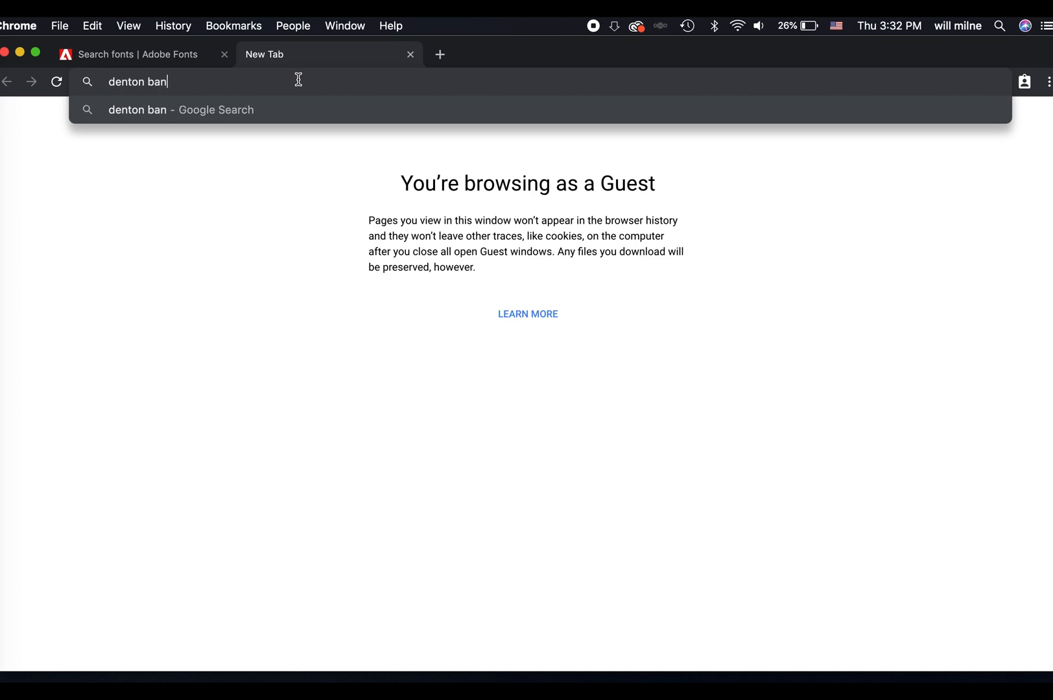
pyautogui.press('Return')
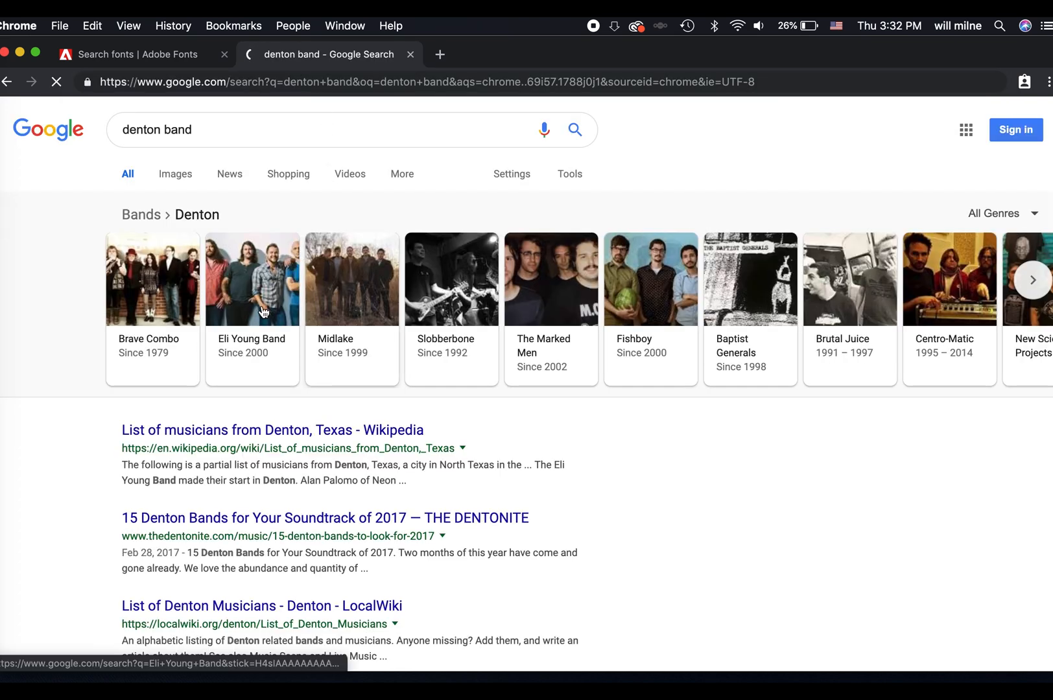
# Return to Photoshop and replace the poster's title word "salt" with "Brave".
pyautogui.click(1, 410)
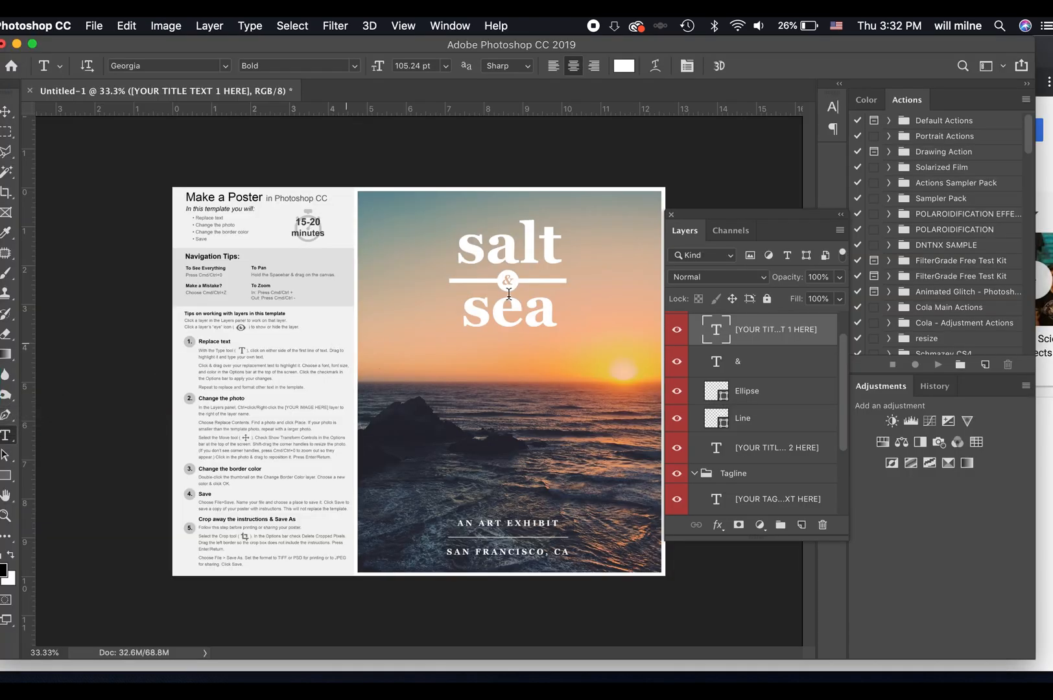
pyautogui.doubleClick(530, 243)
pyautogui.write('Brave')
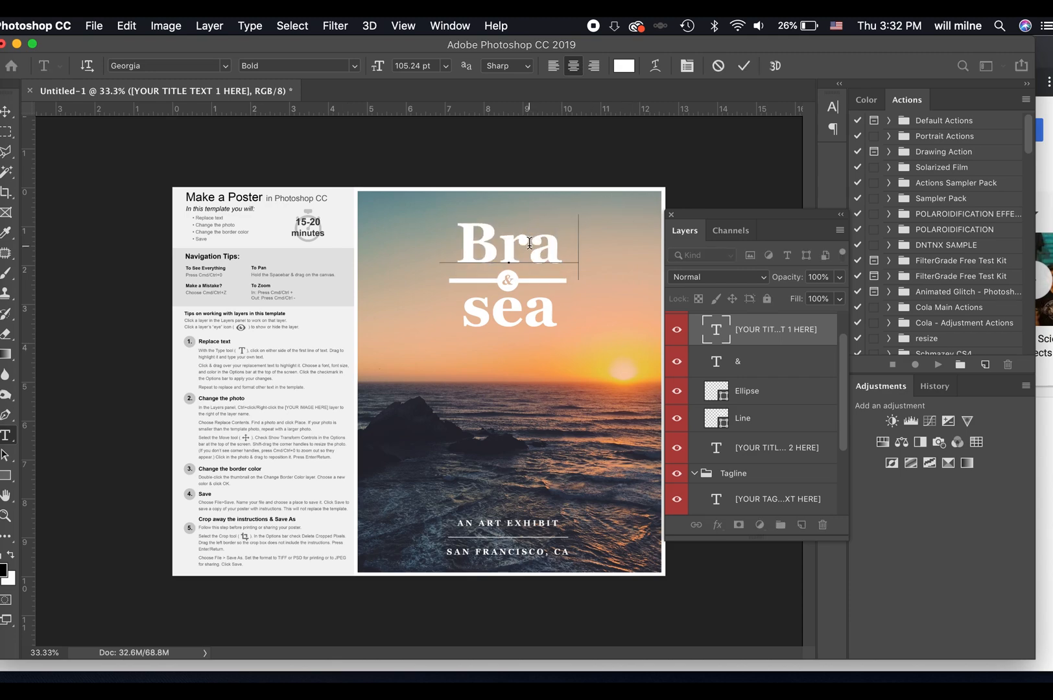
pyautogui.click(744, 69)
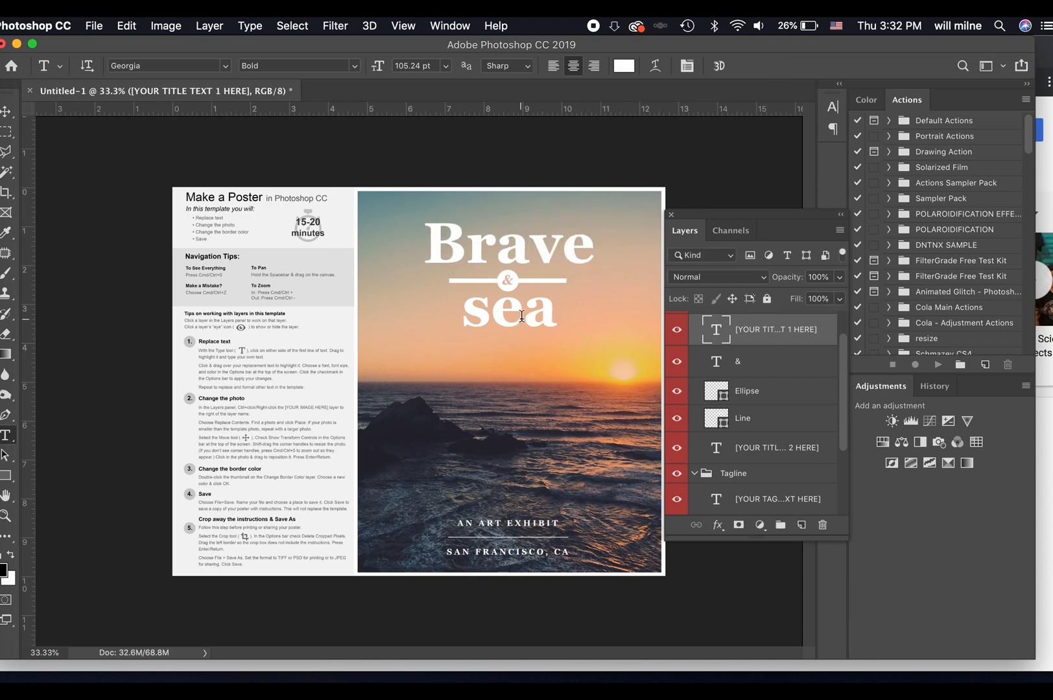
# Replace the second title word "sea" with "Combo".
pyautogui.click(520, 317)
pyautogui.doubleClick(521, 317)
pyautogui.write('Com')
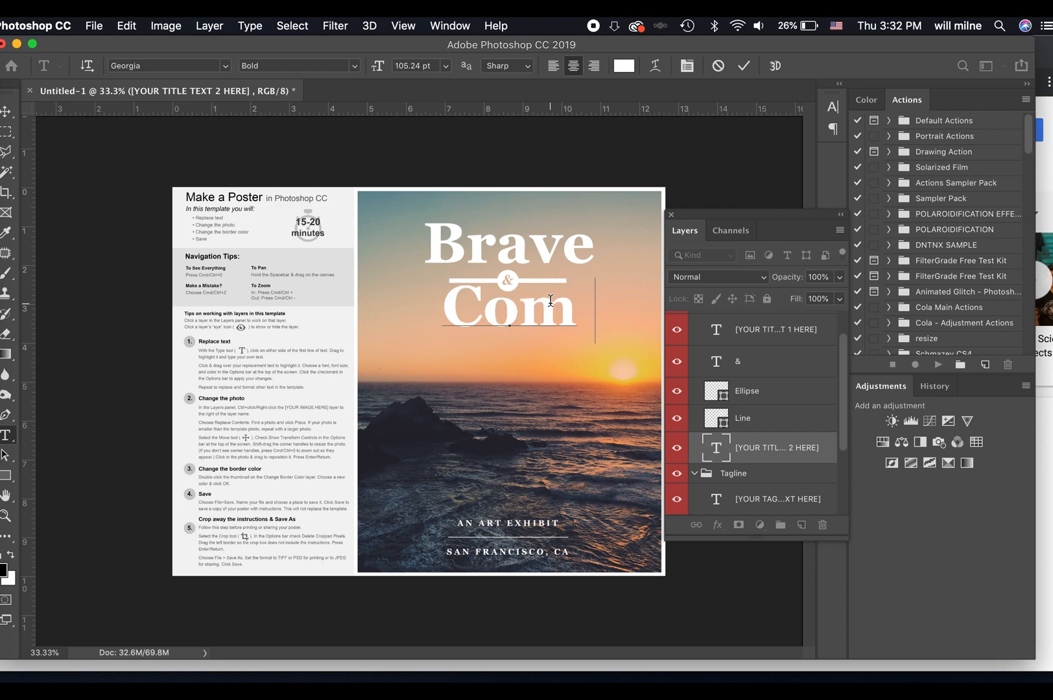
pyautogui.write('bo')
pyautogui.click(744, 65)
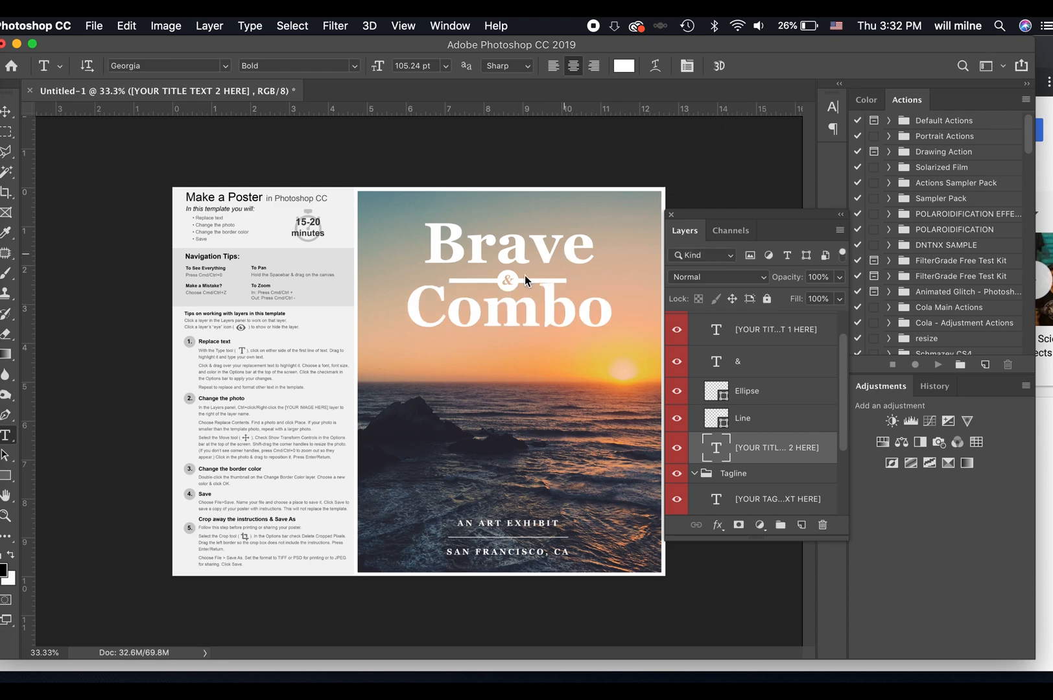
# Hide the "&" text layer between the two title words.
pyautogui.press('super+plus')
pyautogui.press('super+plus')
pyautogui.hscroll(3, 588, 331)
pyautogui.scroll(3, 589, 332)
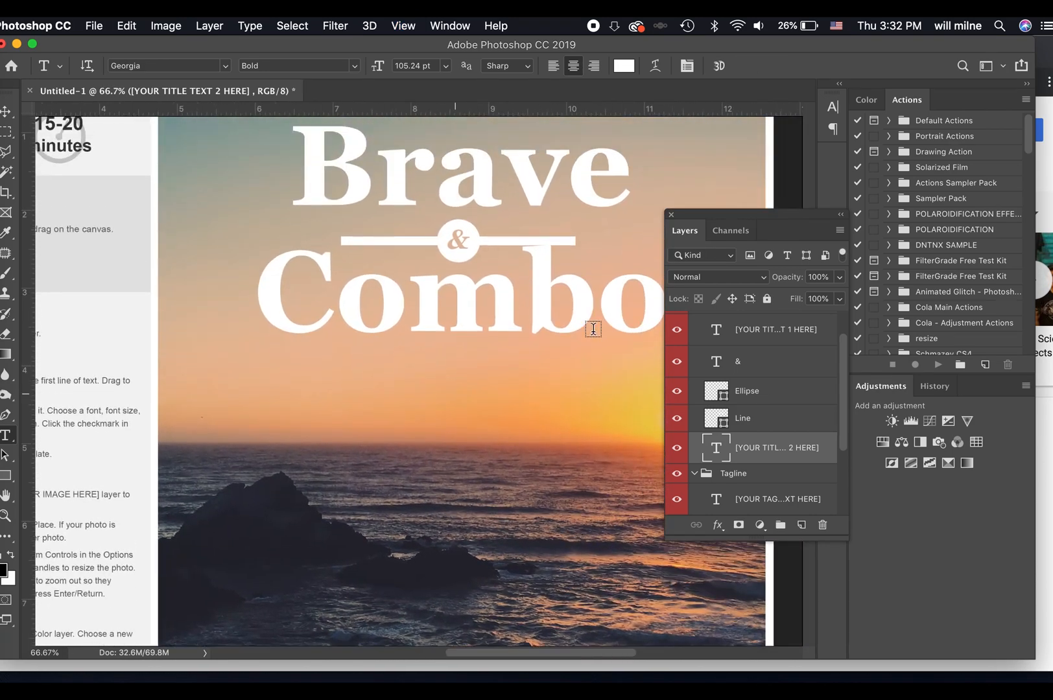
pyautogui.click(5, 111)
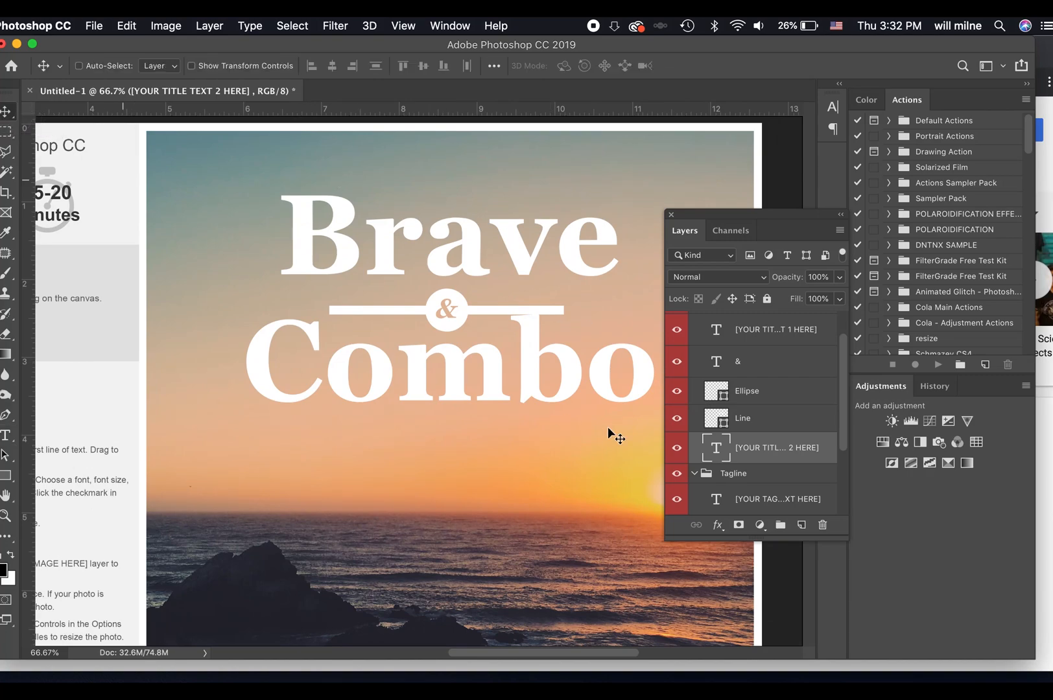
pyautogui.click(678, 363)
pyautogui.click(679, 364)
pyautogui.click(679, 364)
pyautogui.click(677, 365)
# Move the "Combo" title slightly down to widen the gap below the divider line and circle.
pyautogui.doubleClick(512, 356)
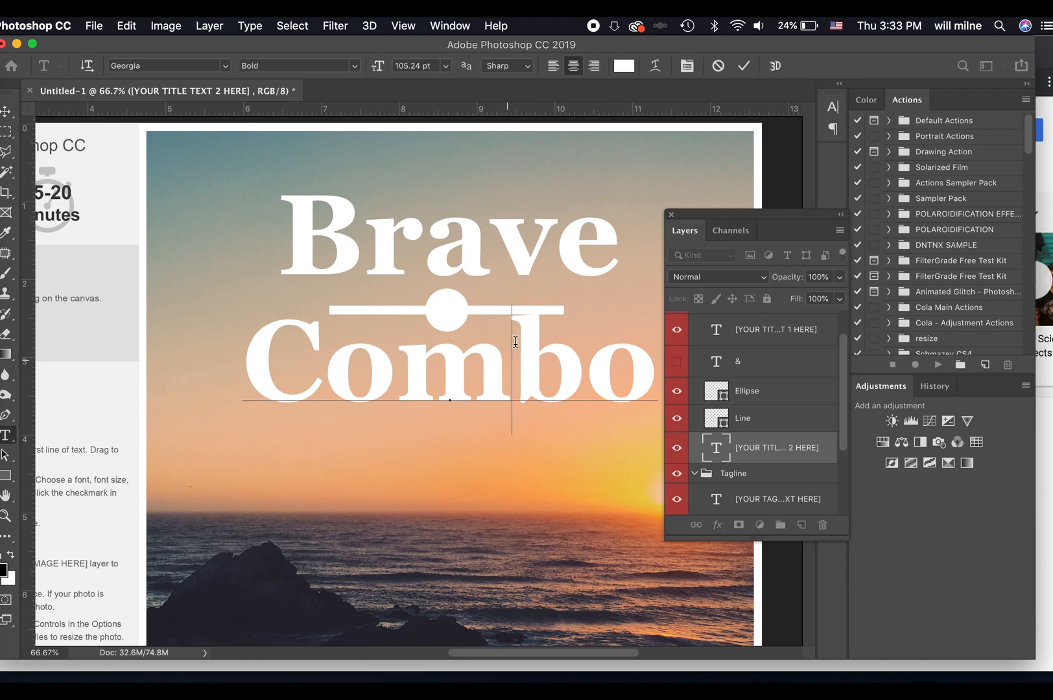
pyautogui.click(747, 73)
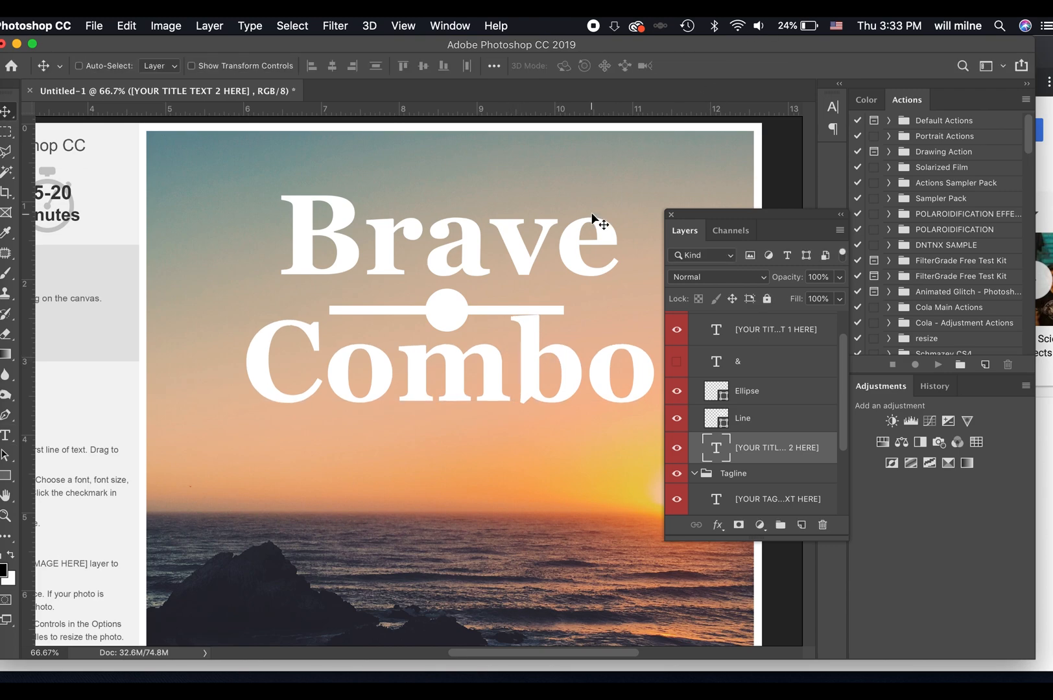
pyautogui.moveTo(515, 361); pyautogui.dragTo(515, 374)
# Replace the tagline's first line "AN ART EXHIBIT" with "A LIVE MUSIC EVENT".
pyautogui.press('super+minus')
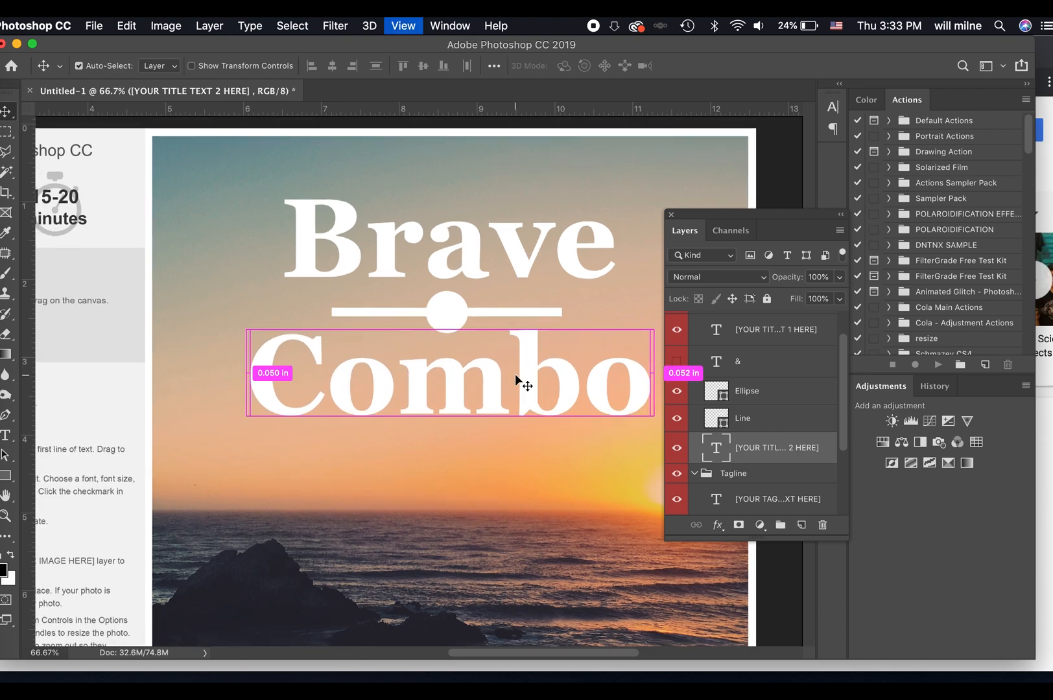
pyautogui.scroll(-3, 428, 532)
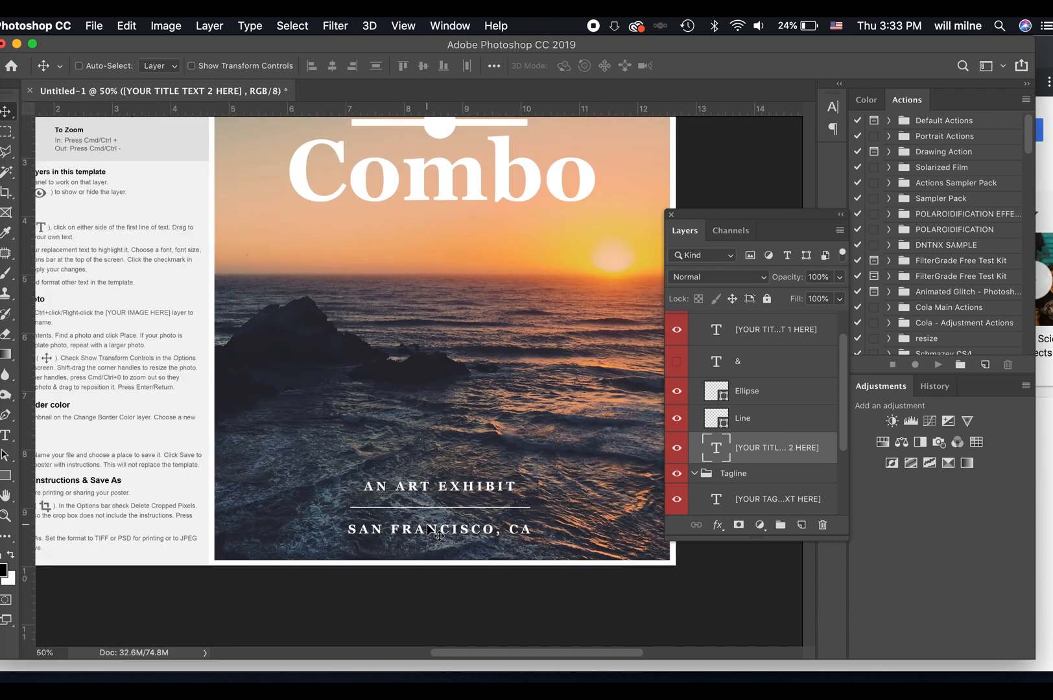
pyautogui.press('t')
pyautogui.click(417, 483)
pyautogui.press('super+a')
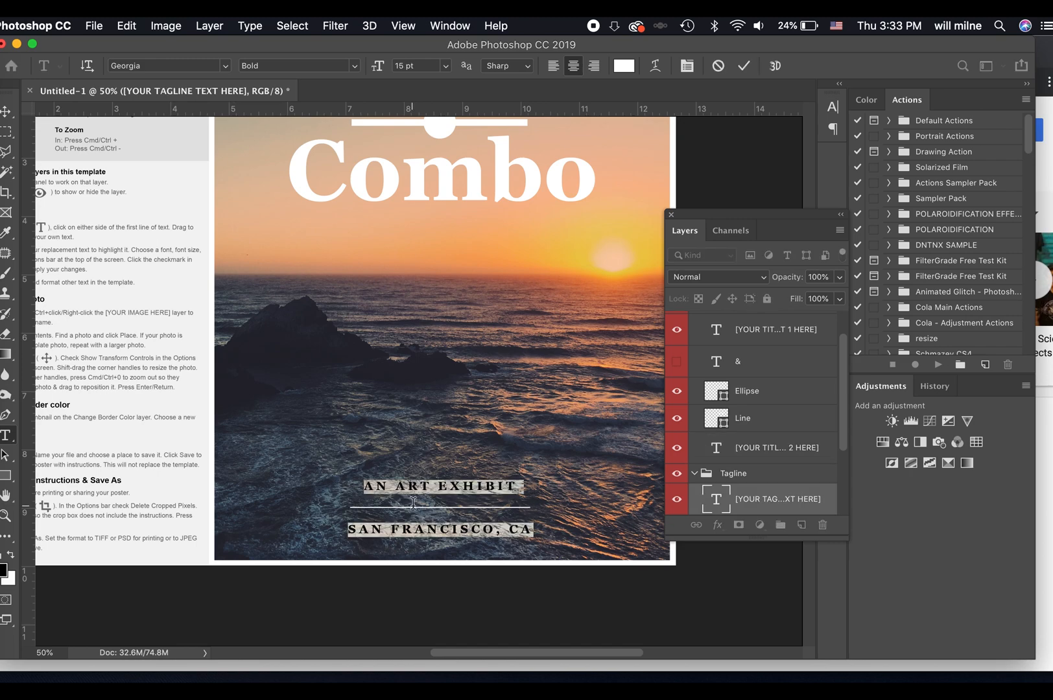
pyautogui.click(382, 487)
pyautogui.moveTo(368, 486); pyautogui.dragTo(567, 486)
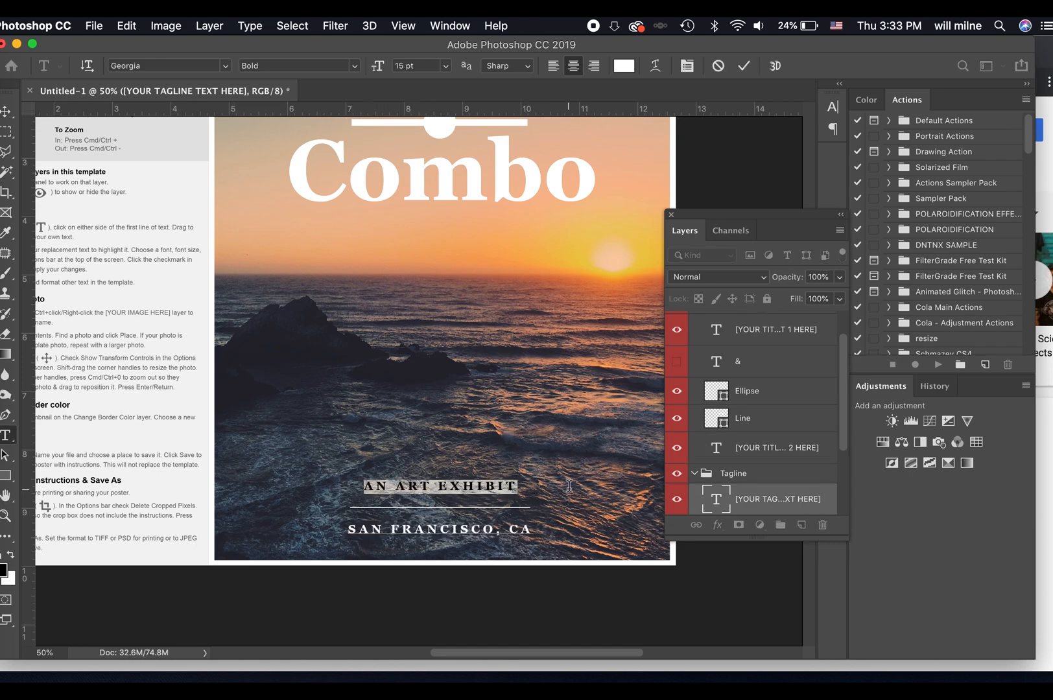
pyautogui.write('A')
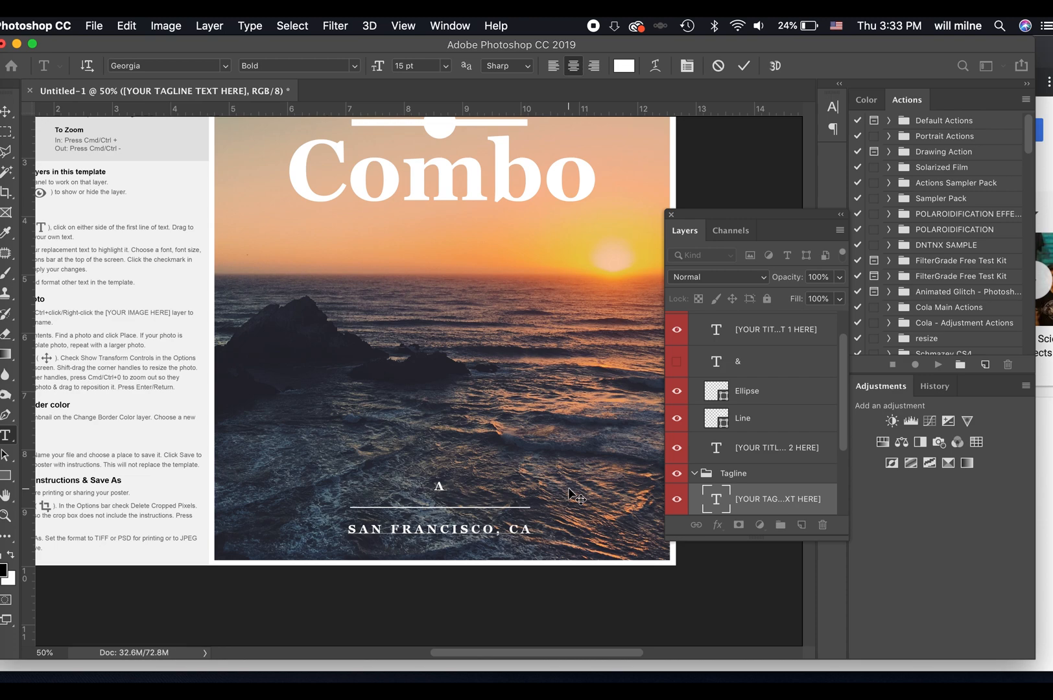
pyautogui.write(' LIVE MUSIC EVENT')
pyautogui.click(744, 65)
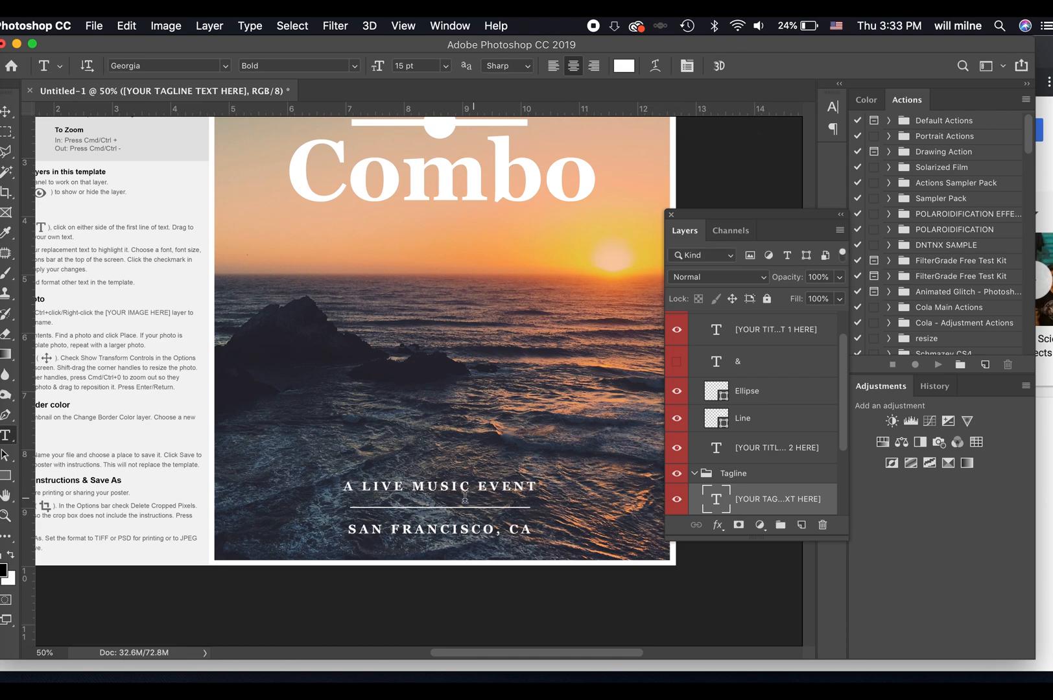
pyautogui.click(452, 524)
pyautogui.press('super+a')
pyautogui.write('DENTON')
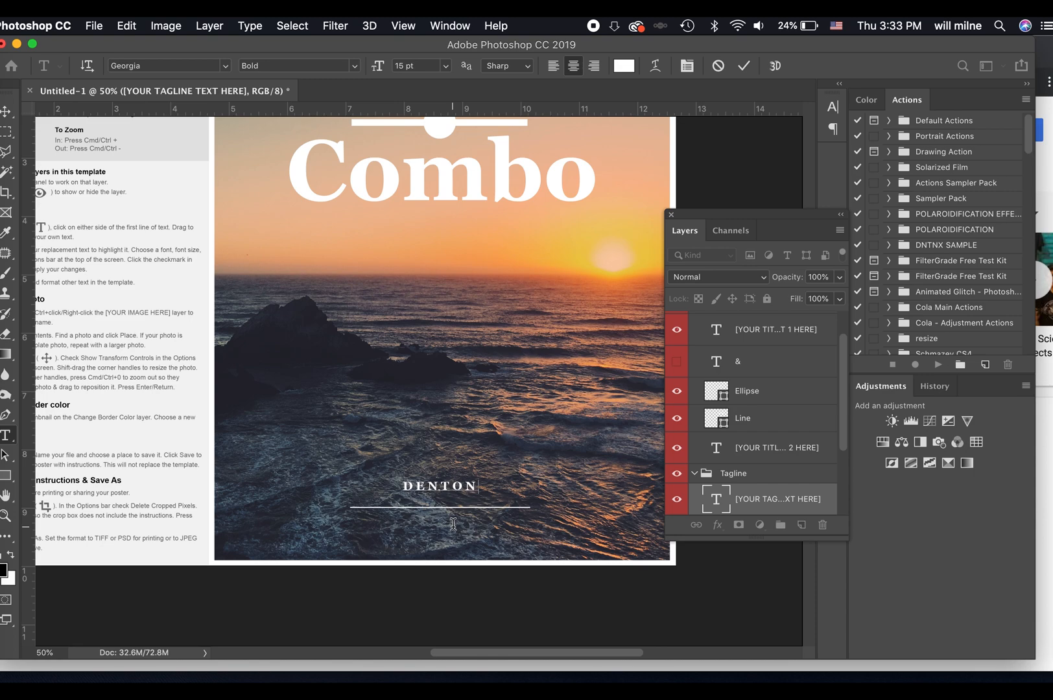
pyautogui.click(718, 65)
# Replace the tagline's second line "SAN FRANCISCO, CA" with "DENTON, TX".
pyautogui.moveTo(345, 539); pyautogui.dragTo(610, 540)
pyautogui.write('DENTON, TX')
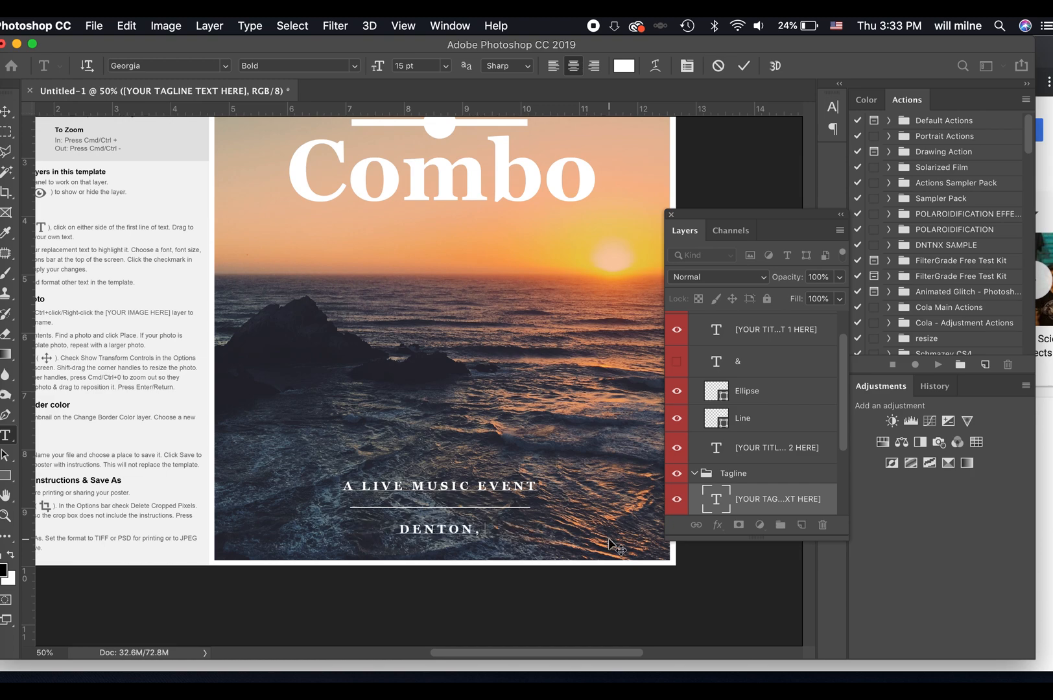
pyautogui.click(744, 66)
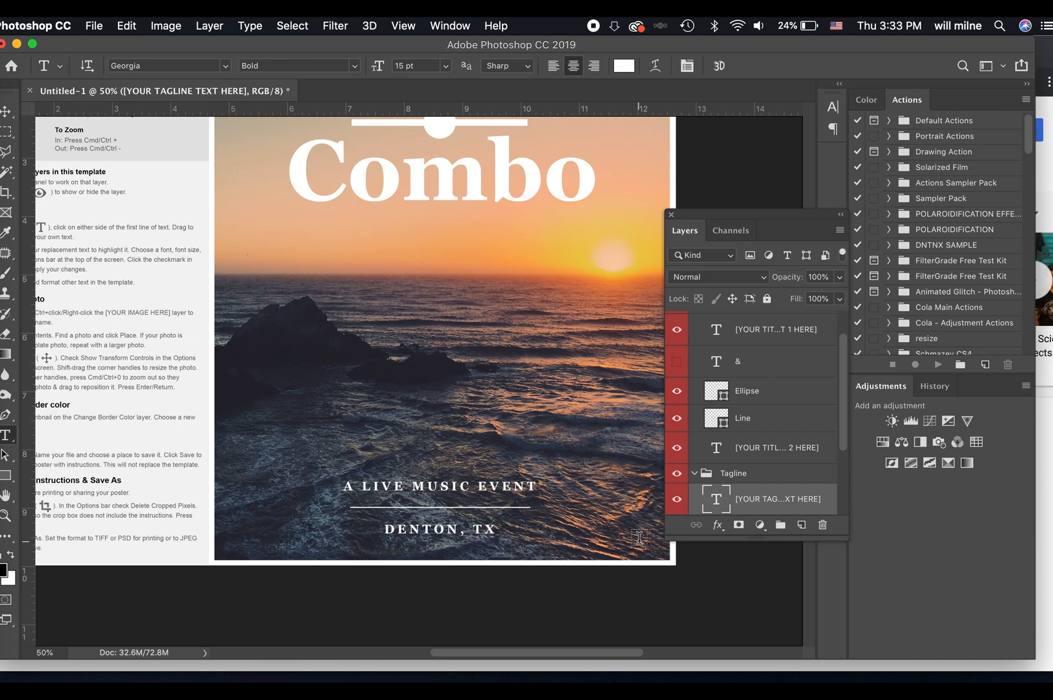
# Open the contents of the [YOUR IMAGE HERE] smart object layer for editing.
pyautogui.scroll(5, 578, 498)
pyautogui.scroll(-3, 568, 500)
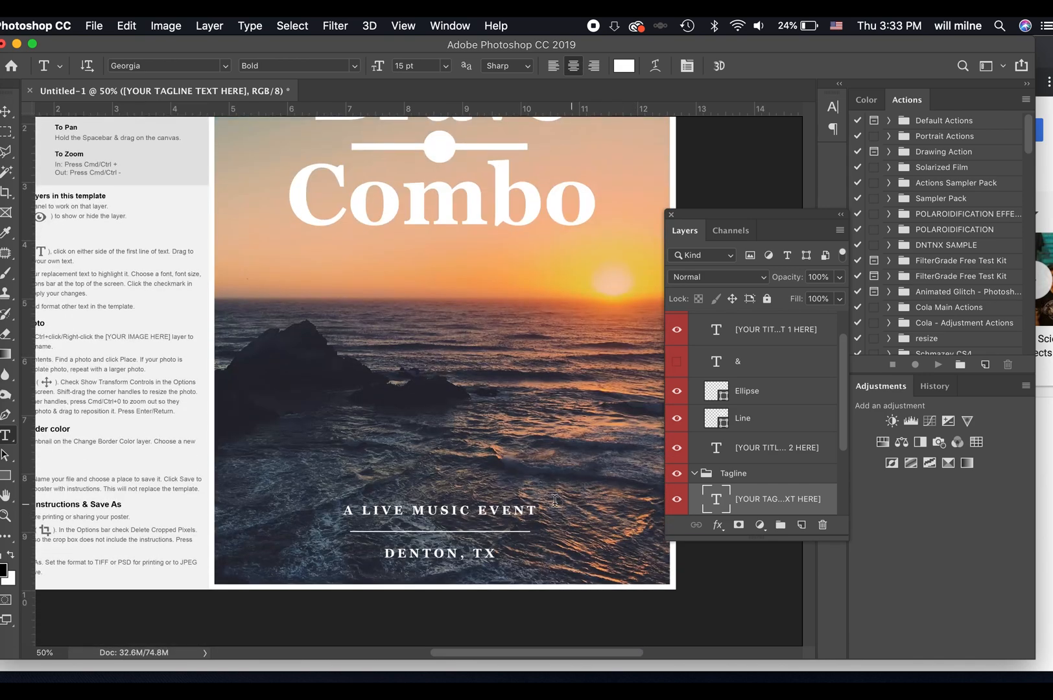
pyautogui.scroll(-3, 757, 506)
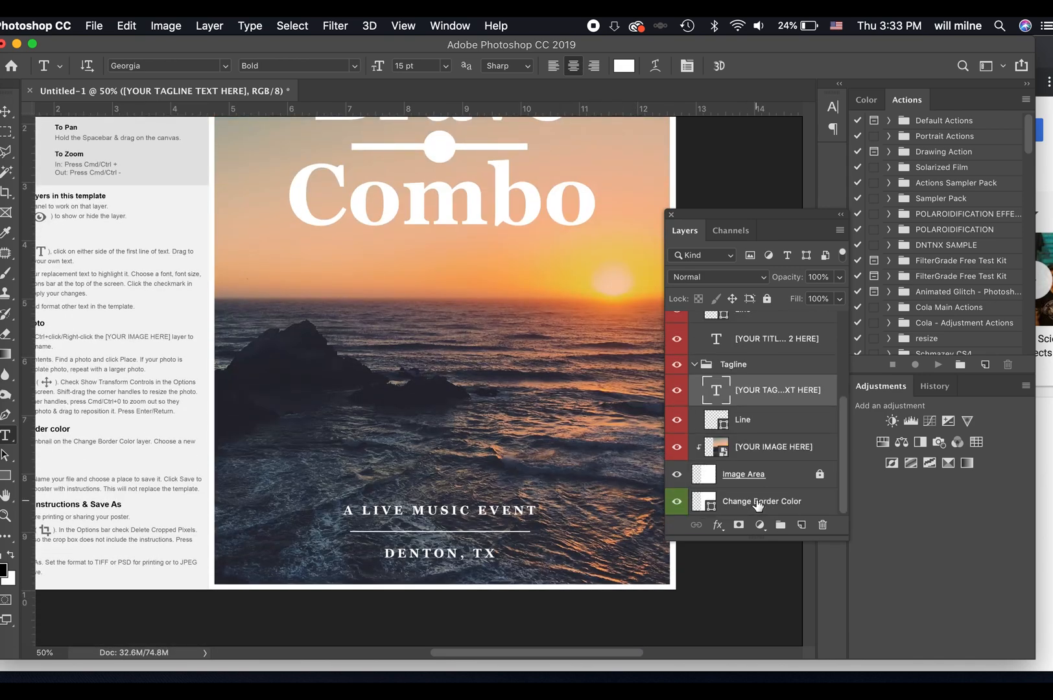
pyautogui.click(715, 451)
pyautogui.doubleClick(713, 448)
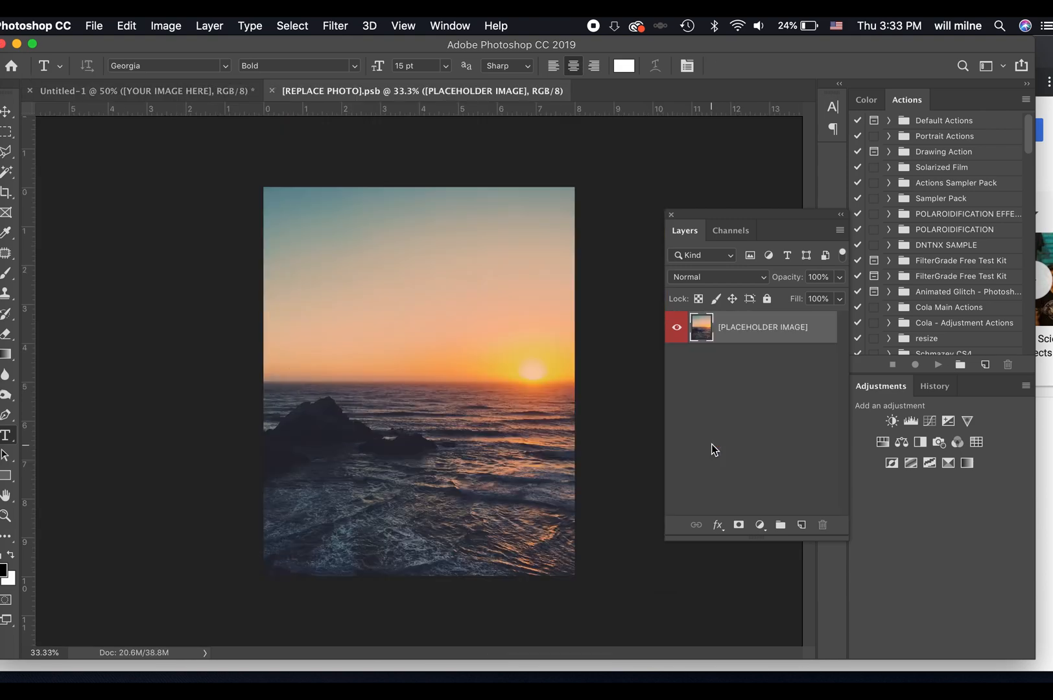
# Switch to Chrome and search Google Images for "BRAVE COMBO".
pyautogui.click(1047, 415)
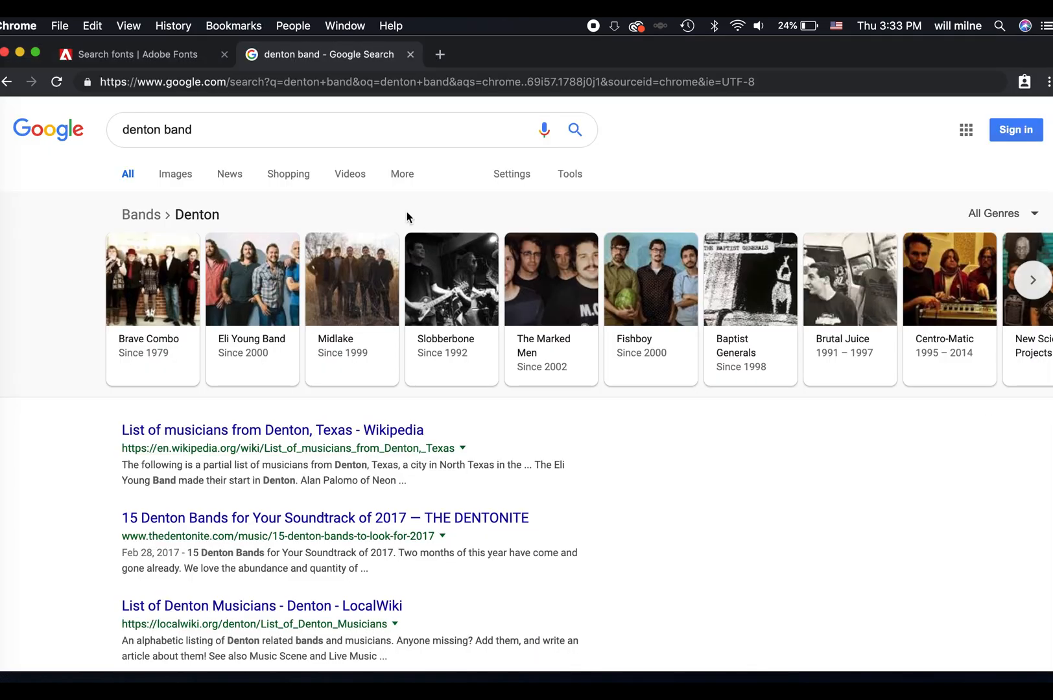
pyautogui.click(187, 176)
pyautogui.tripleClick(188, 130)
pyautogui.write('BRAVE COMBO')
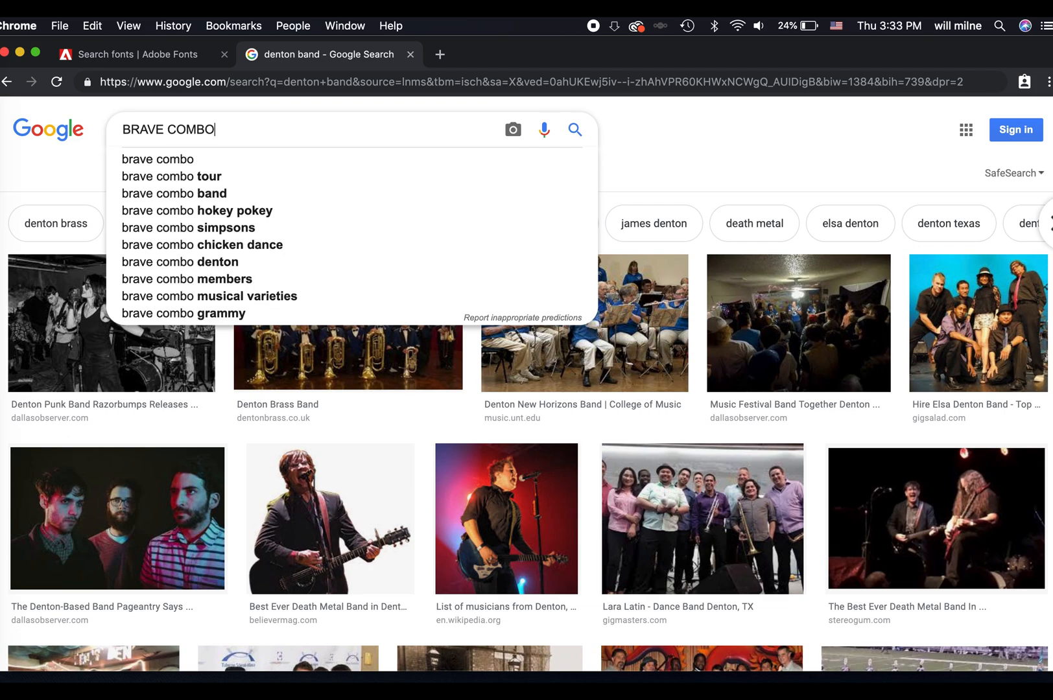
pyautogui.press('Return')
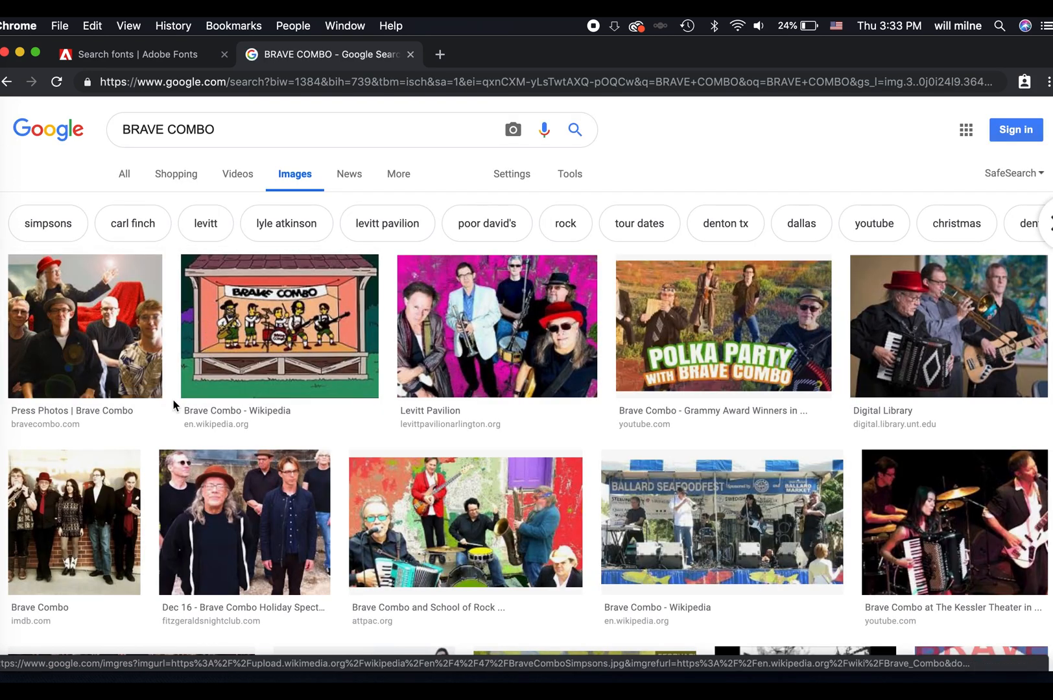
# Refine the image search by adding the photographer's full name after "BRAVE COMBO".
pyautogui.click(246, 132)
pyautogui.write('will milne')
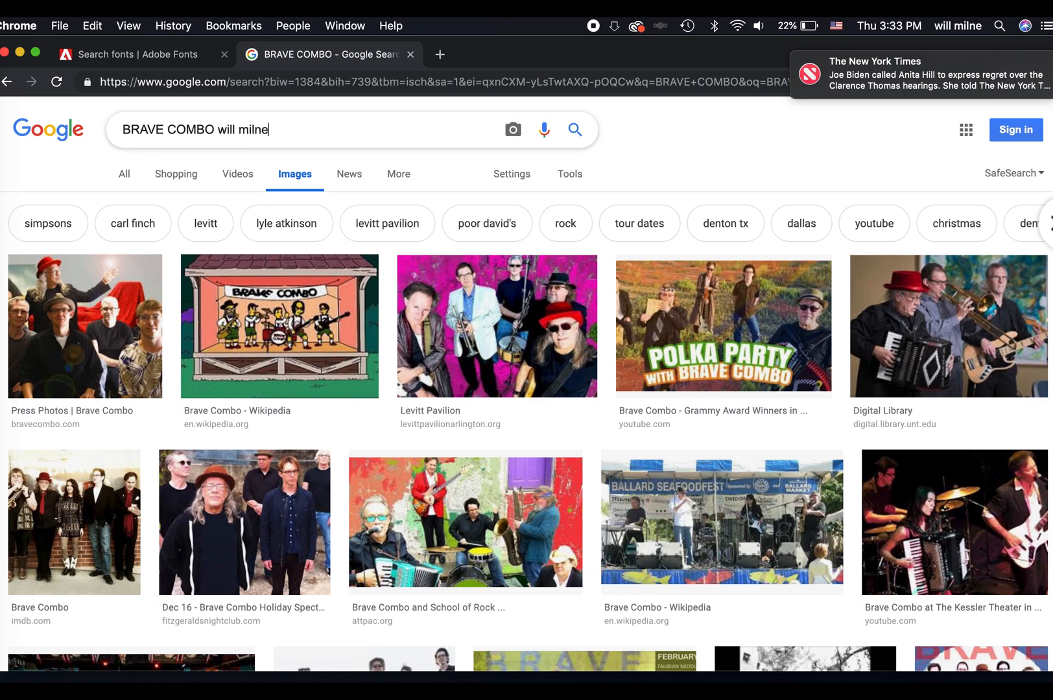
pyautogui.press('Return')
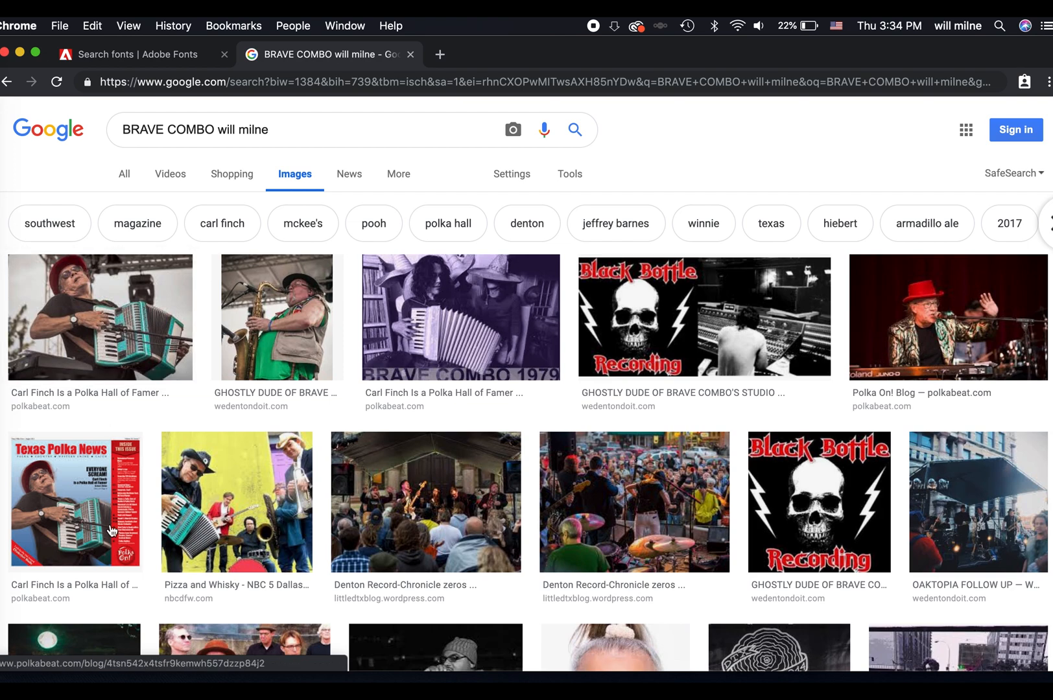
# Visit the polkabeat.com page of the red-hatted accordion player's photo and open the full-size image in its own browser tab.
pyautogui.click(133, 295)
pyautogui.click(362, 373)
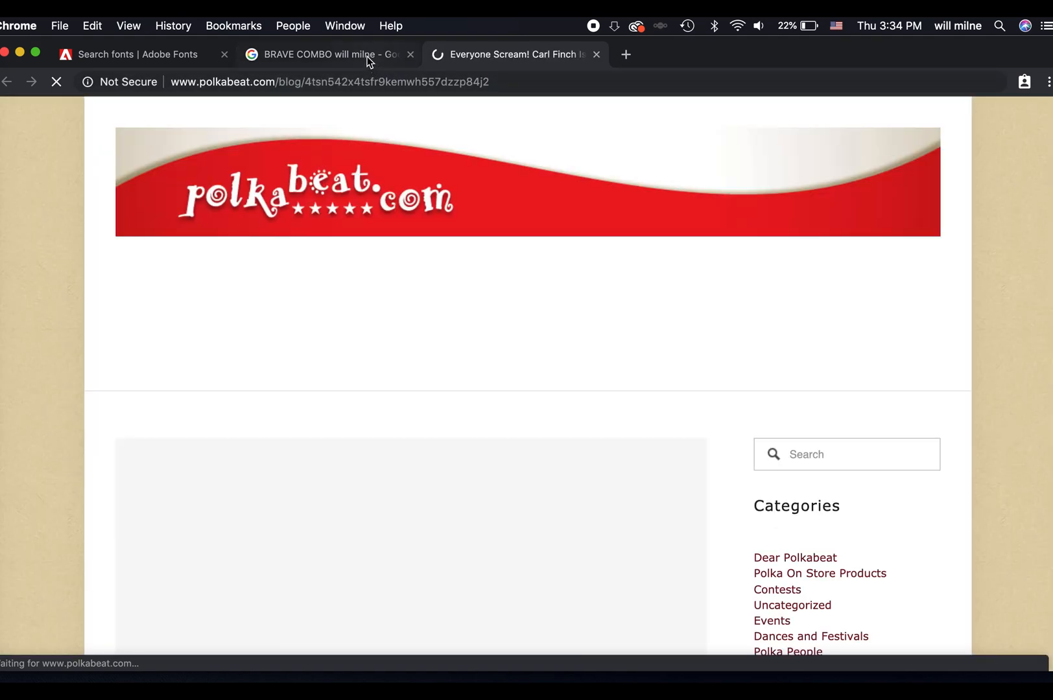
pyautogui.scroll(-2, 562, 376)
pyautogui.scroll(-2, 562, 381)
pyautogui.rightClick(506, 364)
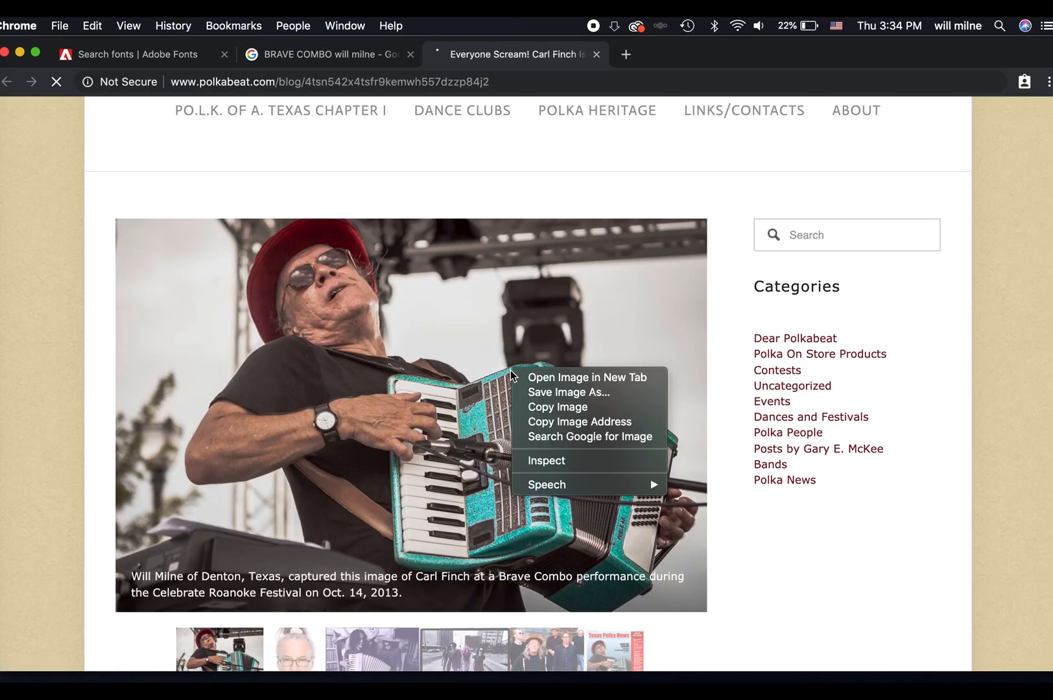
pyautogui.click(550, 52)
pyautogui.click(665, 53)
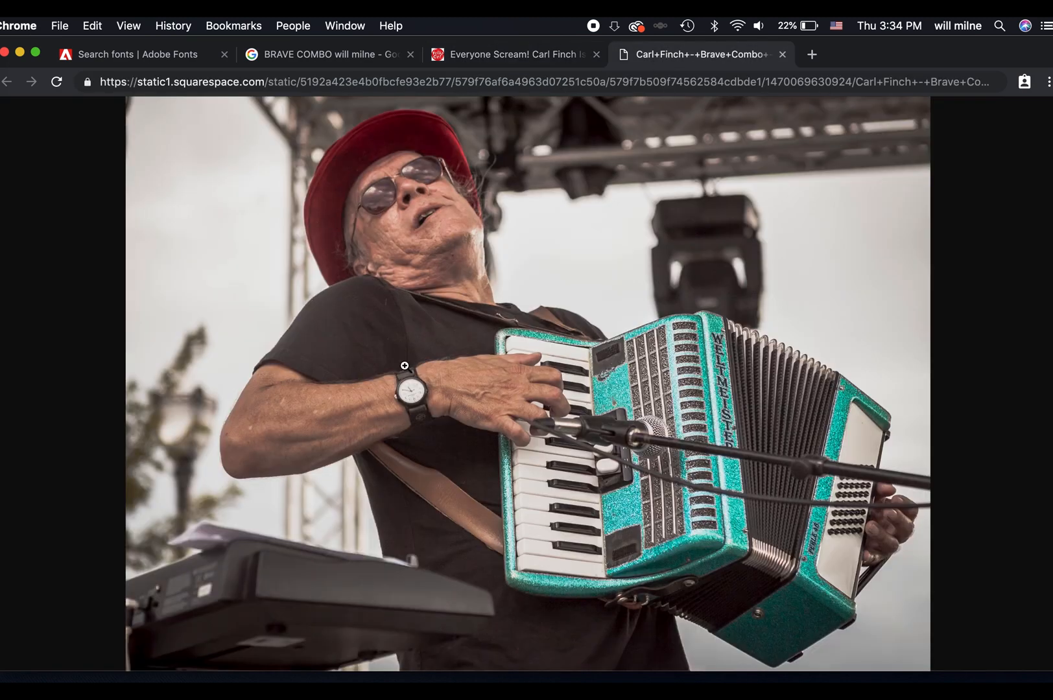
# Copy the full-size accordion player photo, switch to Photoshop and paste it into the open smart object document.
pyautogui.click(407, 368)
pyautogui.rightClick(408, 367)
pyautogui.click(454, 404)
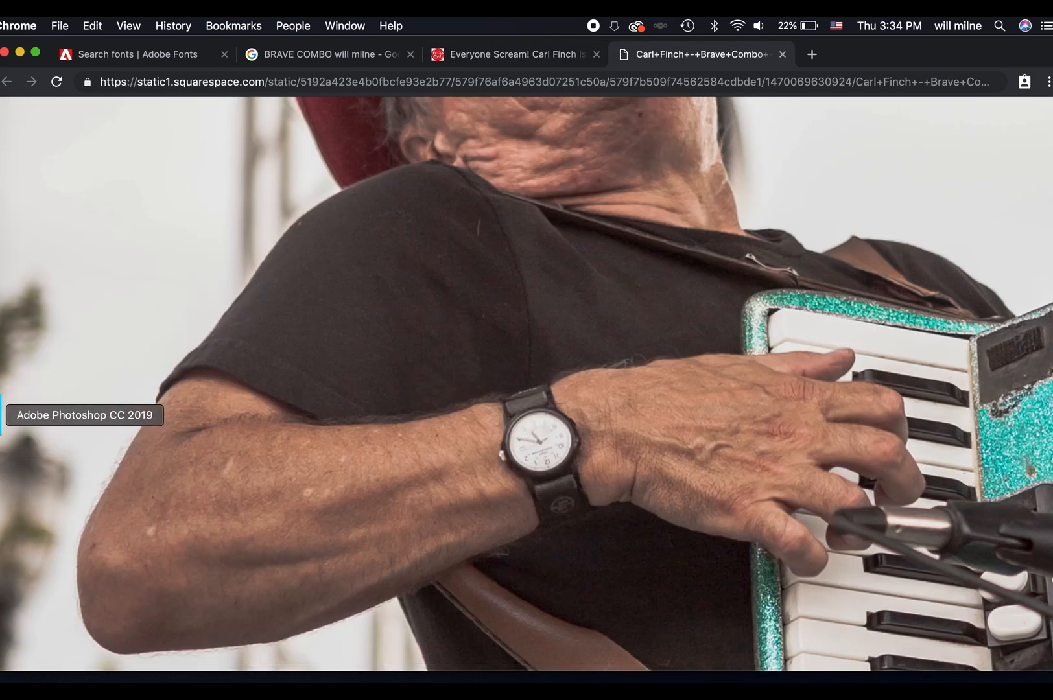
pyautogui.click(1, 415)
pyautogui.press('super+v')
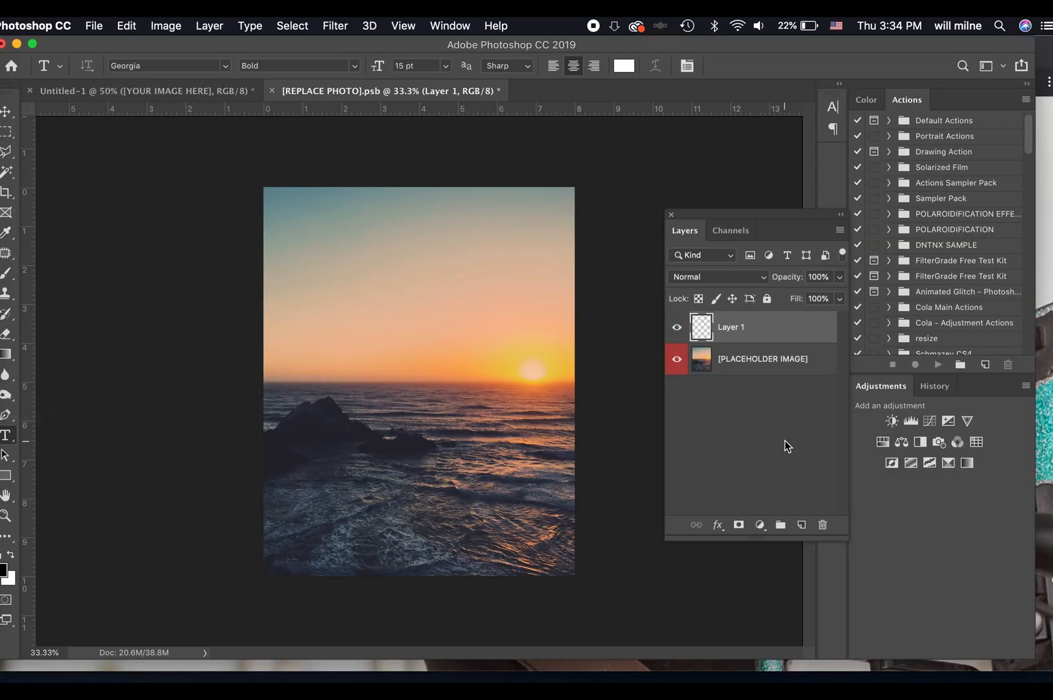
# Scale the pasted photo to 172.12% and position it to cover the whole canvas with the musician and accordion in frame.
pyautogui.press('super+t')
pyautogui.moveTo(260, 263); pyautogui.dragTo(131, 171)
pyautogui.moveTo(455, 330); pyautogui.dragTo(587, 340)
pyautogui.moveTo(242, 535); pyautogui.dragTo(138, 603)
pyautogui.moveTo(498, 504)
pyautogui.mouseDown()
pyautogui.moveTo(523, 503)
pyautogui.moveTo(501, 497)
pyautogui.mouseUp()
pyautogui.click(653, 286)
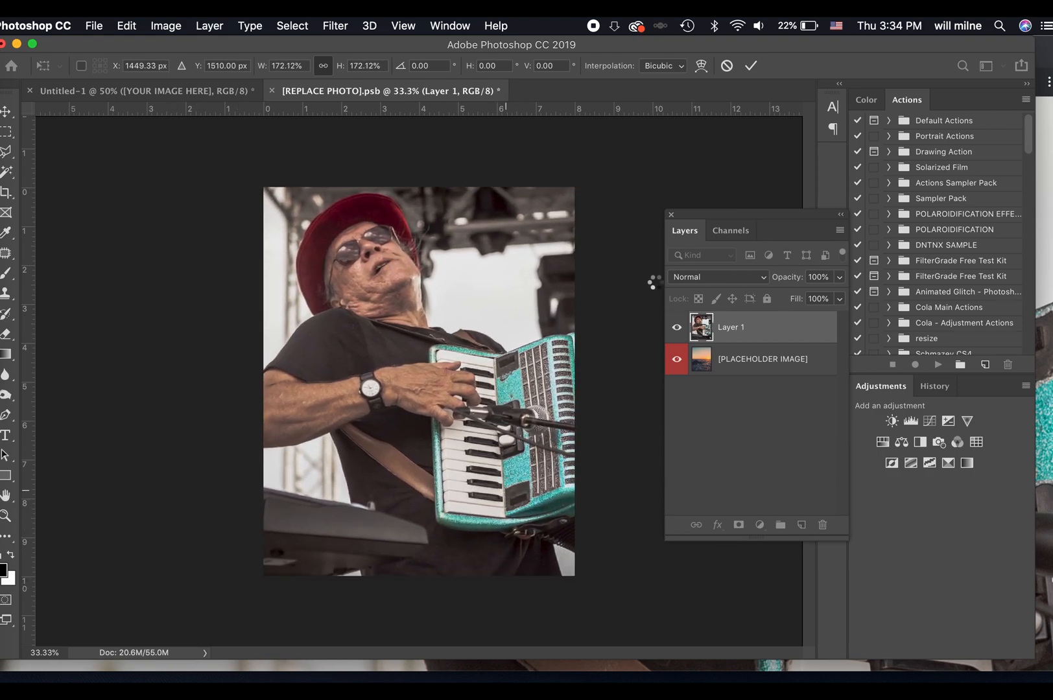
# Save the [REPLACE PHOTO].psb document and close it to return to the poster.
pyautogui.press('super+s')
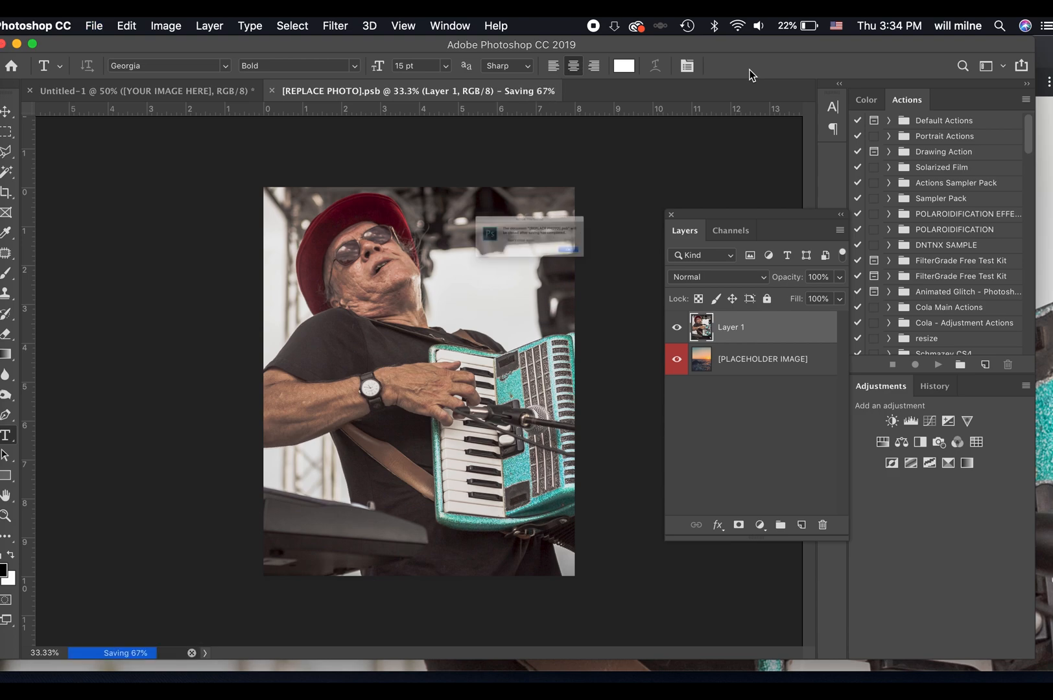
pyautogui.press('super+w')
pyautogui.click(646, 276)
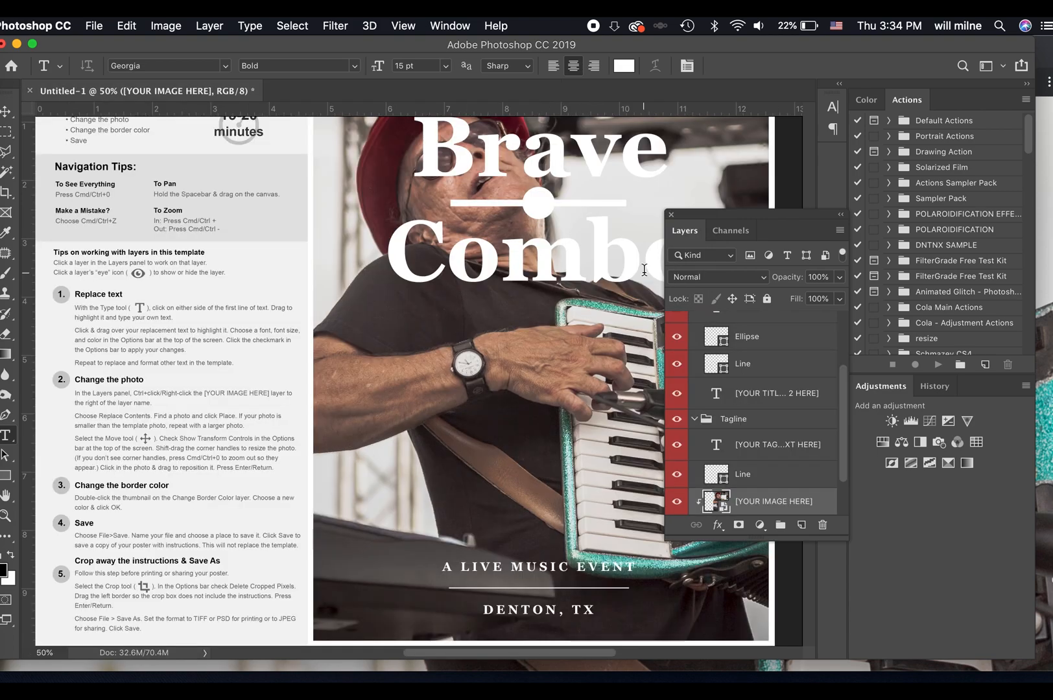
# Collapse the Title and Tagline layer groups.
pyautogui.press('super+minus')
pyautogui.press('super+minus')
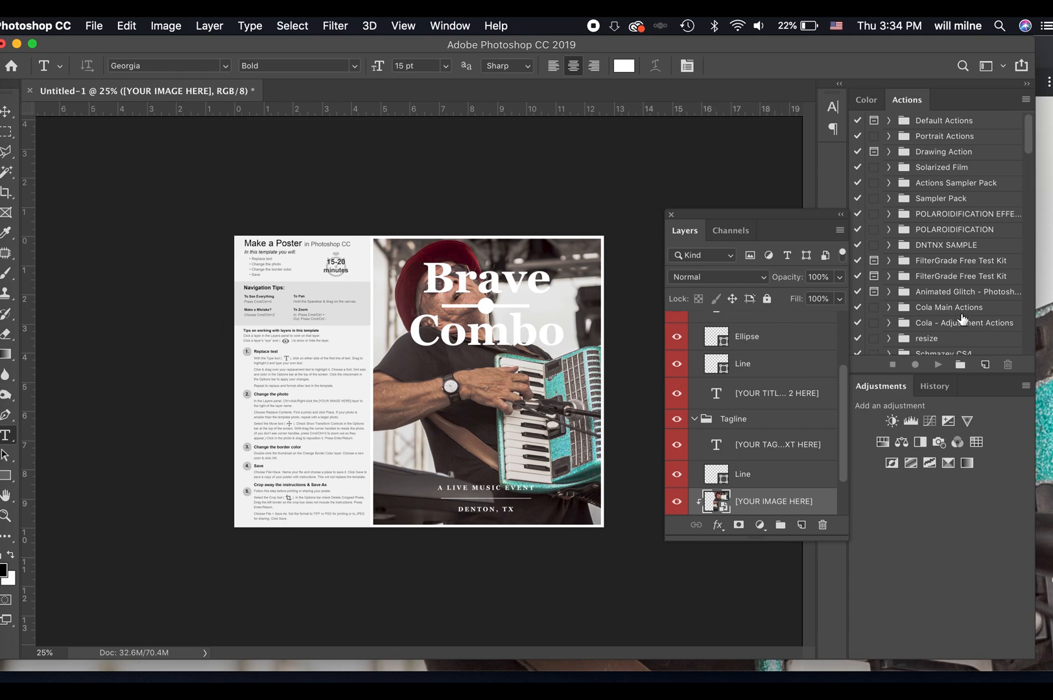
pyautogui.scroll(3, 764, 416)
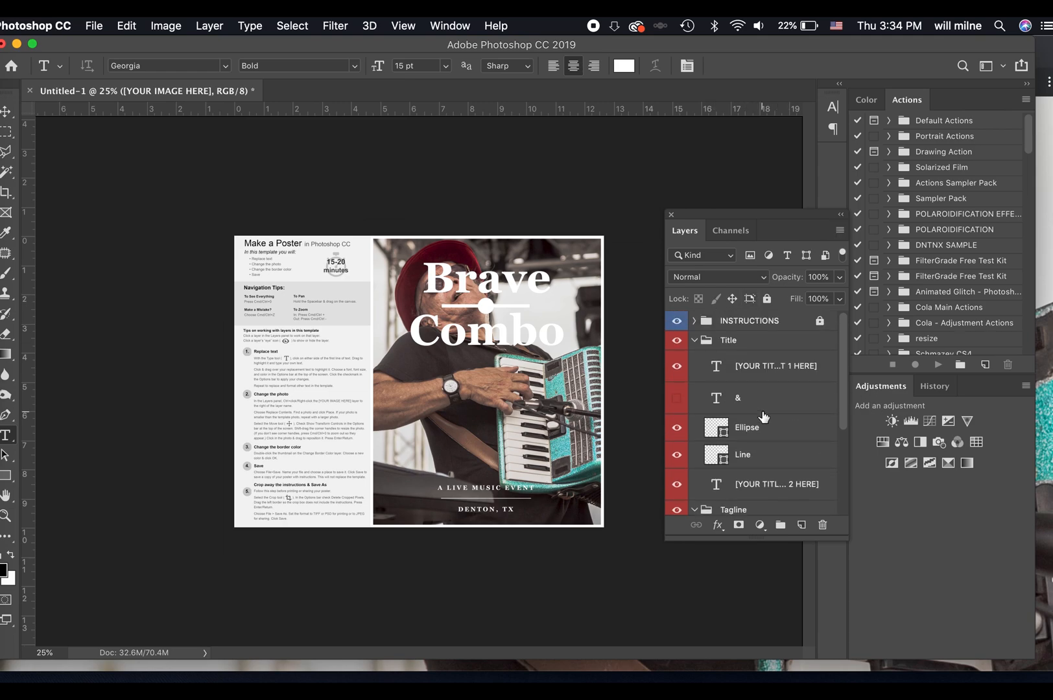
pyautogui.click(531, 283)
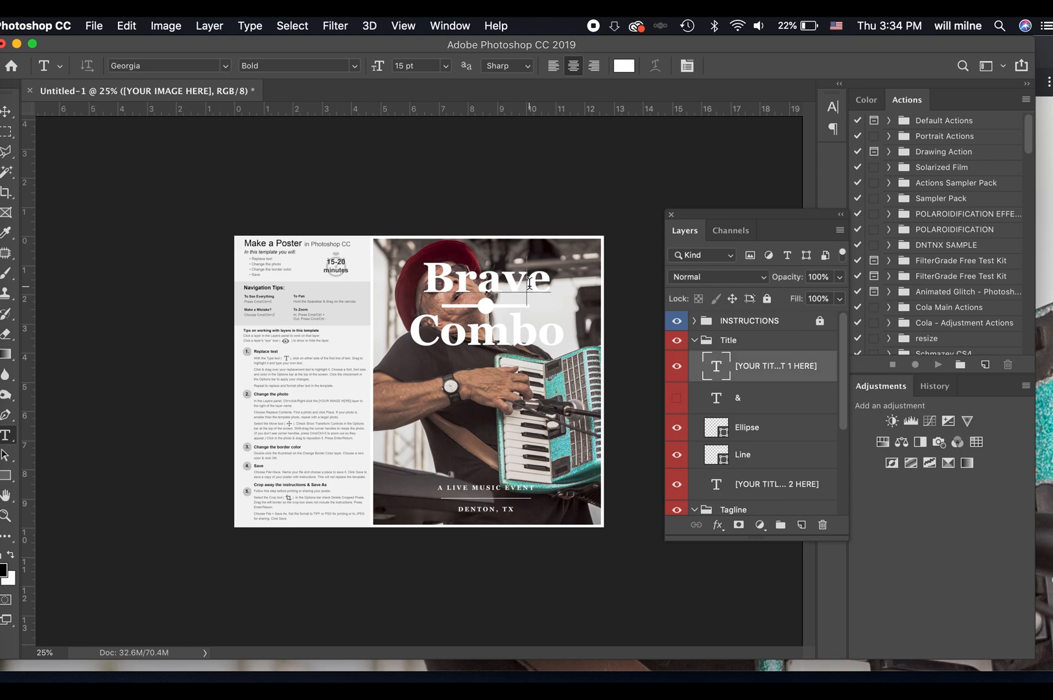
pyautogui.click(697, 342)
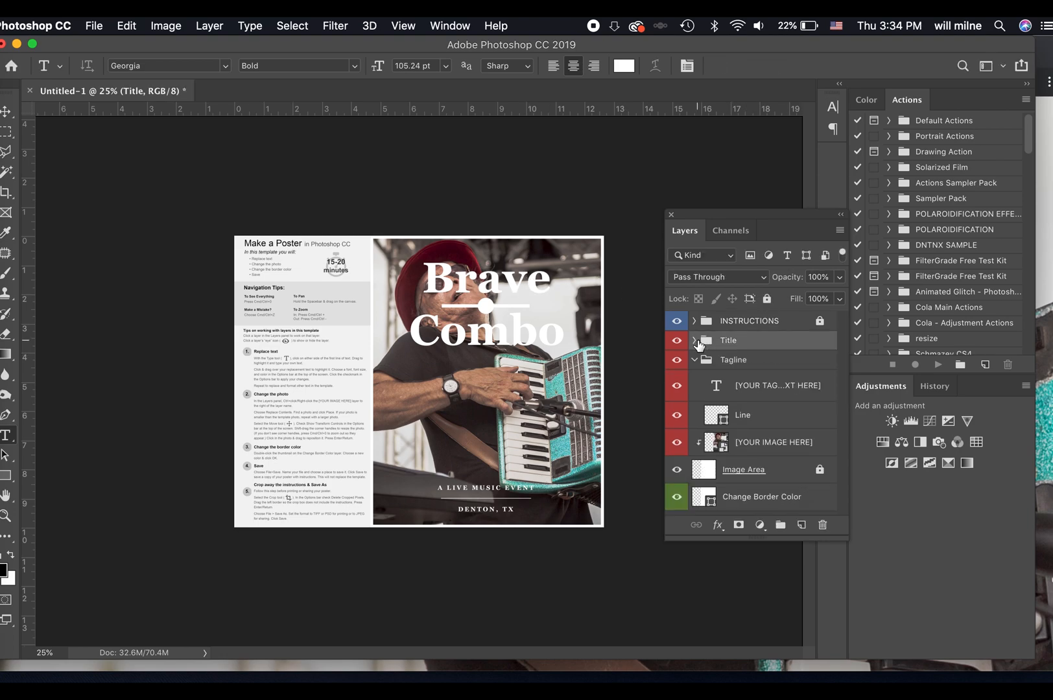
pyautogui.click(694, 360)
# Identify the Title group by toggling its visibility, and move the group down to just above the tagline, clear of the musician's face.
pyautogui.click(677, 342)
pyautogui.click(677, 342)
pyautogui.click(677, 342)
pyautogui.click(677, 342)
pyautogui.click(677, 342)
pyautogui.click(677, 342)
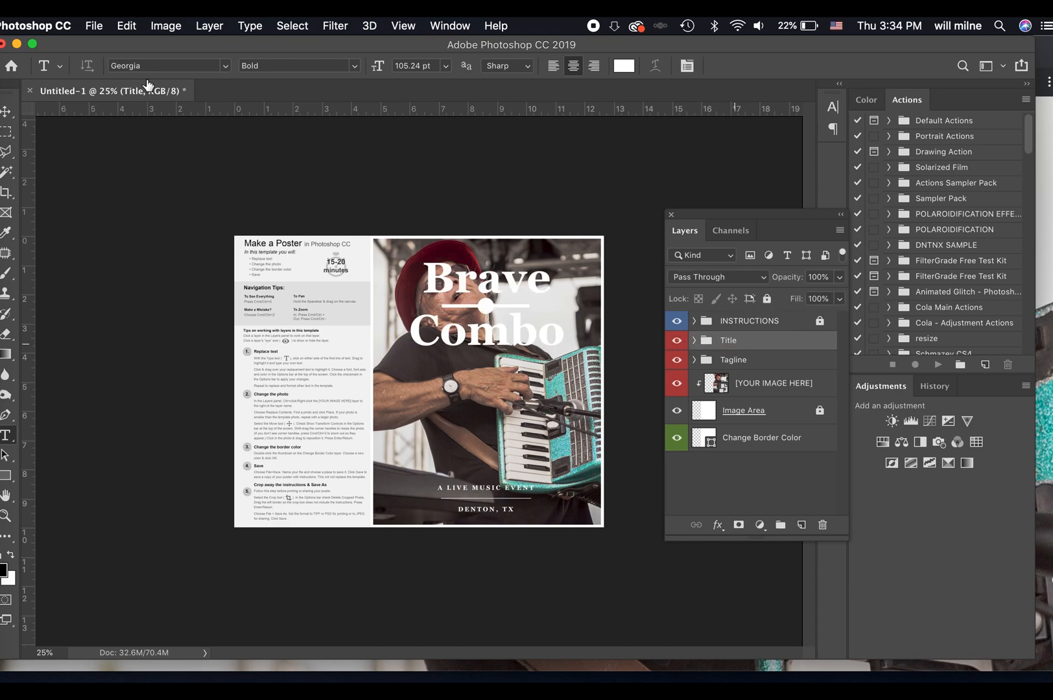
pyautogui.click(6, 110)
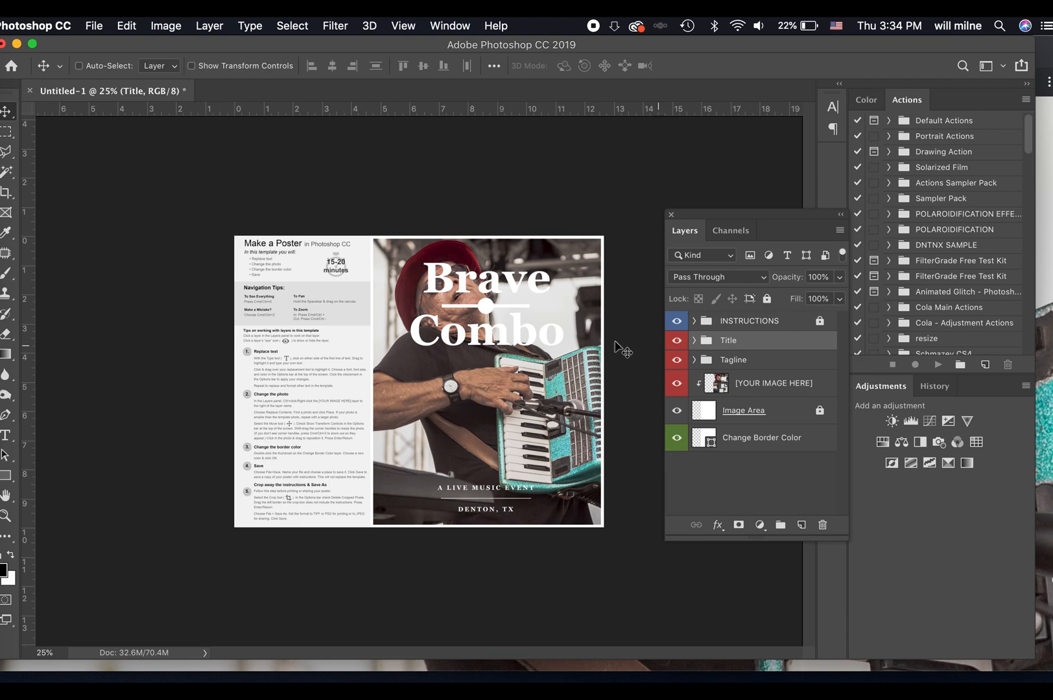
pyautogui.moveTo(478, 299); pyautogui.dragTo(488, 434)
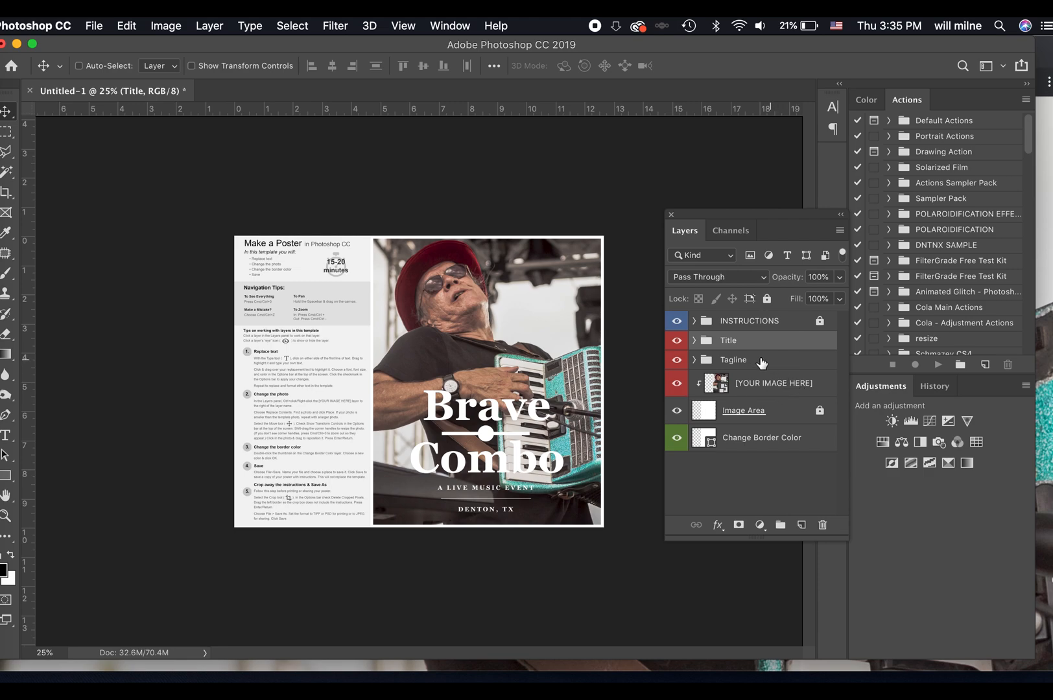
# Add a Gradient Map adjustment above the [YOUR IMAGE HERE] layer and open its gradient for editing.
pyautogui.click(764, 388)
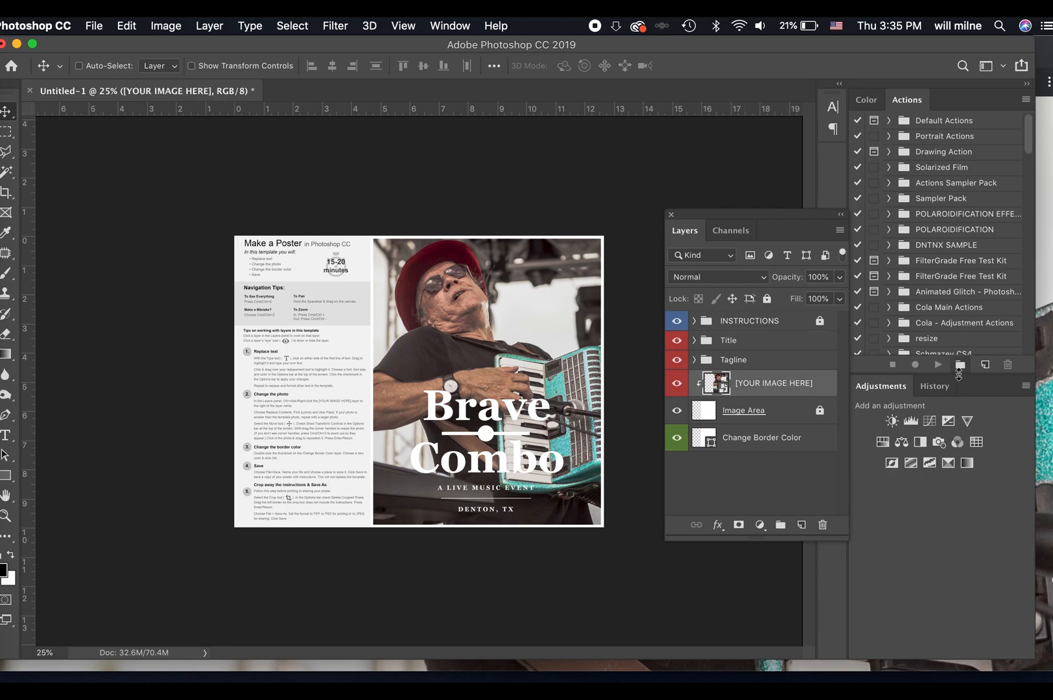
pyautogui.click(967, 463)
pyautogui.click(715, 227)
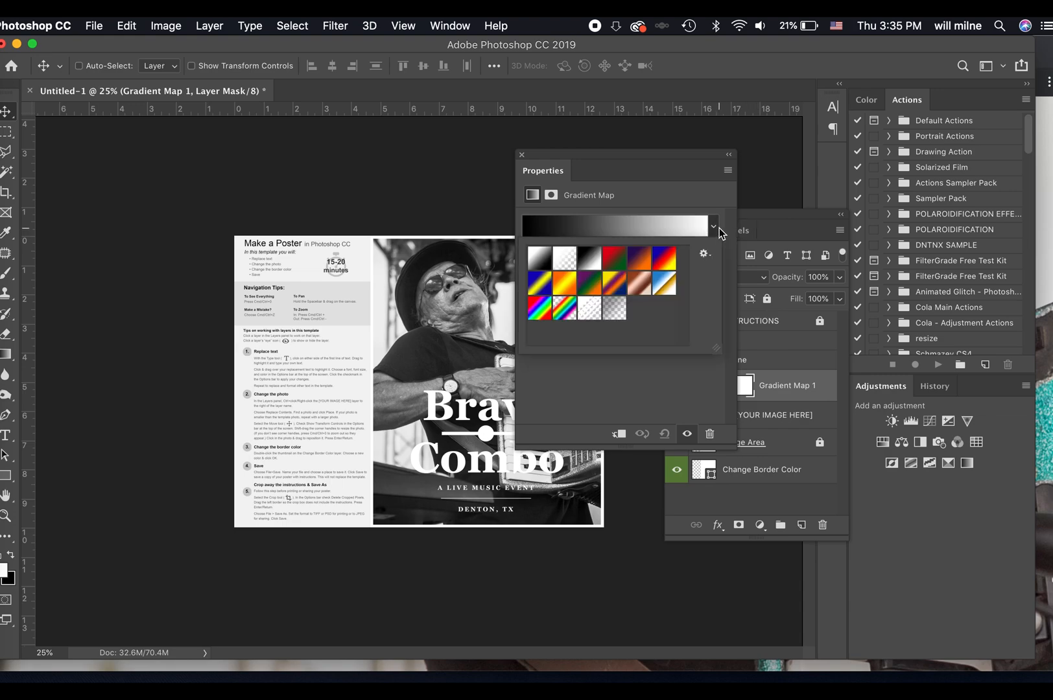
pyautogui.click(668, 228)
# Set the gradient's black stop to dark red 782929.
pyautogui.doubleClick(582, 427)
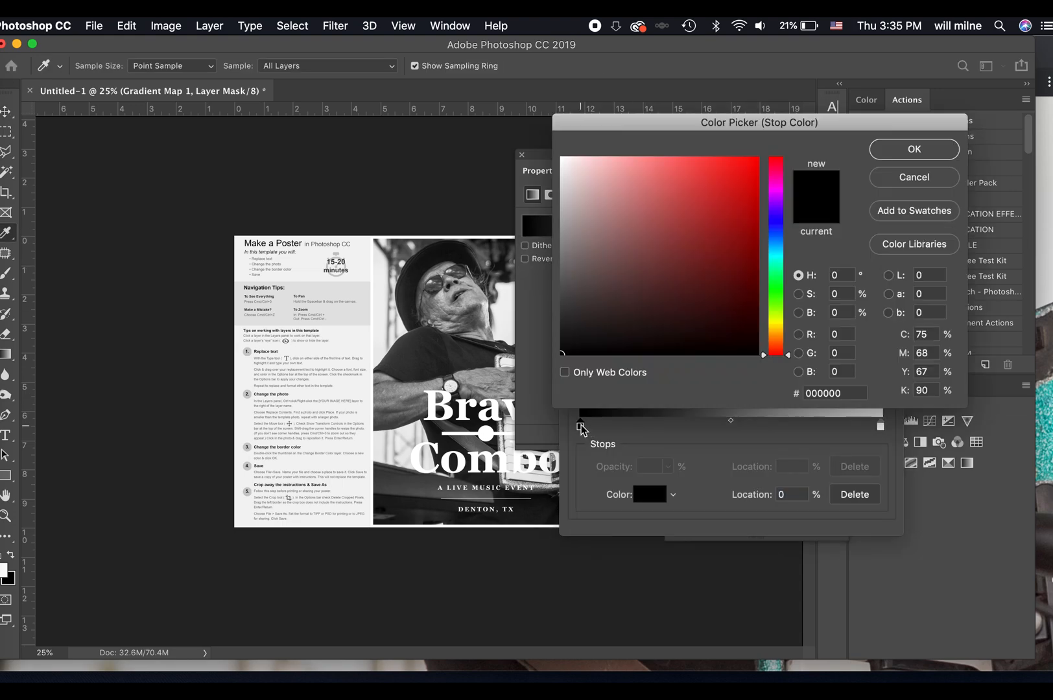
pyautogui.moveTo(681, 228); pyautogui.dragTo(690, 262)
pyautogui.click(933, 156)
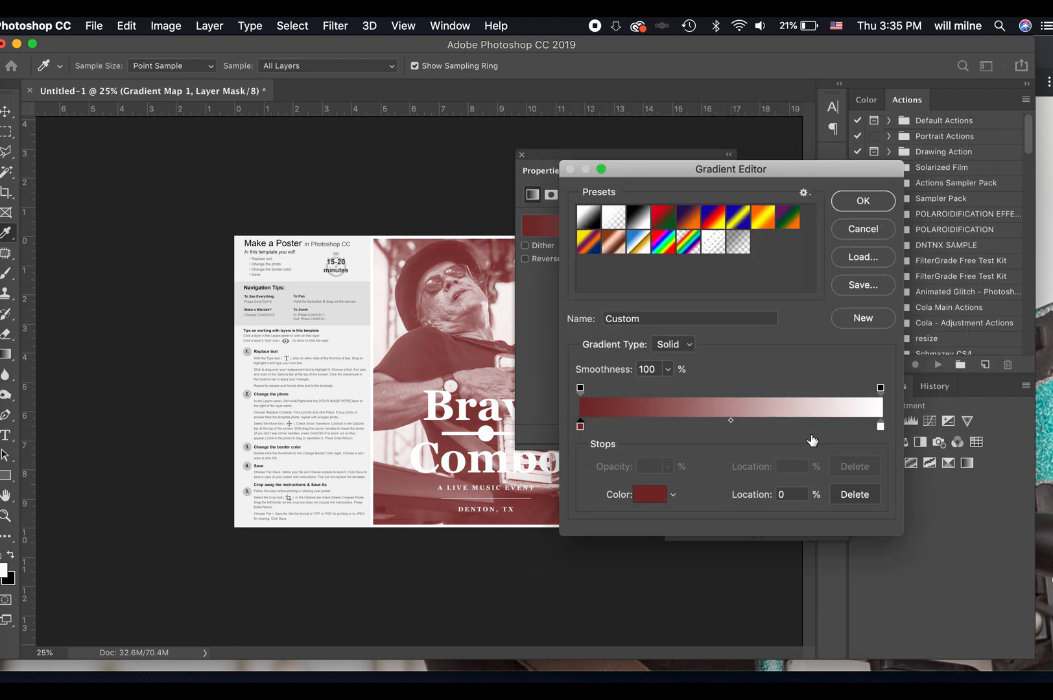
# Set the gradient's white stop to pale cyan cbf7fa.
pyautogui.doubleClick(880, 426)
pyautogui.click(777, 254)
pyautogui.click(633, 174)
pyautogui.click(644, 170)
pyautogui.moveTo(645, 169); pyautogui.dragTo(596, 159)
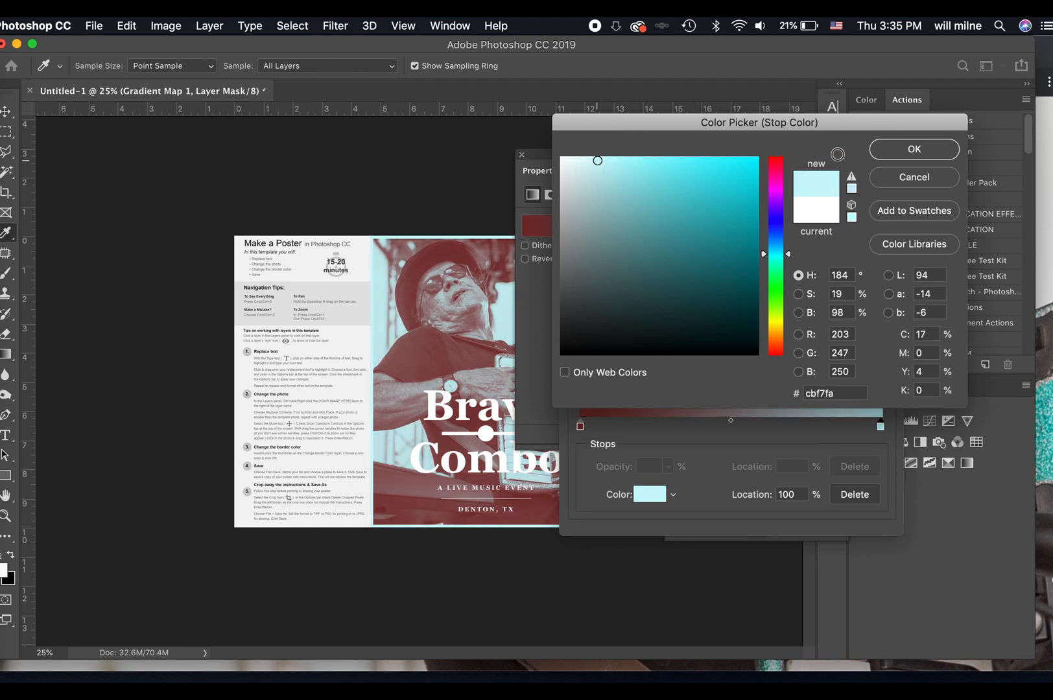
pyautogui.click(893, 153)
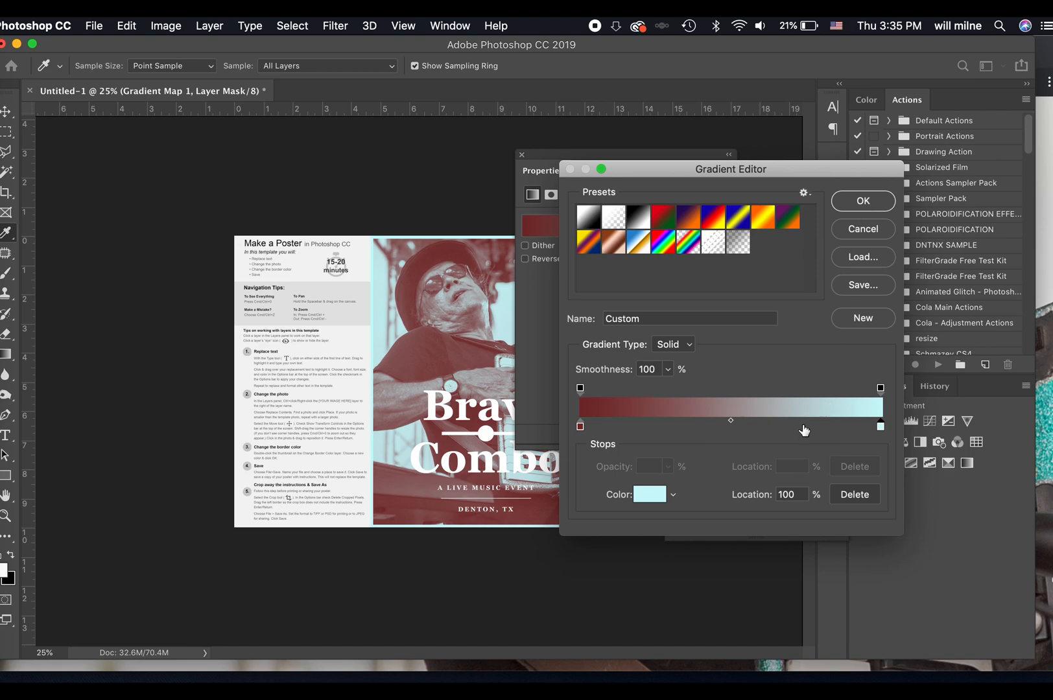
# Set the gradient's dark stop to dark brown 27190b, and clip the gradient map to the [YOUR IMAGE HERE] layer.
pyautogui.doubleClick(582, 427)
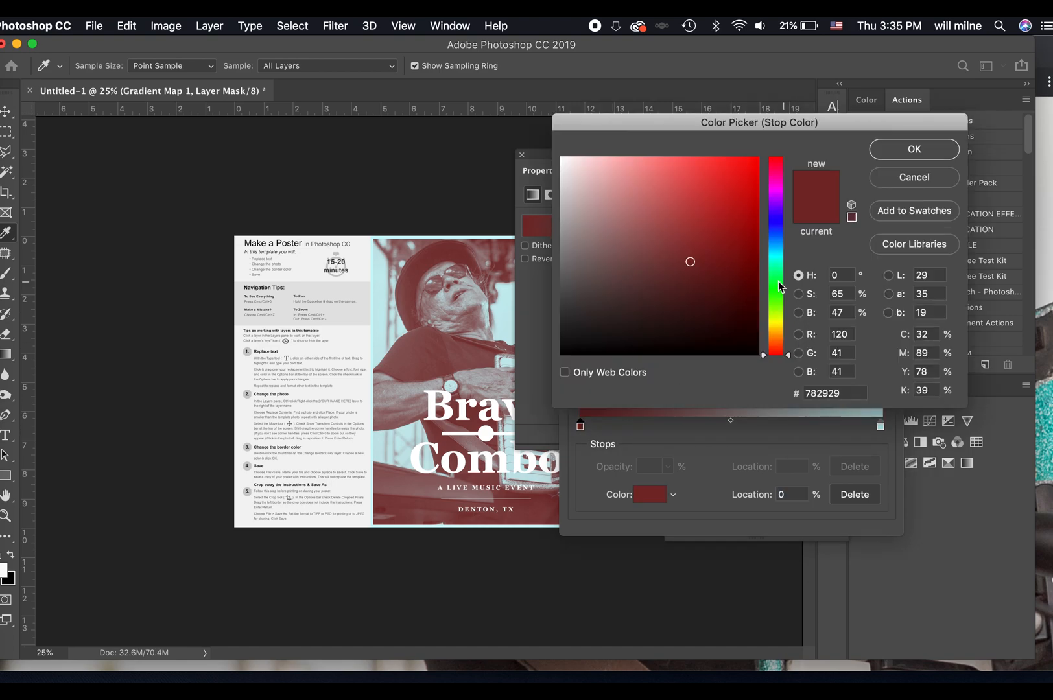
pyautogui.moveTo(779, 287); pyautogui.dragTo(774, 314)
pyautogui.click(658, 292)
pyautogui.click(734, 308)
pyautogui.click(705, 324)
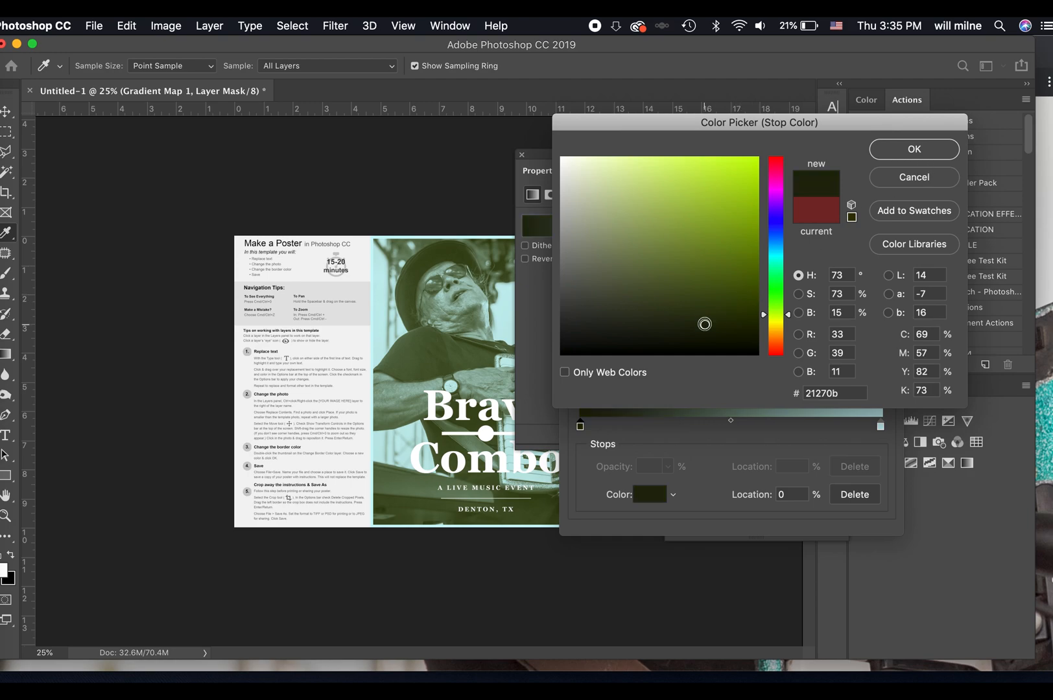
pyautogui.click(776, 338)
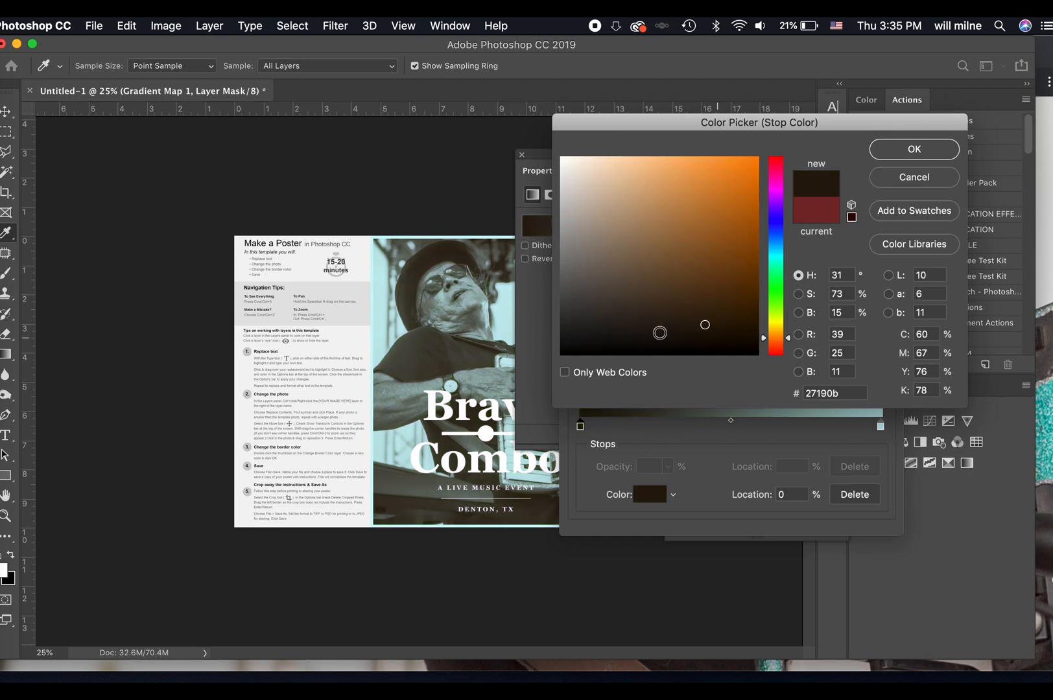
pyautogui.click(902, 150)
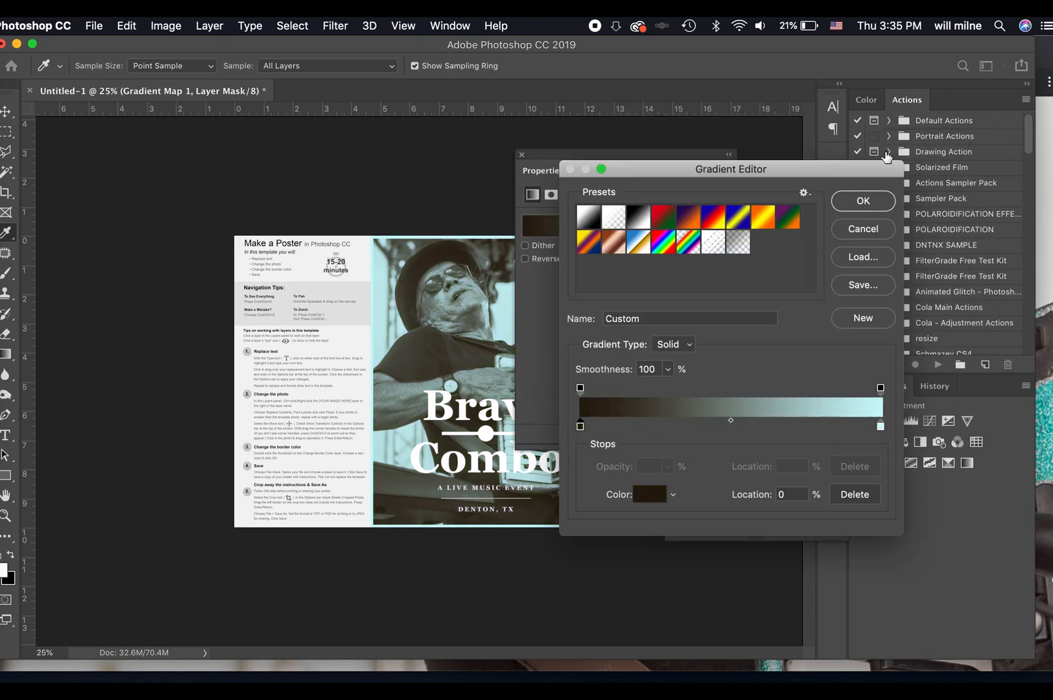
pyautogui.click(856, 206)
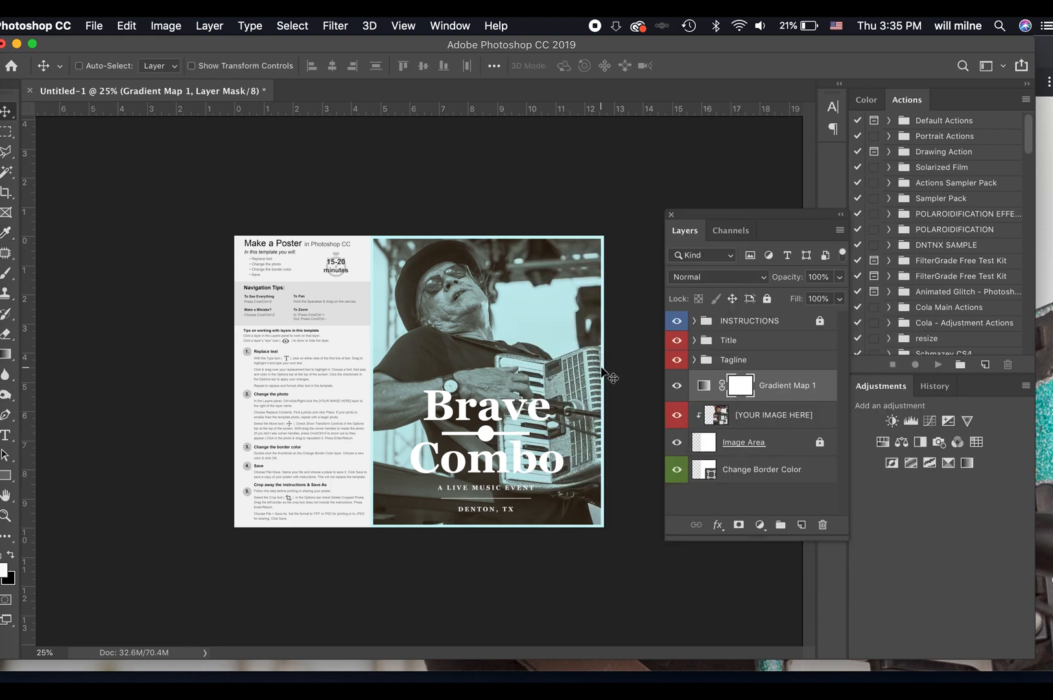
pyautogui.keyDown('alt'); pyautogui.click(774, 398); pyautogui.keyUp('alt')
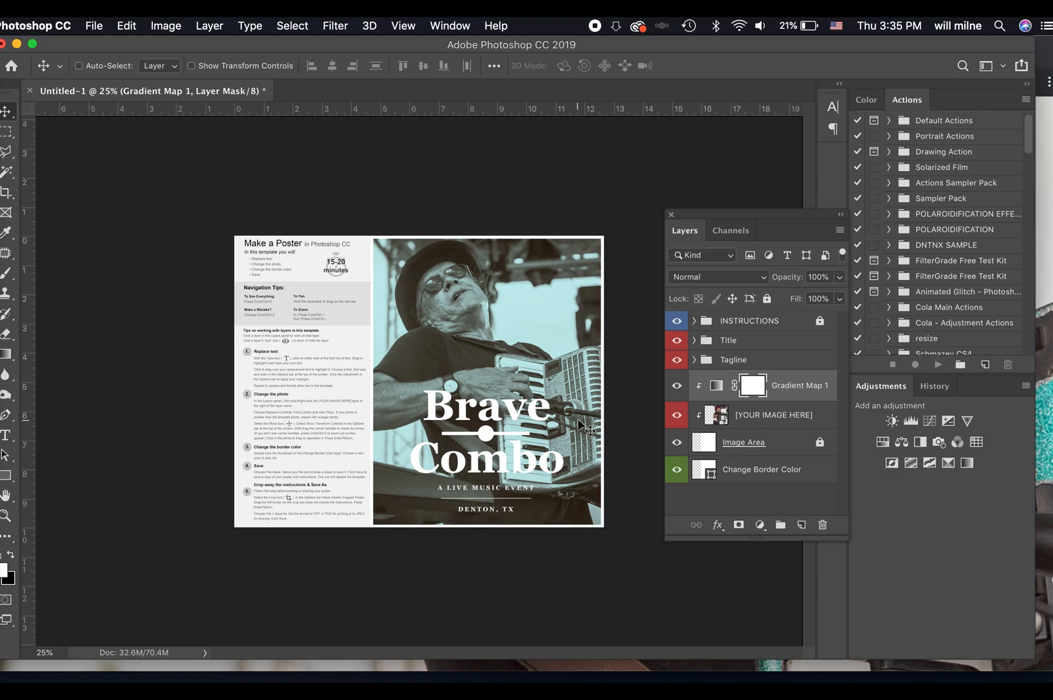
# Tighten the tagline's leading and move the text down so the thin line sits between A LIVE MUSIC EVENT and DENTON, TX.
pyautogui.press('super+equal')
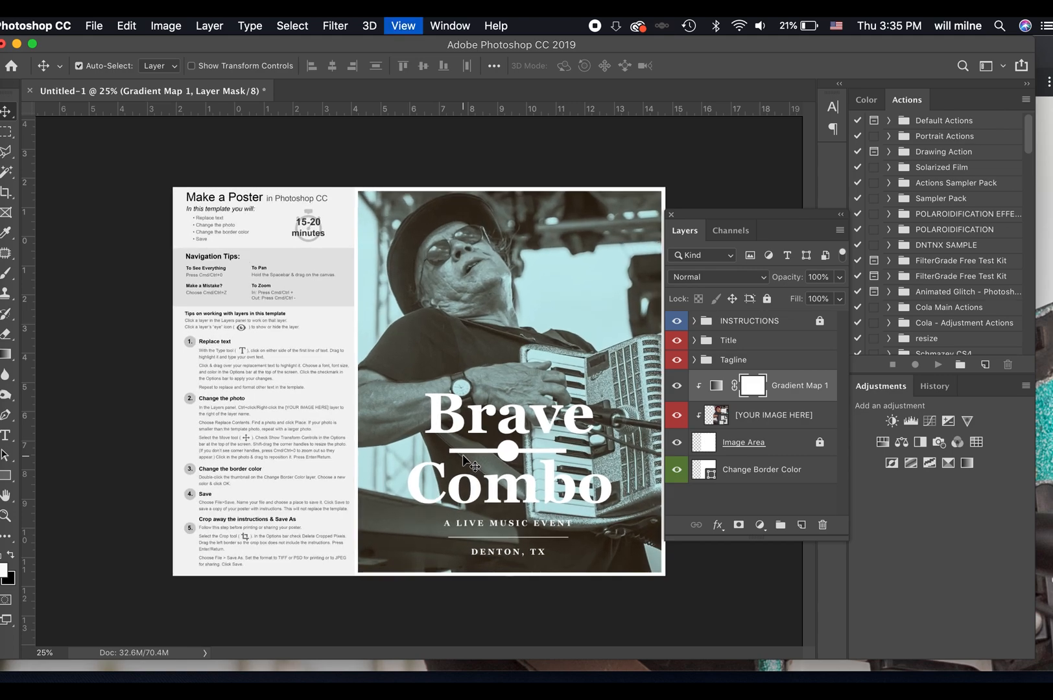
pyautogui.press('super+equal')
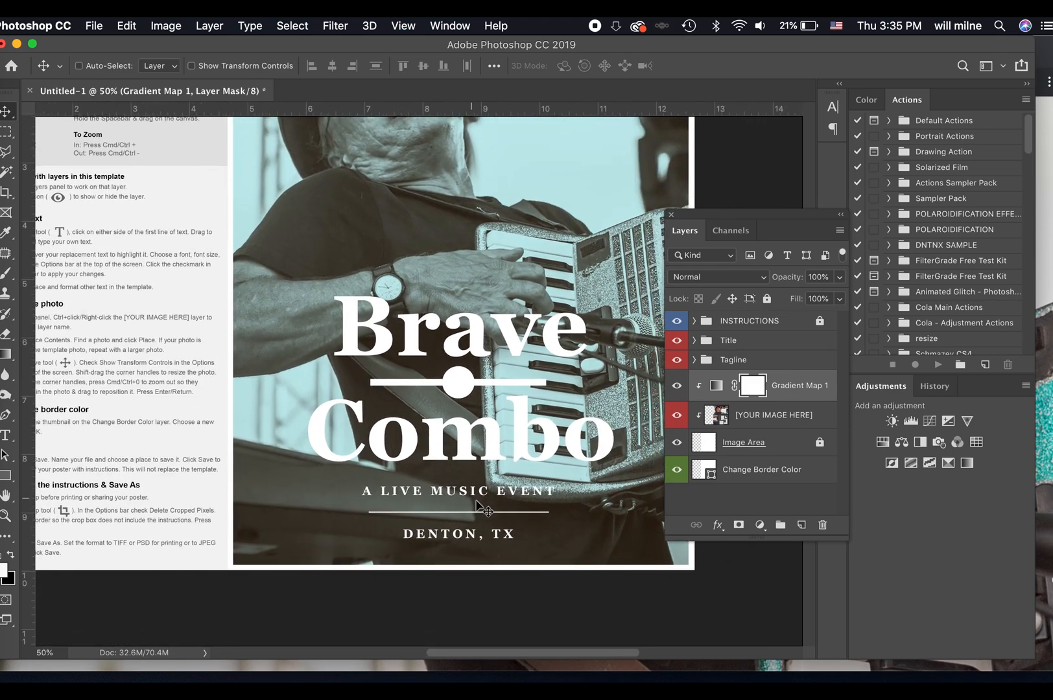
pyautogui.doubleClick(463, 541)
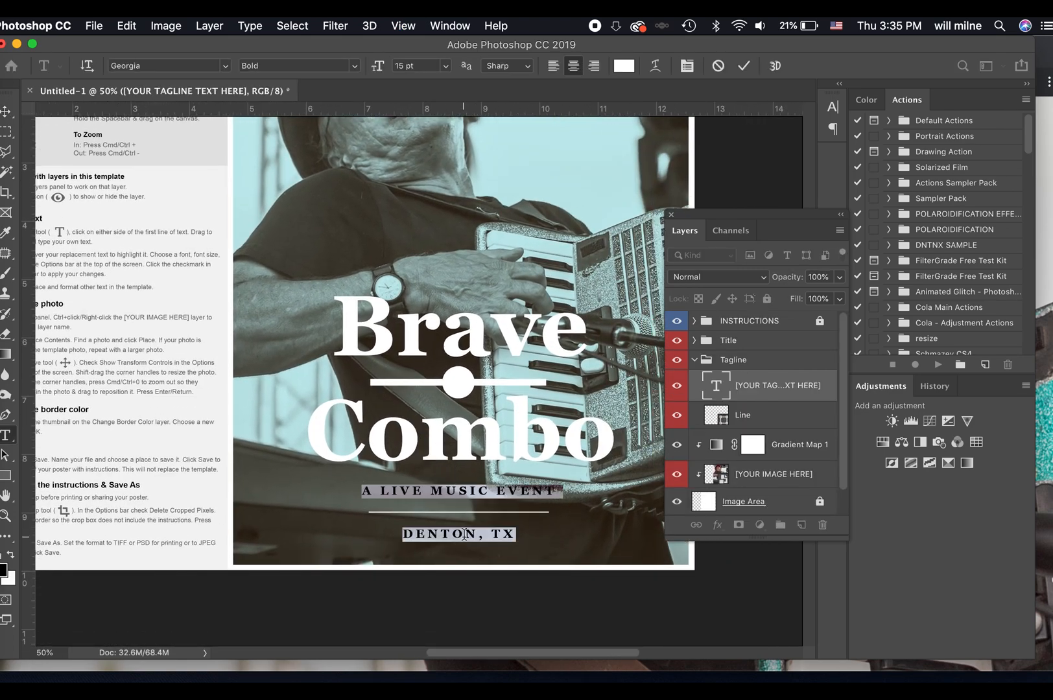
pyautogui.hotkey('alt', 'Up')
pyautogui.hotkey('alt', 'Up')
pyautogui.hotkey('alt', 'Up')
pyautogui.hotkey('alt', 'Up')
pyautogui.hotkey('alt', 'Up')
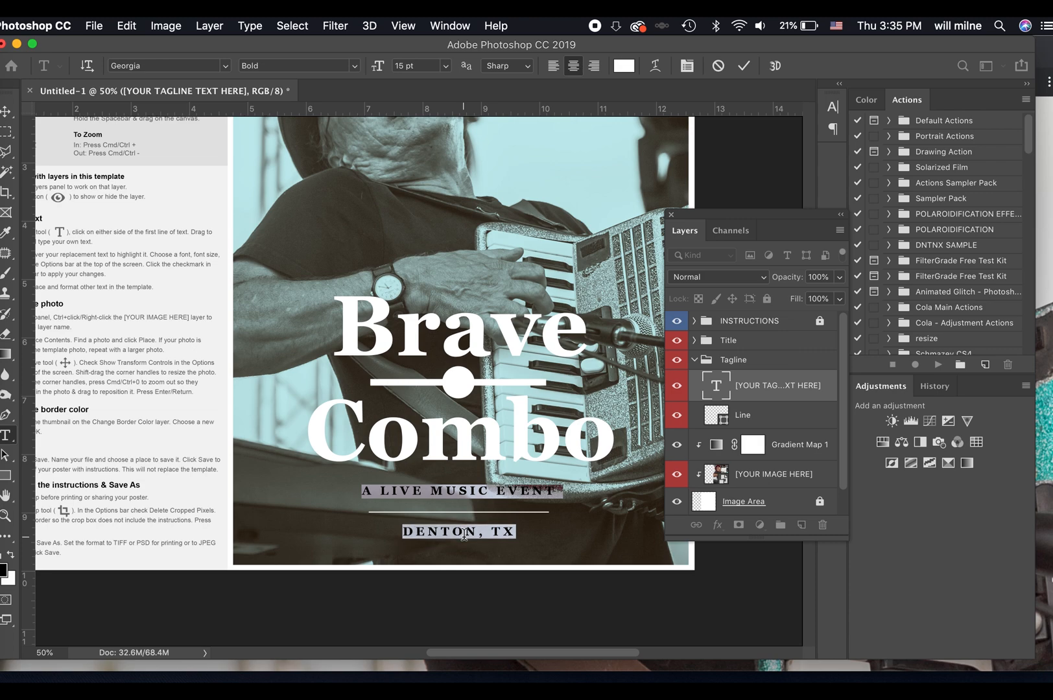
pyautogui.hotkey('alt', 'Up')
pyautogui.hotkey('alt', 'Up')
pyautogui.hotkey('alt', 'Up')
pyautogui.hotkey('alt', 'Up')
pyautogui.hotkey('alt', 'Up')
pyautogui.hotkey('alt', 'Up')
pyautogui.hotkey('alt', 'Up')
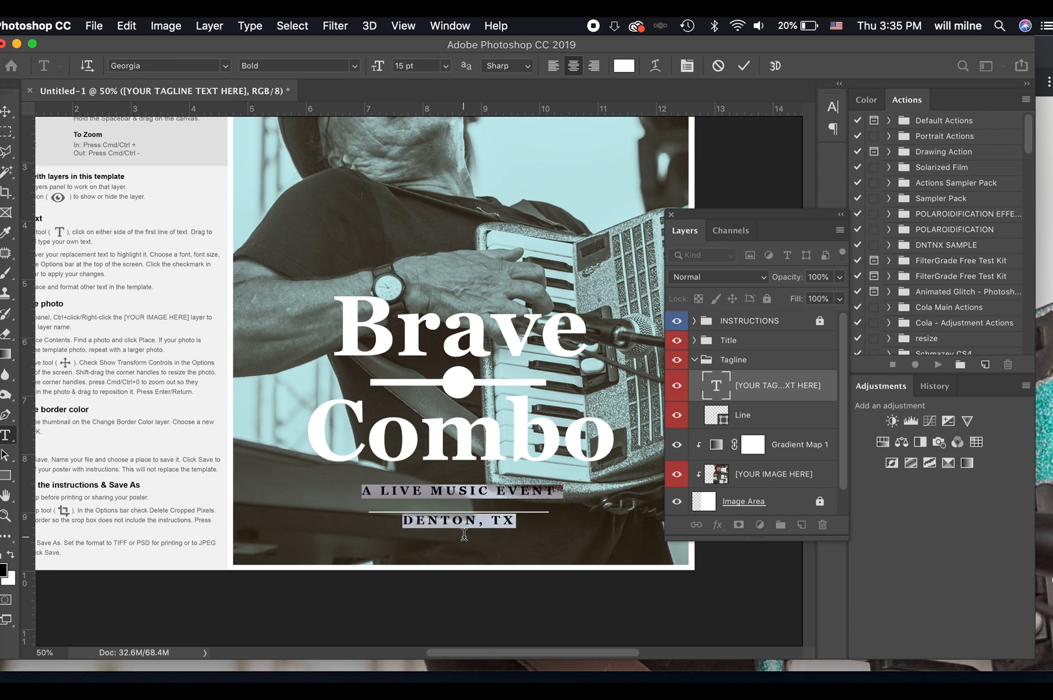
pyautogui.click(744, 66)
pyautogui.press('v')
pyautogui.moveTo(474, 500); pyautogui.dragTo(475, 517)
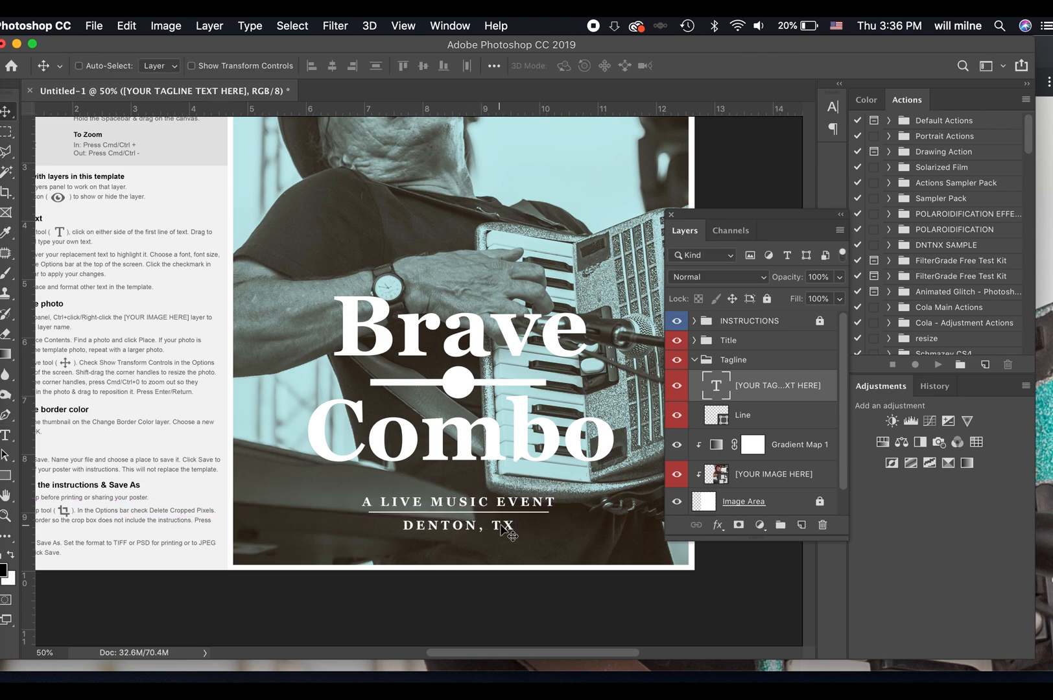
# Add the line "April 28th, 2019" to the tagline text below DENTON, TX.
pyautogui.press('t')
pyautogui.click(510, 524)
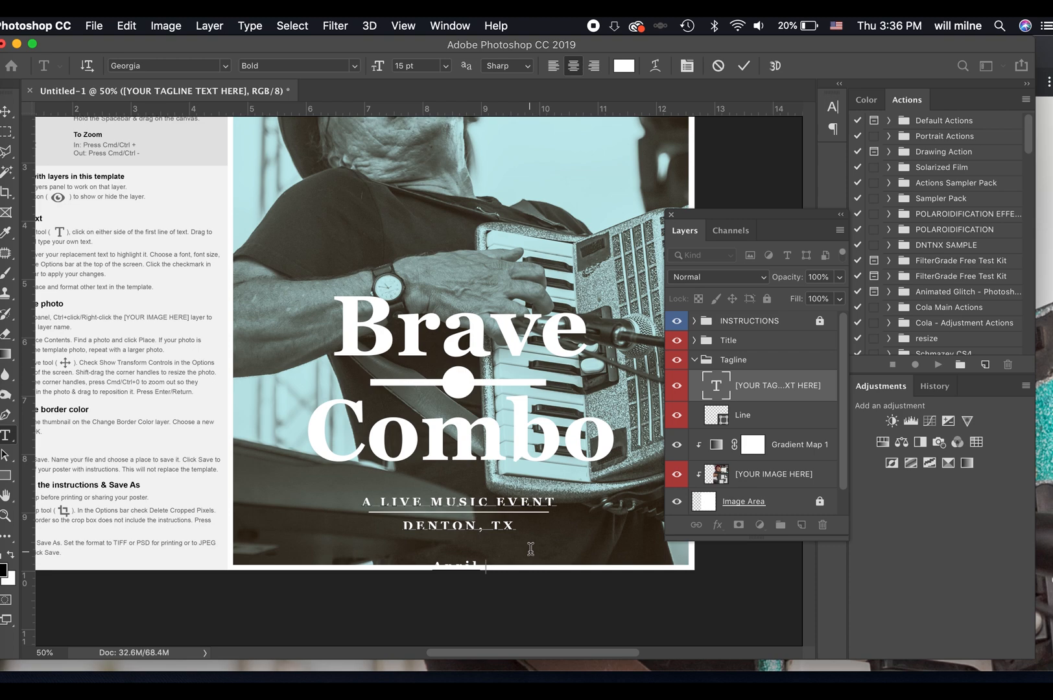
pyautogui.write('th, 2019')
# Tighten the leading of the date line so it moves up closer to DENTON, TX, inside the poster border.
pyautogui.moveTo(530, 566); pyautogui.dragTo(392, 532)
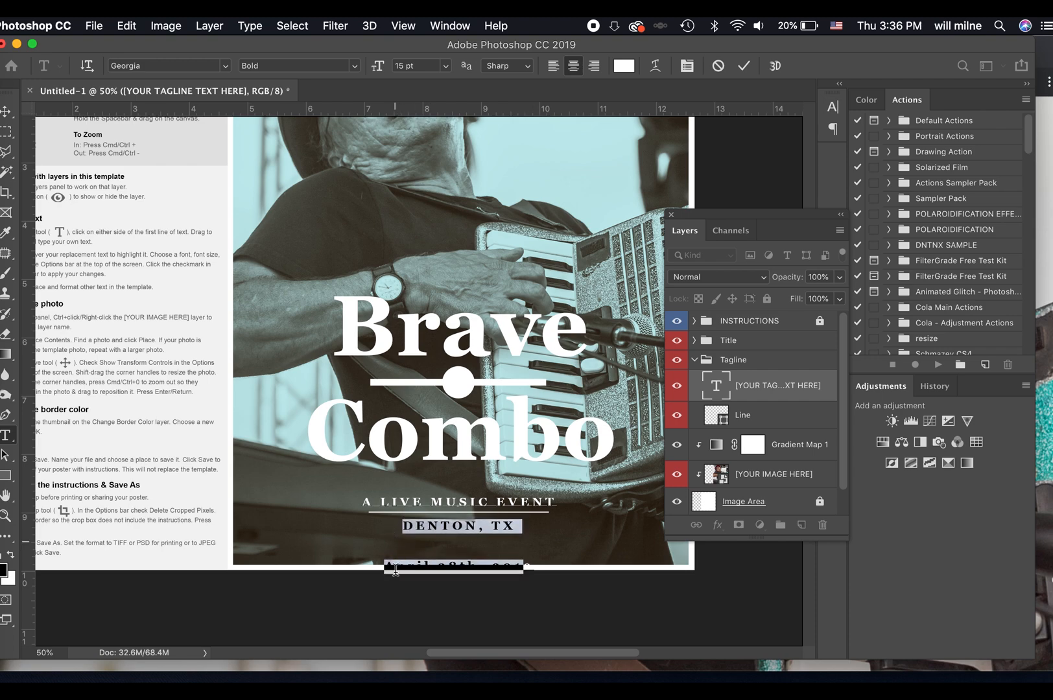
pyautogui.moveTo(387, 576); pyautogui.dragTo(597, 577)
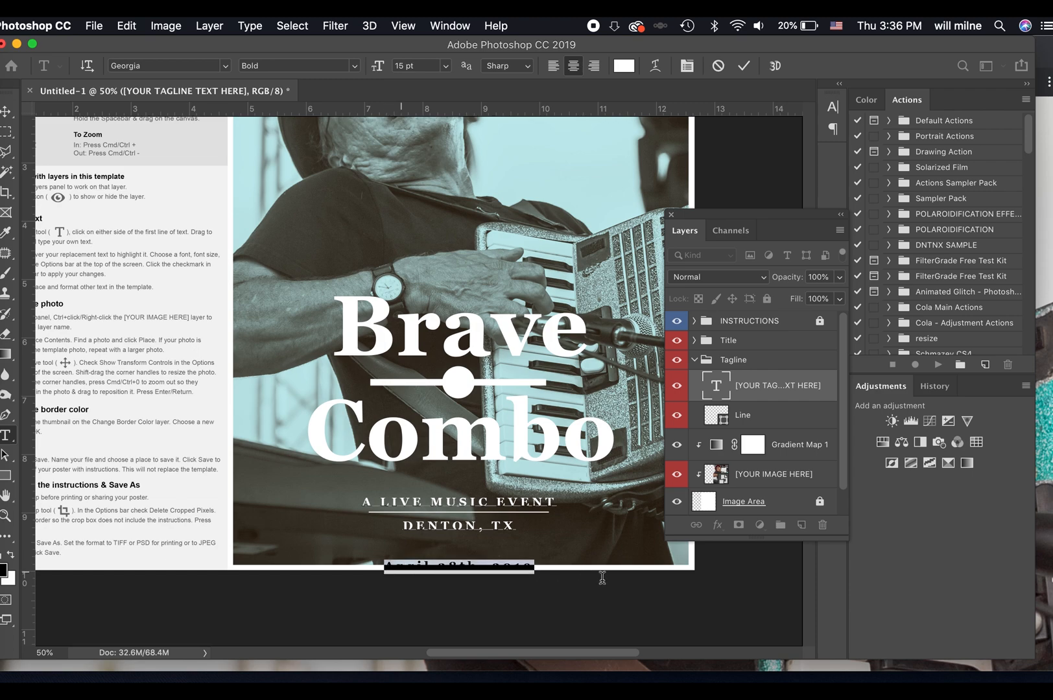
pyautogui.hotkey('alt', 'Up')
pyautogui.hotkey('alt', 'Up')
pyautogui.hotkey('alt', 'Up')
pyautogui.hotkey('alt', 'Up')
pyautogui.hotkey('alt', 'Up')
pyautogui.hotkey('alt', 'Up')
pyautogui.hotkey('alt', 'Up')
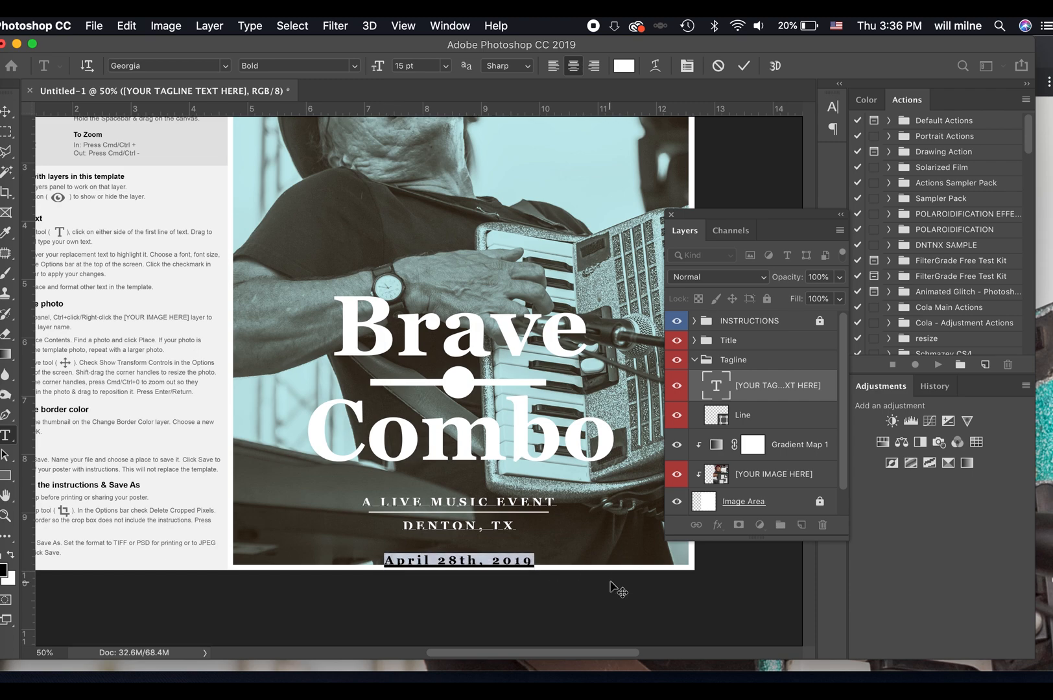
pyautogui.hotkey('alt', 'Up')
pyautogui.hotkey('alt', 'Up')
pyautogui.hotkey('alt', 'Up')
pyautogui.hotkey('alt', 'Up')
pyautogui.hotkey('alt', 'Up')
pyautogui.hotkey('alt', 'Up')
pyautogui.hotkey('alt', 'Up')
pyautogui.hotkey('alt', 'Up')
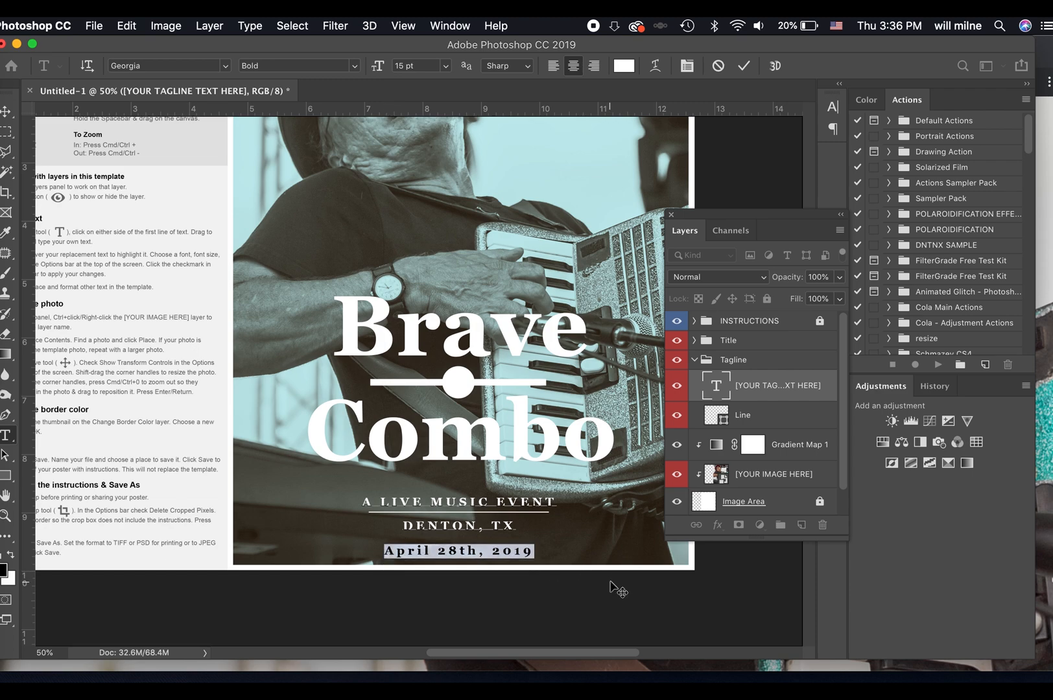
# Reduce the leading of the selected date line further and commit the tagline text.
pyautogui.hotkey('alt', 'Up')
pyautogui.hotkey('alt', 'Up')
pyautogui.hotkey('alt', 'Up')
pyautogui.hotkey('alt', 'Up')
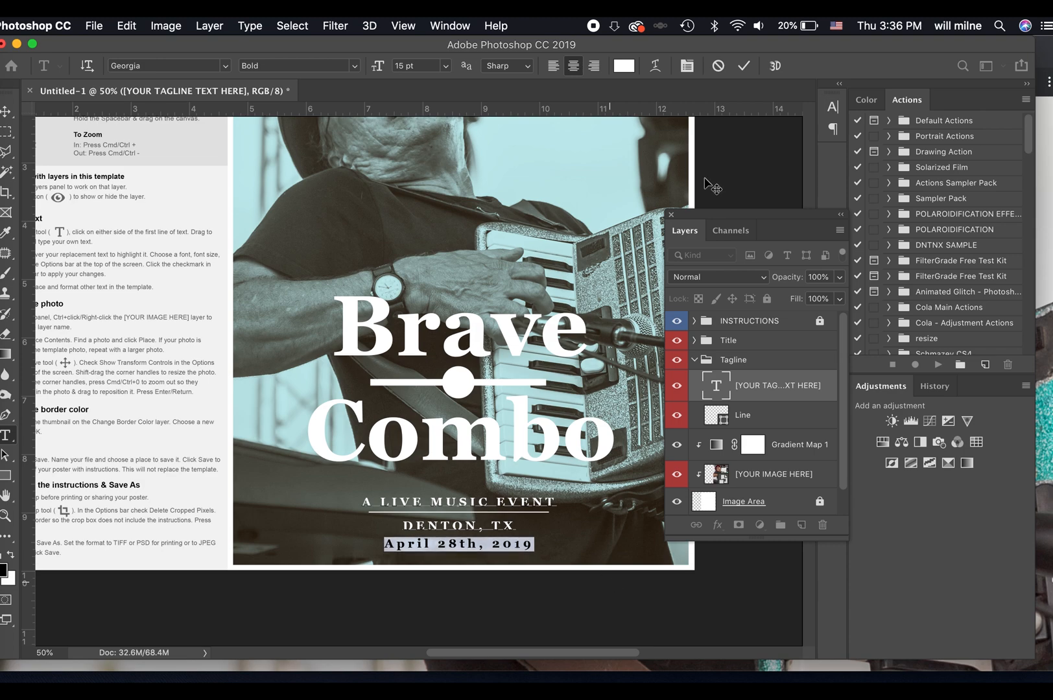
pyautogui.click(743, 65)
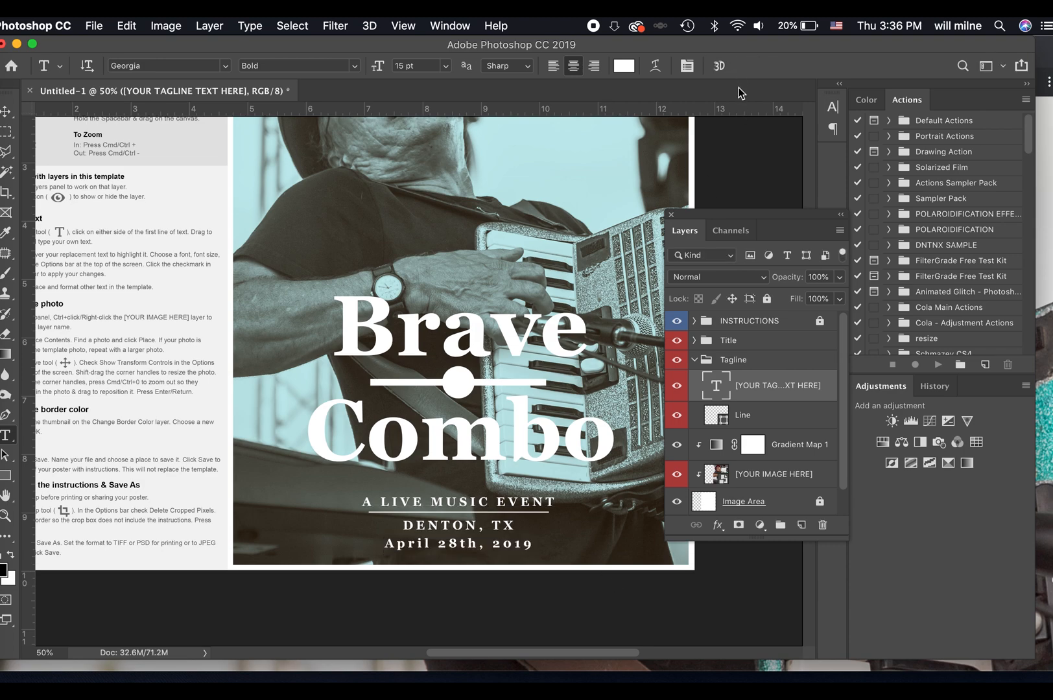
# Replace the date line in the tagline with the all-caps text "APRIL 28TH, 2019" and commit it.
pyautogui.press('super+minus')
pyautogui.press('super+equal')
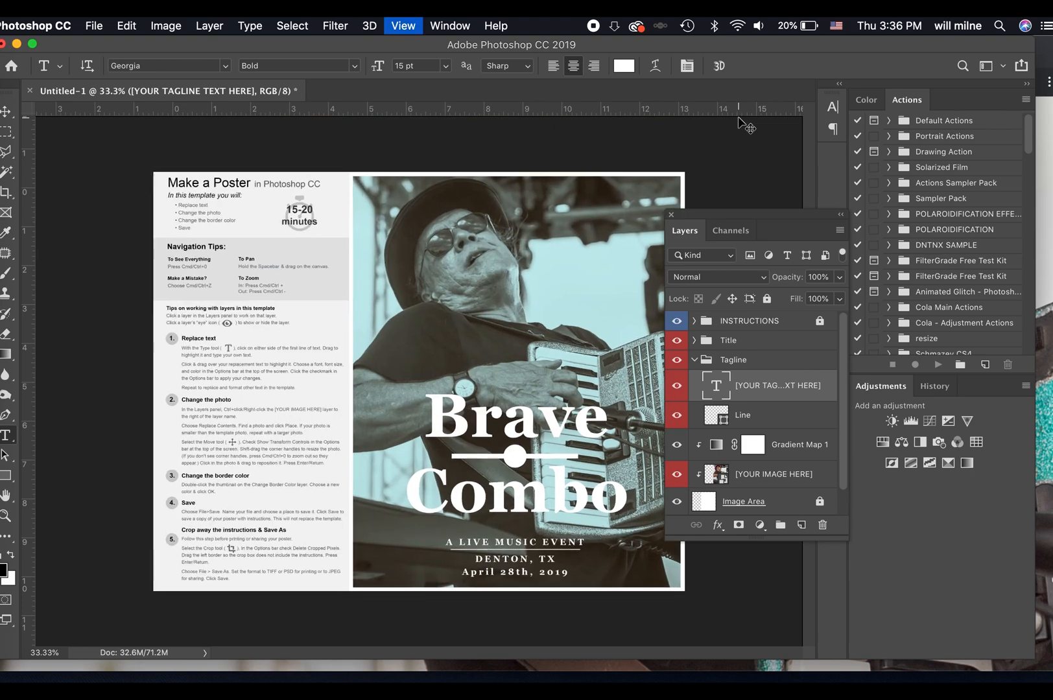
pyautogui.scroll(-5, 712, 193)
pyautogui.hscroll(2, 712, 193)
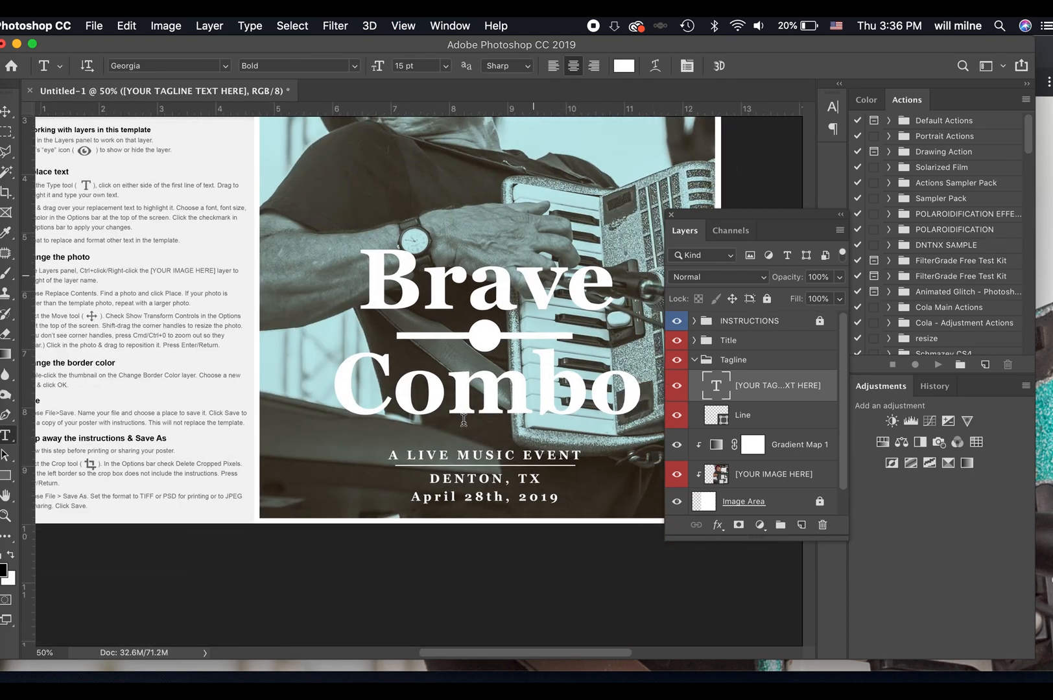
pyautogui.moveTo(415, 497); pyautogui.dragTo(594, 501)
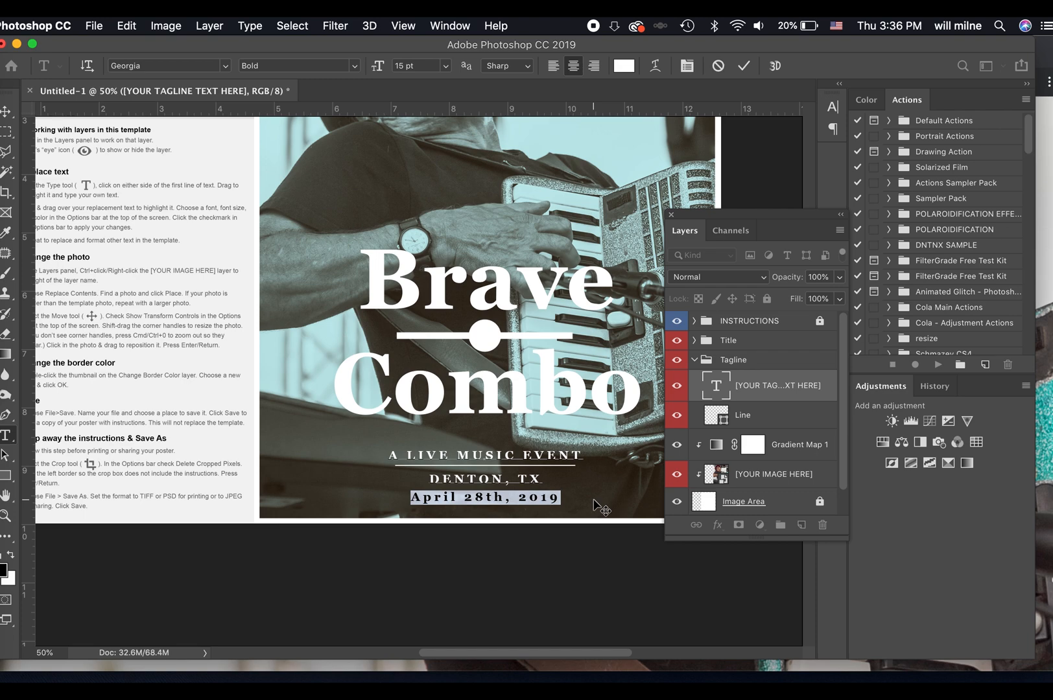
pyautogui.write('APRIL 28TH, 2019')
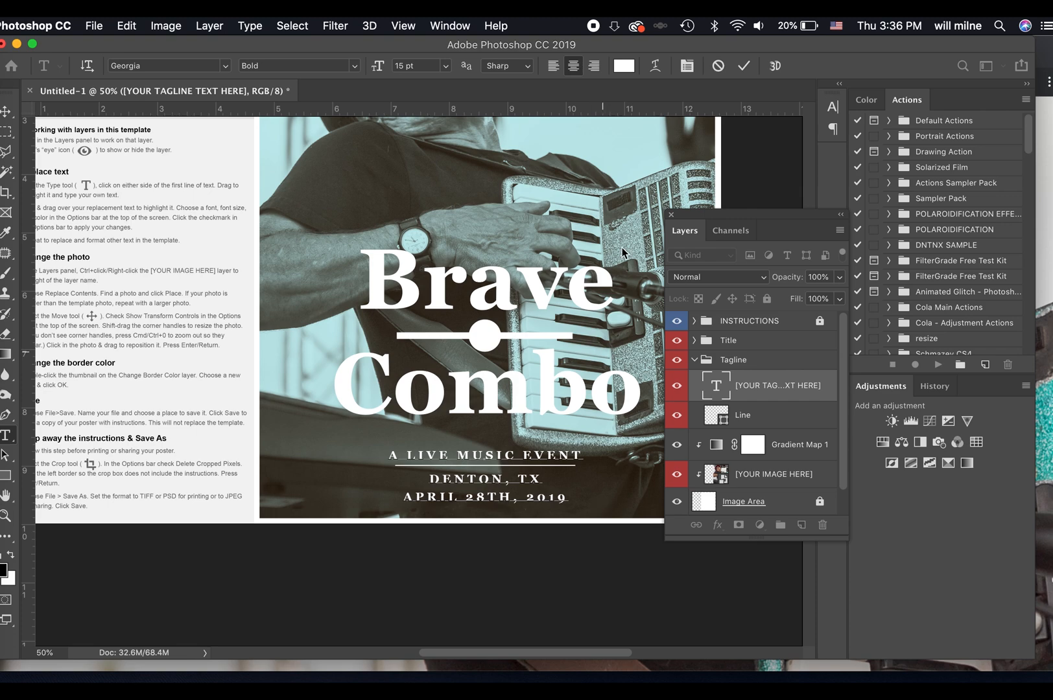
pyautogui.click(744, 66)
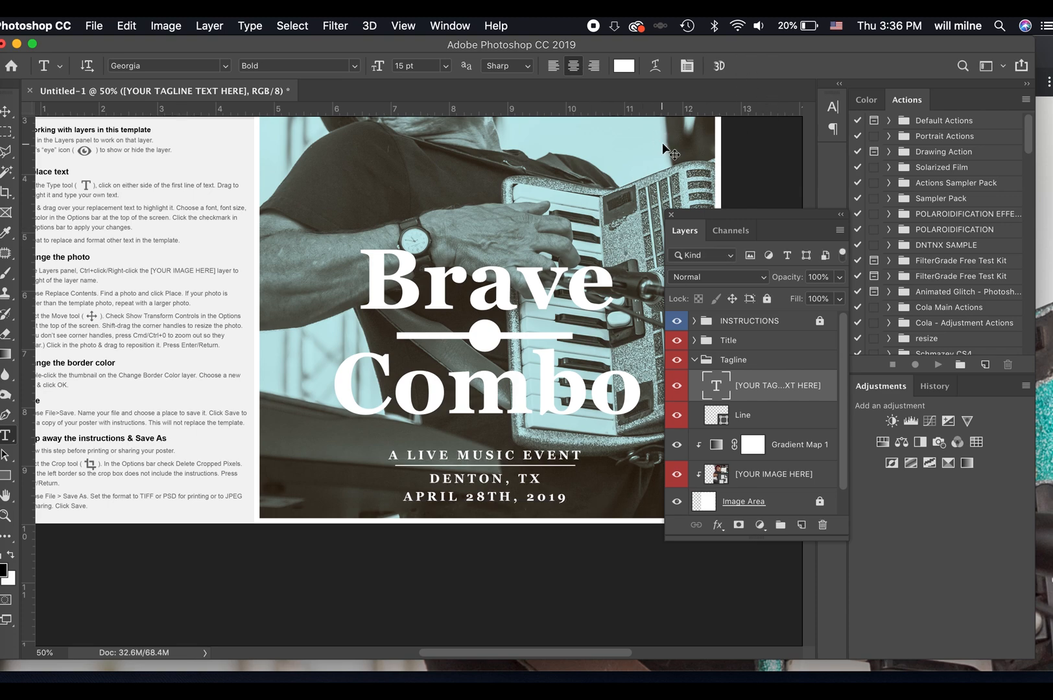
pyautogui.press('super+minus')
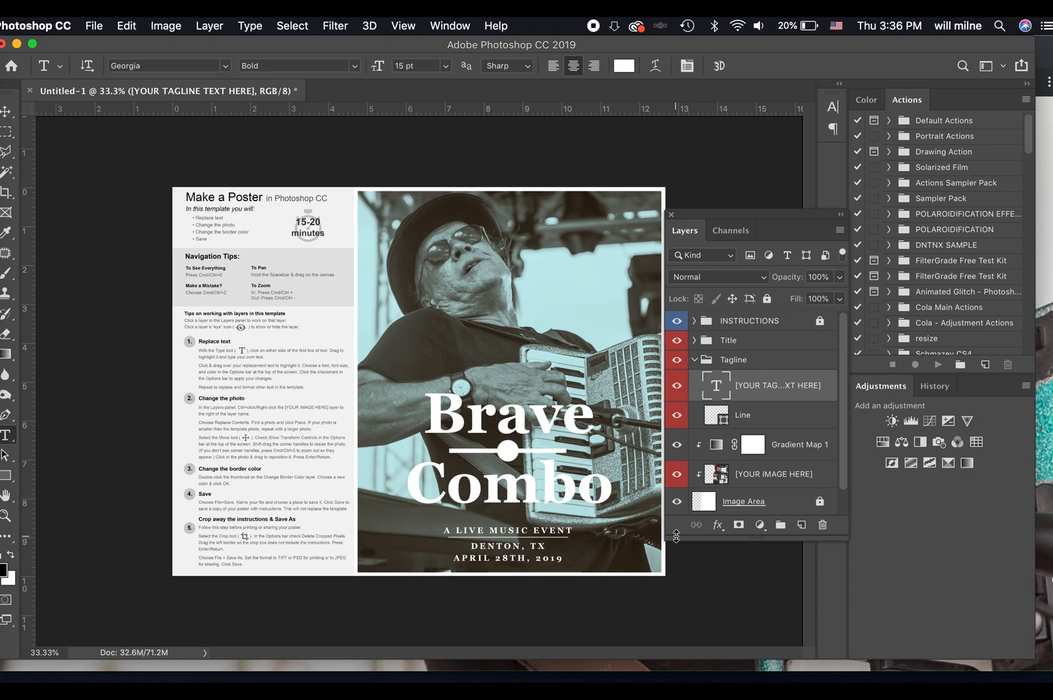
# Close the poster document without saving and open the Templates folder of NCTC Documents in Finder.
pyautogui.press('super+w')
pyautogui.press('super+d')
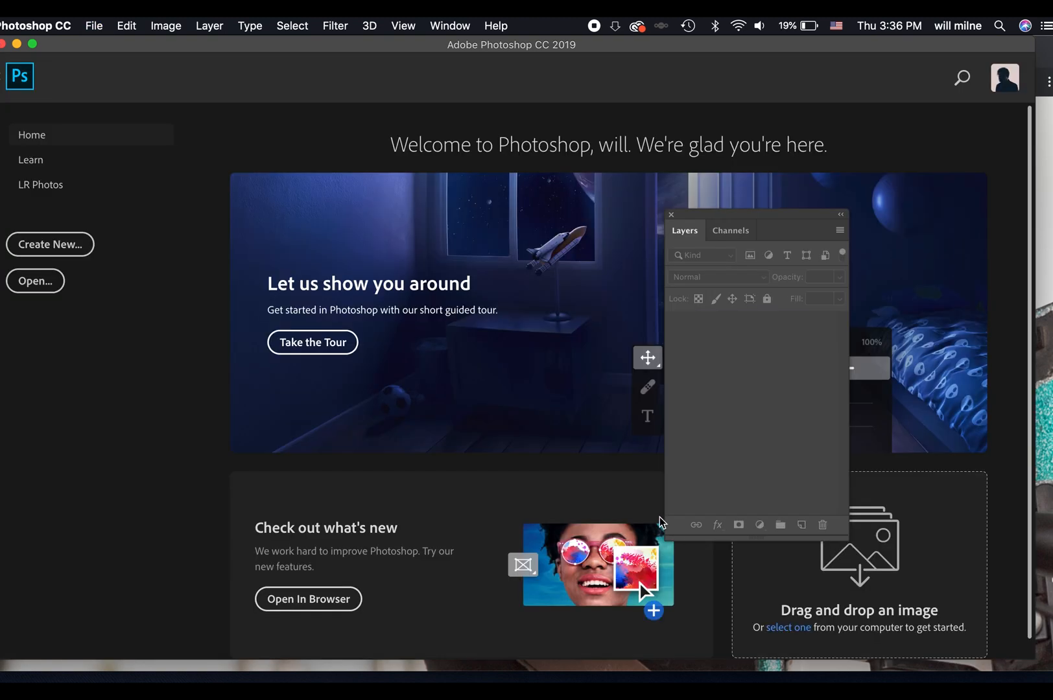
pyautogui.click(1, 71)
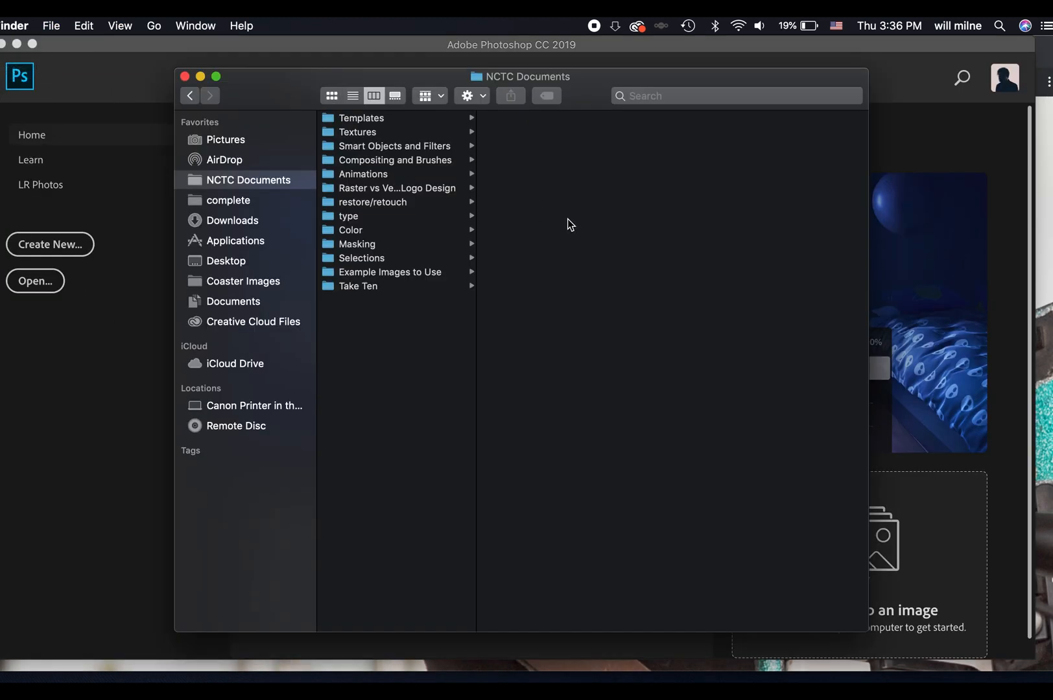
pyautogui.click(402, 121)
pyautogui.press('Right')
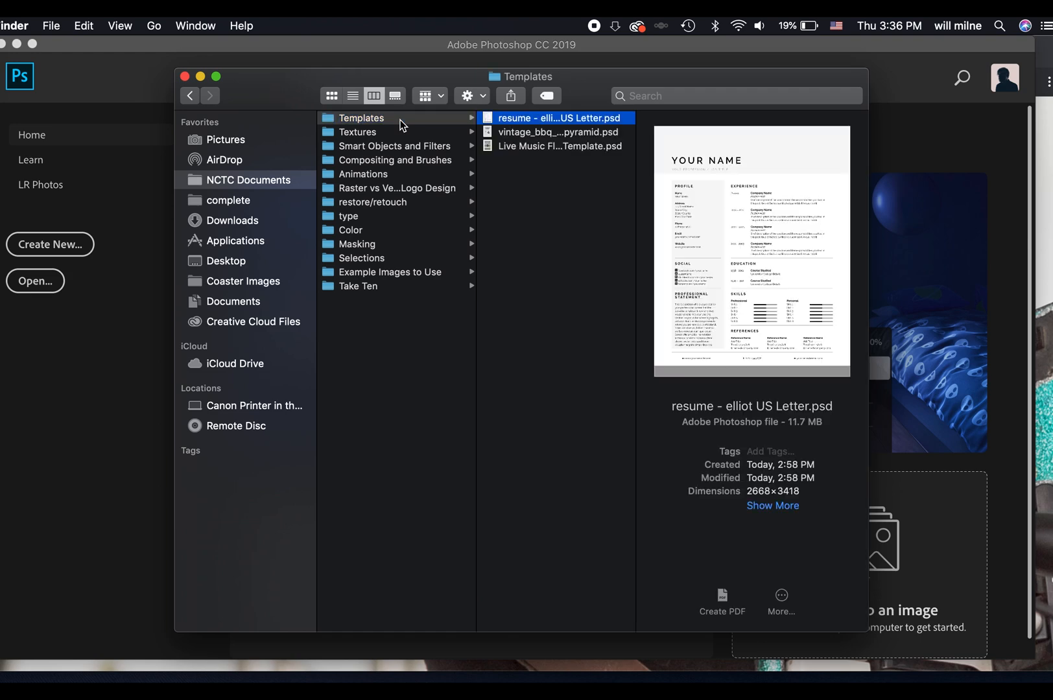
# Preview the template files and open vintage_bbq_invitation_pyramid.psd in Photoshop.
pyautogui.press('Down')
pyautogui.press('Down')
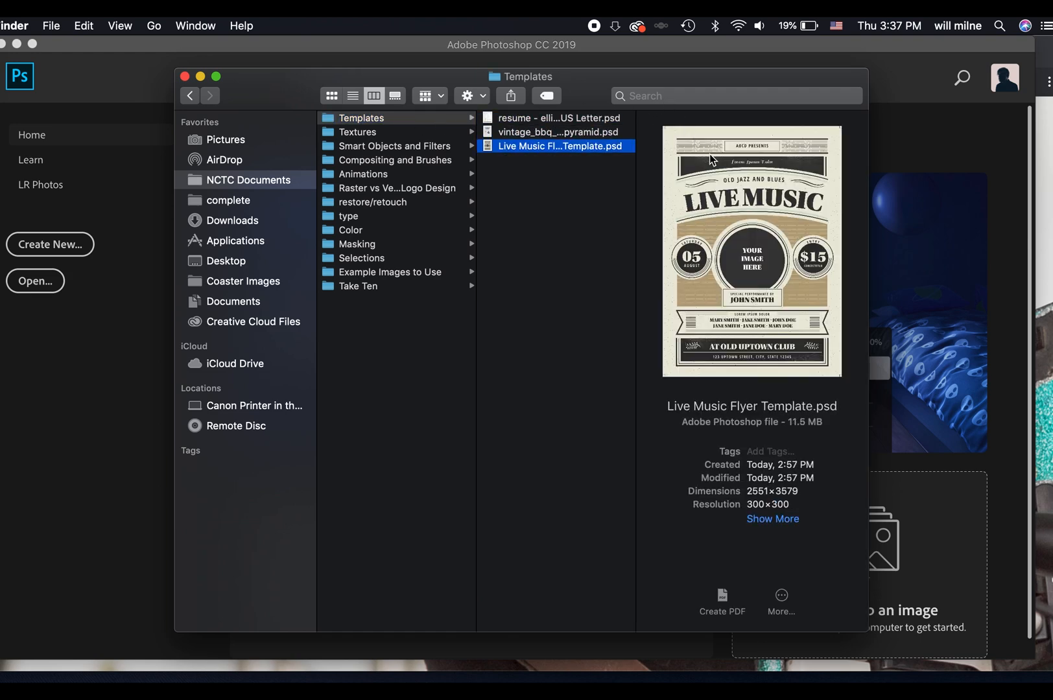
pyautogui.click(531, 133)
pyautogui.moveTo(524, 133); pyautogui.dragTo(991, 339)
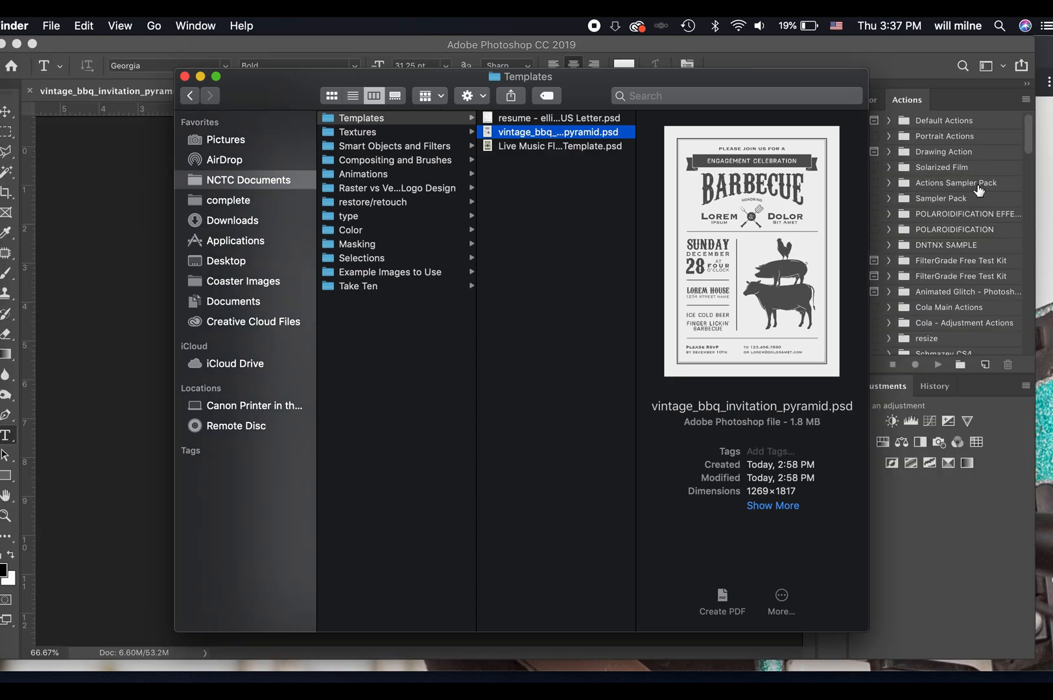
pyautogui.click(962, 93)
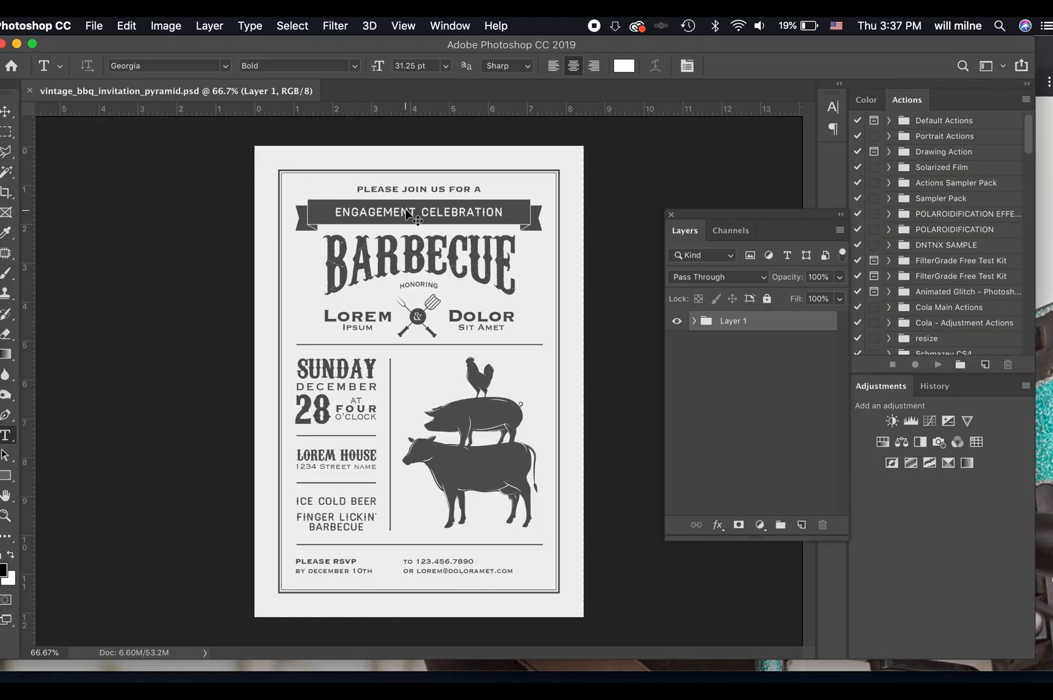
# Check which font is missing for the ENGAGEMENT CELEBRATION banner text and decline the font substitution.
pyautogui.press('super+1')
pyautogui.press('super+equal')
pyautogui.scroll(10, 494, 312)
pyautogui.hscroll(-3, 454, 324)
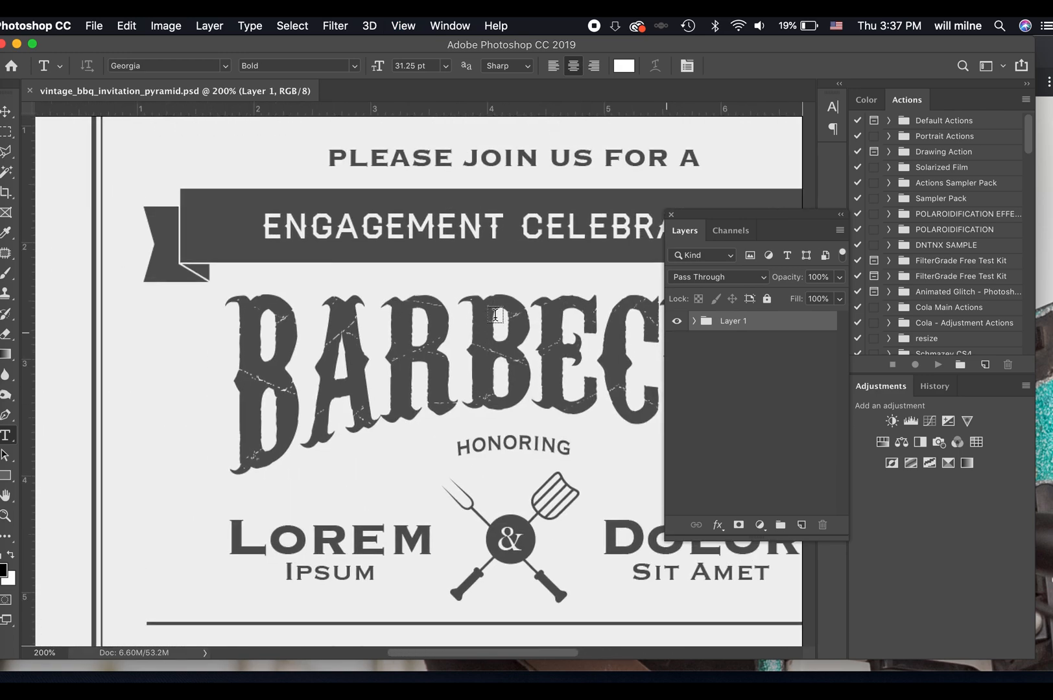
pyautogui.hscroll(4, 436, 333)
pyautogui.click(342, 241)
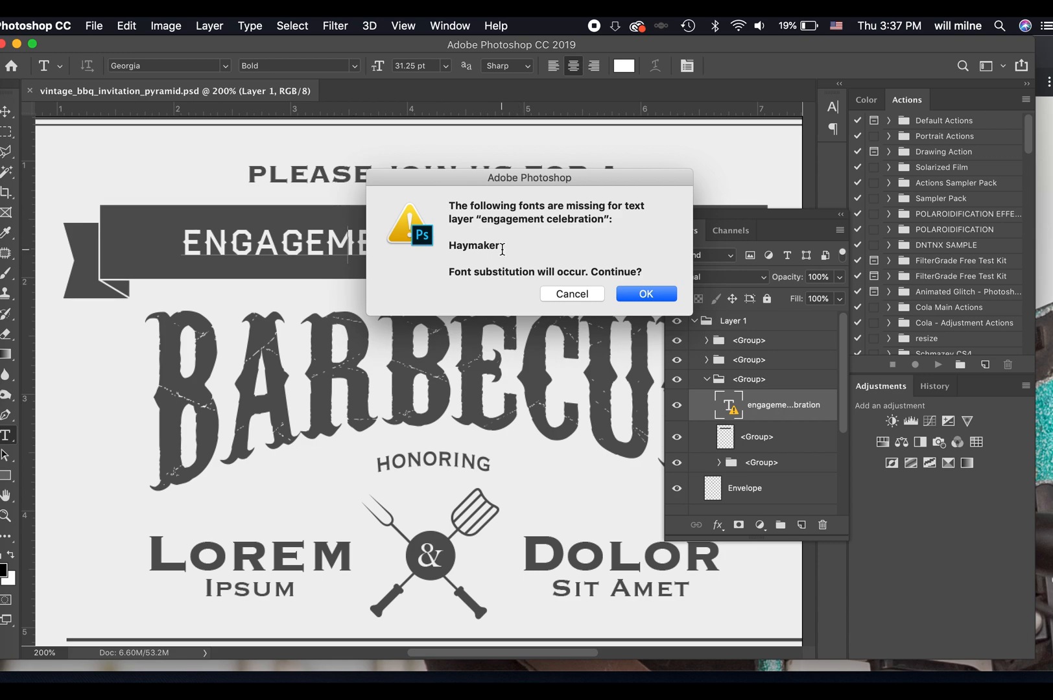
pyautogui.click(586, 295)
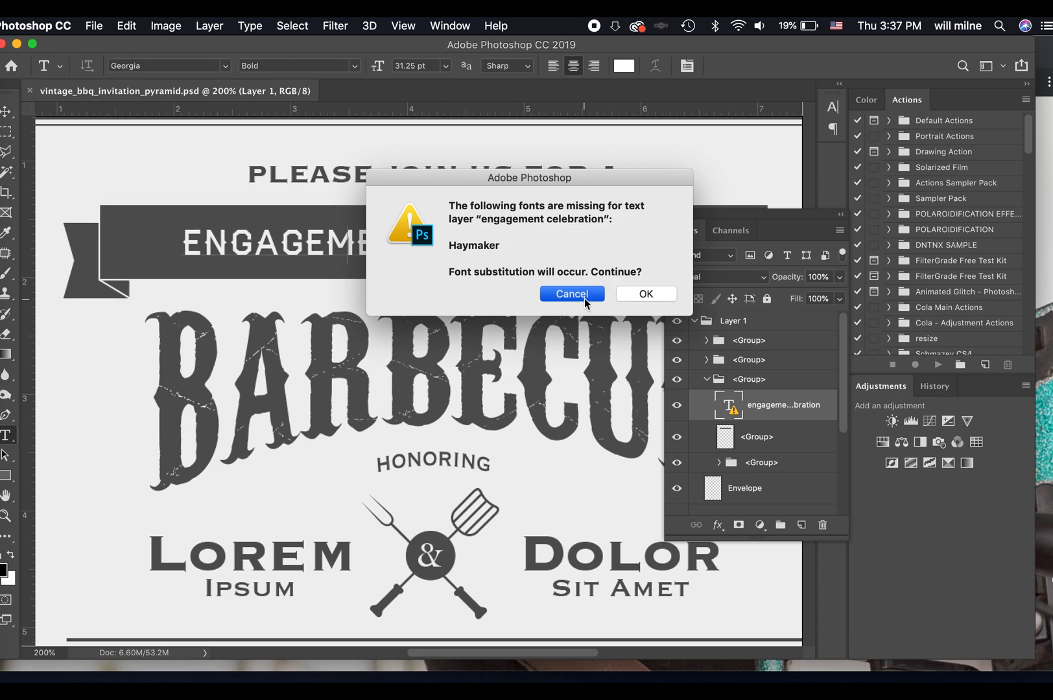
# Go to Adobe Fonts in the browser from the font list, close the unneeded pages, and search for HAYMAKER.
pyautogui.click(227, 65)
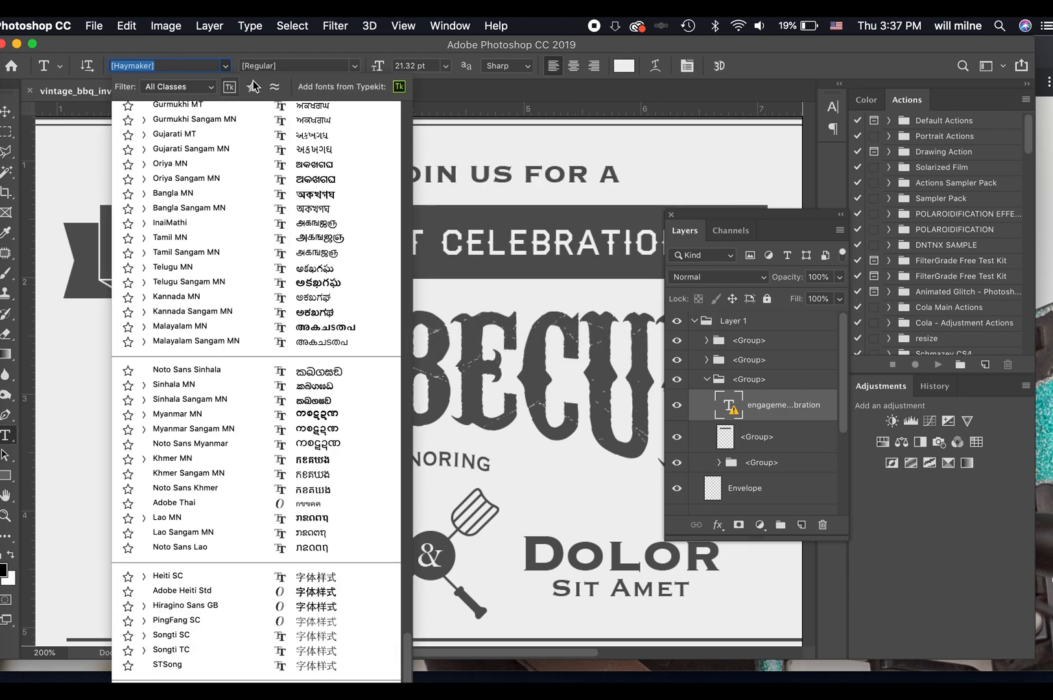
pyautogui.click(399, 86)
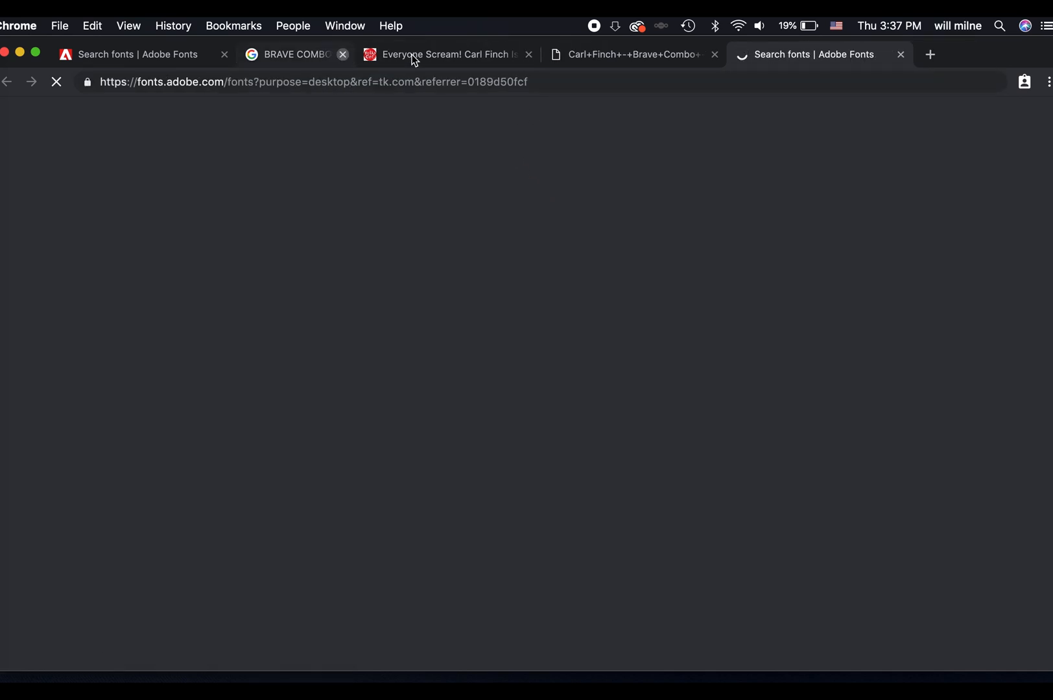
pyautogui.click(411, 57)
pyautogui.click(411, 57)
pyautogui.click(414, 59)
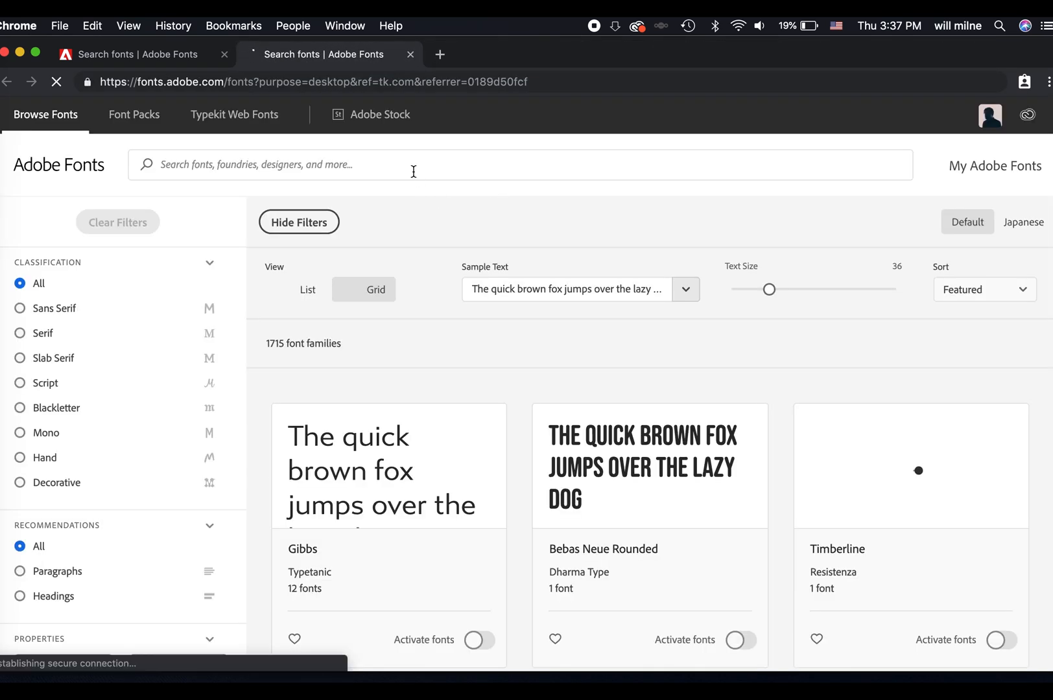
pyautogui.click(413, 171)
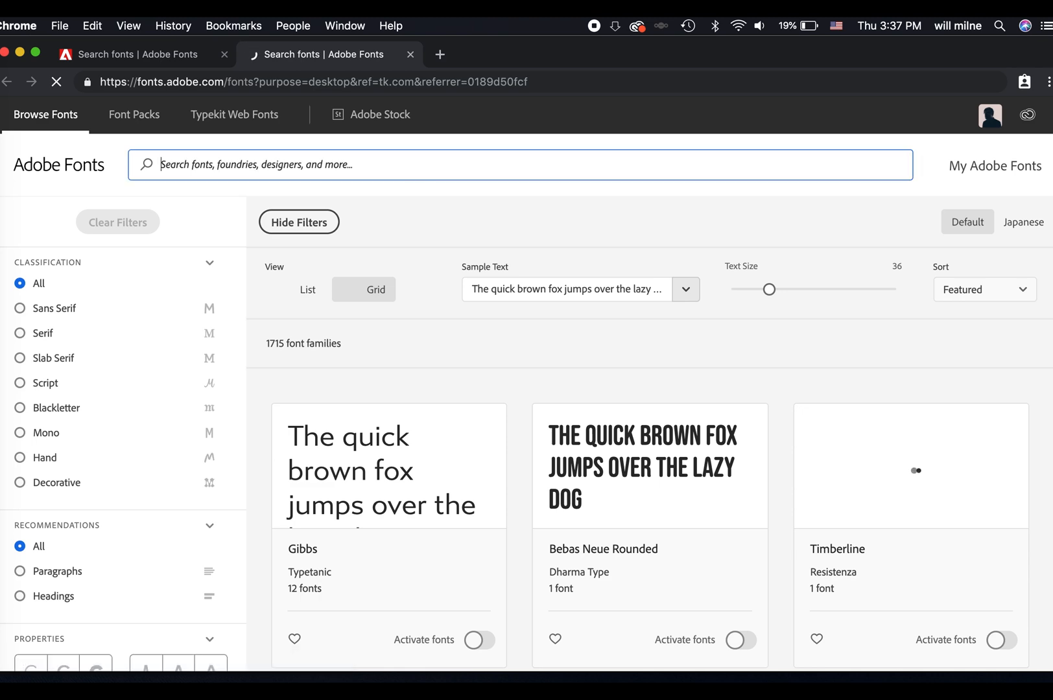
pyautogui.write('HAYMAKER')
pyautogui.press('Return')
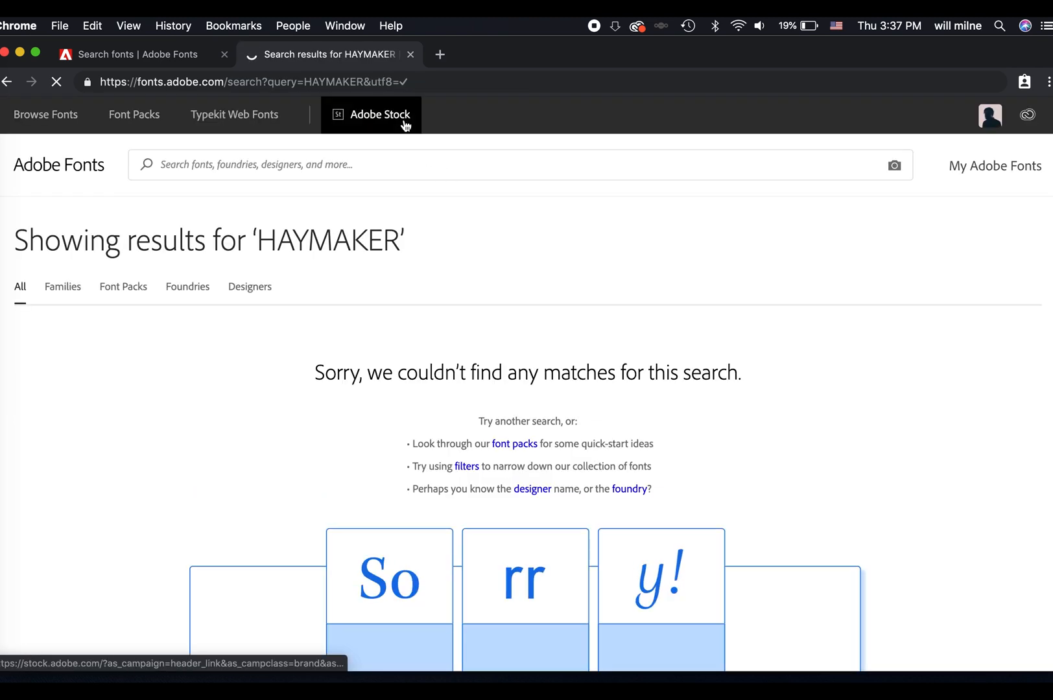
# Search the web for "haymaker font" in a new tab and open the Lost Type Co-op Haymaker page.
pyautogui.click(440, 55)
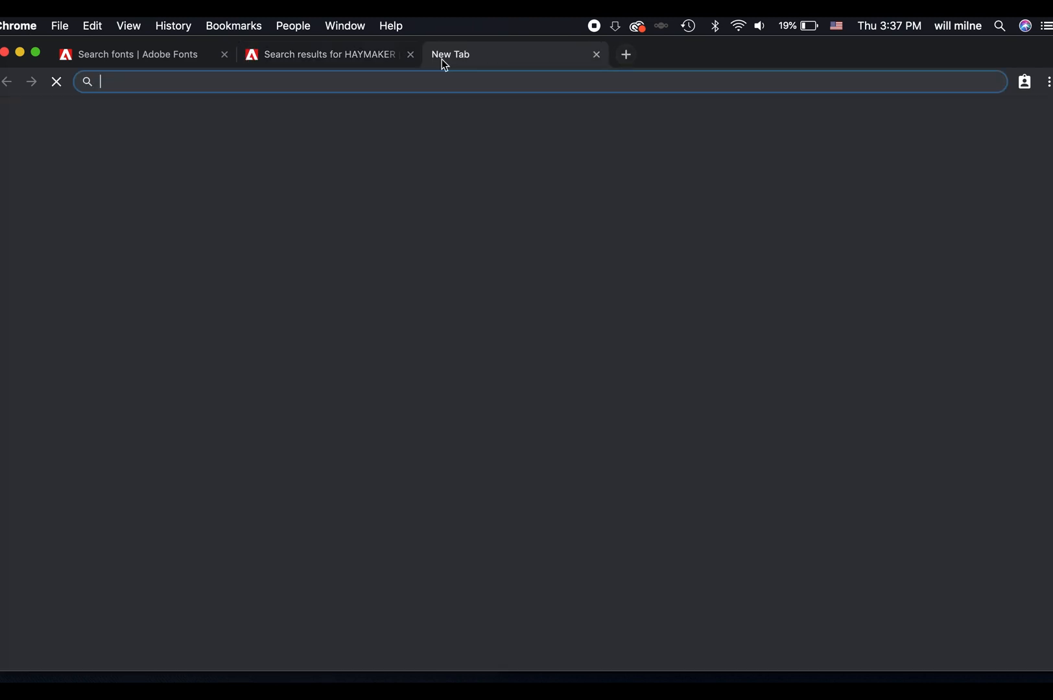
pyautogui.write('haymaker font')
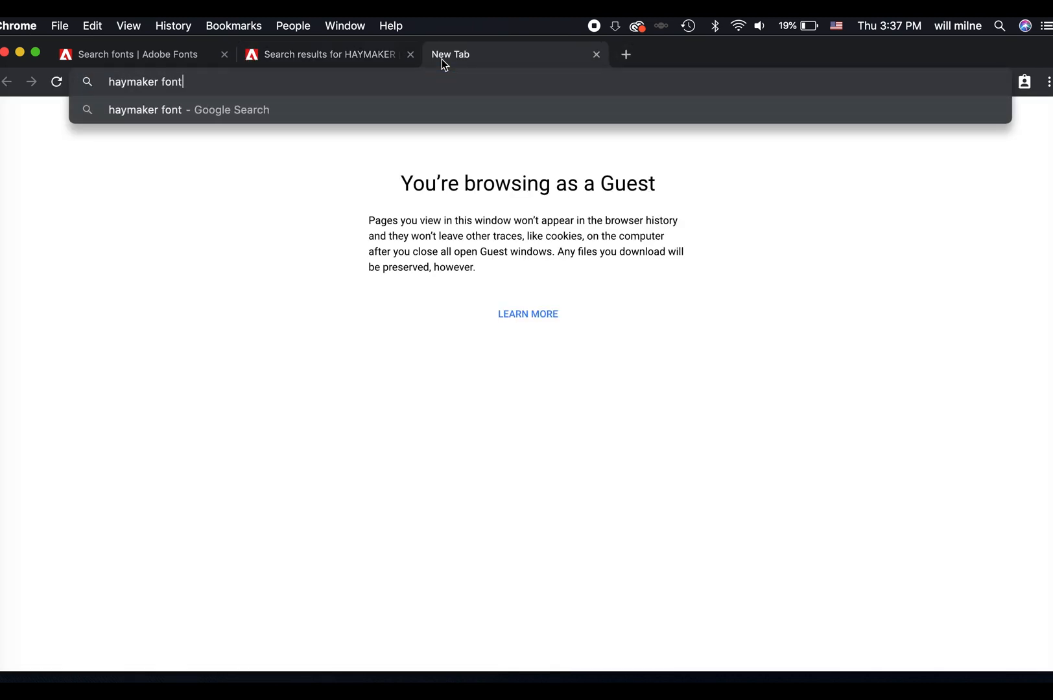
pyautogui.press('Return')
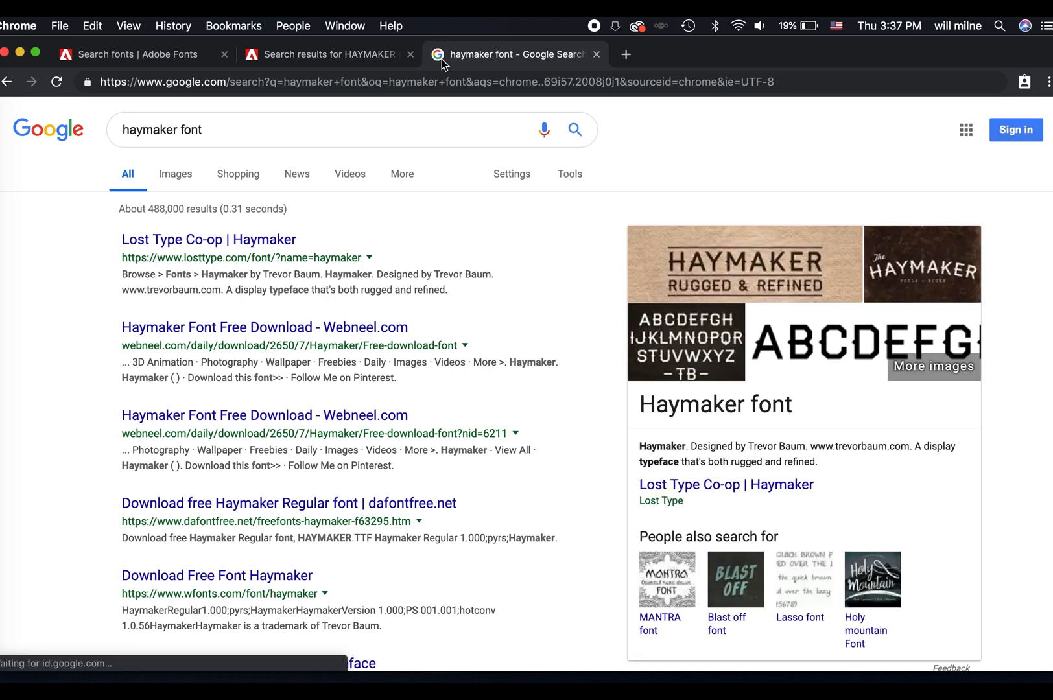
pyautogui.click(265, 245)
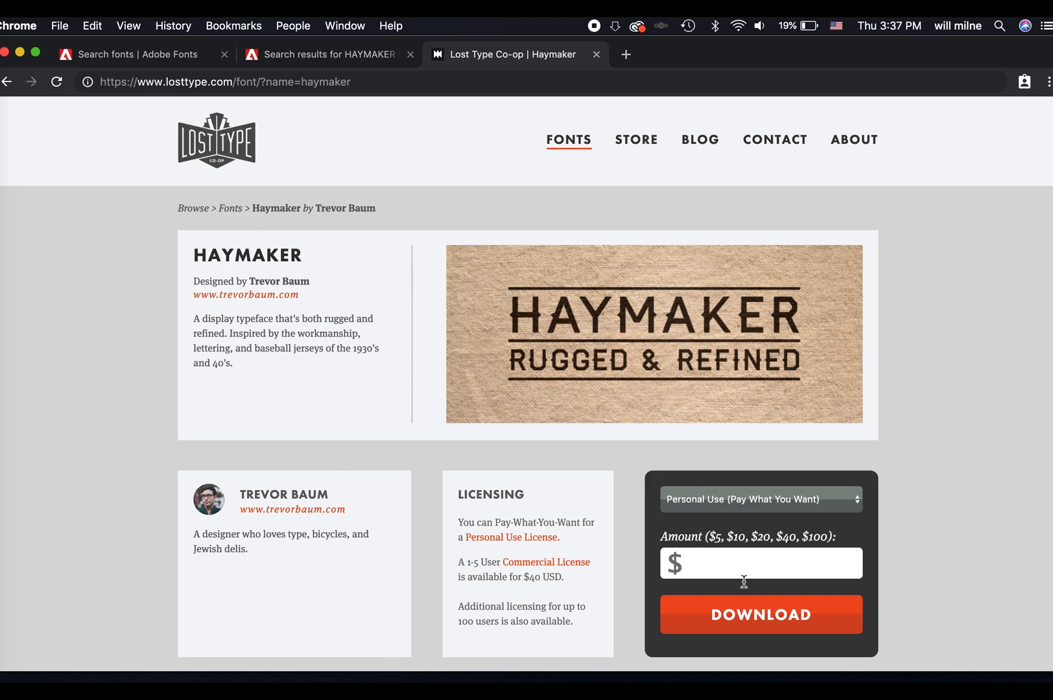
# Download the Haymaker font for personal use with an amount of $0 and unpack the zip file.
pyautogui.write('0')
pyautogui.click(792, 616)
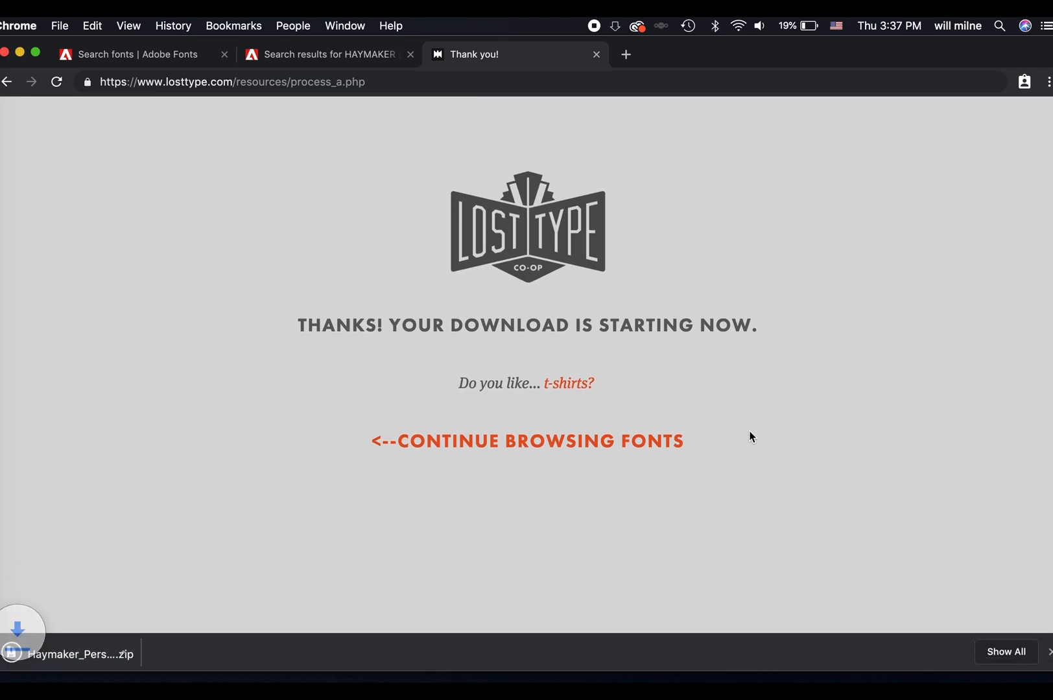
pyautogui.click(112, 652)
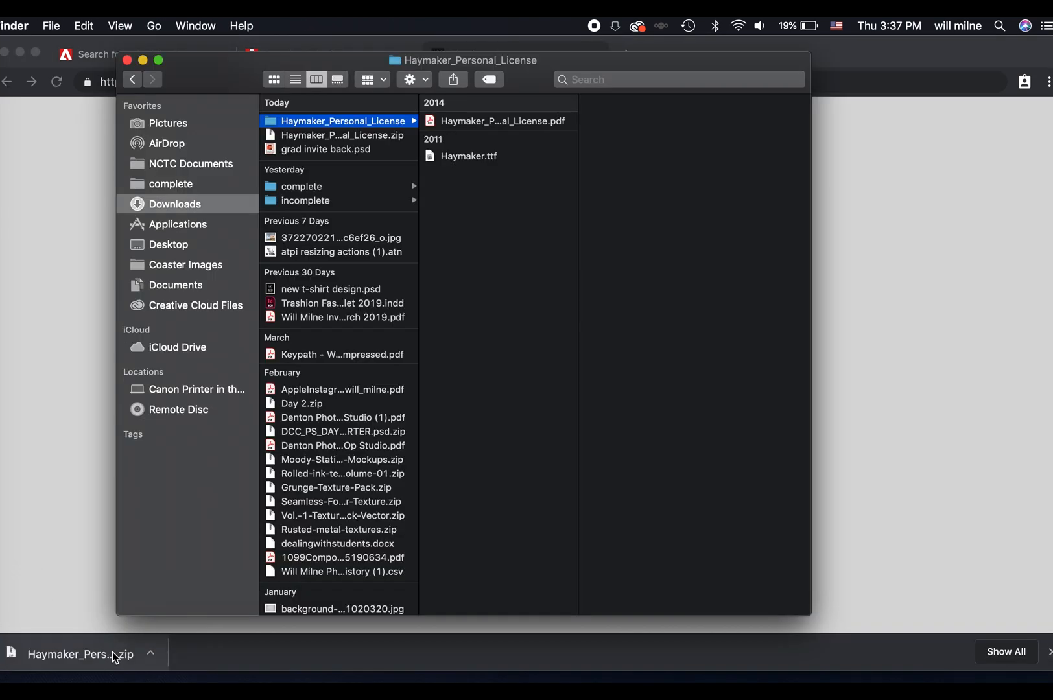
# Install Haymaker.ttf through Font Book, close the Finder and Font Book windows, and switch back to Photoshop.
pyautogui.doubleClick(491, 156)
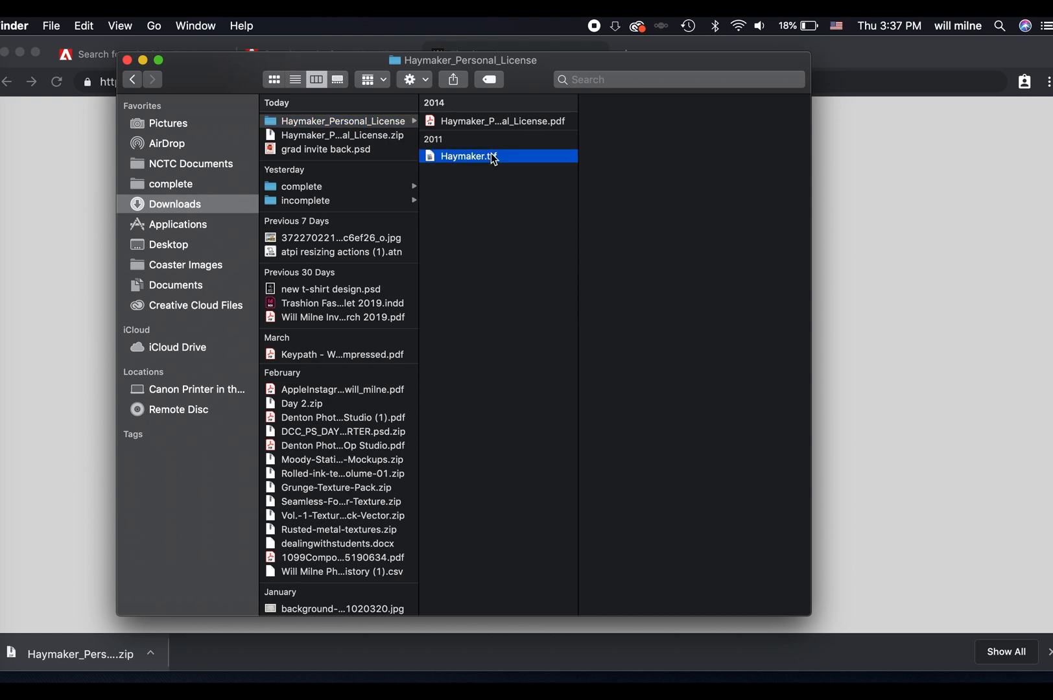
pyautogui.click(304, 508)
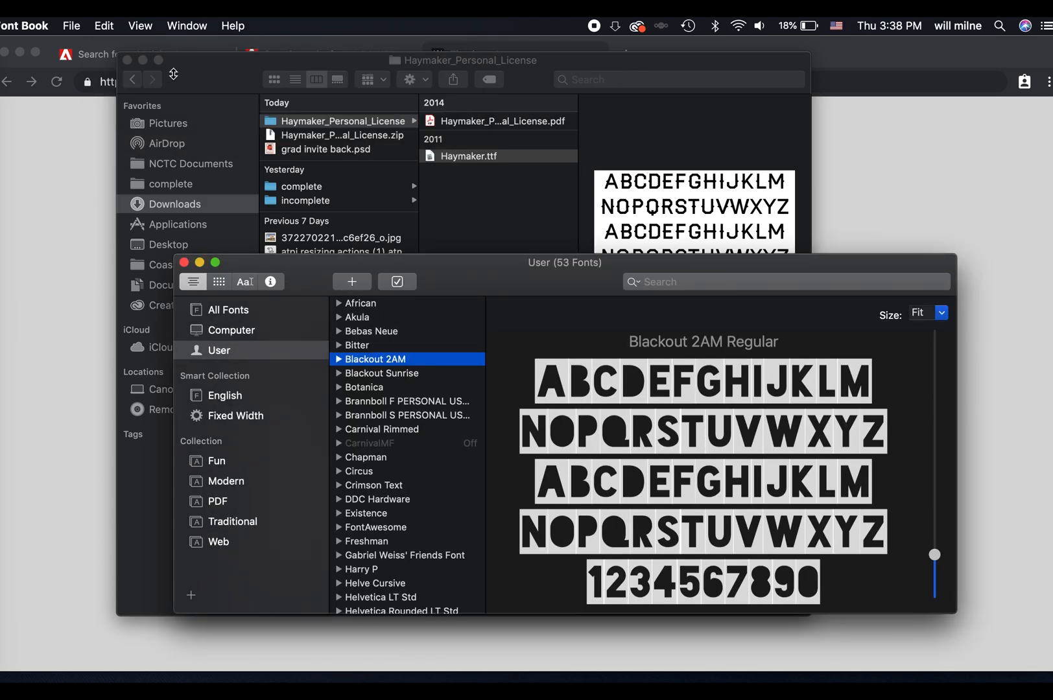
pyautogui.click(127, 59)
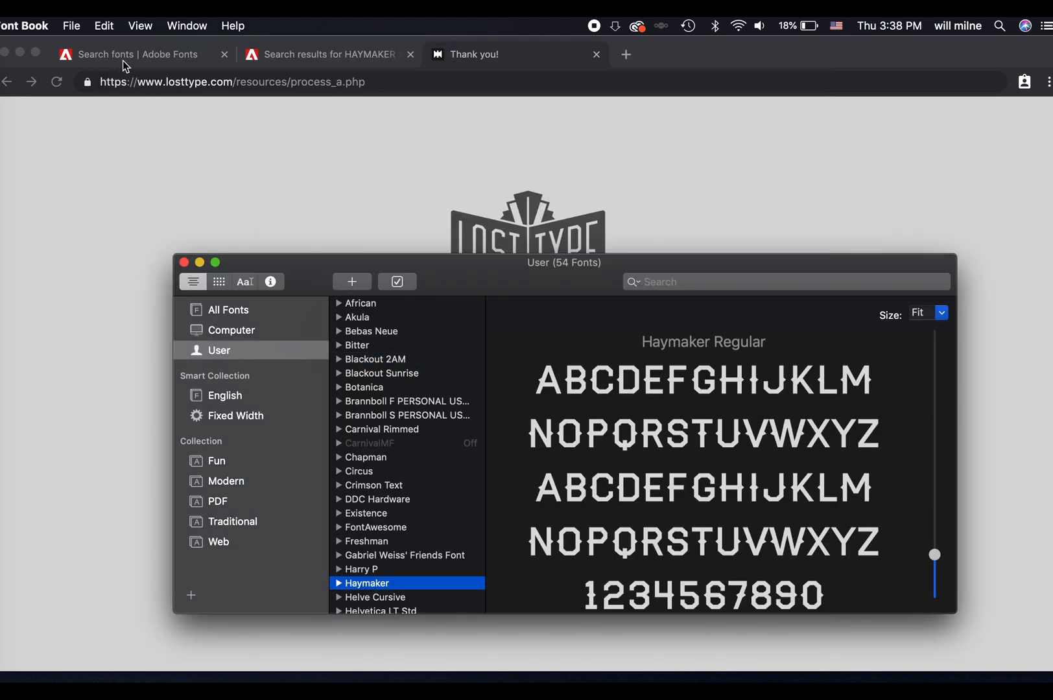
pyautogui.click(184, 263)
pyautogui.click(0, 411)
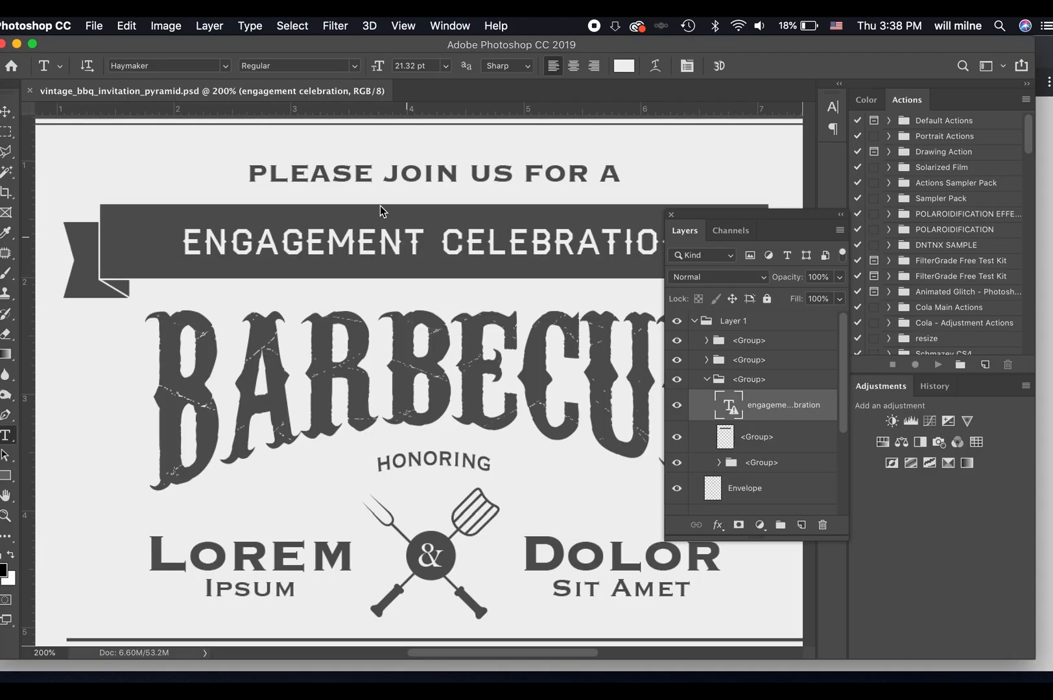
# Replace the banner text with "birthday celebration", accepting the text layer's layout update.
pyautogui.click(343, 241)
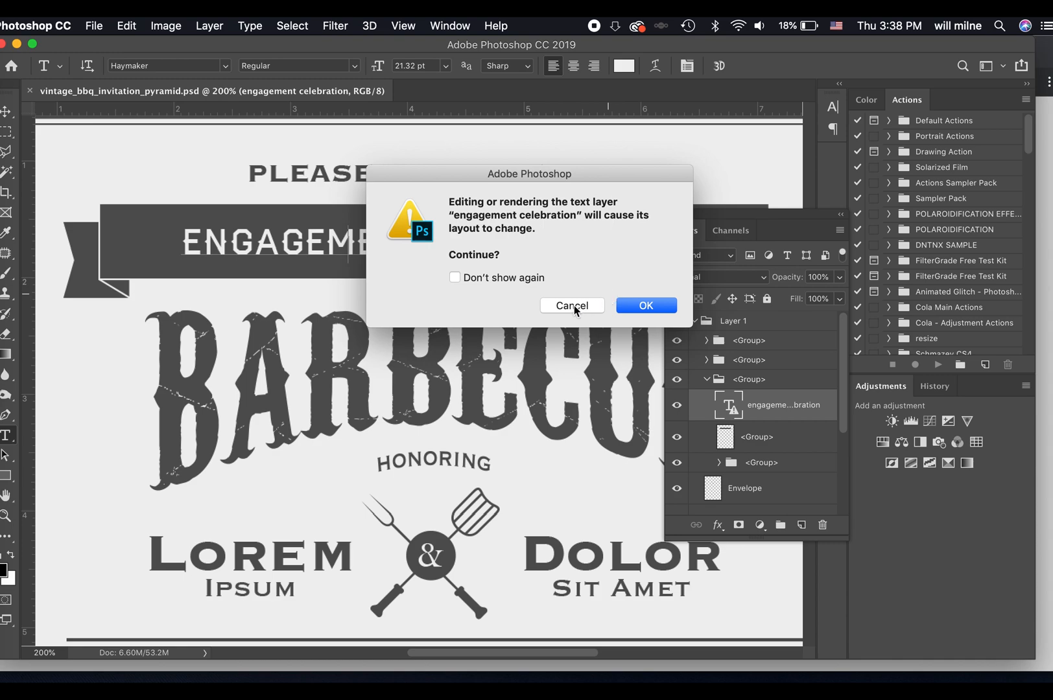
pyautogui.click(645, 305)
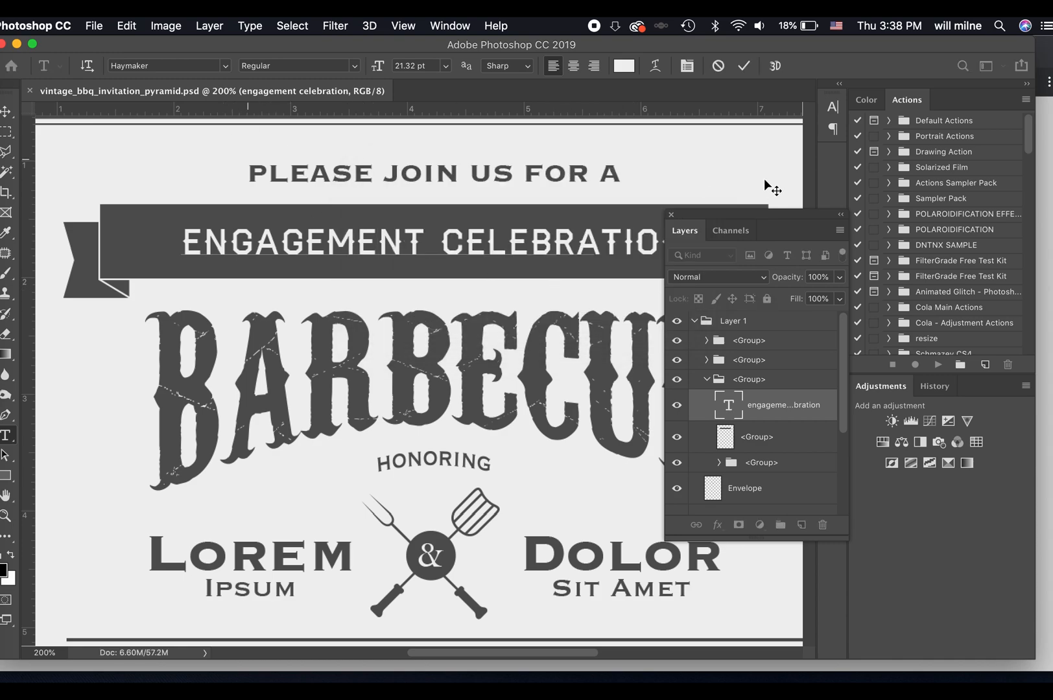
pyautogui.press('super+a')
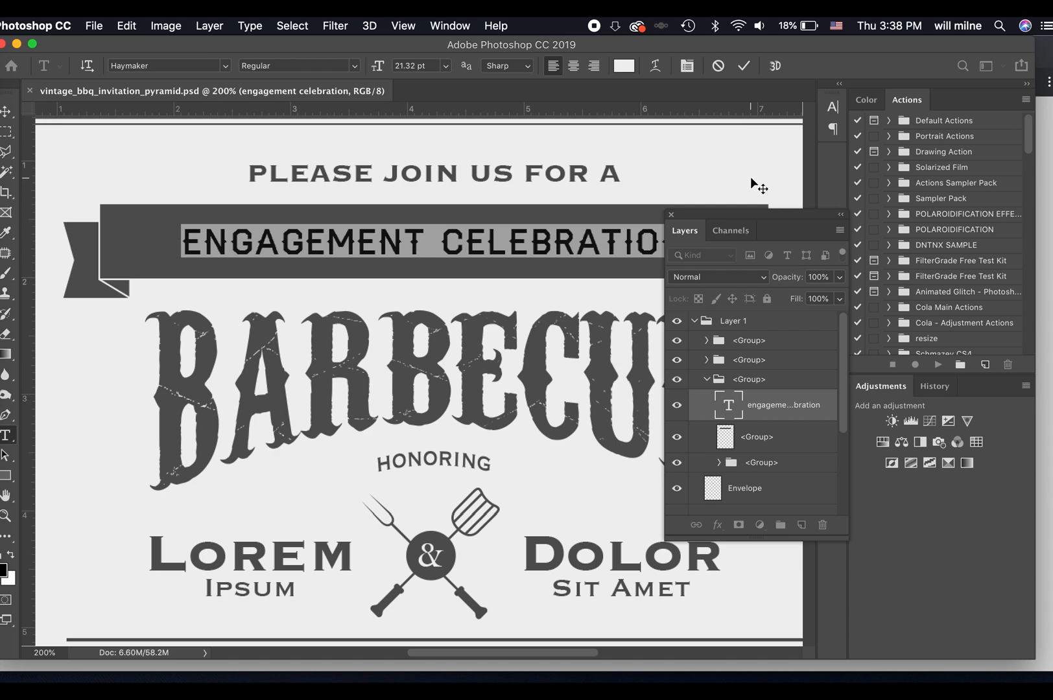
pyautogui.write('birthday')
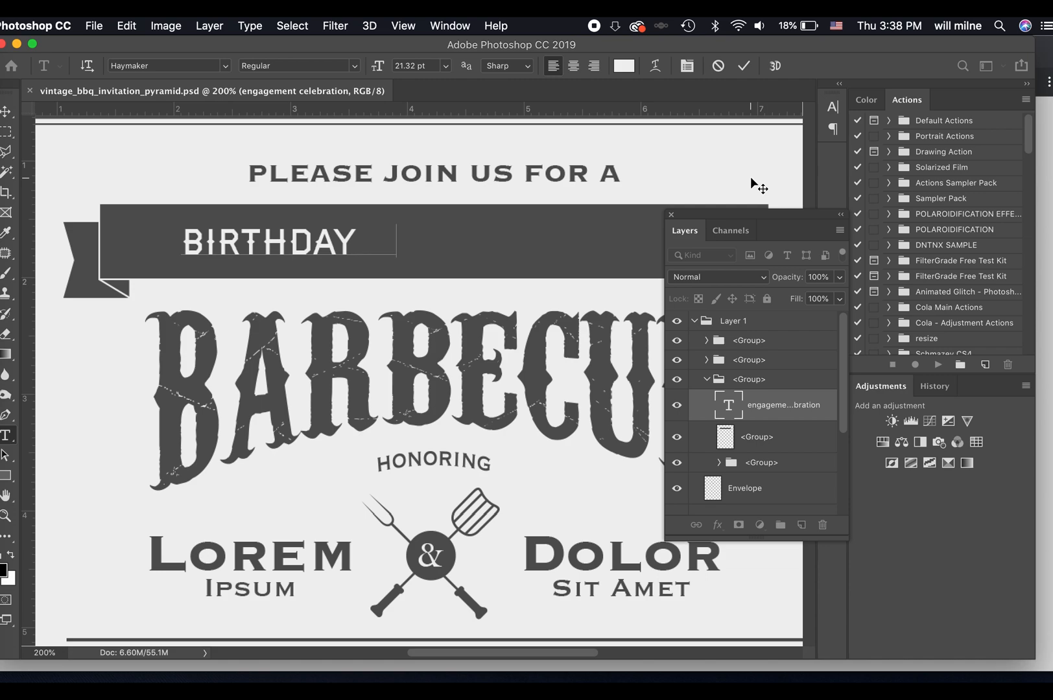
pyautogui.write(' celebration')
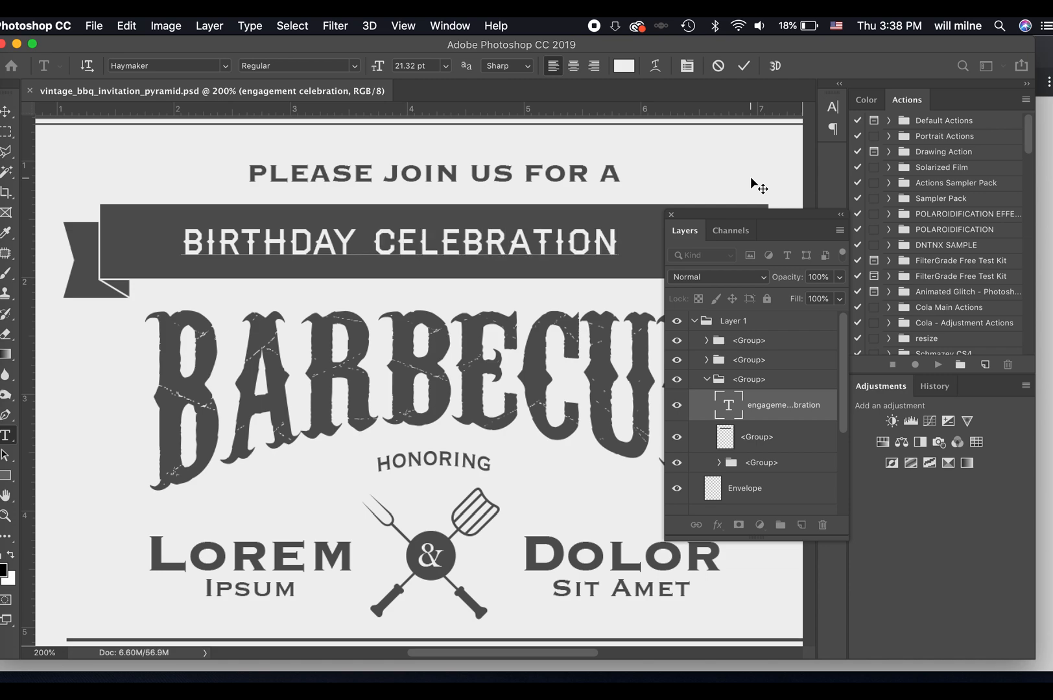
pyautogui.click(744, 66)
pyautogui.press('super+minus')
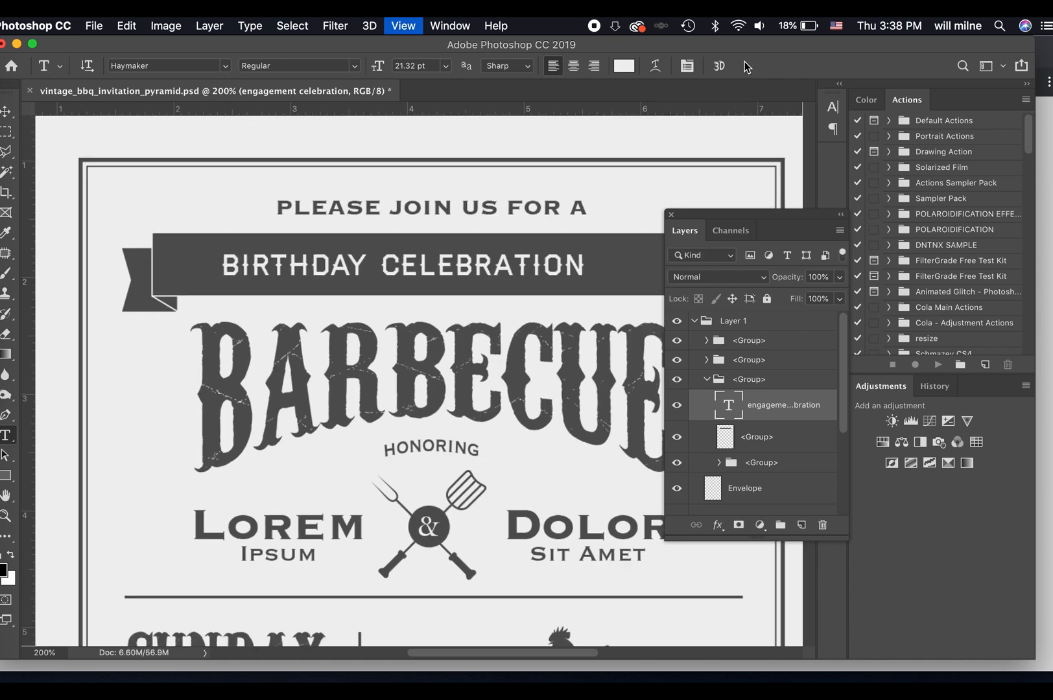
# Set the font size of the "birthday celebration" banner text to 28 pt.
pyautogui.press('v')
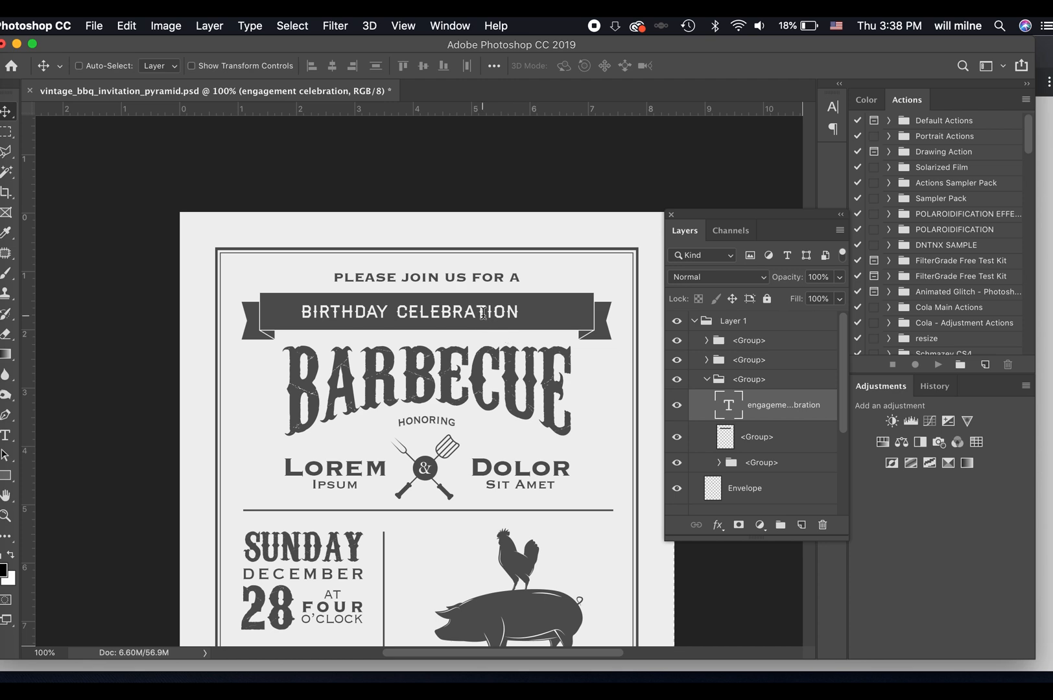
pyautogui.doubleClick(484, 314)
pyautogui.click(432, 67)
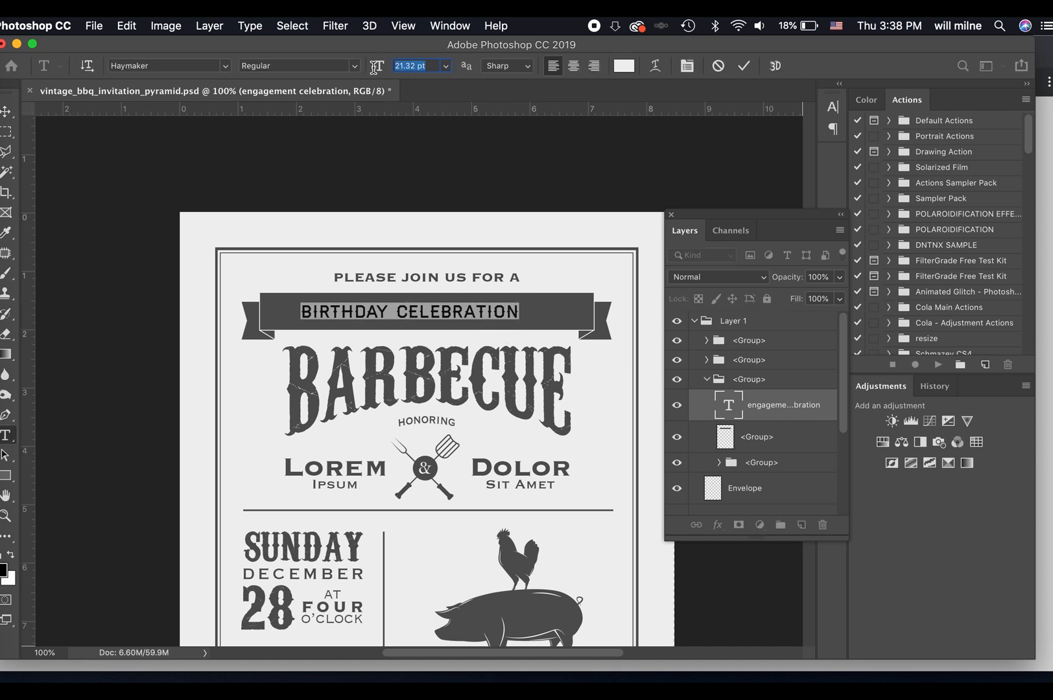
pyautogui.write('28')
pyautogui.press('Return')
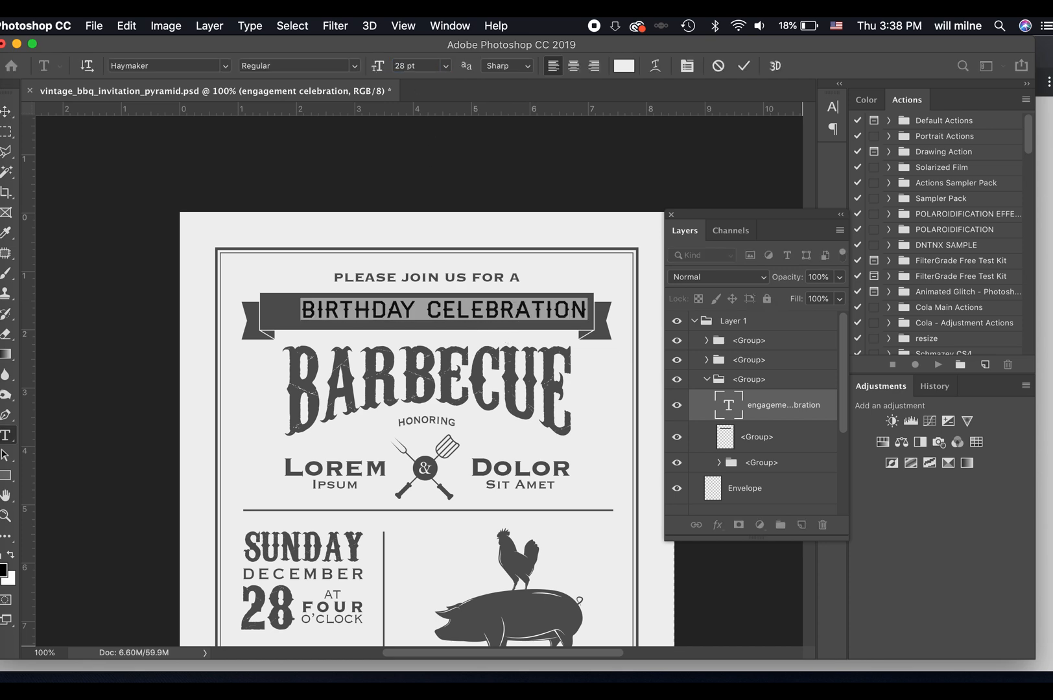
pyautogui.click(745, 67)
# Move the enlarged "birthday celebration" text toward the middle of the ribbon banner.
pyautogui.press('v')
pyautogui.moveTo(549, 313); pyautogui.dragTo(528, 310)
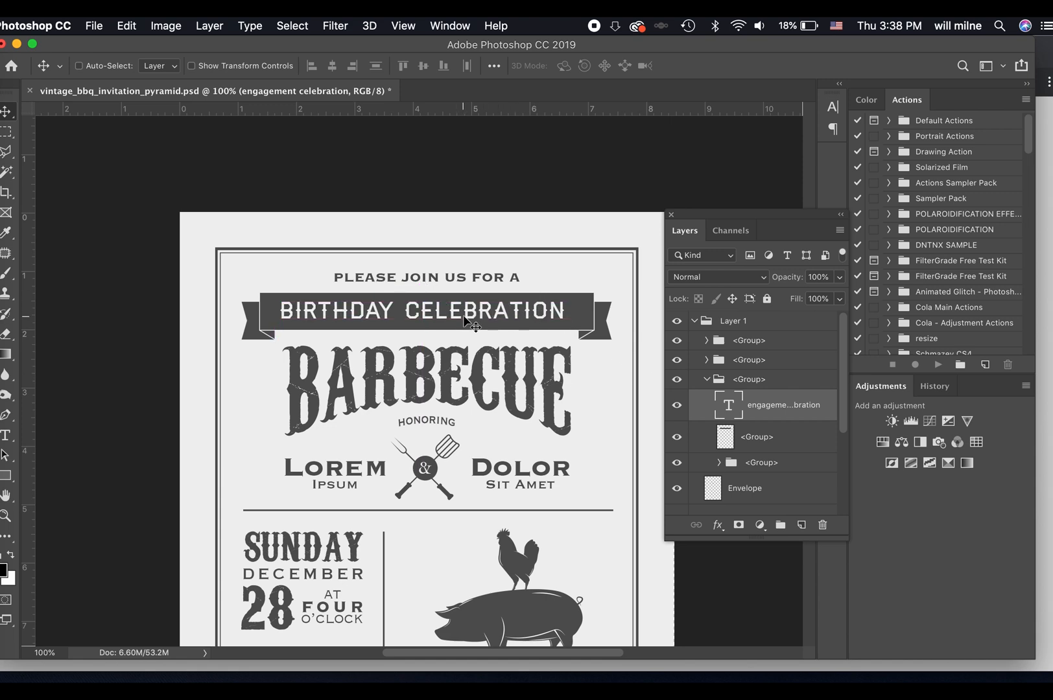
pyautogui.moveTo(464, 308); pyautogui.dragTo(467, 313)
# Turn off Smart Guides and shift the banner text slightly to the right by eye.
pyautogui.click(436, 25)
pyautogui.moveTo(404, 25)
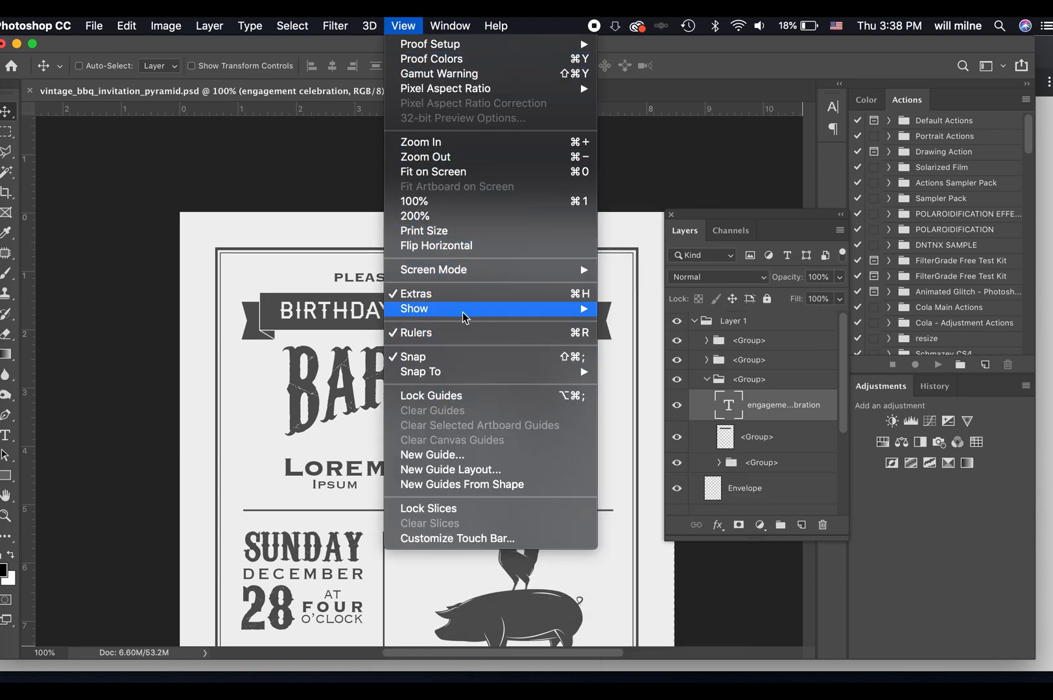
pyautogui.moveTo(461, 313)
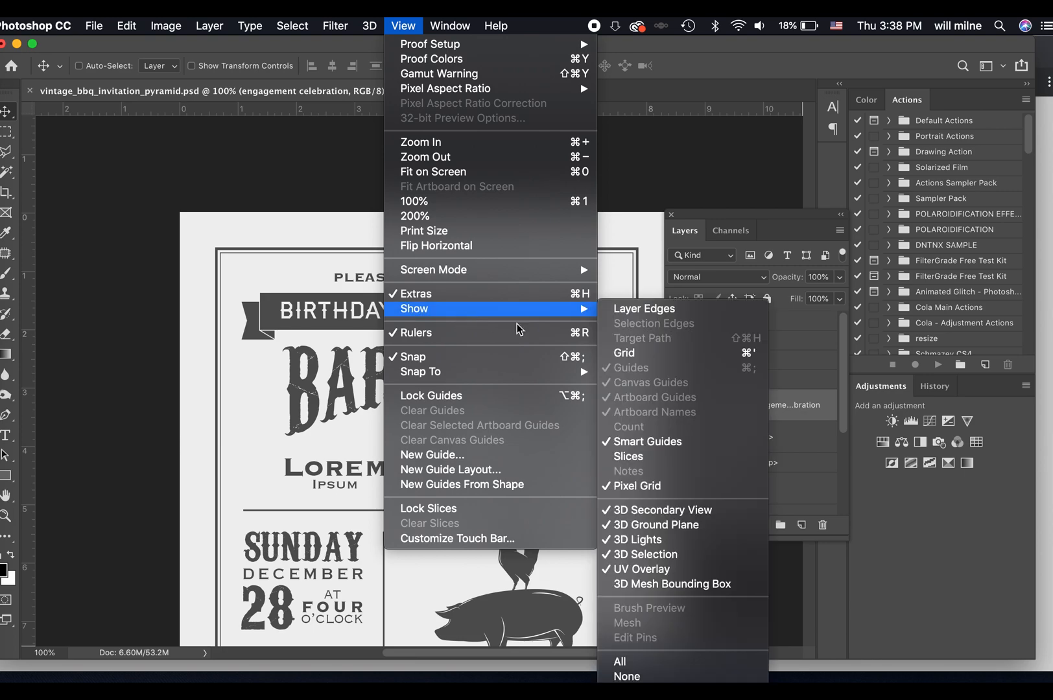
pyautogui.click(668, 441)
pyautogui.moveTo(438, 321)
pyautogui.mouseDown()
pyautogui.moveTo(428, 321)
pyautogui.moveTo(447, 321)
pyautogui.mouseUp()
# Turn Smart Guides on again and centre the banner text on the ribbon with their help.
pyautogui.click(405, 25)
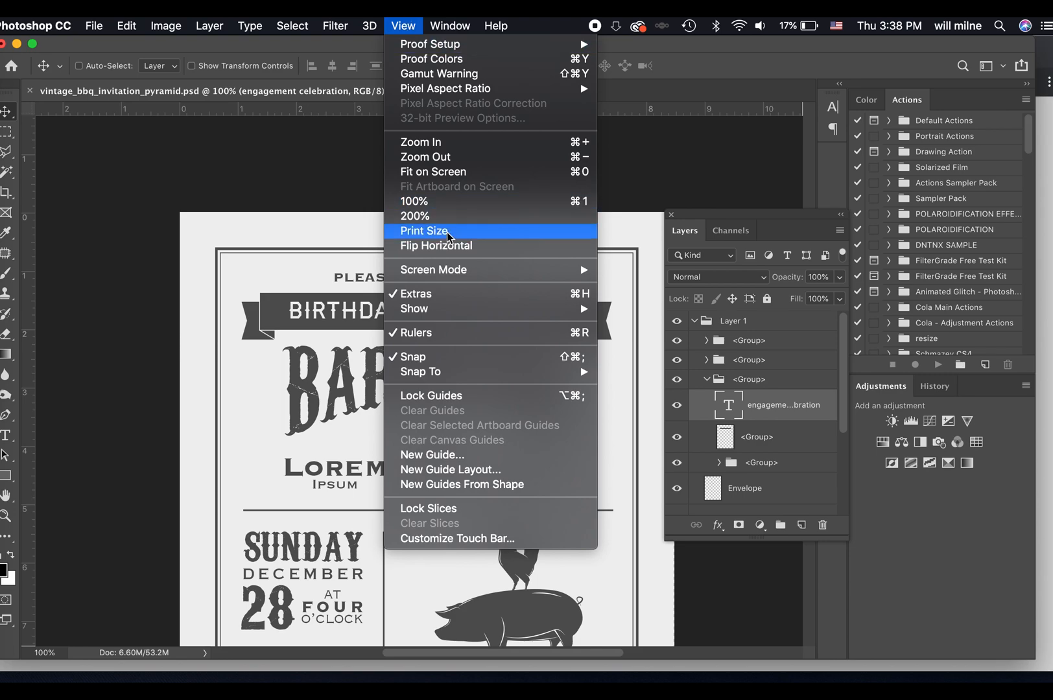
pyautogui.moveTo(458, 310)
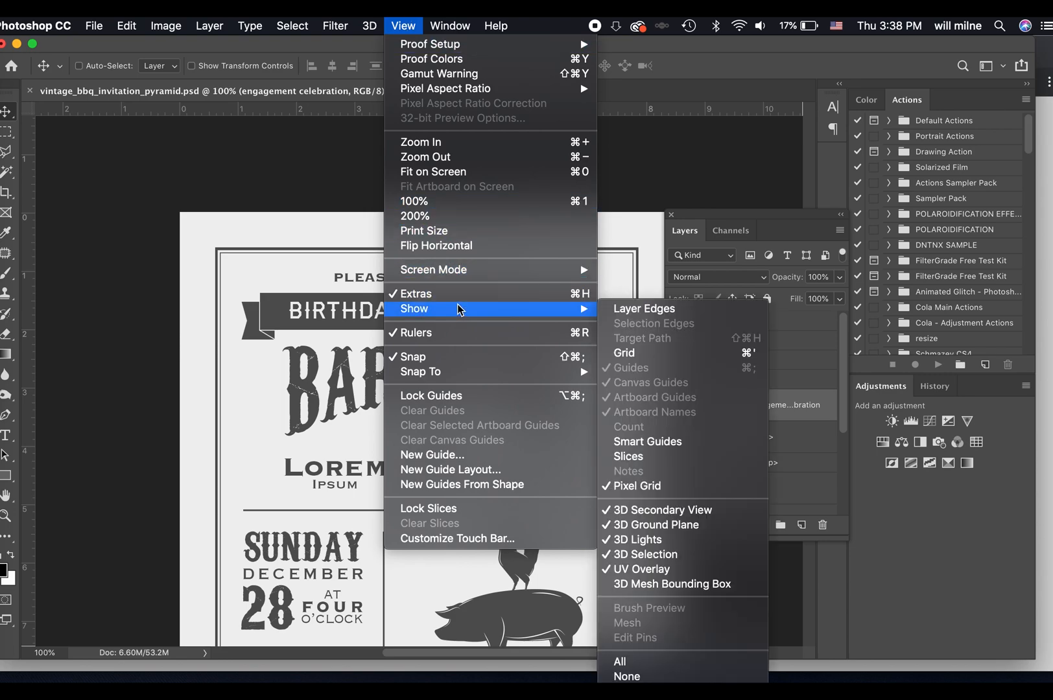
pyautogui.click(664, 438)
pyautogui.moveTo(437, 314); pyautogui.dragTo(436, 313)
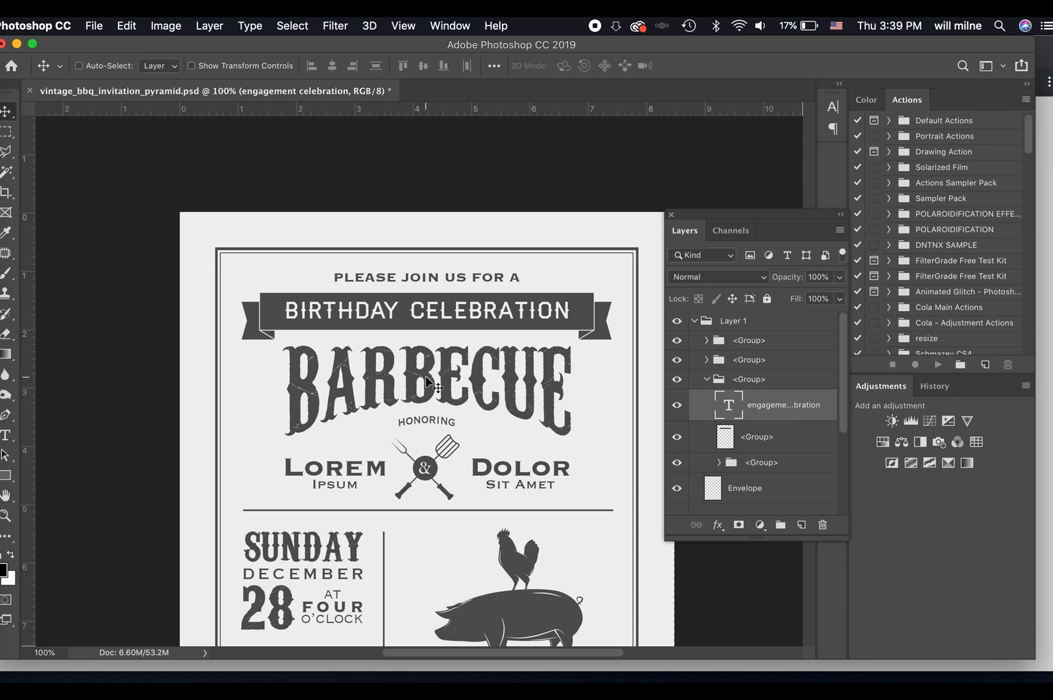
pyautogui.press('t')
pyautogui.click(406, 373)
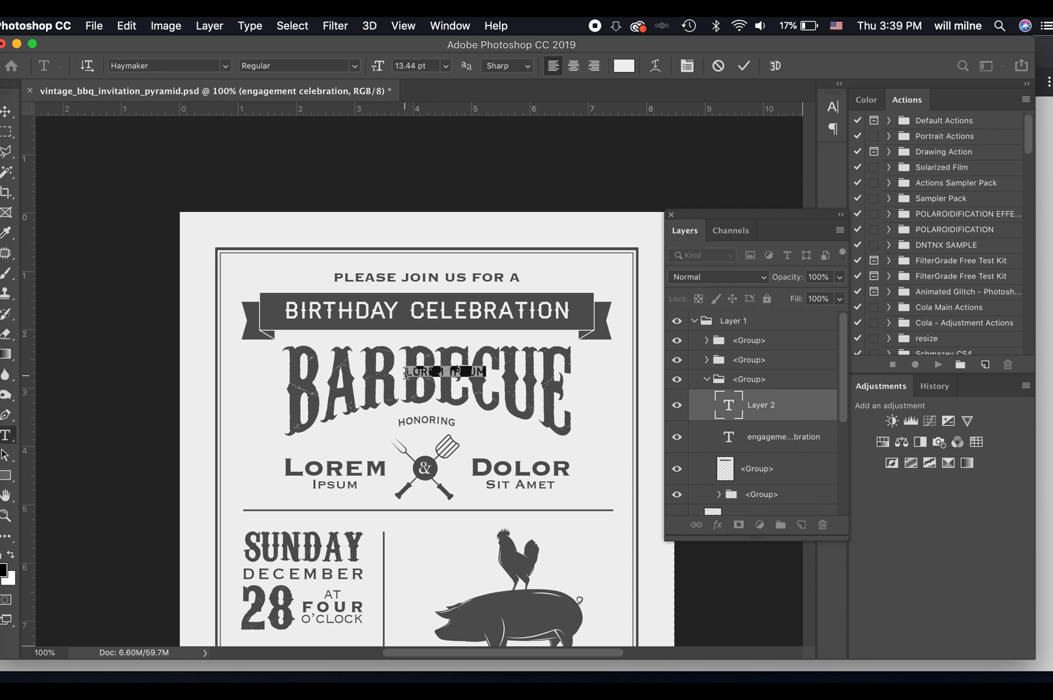
pyautogui.click(717, 66)
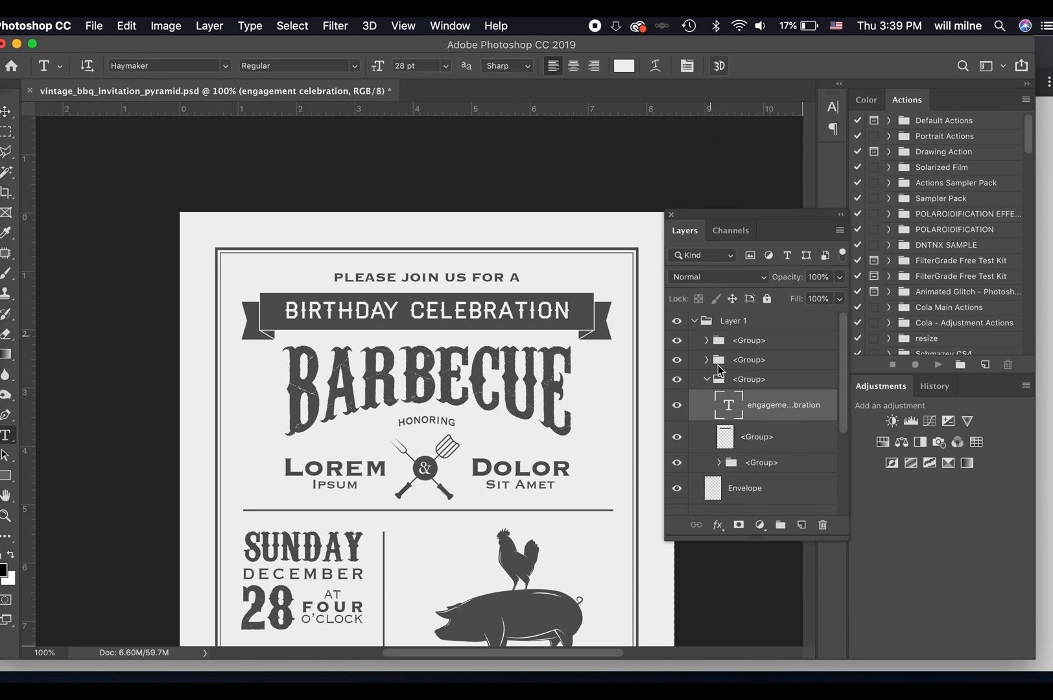
# Collapse the banner's layer group, locate the Envelope layer holding the BARBECUE lettering, and hide that layer.
pyautogui.click(678, 385)
pyautogui.click(678, 385)
pyautogui.click(708, 380)
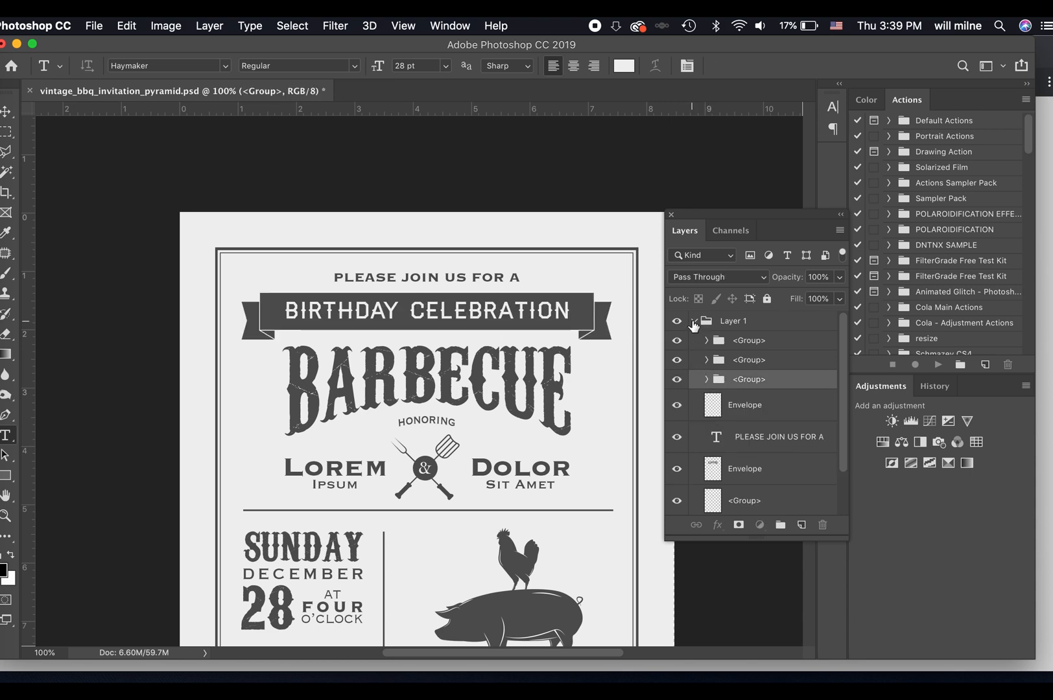
pyautogui.click(693, 321)
pyautogui.click(693, 322)
pyautogui.scroll(-2, 733, 458)
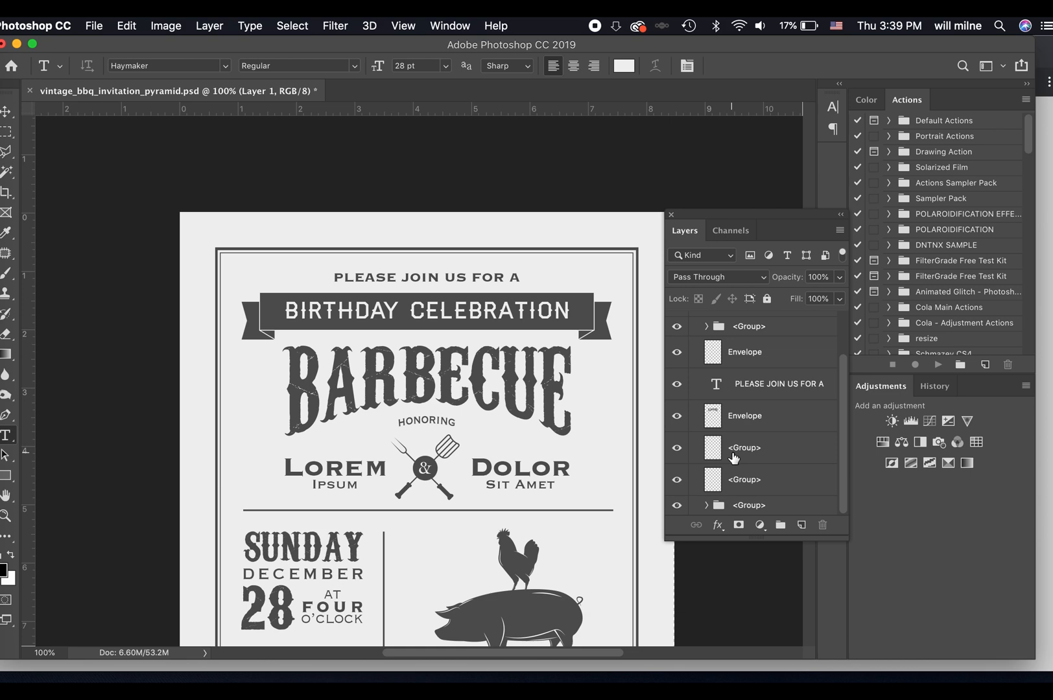
pyautogui.click(677, 416)
pyautogui.click(677, 416)
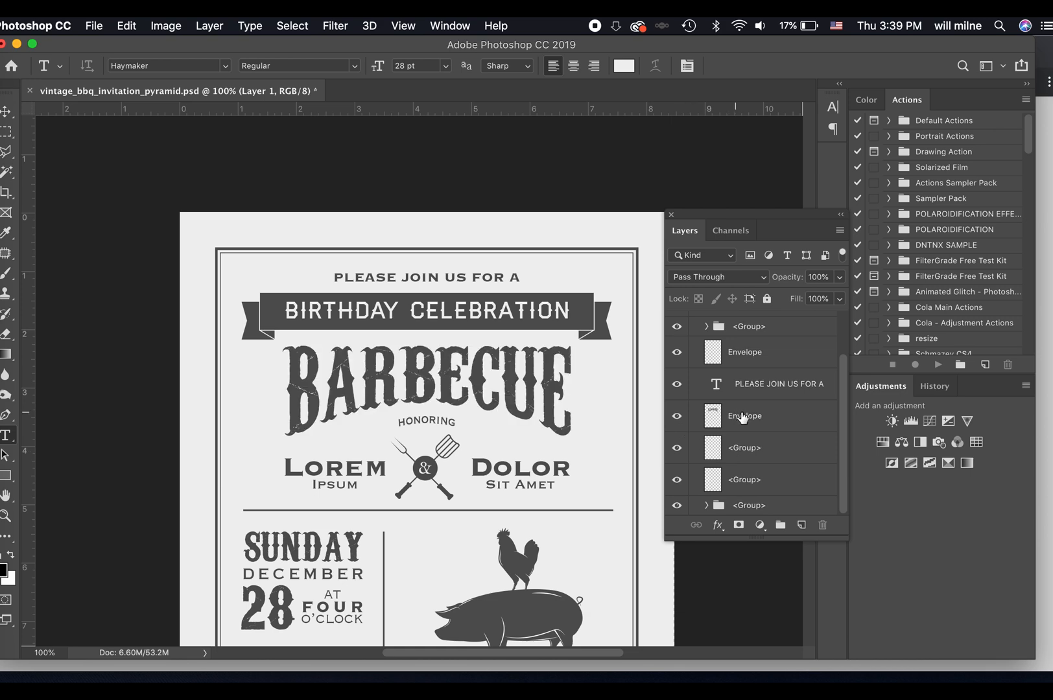
pyautogui.click(744, 418)
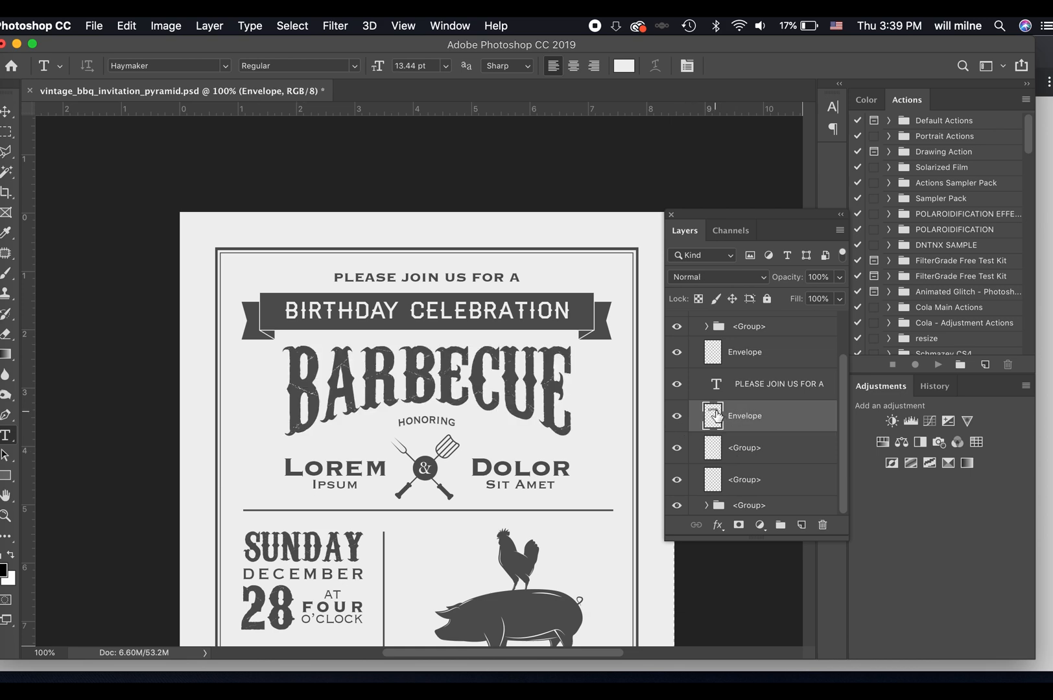
pyautogui.click(678, 417)
pyautogui.click(678, 417)
pyautogui.click(679, 417)
pyautogui.click(678, 417)
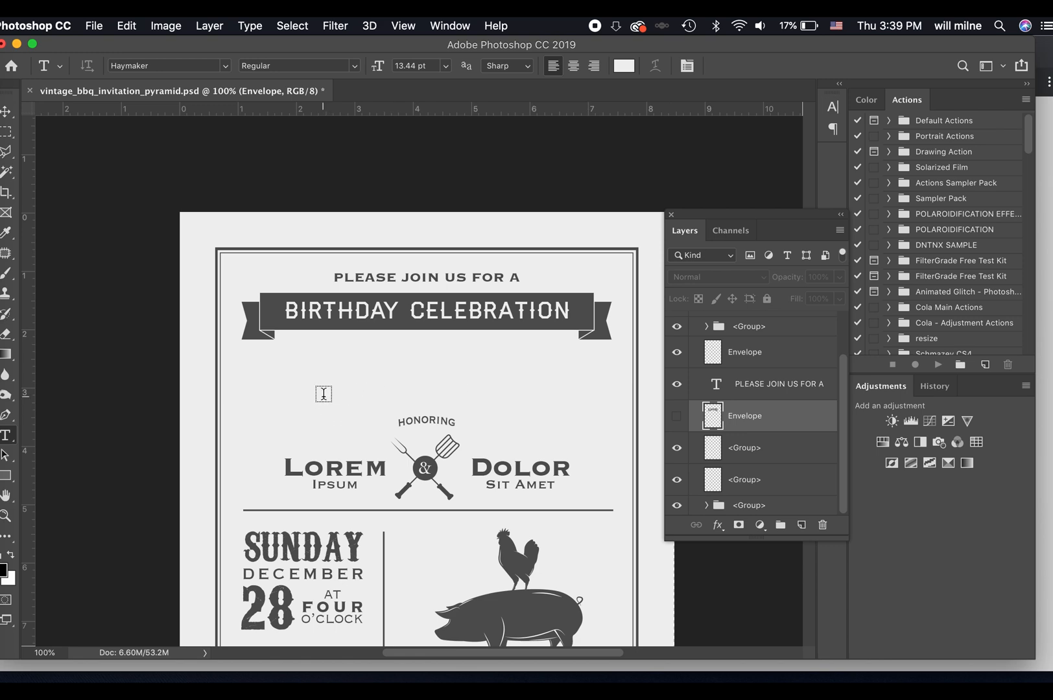
# Add a new text layer reading "tacos" in the empty area below the banner.
pyautogui.click(283, 380)
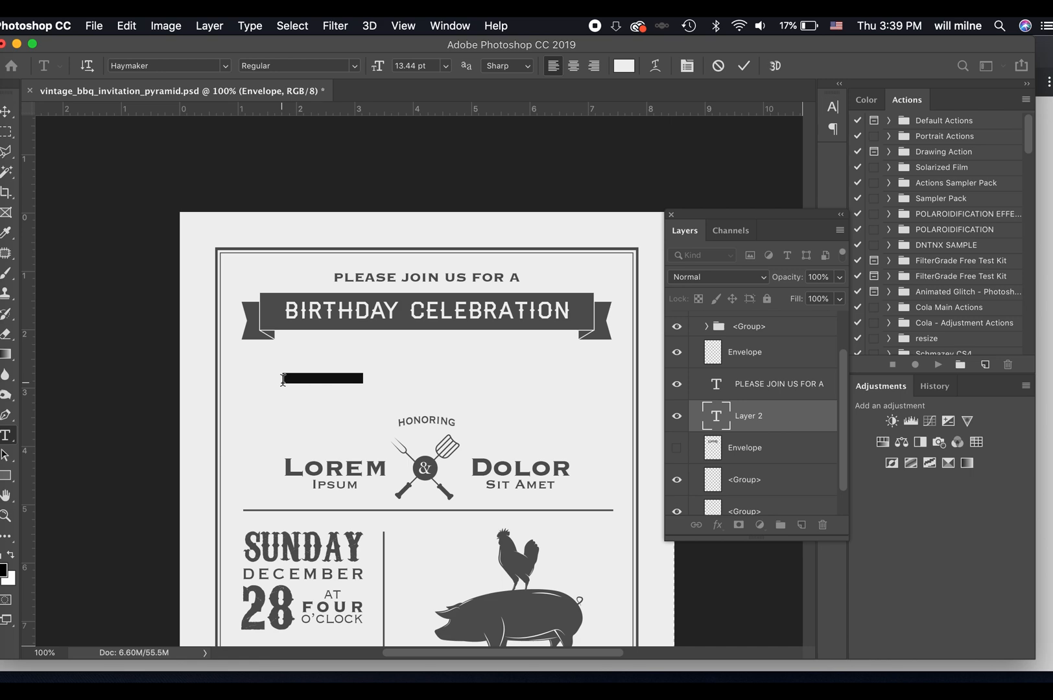
pyautogui.write('hello')
pyautogui.press('super+a')
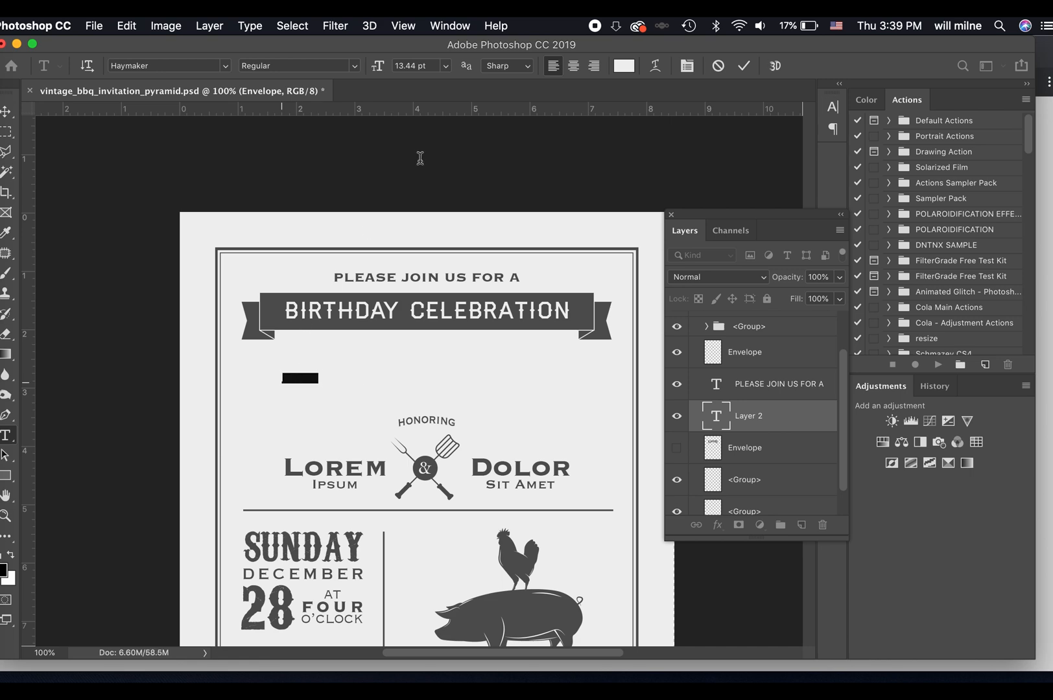
pyautogui.press('BackSpace')
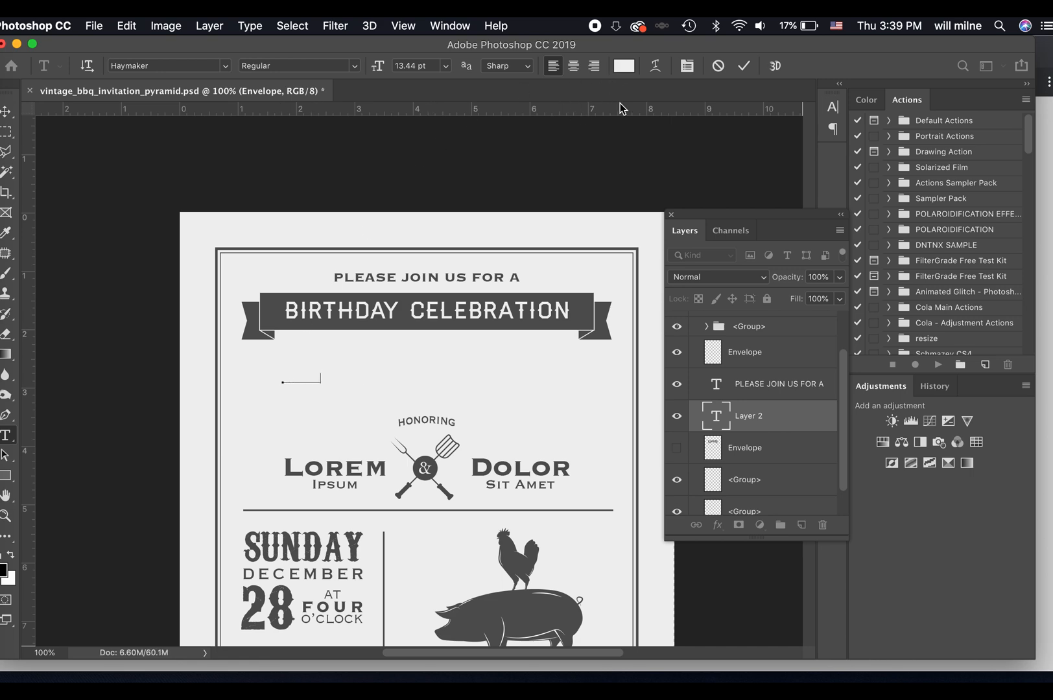
# Set the tacos text colour to dark grey #555555, sampled from the pig illustration.
pyautogui.click(625, 69)
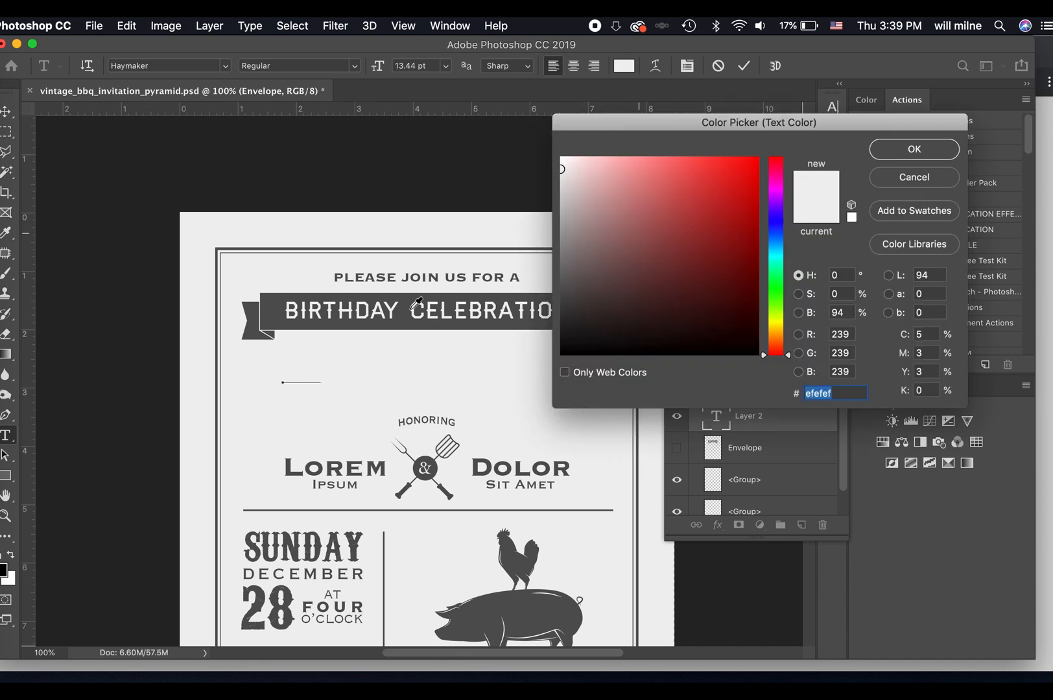
pyautogui.click(913, 181)
pyautogui.doubleClick(307, 375)
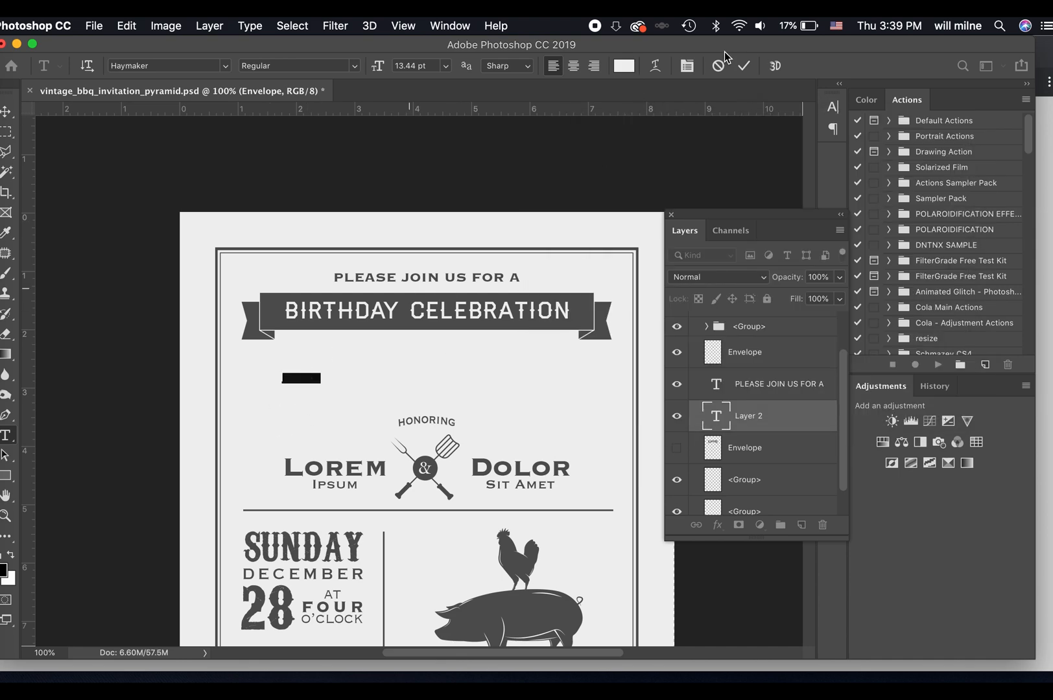
pyautogui.click(625, 68)
pyautogui.click(515, 614)
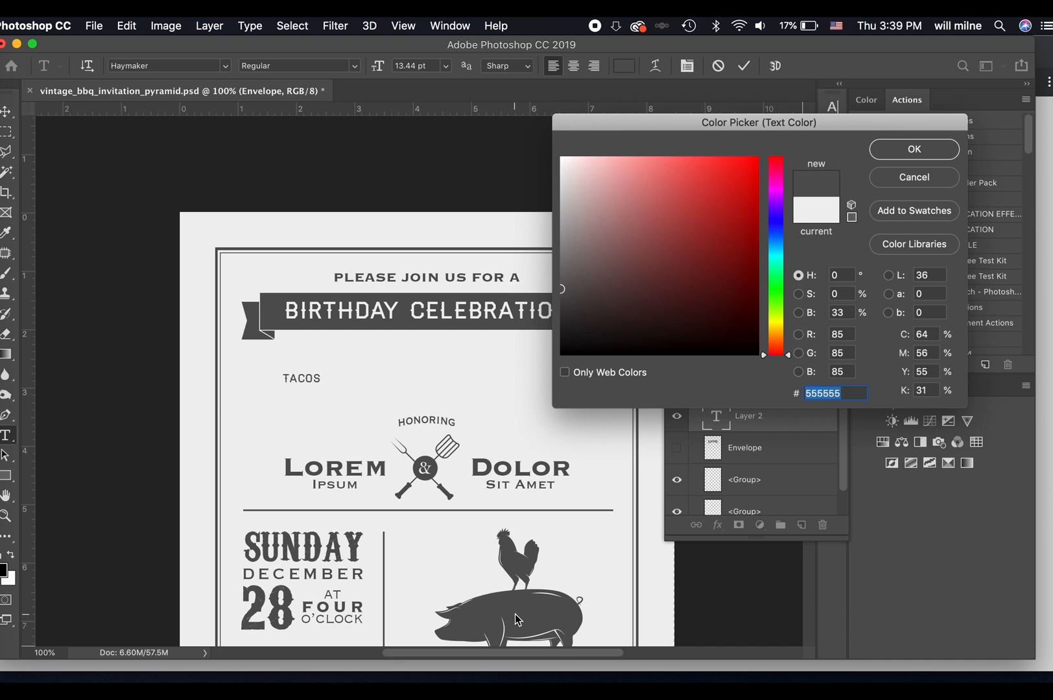
pyautogui.click(936, 150)
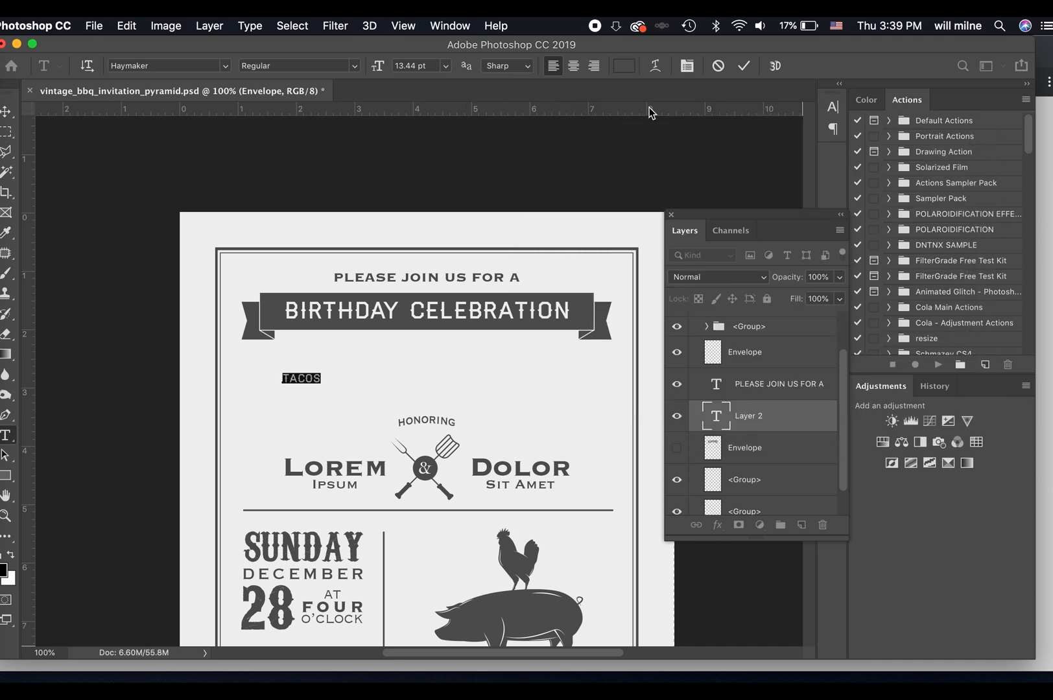
# Try font sizes of 60 pt and 72 pt on the tacos text.
pyautogui.click(445, 65)
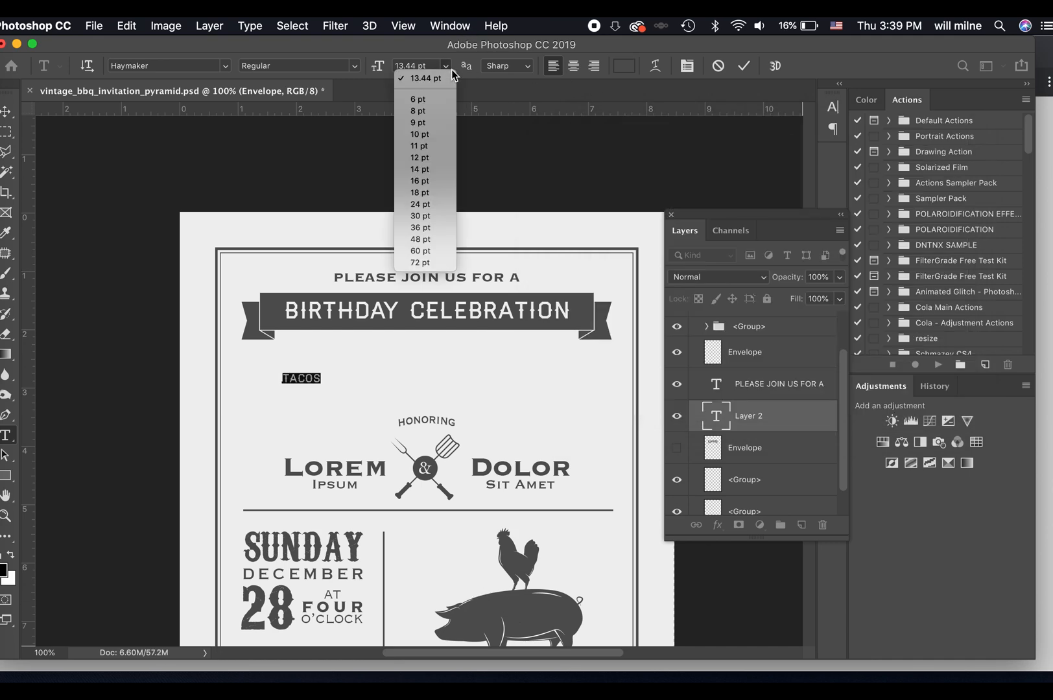
pyautogui.click(419, 251)
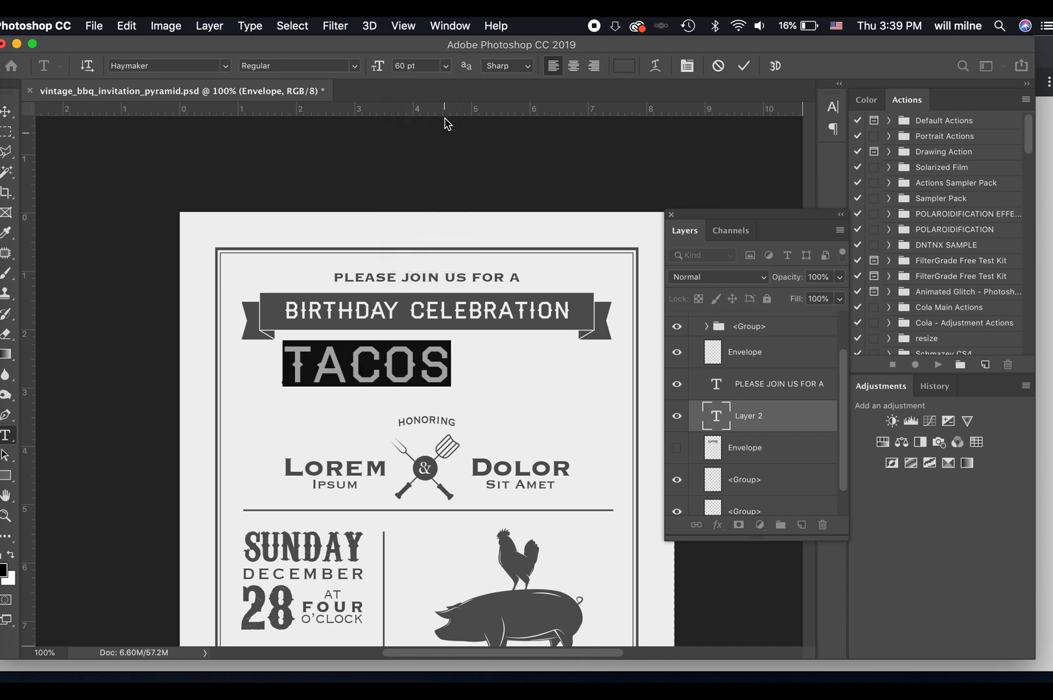
pyautogui.click(449, 65)
pyautogui.click(419, 262)
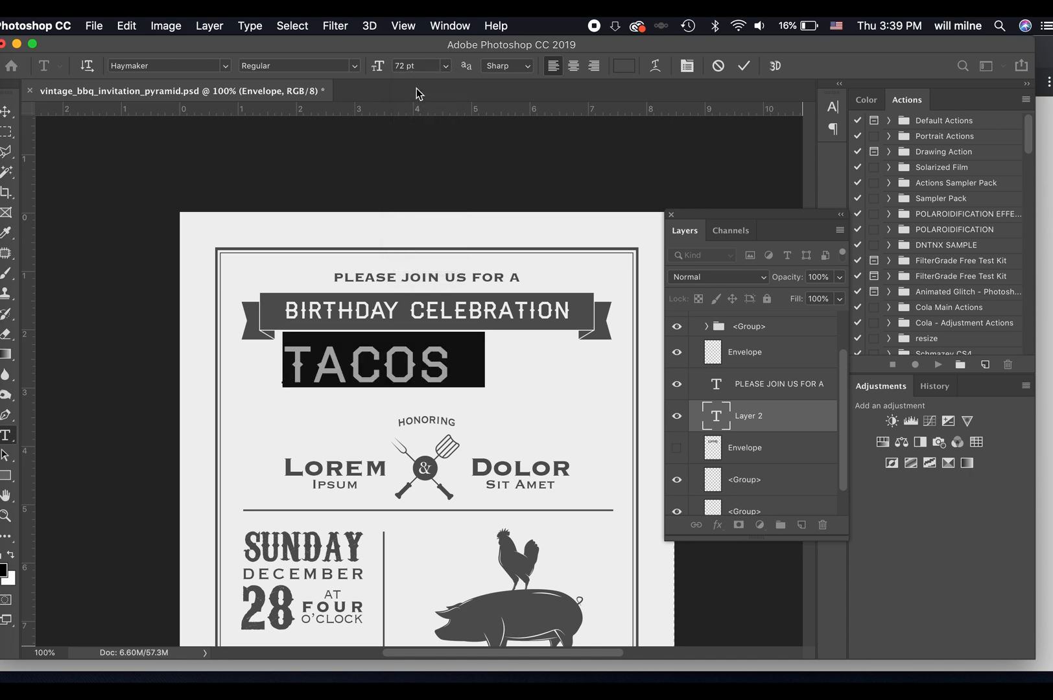
# Set the tacos text's font size to 100 pt and commit the edit.
pyautogui.moveTo(429, 65); pyautogui.dragTo(316, 66)
pyautogui.write('100')
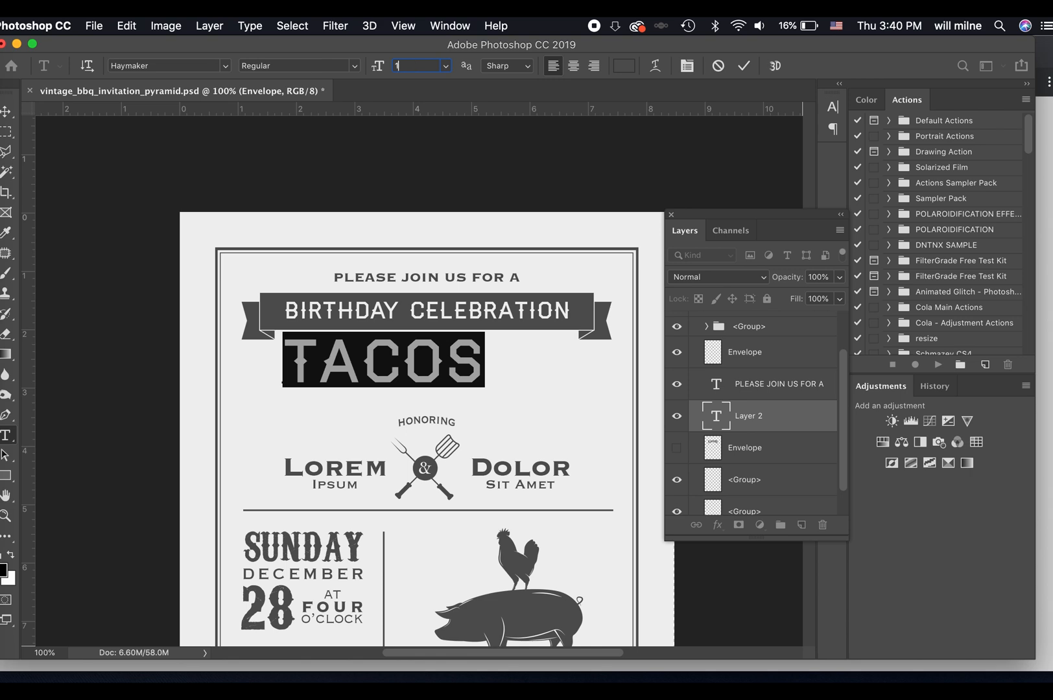
pyautogui.press('Return')
pyautogui.click(743, 65)
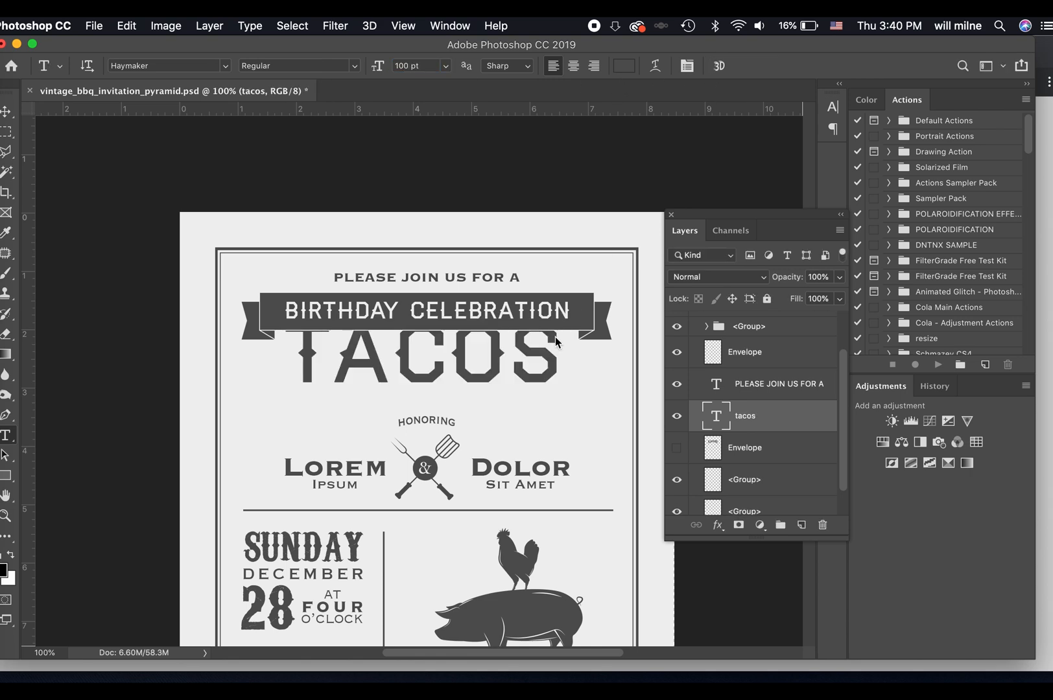
# Move the tacos text down so it sits centred between the ribbon banner and HONORING, and return to the Type tool.
pyautogui.press('v')
pyautogui.moveTo(494, 374); pyautogui.dragTo(501, 400)
pyautogui.press('t')
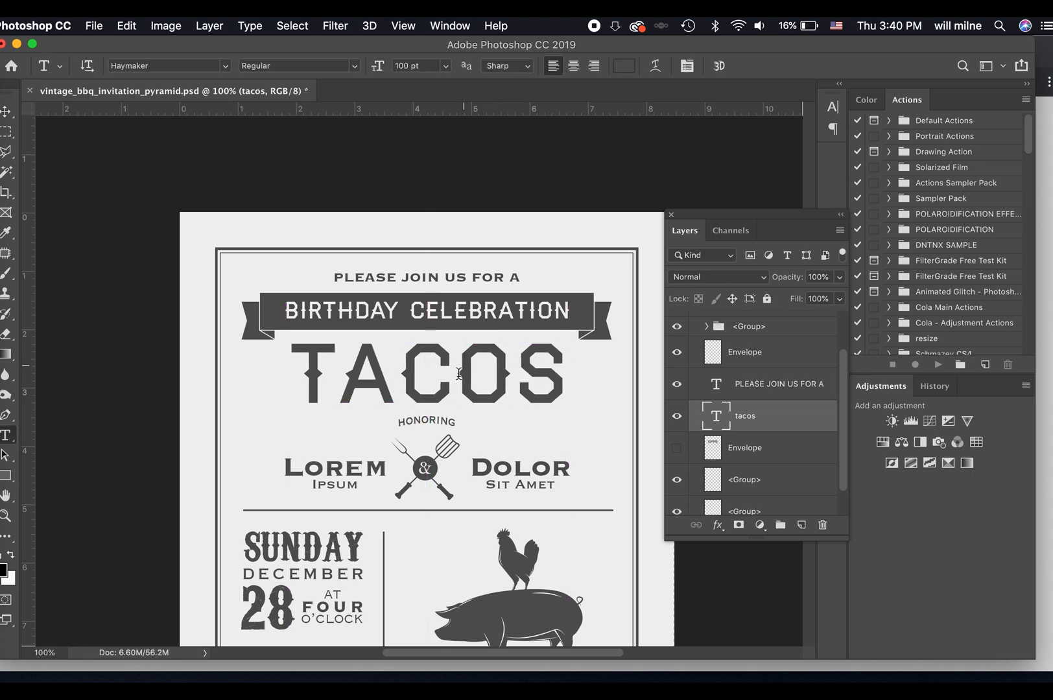
# Select the whole tacos text and try the Apple Chancery font on it.
pyautogui.click(458, 380)
pyautogui.press('super+a')
pyautogui.click(211, 67)
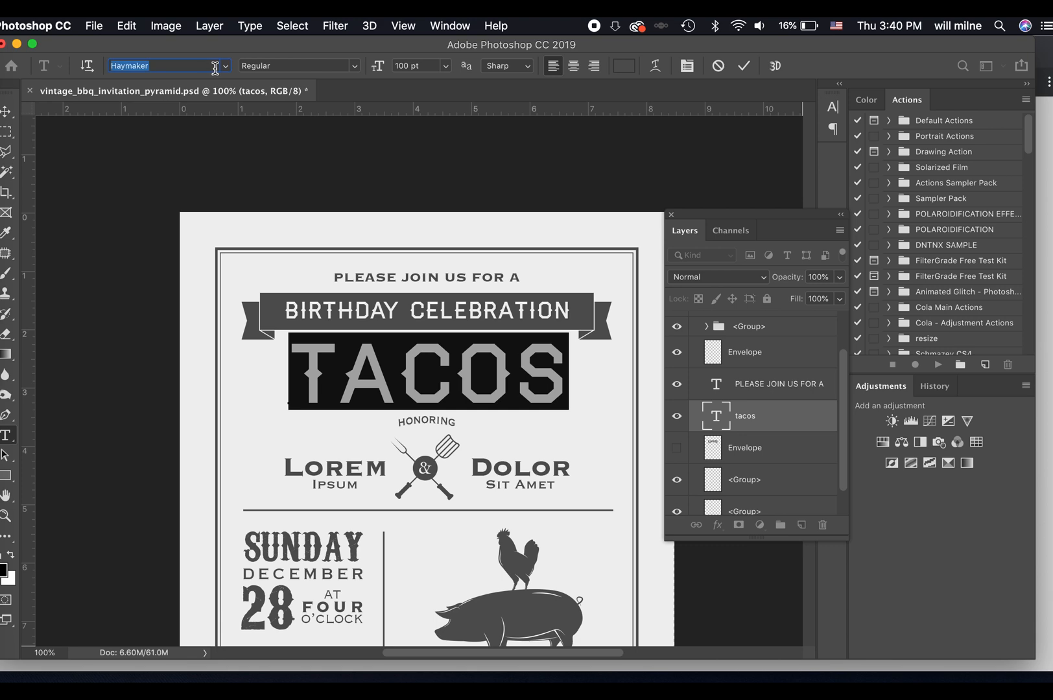
pyautogui.click(224, 67)
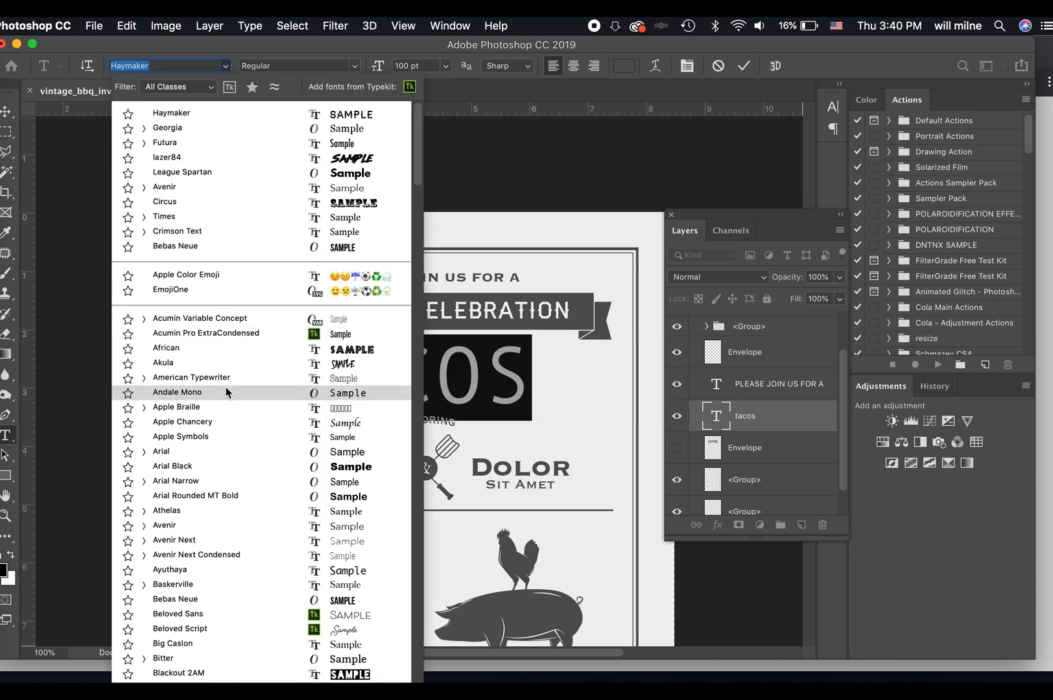
pyautogui.click(226, 421)
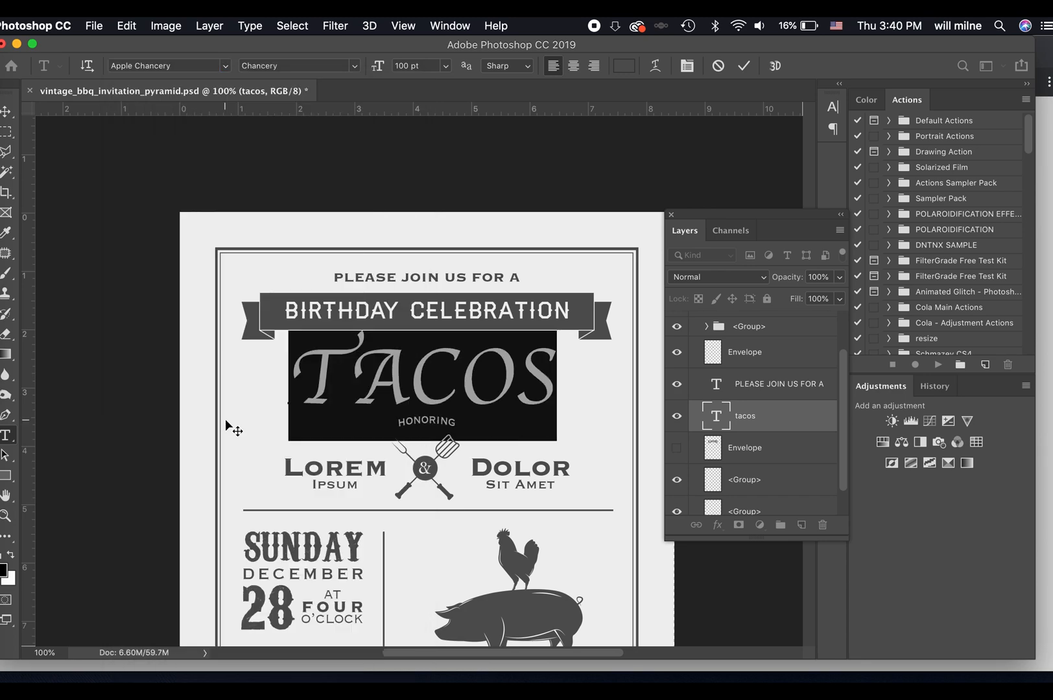
# Try further fonts on the tacos text, settle on Circus and commit the edit.
pyautogui.click(201, 65)
pyautogui.write('lazer84')
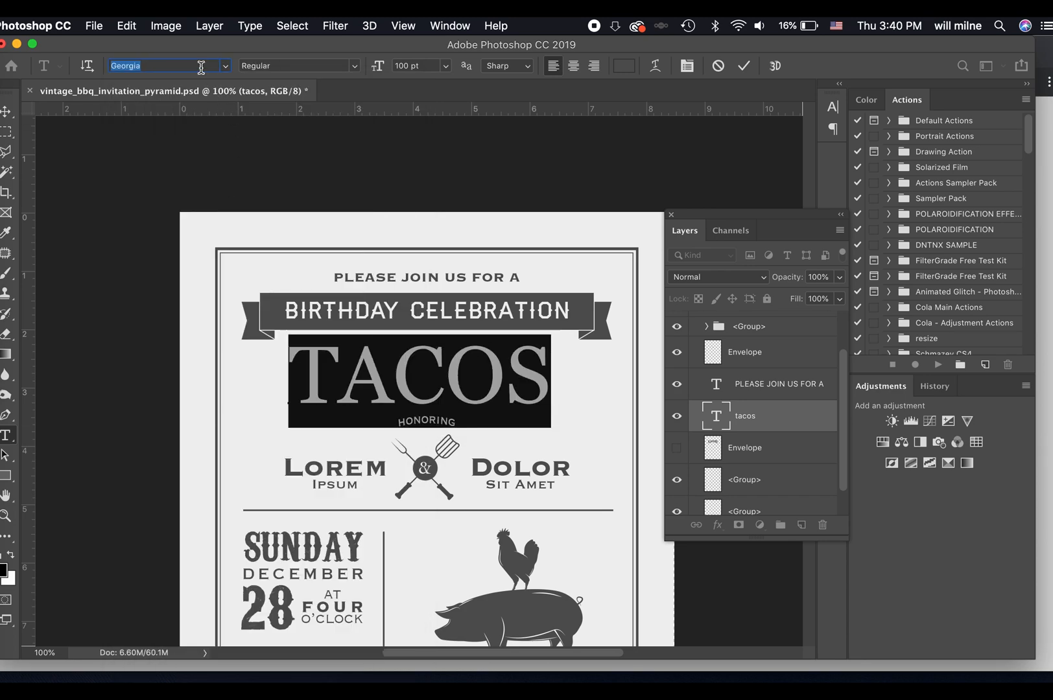
pyautogui.press('Down')
pyautogui.press('Down')
pyautogui.press('Down')
pyautogui.press('Down')
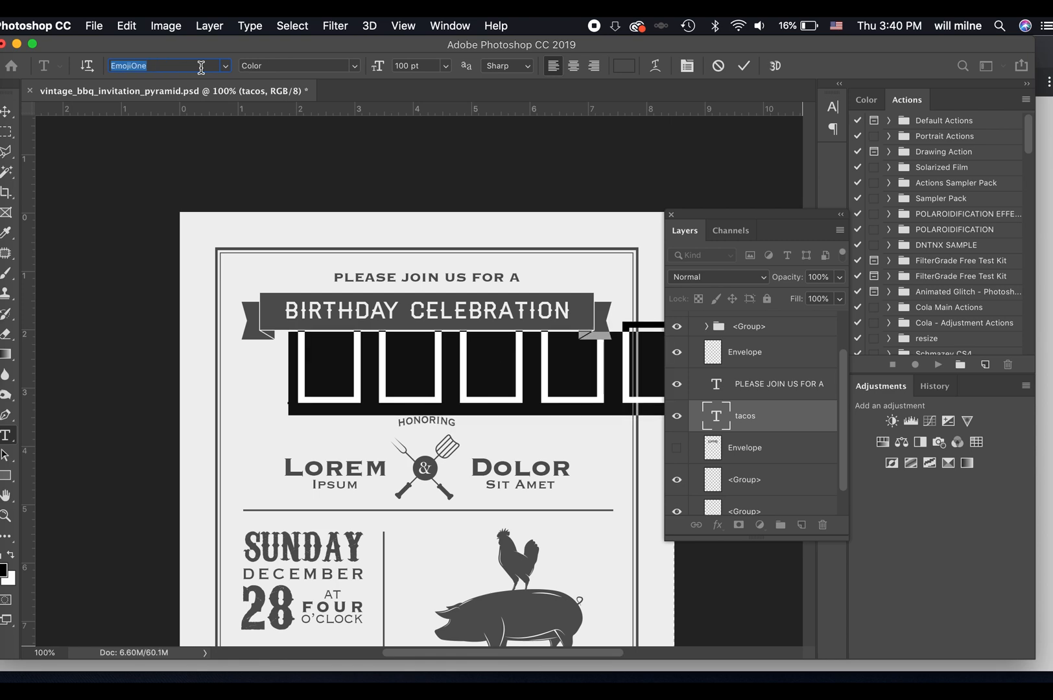
pyautogui.press('Down')
pyautogui.press('Down')
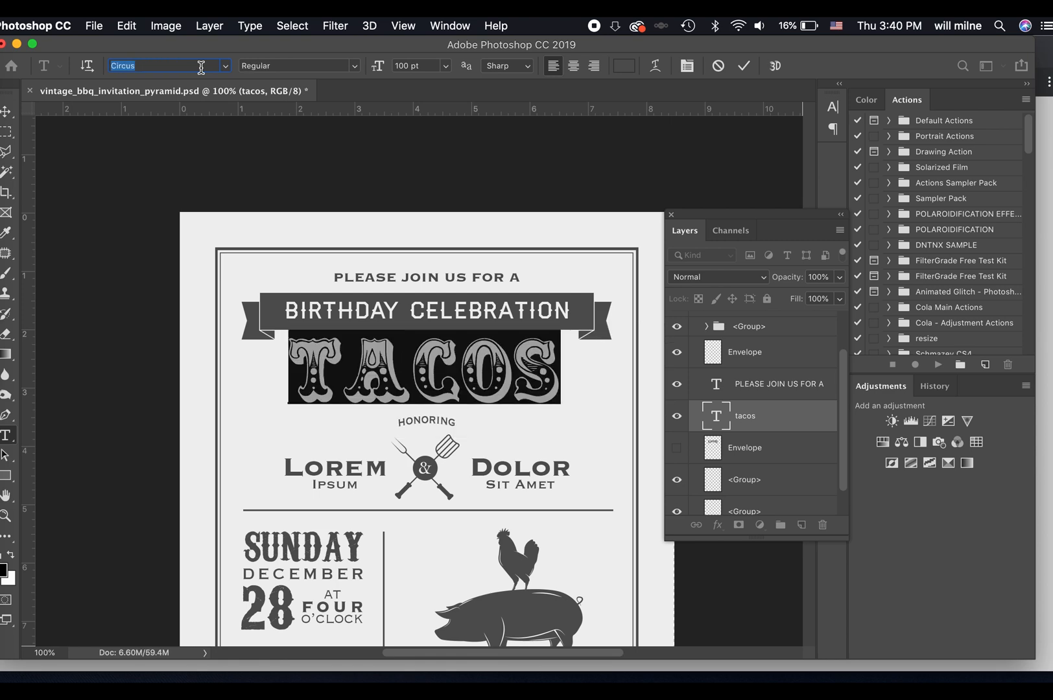
pyautogui.click(743, 66)
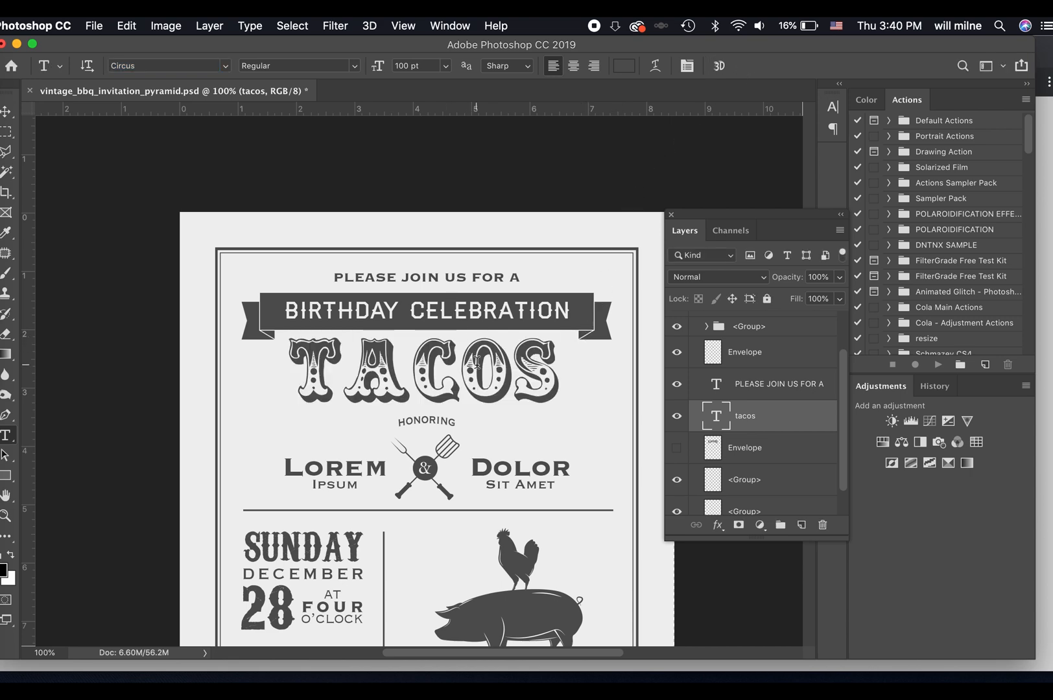
# Warp the tacos text into an Arch with a bend of about 12.7%, and move it down clear of the ribbon banner.
pyautogui.press('super+t')
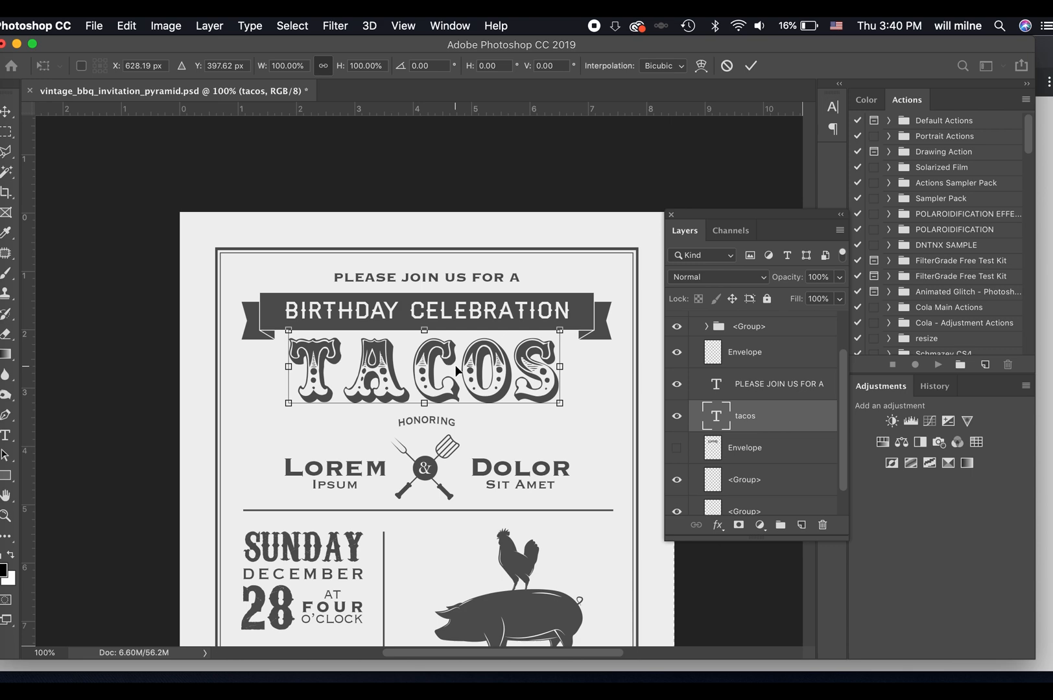
pyautogui.rightClick(457, 371)
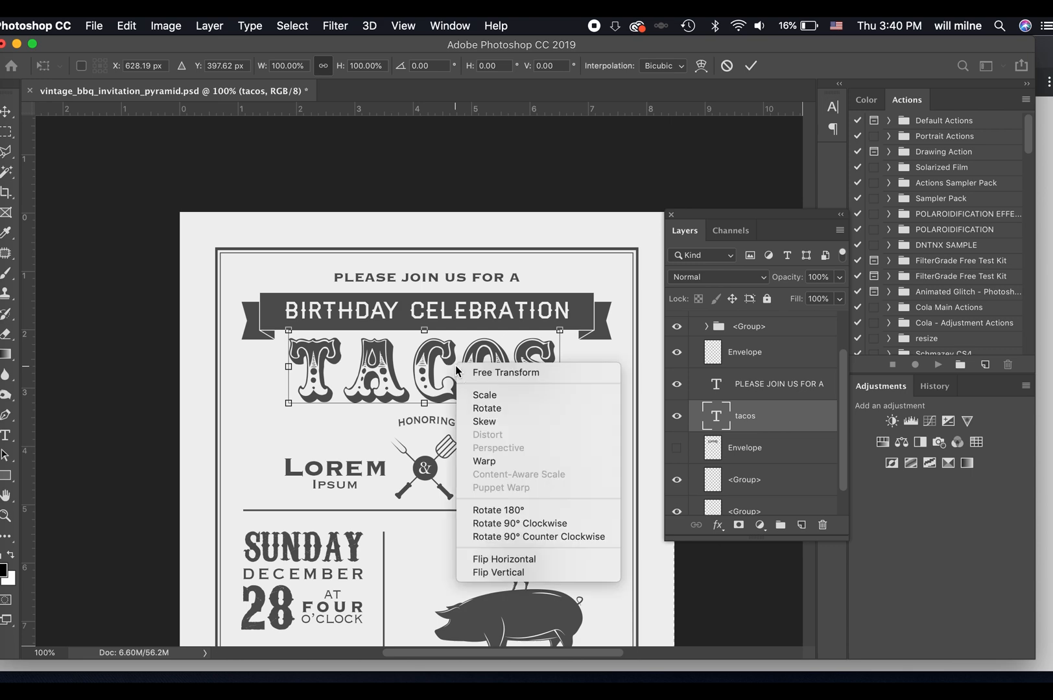
pyautogui.click(520, 461)
pyautogui.click(278, 66)
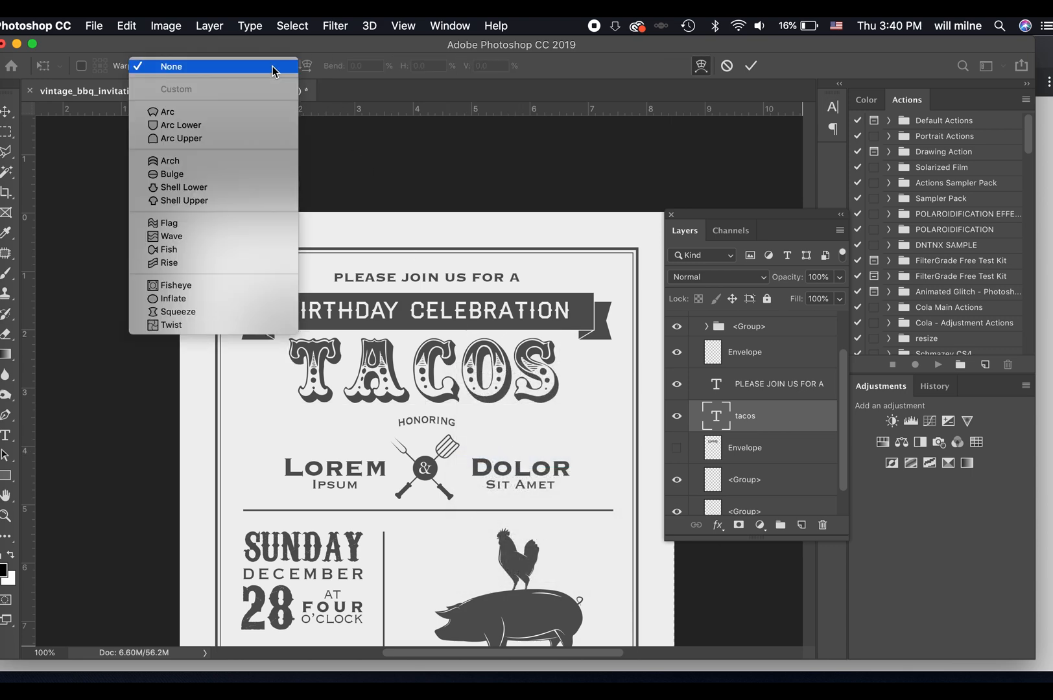
pyautogui.click(219, 161)
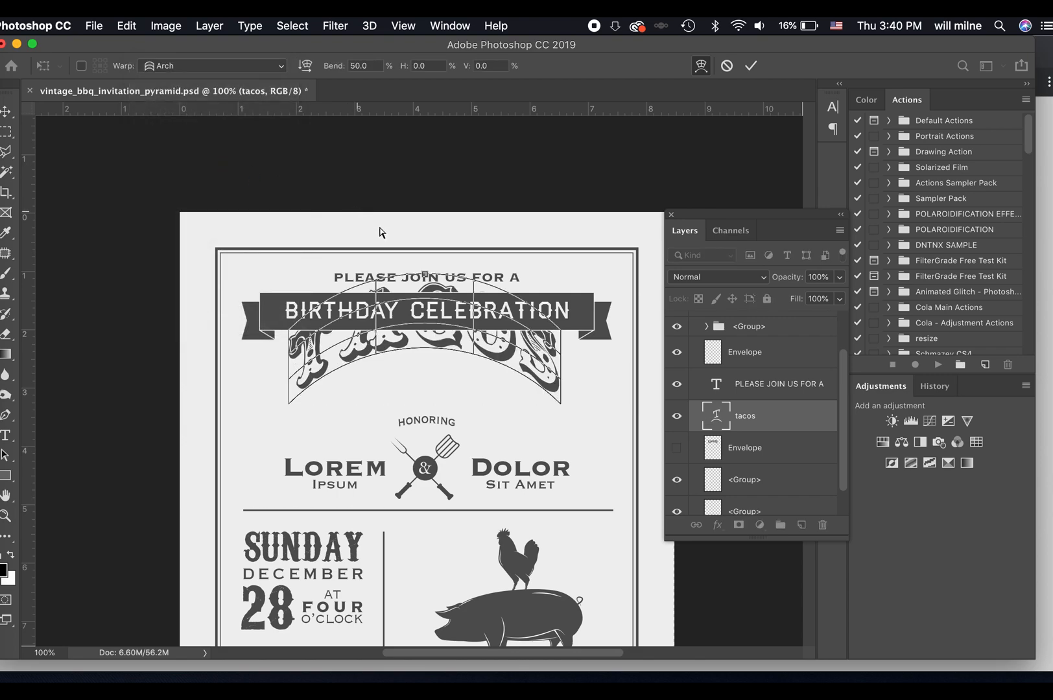
pyautogui.moveTo(424, 275); pyautogui.dragTo(422, 319)
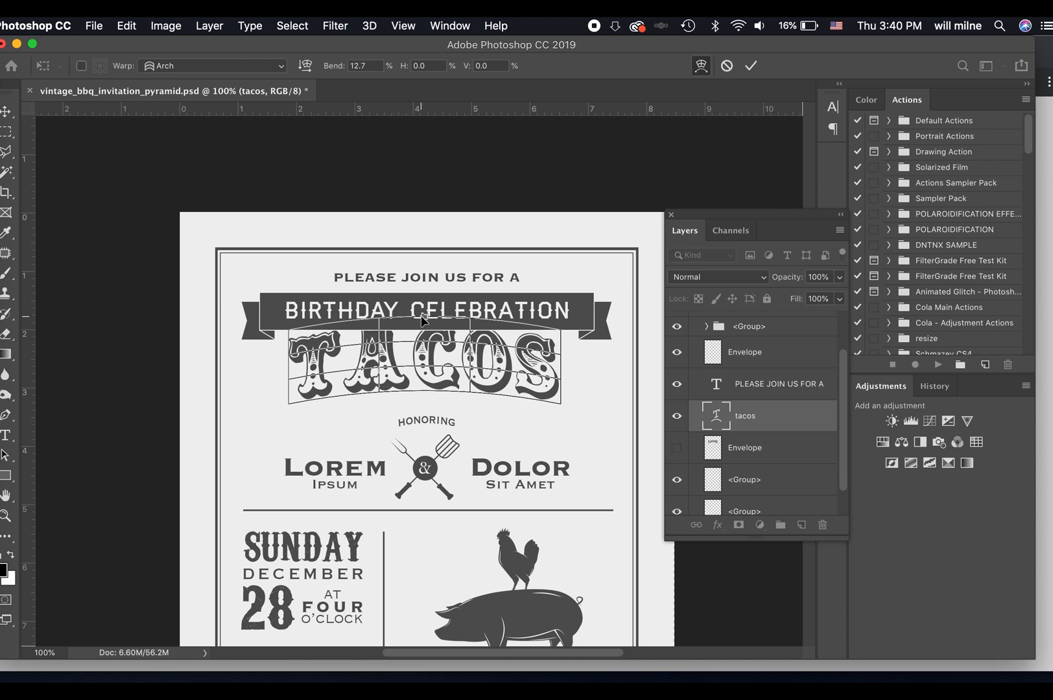
pyautogui.click(751, 66)
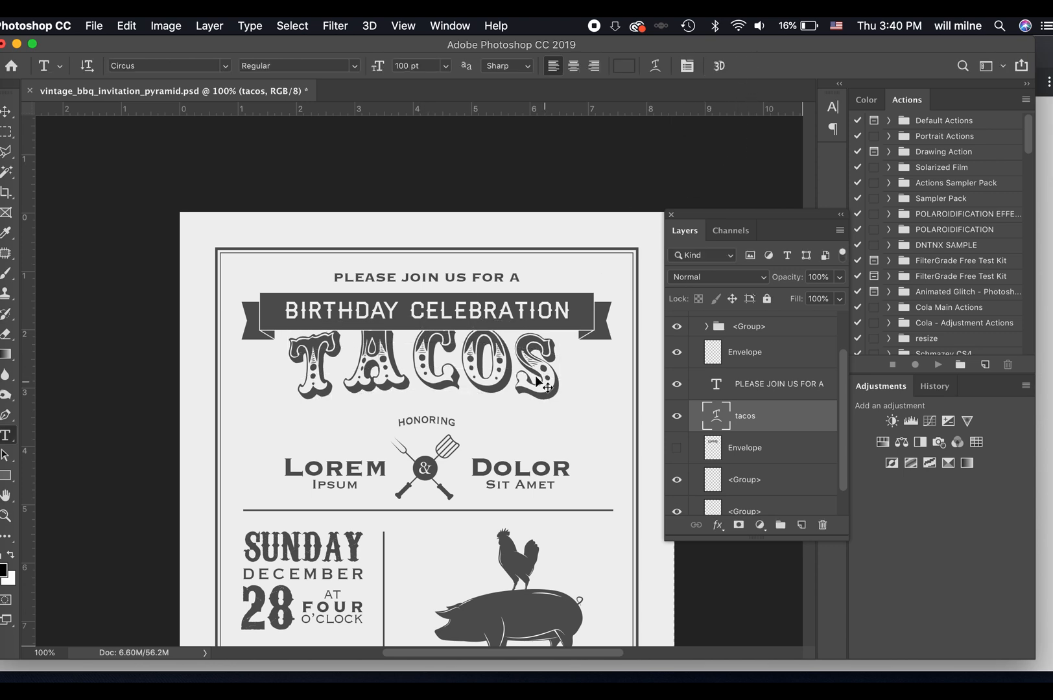
pyautogui.press('v')
pyautogui.moveTo(519, 368); pyautogui.dragTo(522, 390)
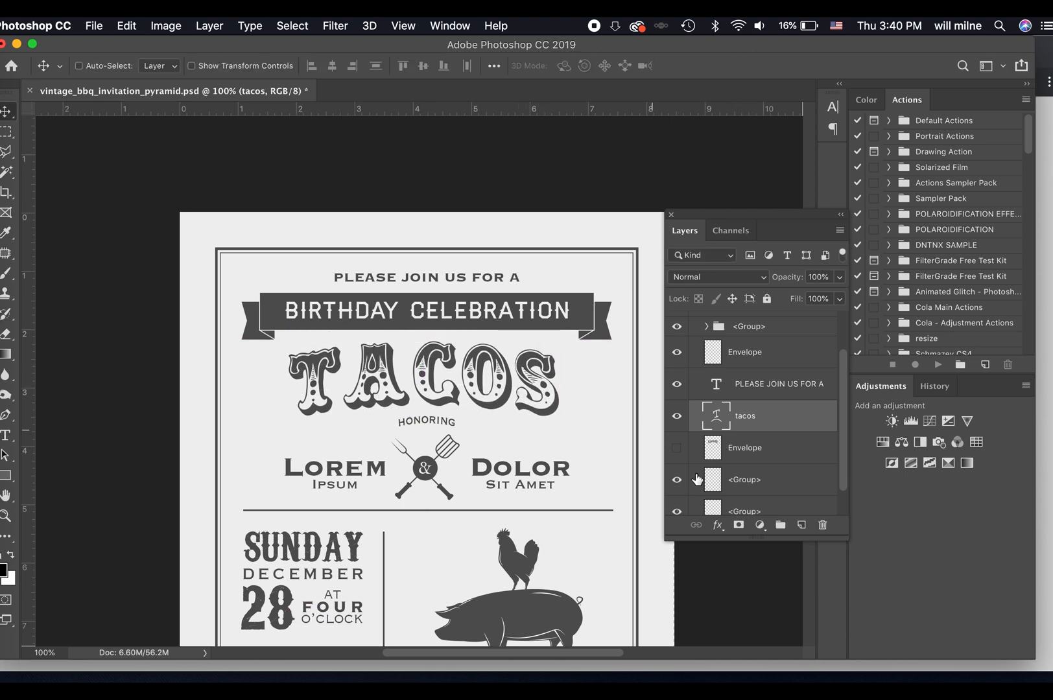
# Replace the Lorem placeholder beneath HONORING with the honoree's first name.
pyautogui.press('t')
pyautogui.click(350, 477)
pyautogui.doubleClick(351, 477)
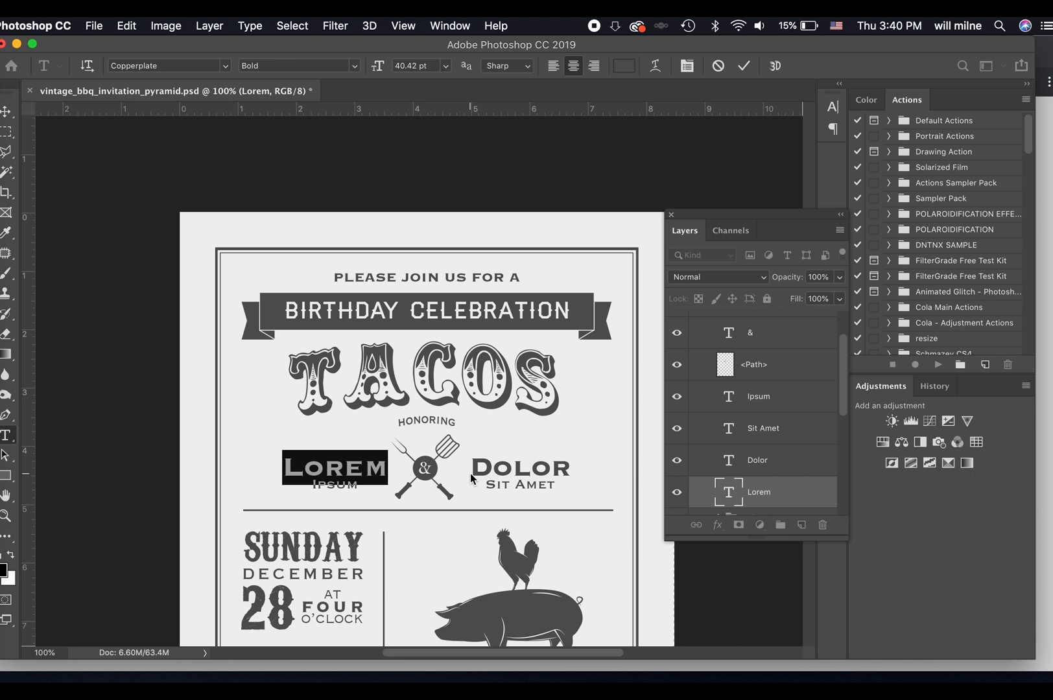
pyautogui.write('John')
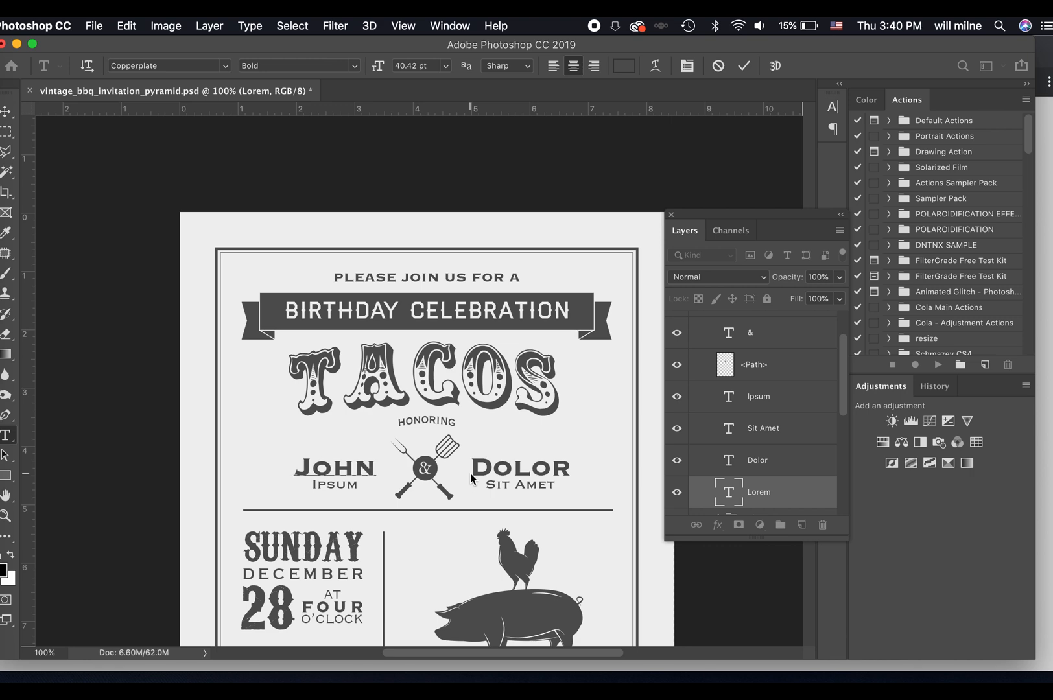
pyautogui.press('Escape')
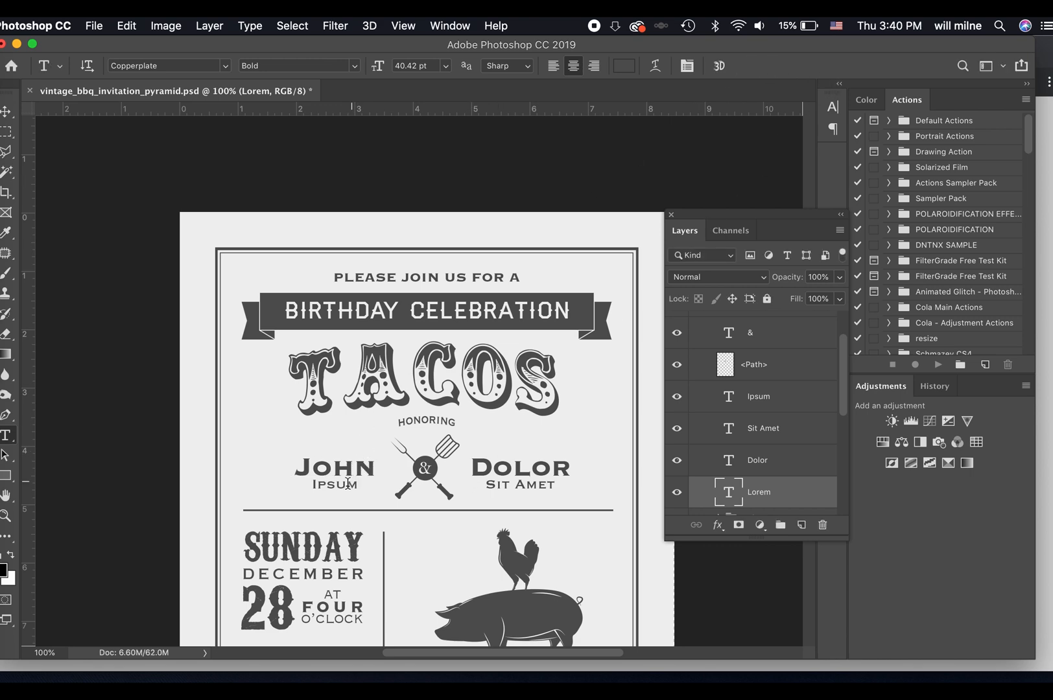
# Replace the Ipsum placeholder beneath the first name with the honoree's surname and commit the edit.
pyautogui.click(348, 483)
pyautogui.doubleClick(348, 483)
pyautogui.write('S')
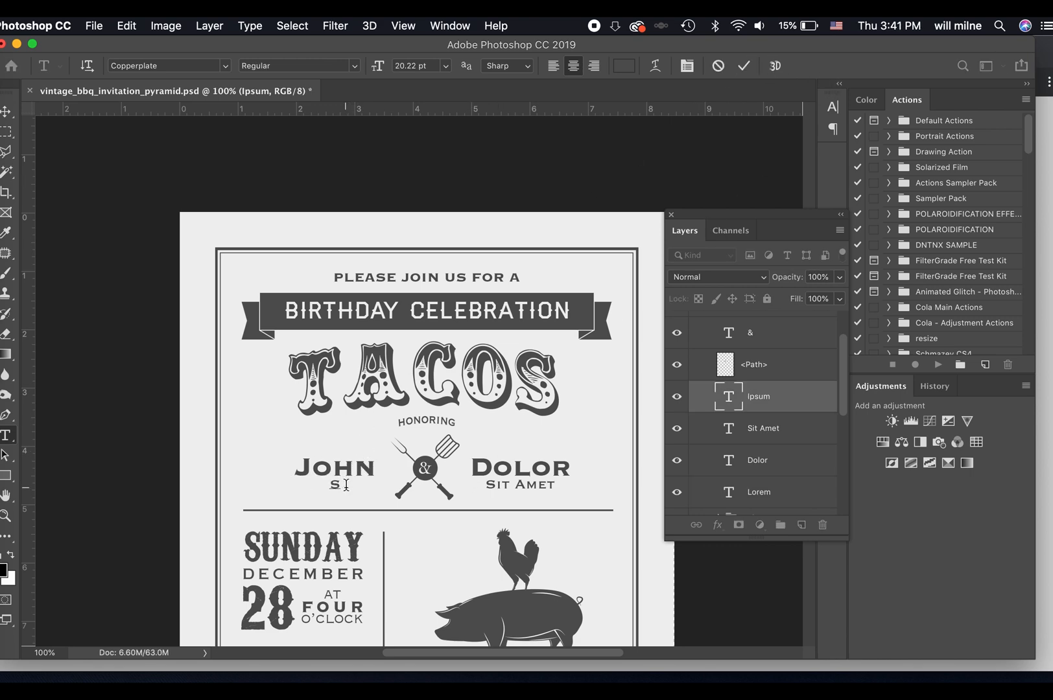
pyautogui.write('mith')
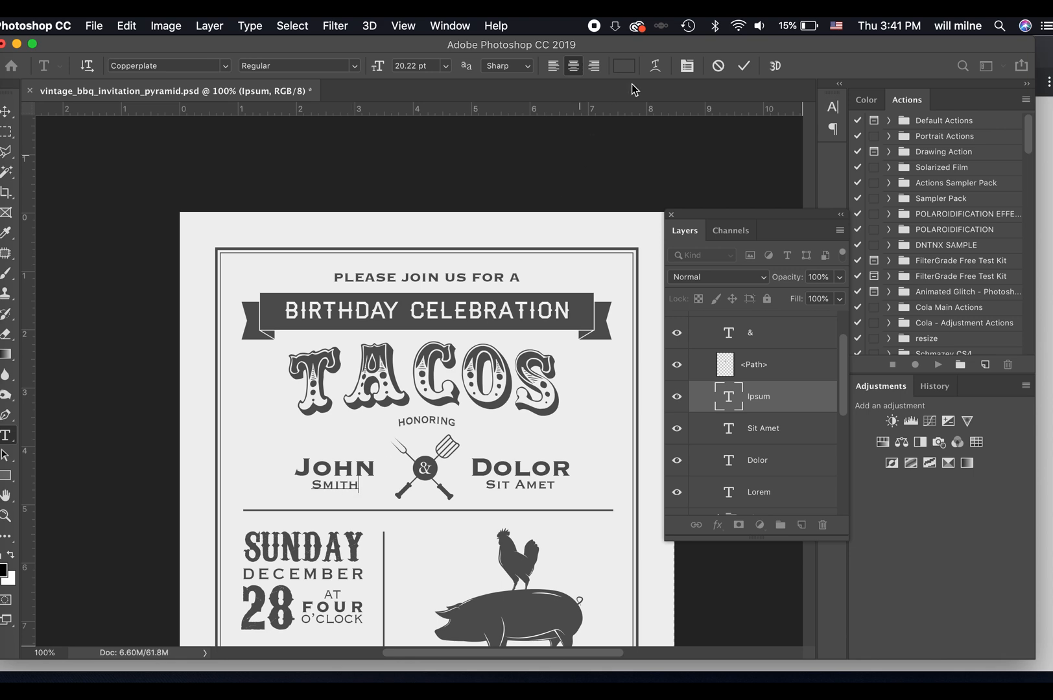
pyautogui.click(744, 66)
# Hide the &, Dolor and Sit Amet text layers, and switch to the Move tool.
pyautogui.doubleClick(425, 468)
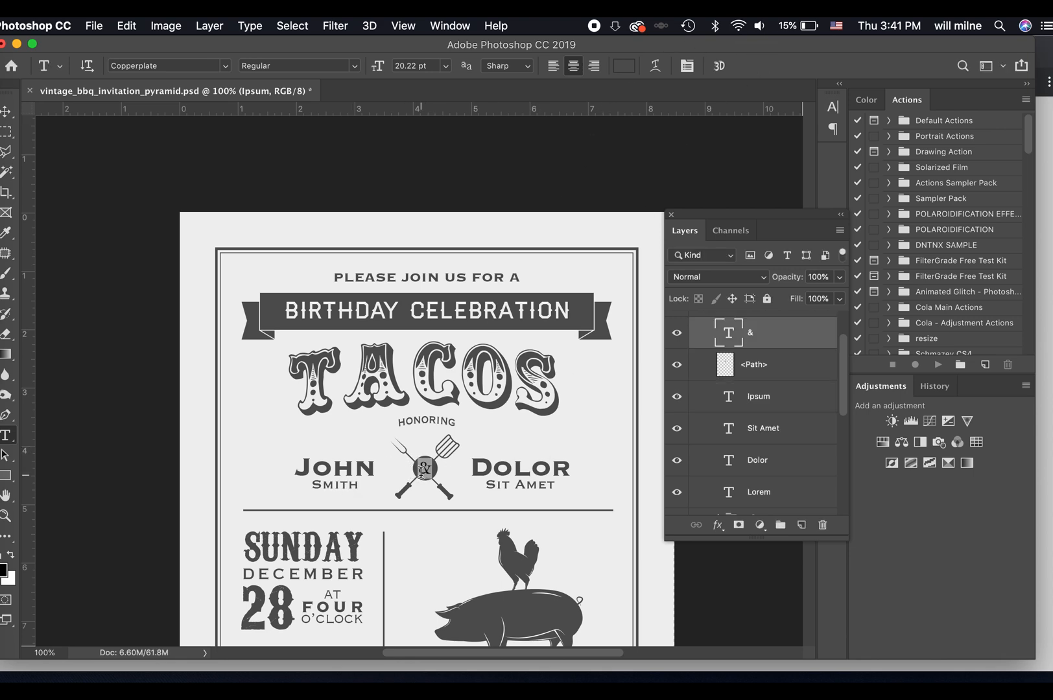
pyautogui.click(676, 336)
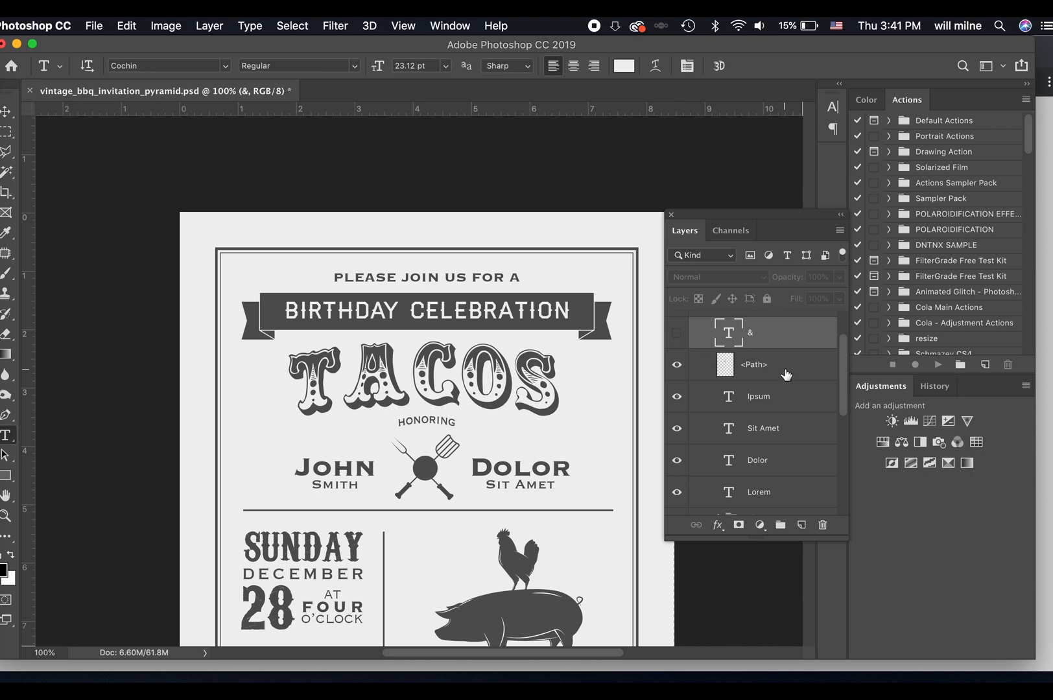
pyautogui.click(525, 468)
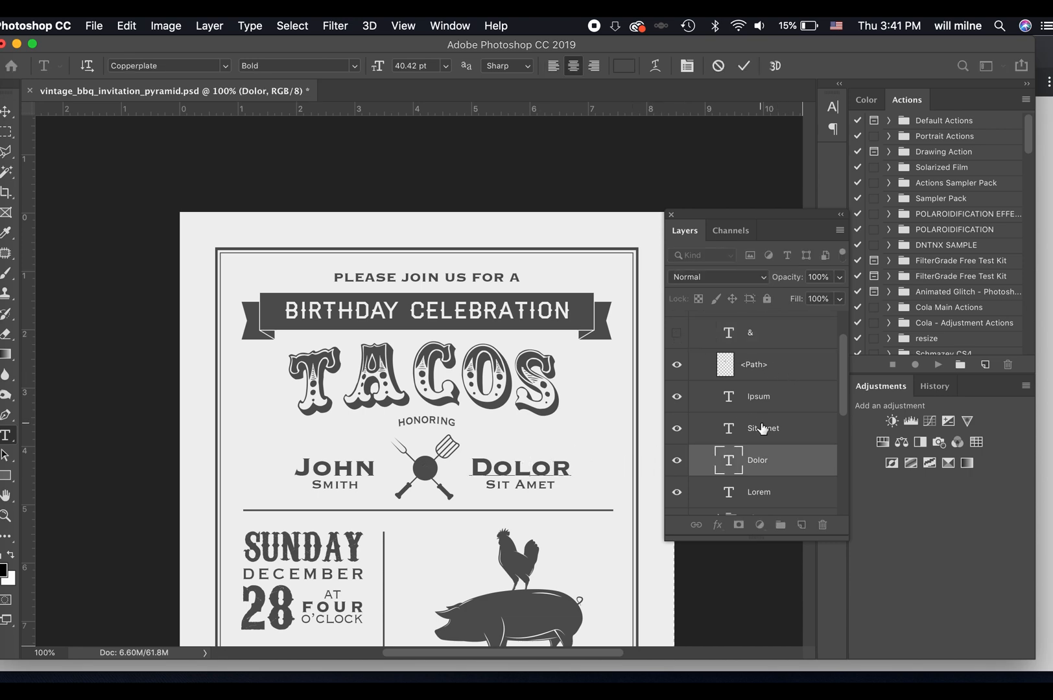
pyautogui.click(677, 462)
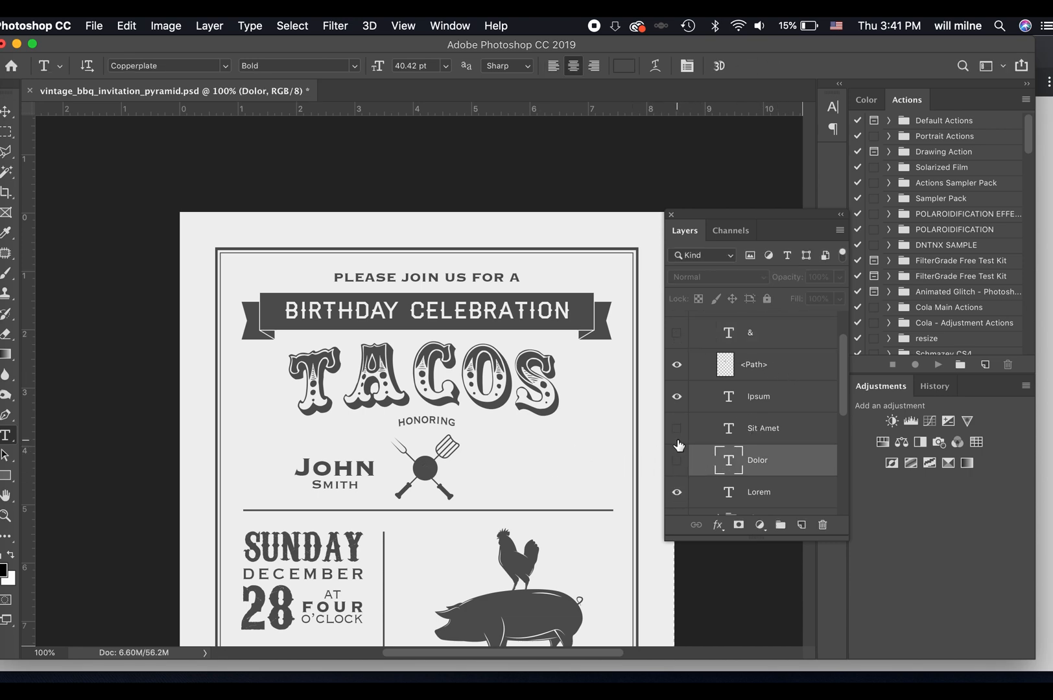
pyautogui.click(7, 113)
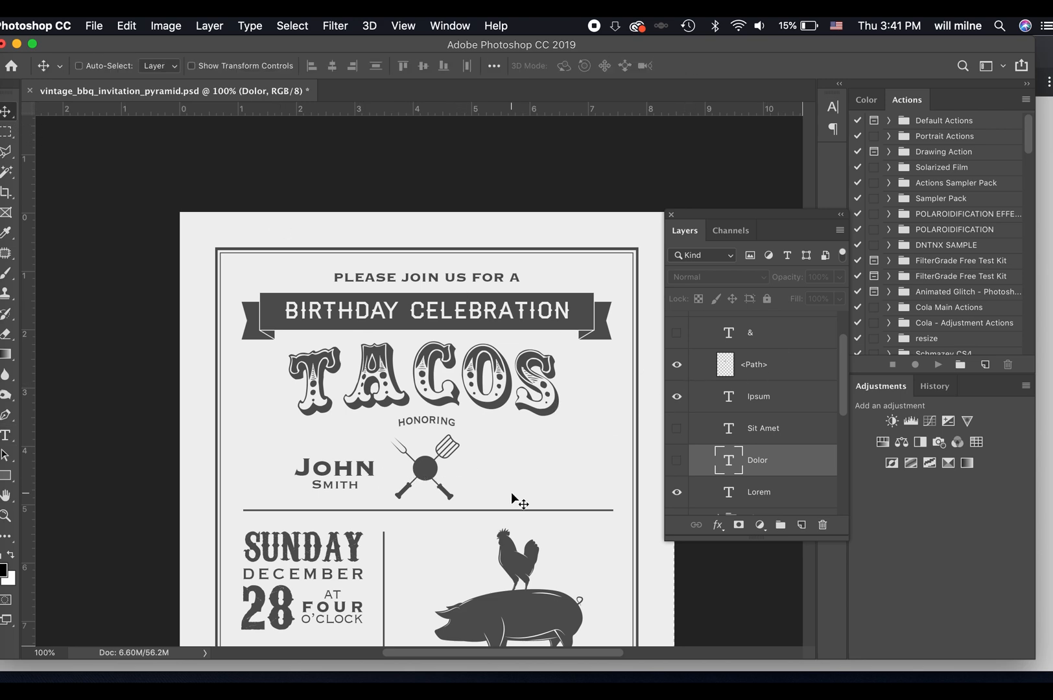
pyautogui.keyDown('super'); pyautogui.click(447, 452); pyautogui.keyUp('super')
pyautogui.moveTo(480, 447); pyautogui.dragTo(487, 448)
pyautogui.press('super+z')
# Separate the crossed utensils by moving the spatula to the right of the solid circle and the fork to the left of the name.
pyautogui.press('super+plus')
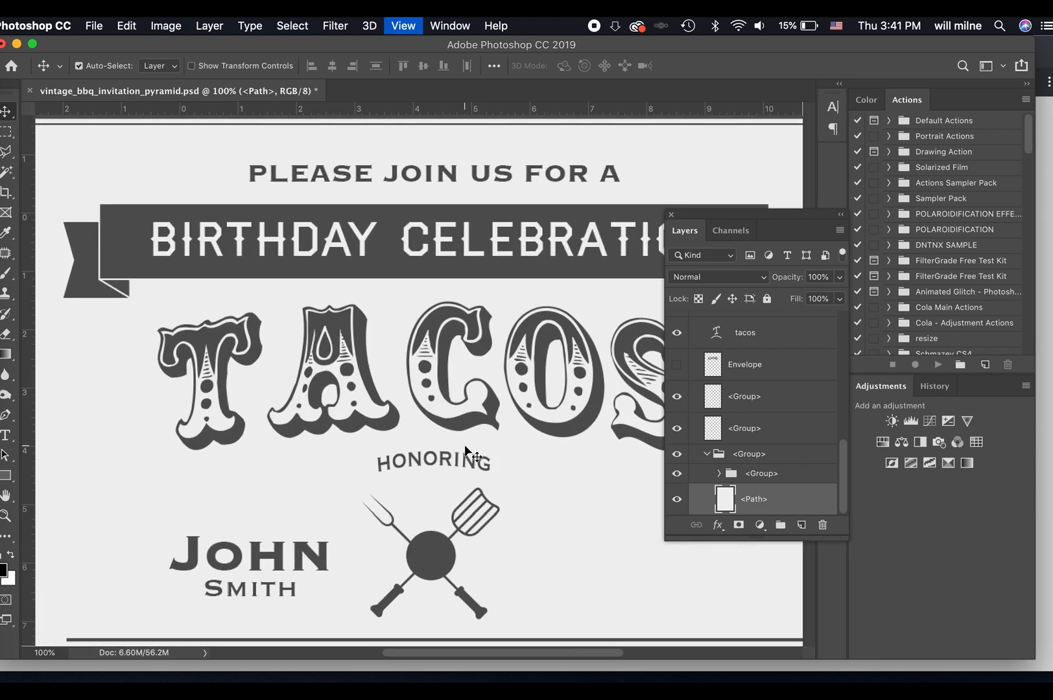
pyautogui.press('super+plus')
pyautogui.press('super+plus')
pyautogui.scroll(-5, 487, 509)
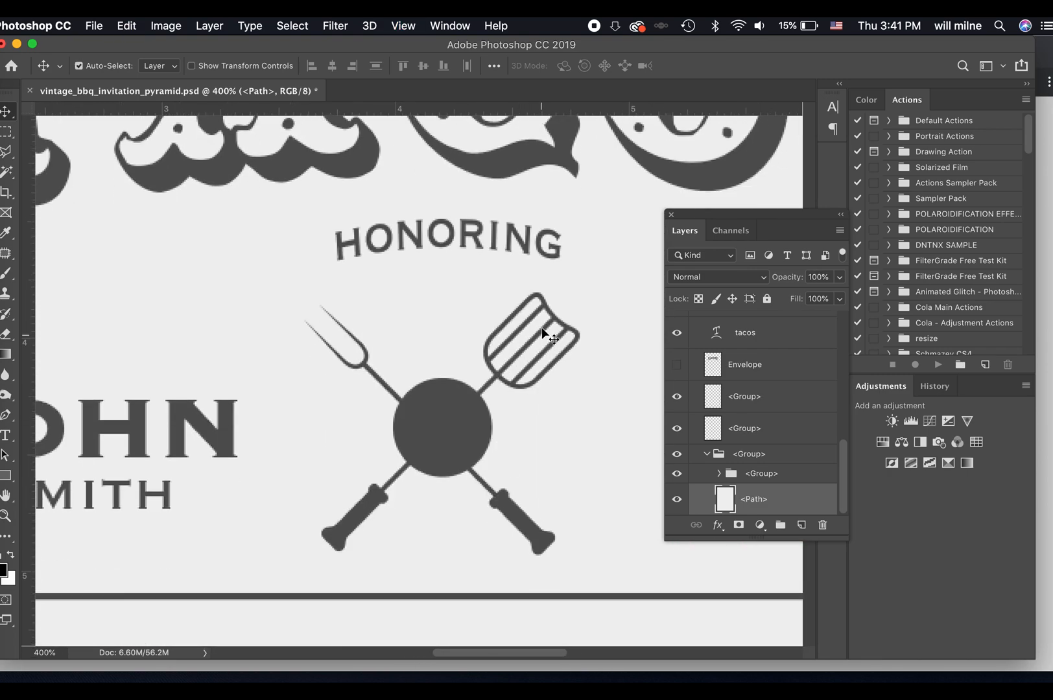
pyautogui.keyDown('super'); pyautogui.click(543, 331); pyautogui.keyUp('super')
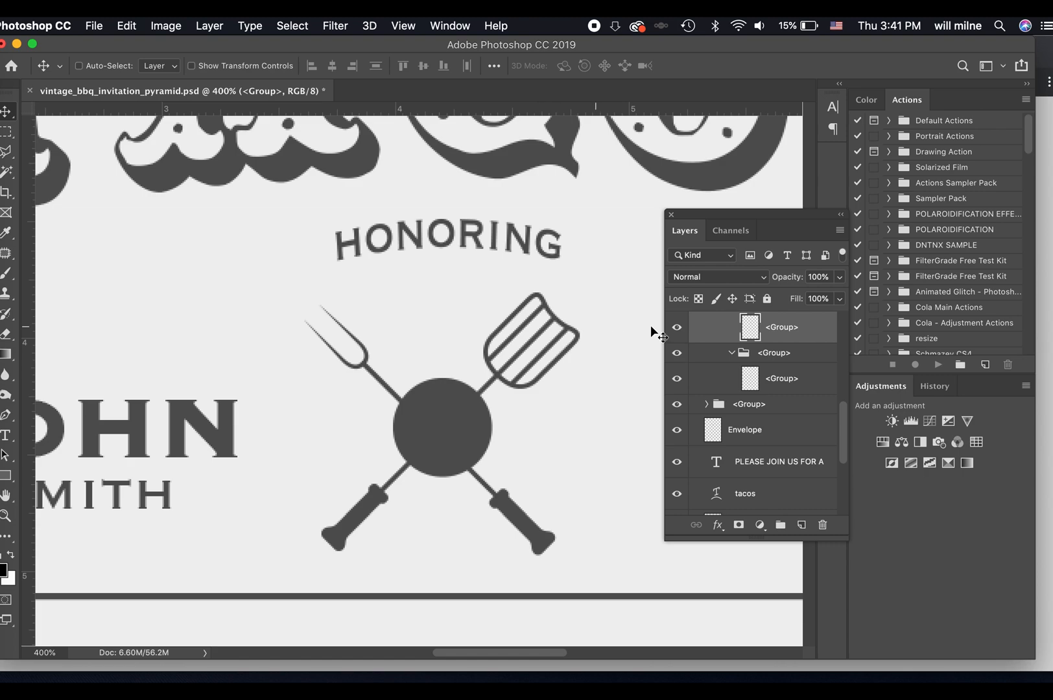
pyautogui.click(677, 328)
pyautogui.click(677, 327)
pyautogui.press('super+minus')
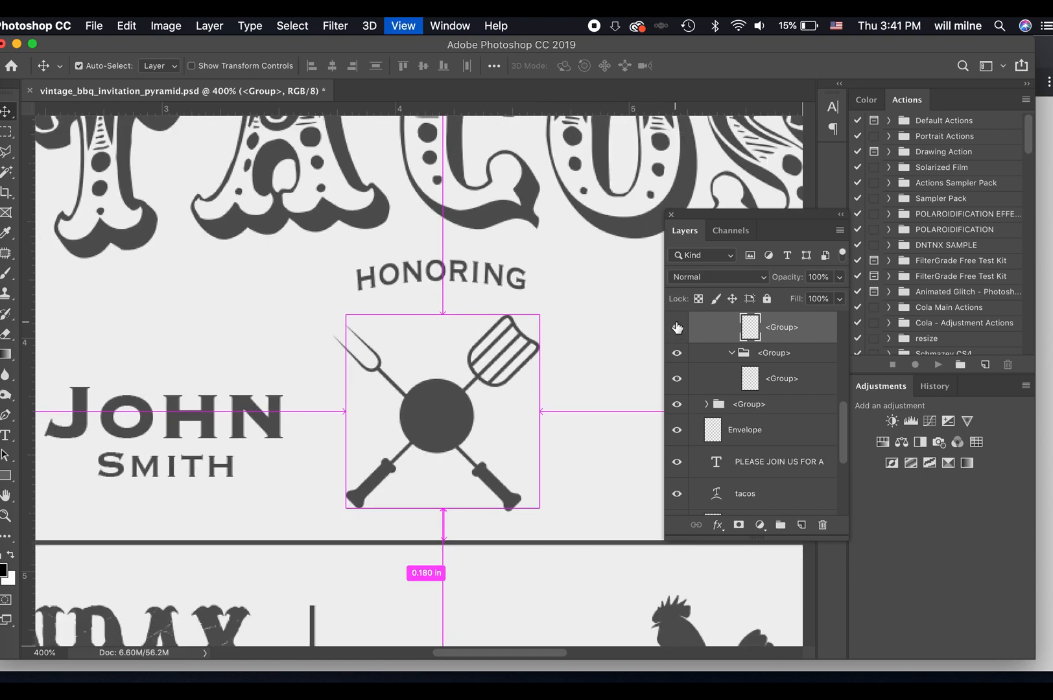
pyautogui.press('super+minus')
pyautogui.press('super+minus')
pyautogui.moveTo(444, 396); pyautogui.dragTo(543, 397)
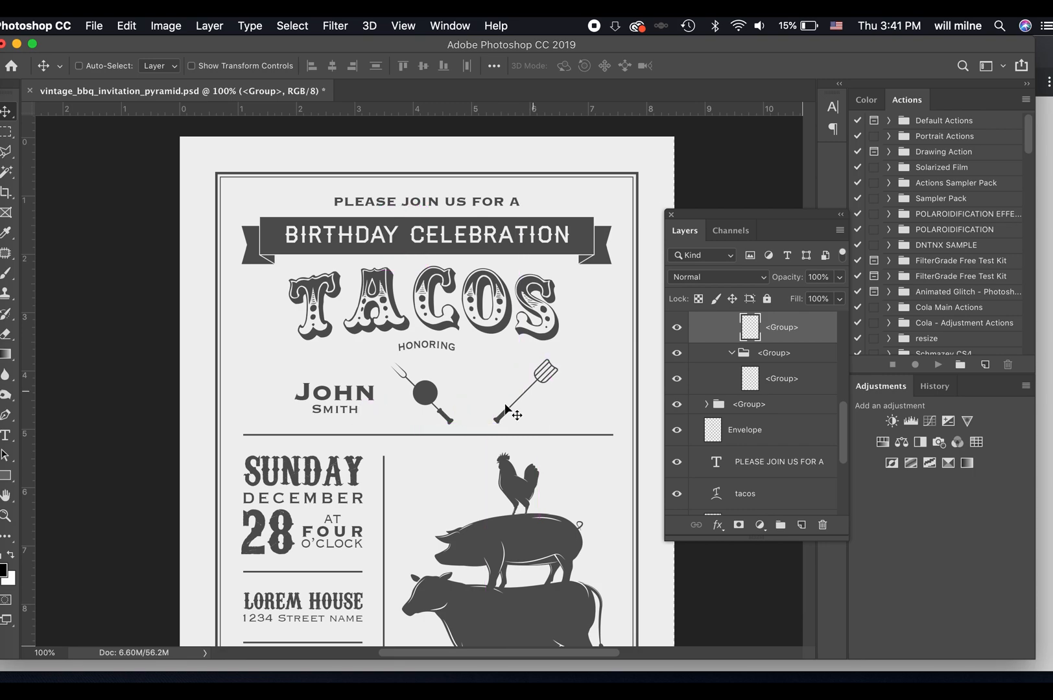
pyautogui.click(447, 420)
pyautogui.moveTo(445, 419); pyautogui.dragTo(345, 398)
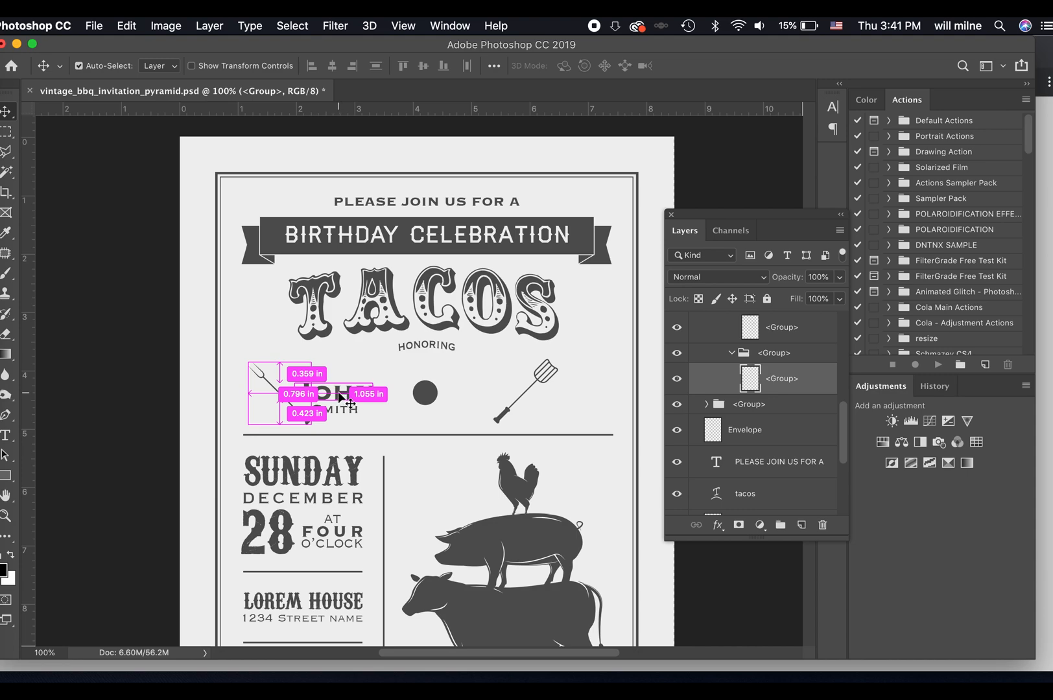
# Shift the two name lines toward the centre and delete the solid circle between the utensils.
pyautogui.click(340, 395)
pyautogui.keyDown('shift'); pyautogui.click(340, 419); pyautogui.keyUp('shift')
pyautogui.moveTo(387, 397); pyautogui.dragTo(427, 395)
pyautogui.click(423, 393)
pyautogui.press('Delete')
pyautogui.press('super+z')
# Select both name lines together and centre them beneath HONORING.
pyautogui.click(400, 394)
pyautogui.click(78, 66)
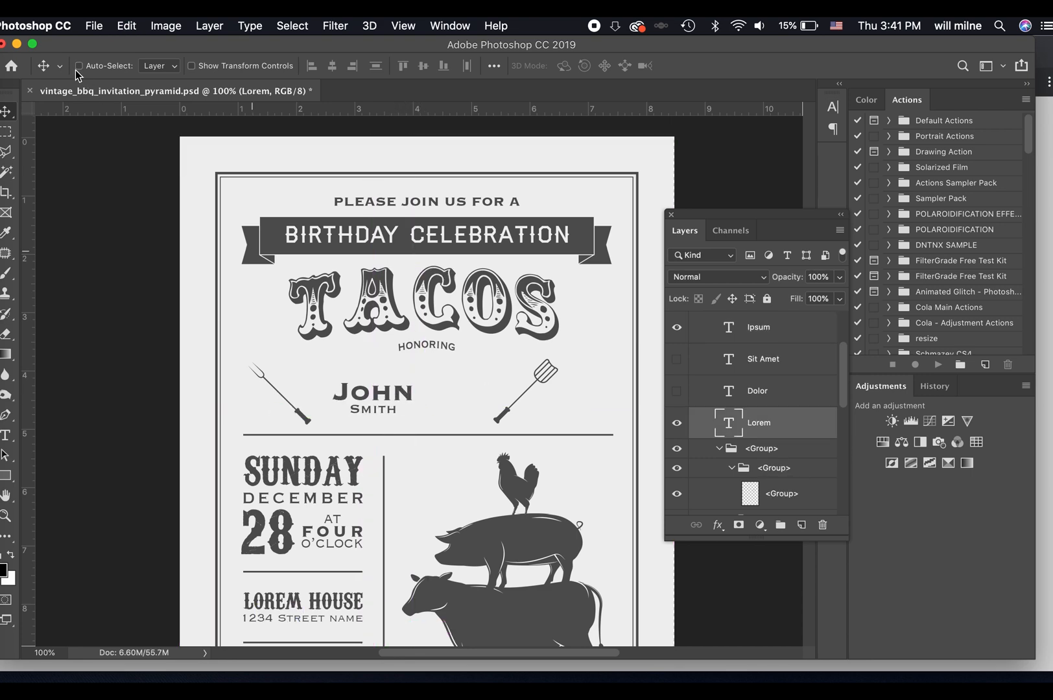
pyautogui.keyDown('shift'); pyautogui.keyDown('super'); pyautogui.click(387, 414); pyautogui.keyUp('super'); pyautogui.keyUp('shift')
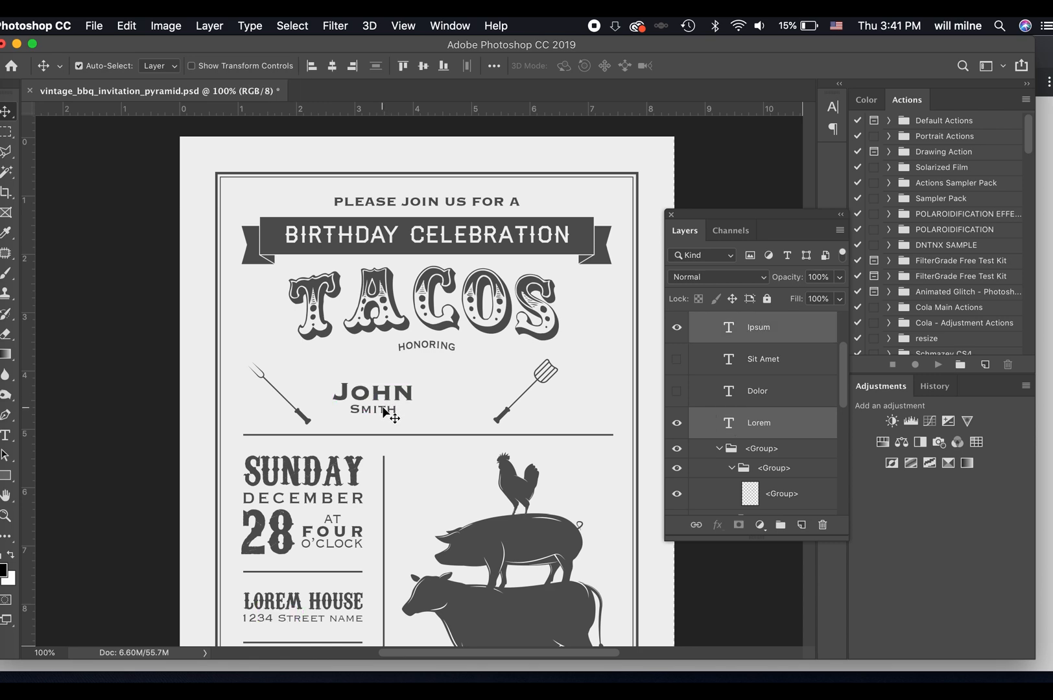
pyautogui.moveTo(385, 394); pyautogui.dragTo(430, 393)
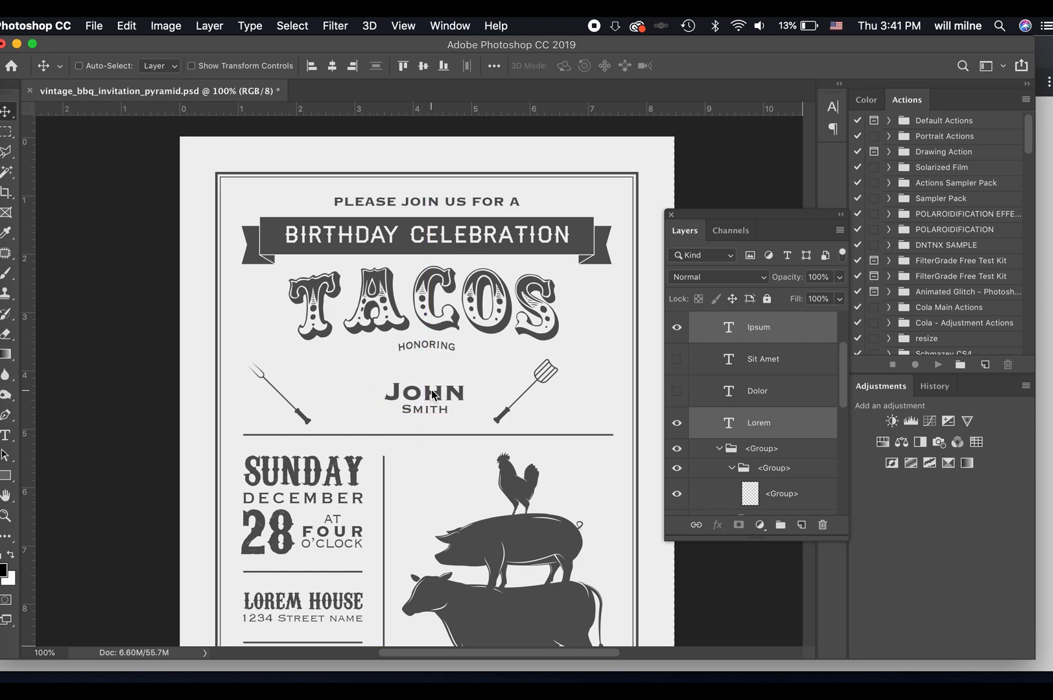
# Move the spatula and the fork back to the centre so they cross over the honoree's name.
pyautogui.keyDown('super'); pyautogui.click(504, 417); pyautogui.keyUp('super')
pyautogui.moveTo(504, 417); pyautogui.dragTo(417, 417)
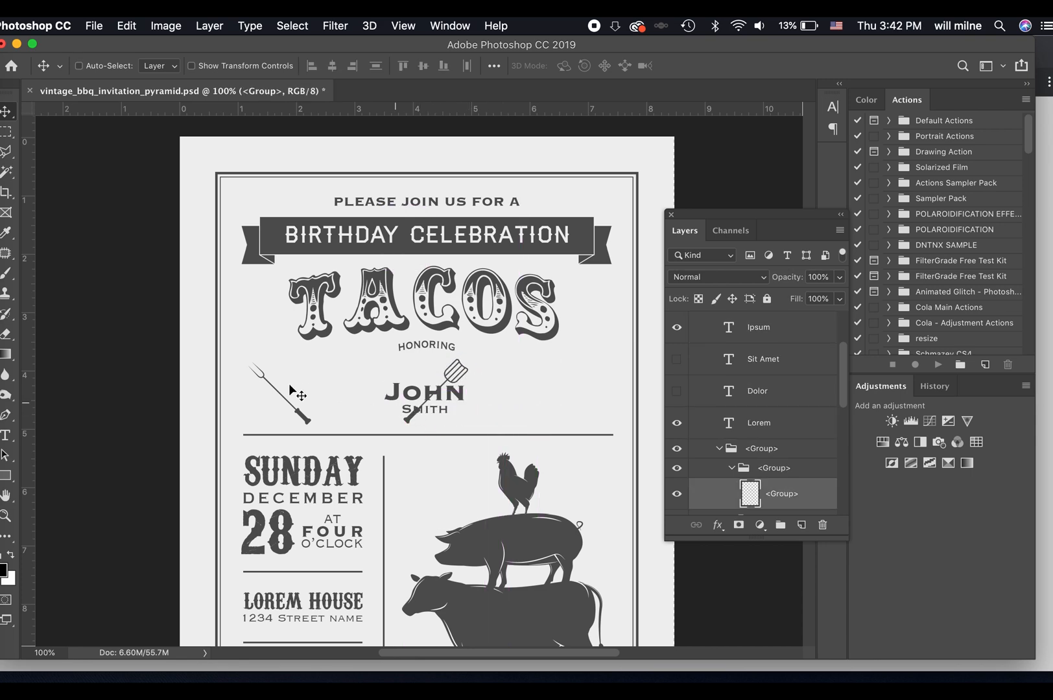
pyautogui.keyDown('super'); pyautogui.click(302, 418); pyautogui.keyUp('super')
pyautogui.moveTo(302, 419); pyautogui.dragTo(439, 417)
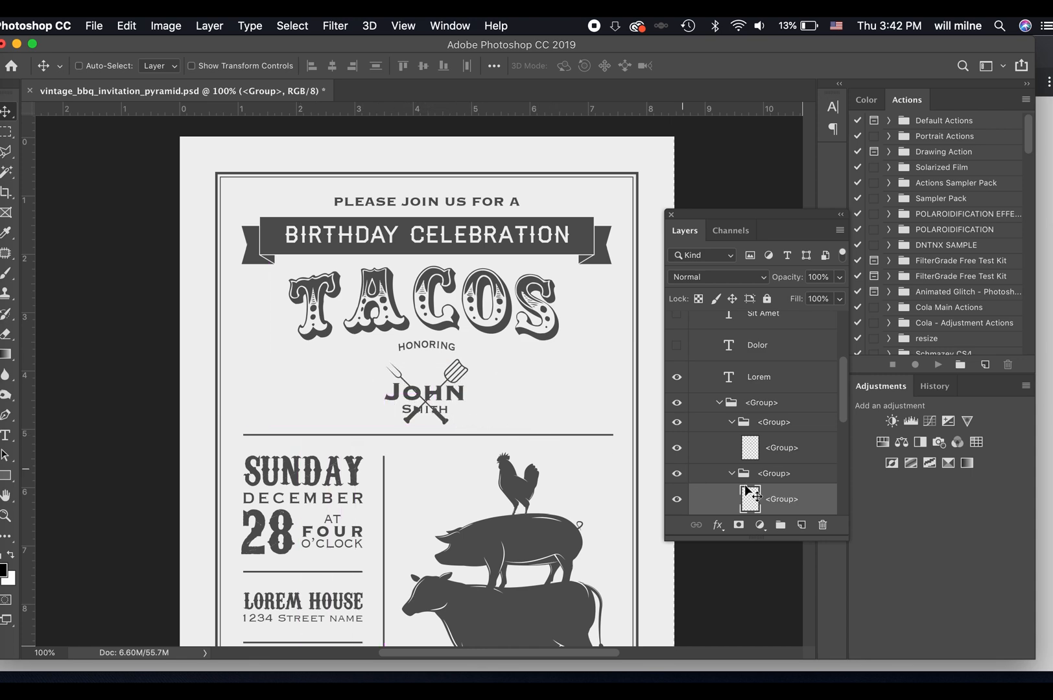
# Add an outside stroke to the honoree's first-name text, coloured #efefef as sampled from the invitation background, and fine-tune its size.
pyautogui.doubleClick(448, 392)
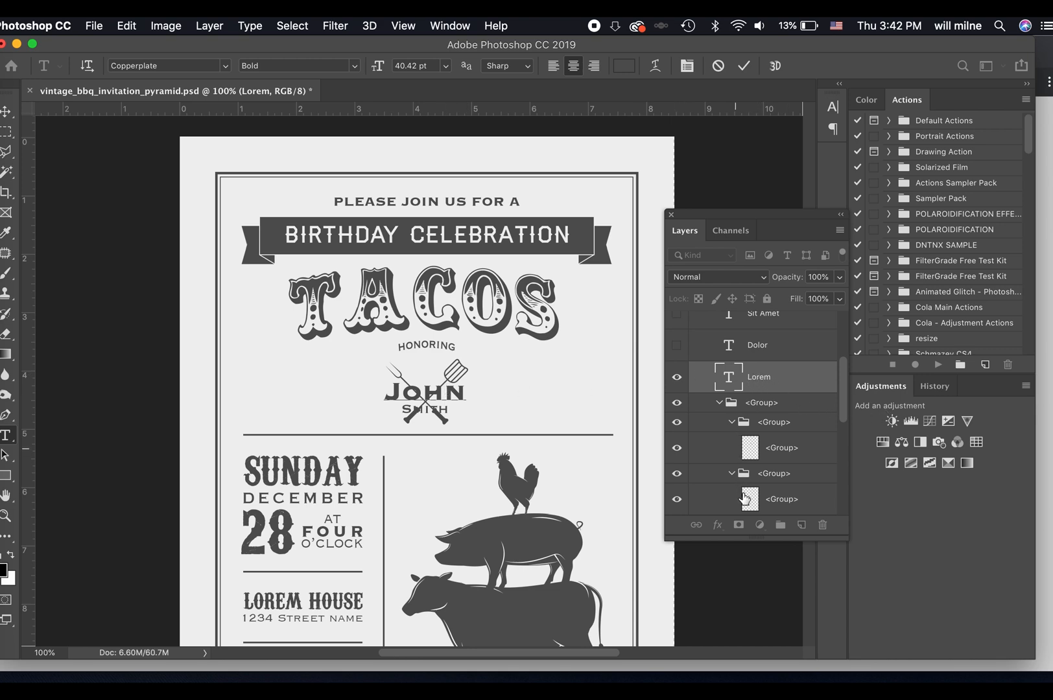
pyautogui.click(759, 377)
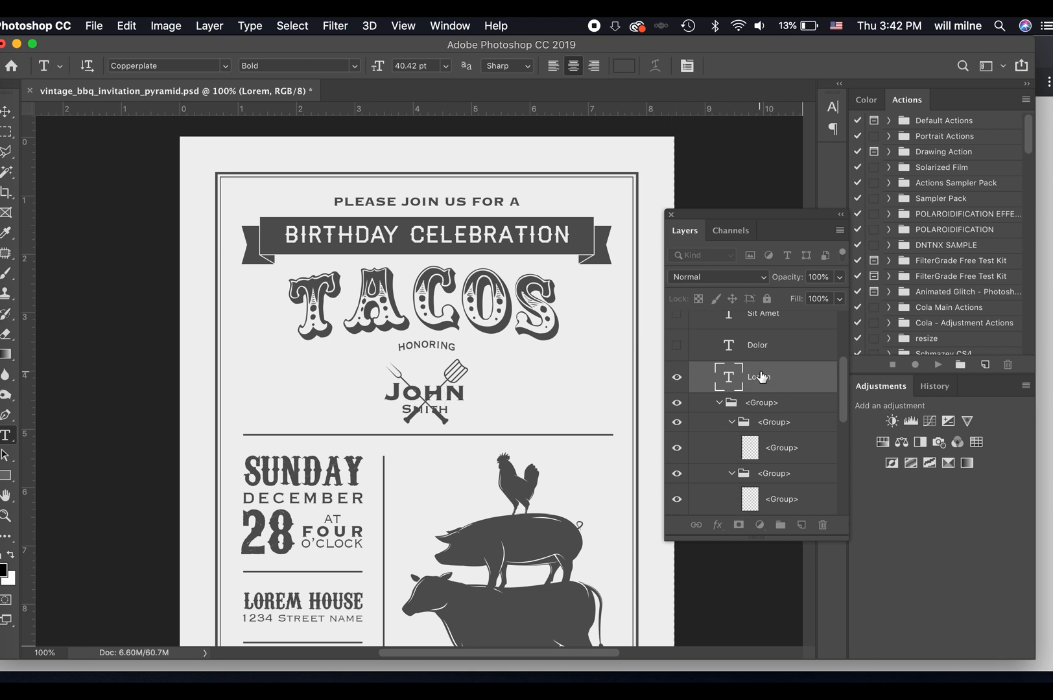
pyautogui.click(718, 531)
pyautogui.click(746, 577)
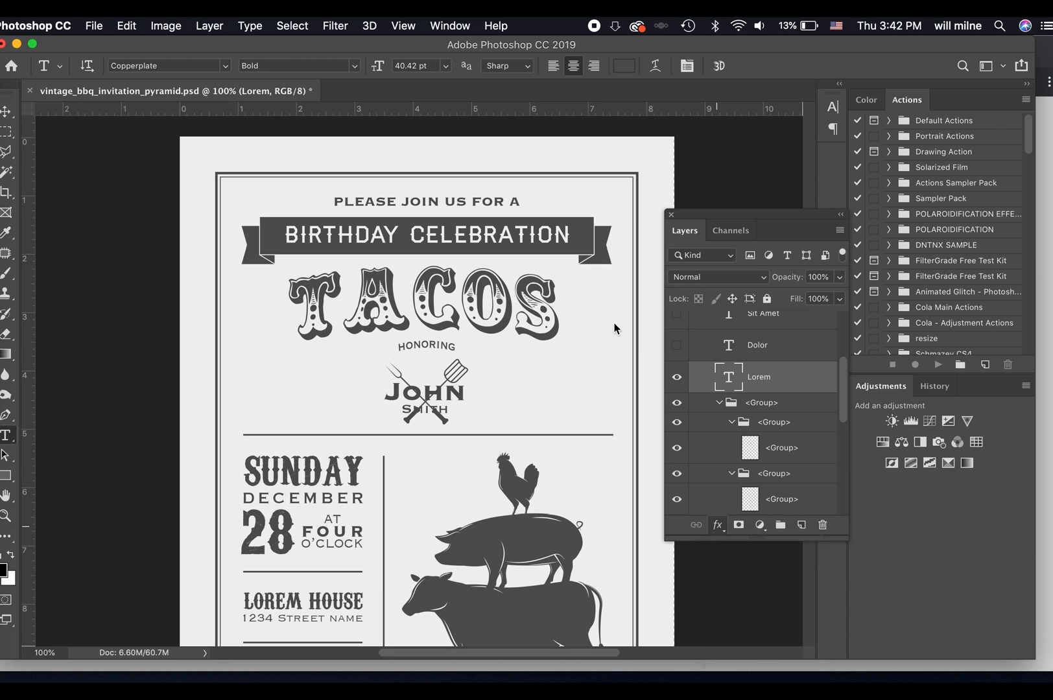
pyautogui.moveTo(553, 317); pyautogui.dragTo(714, 208)
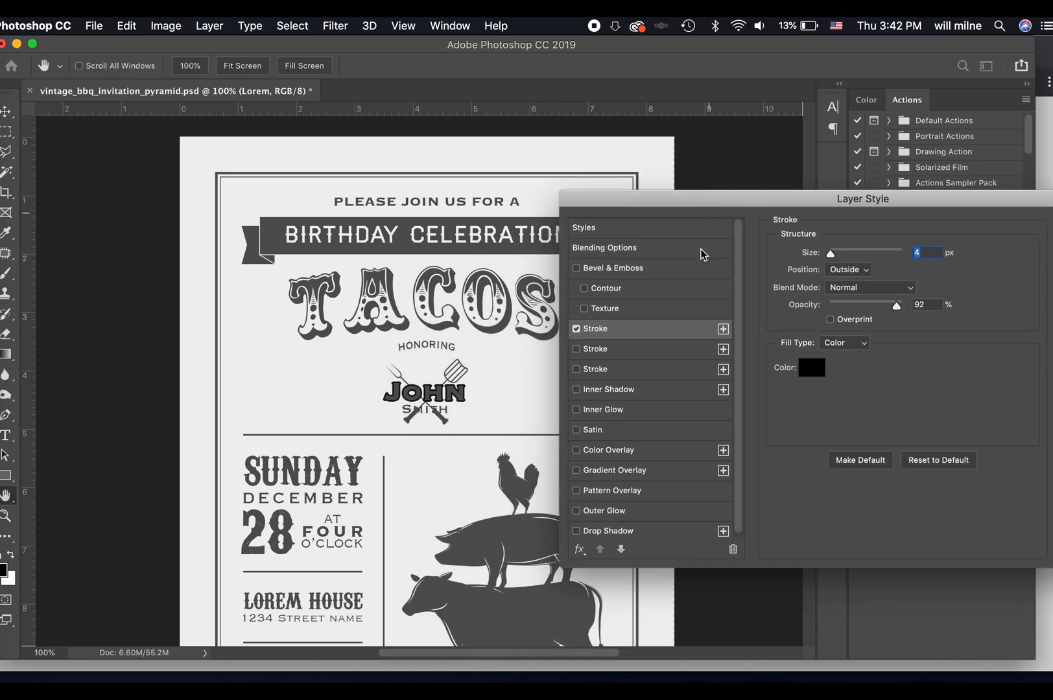
pyautogui.click(812, 373)
pyautogui.click(491, 381)
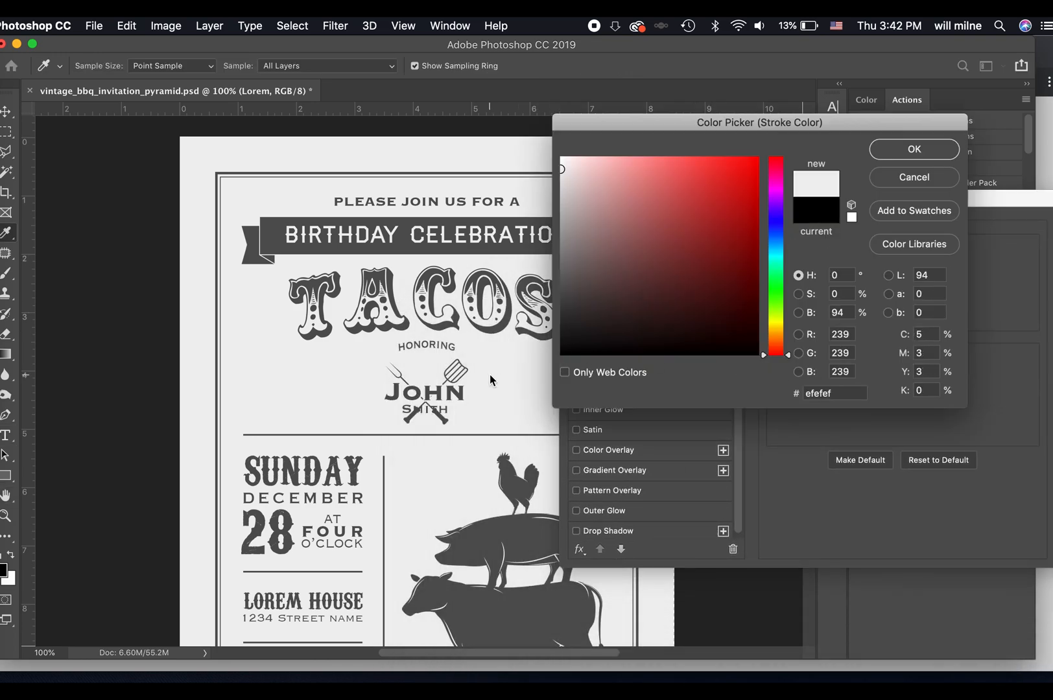
pyautogui.click(902, 155)
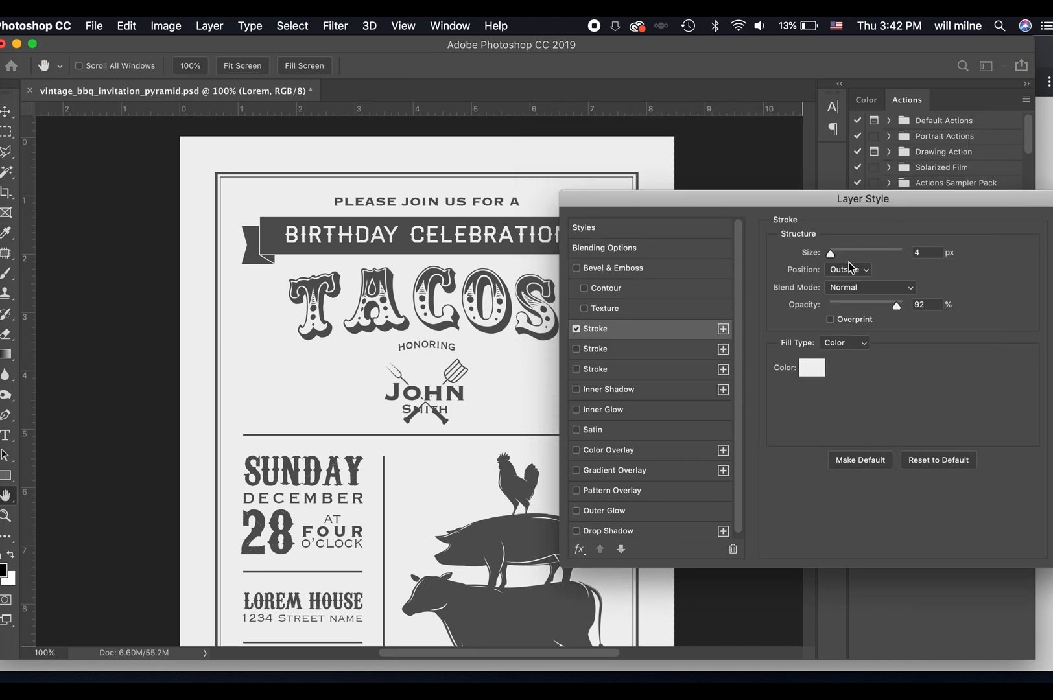
pyautogui.moveTo(833, 253); pyautogui.dragTo(831, 252)
pyautogui.press('Return')
# Copy the layer style from the honoree's first-name text and paste it onto the last-name text.
pyautogui.rightClick(784, 376)
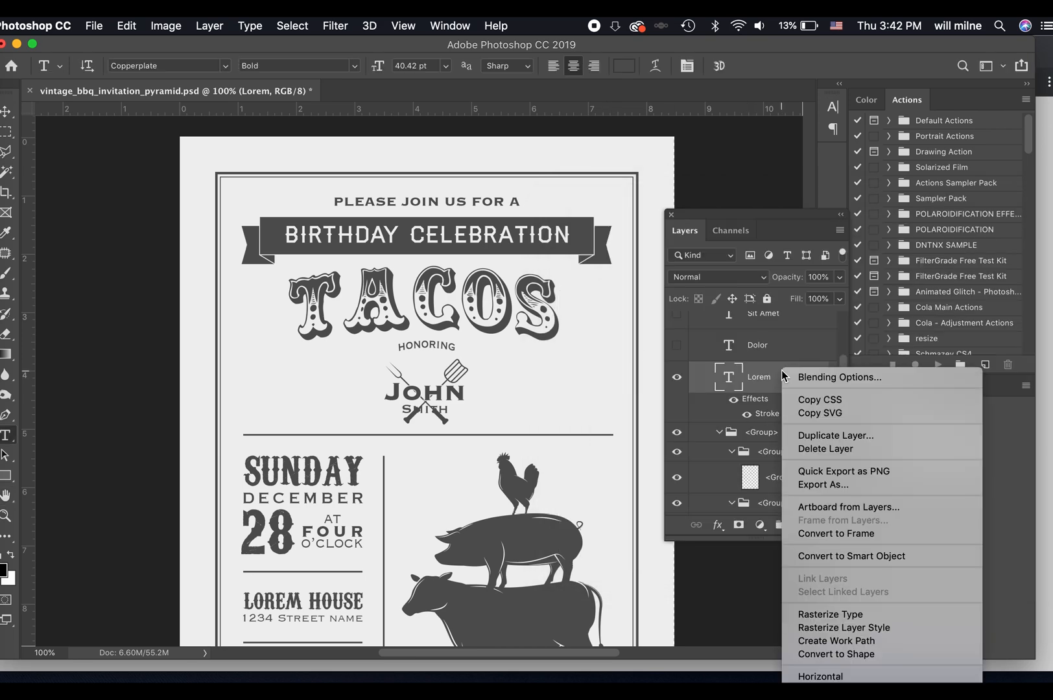
pyautogui.moveTo(852, 679)
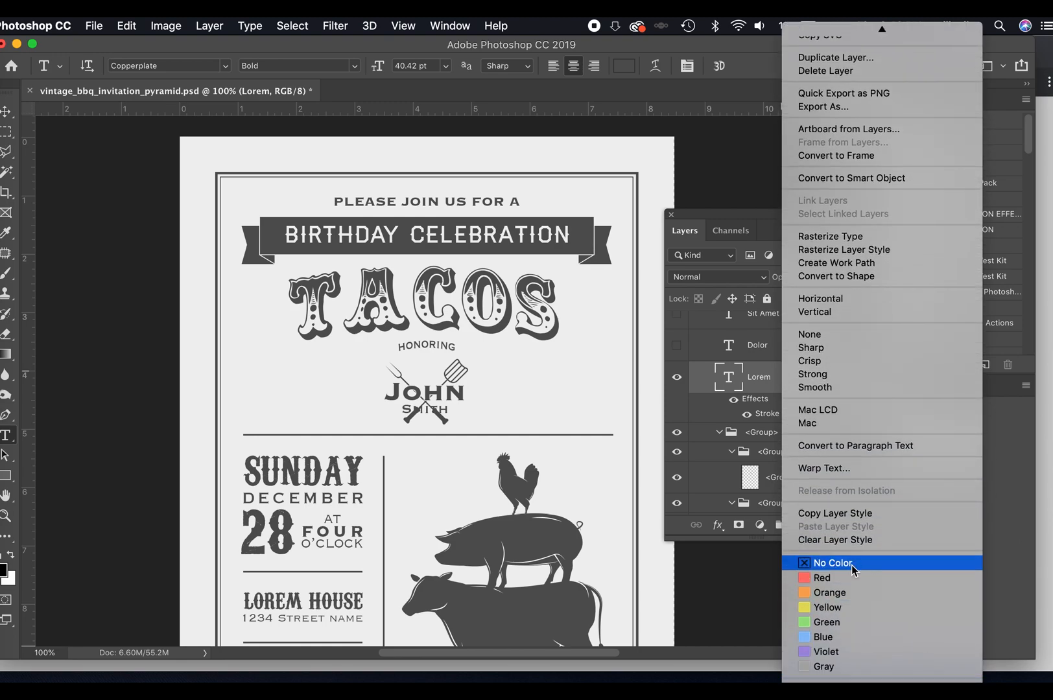
pyautogui.click(855, 519)
pyautogui.click(425, 410)
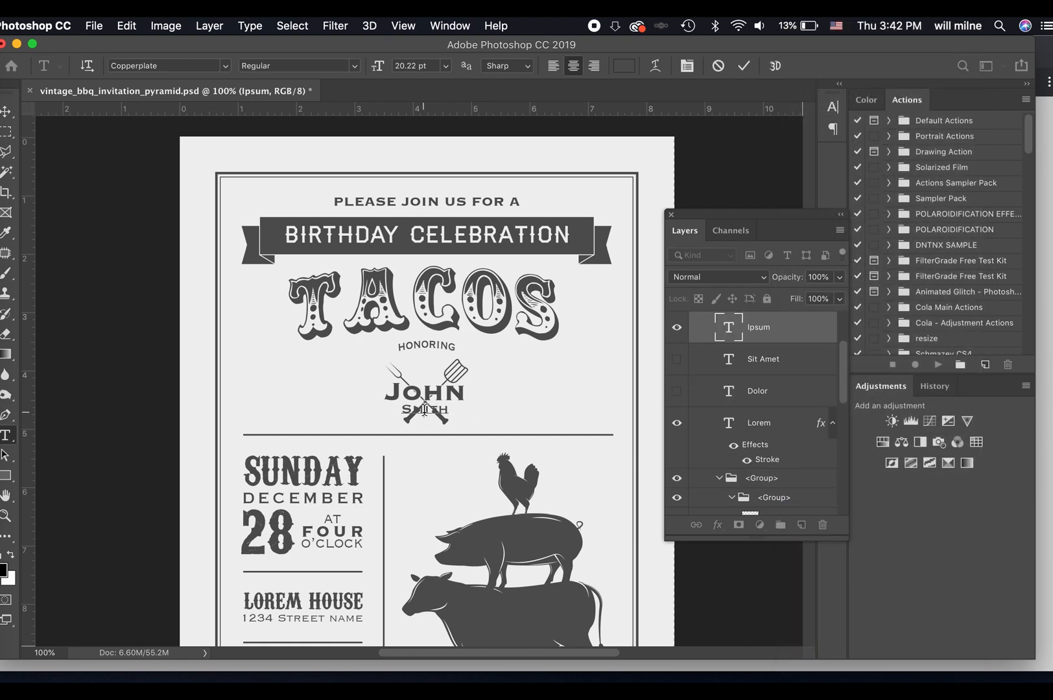
pyautogui.rightClick(775, 334)
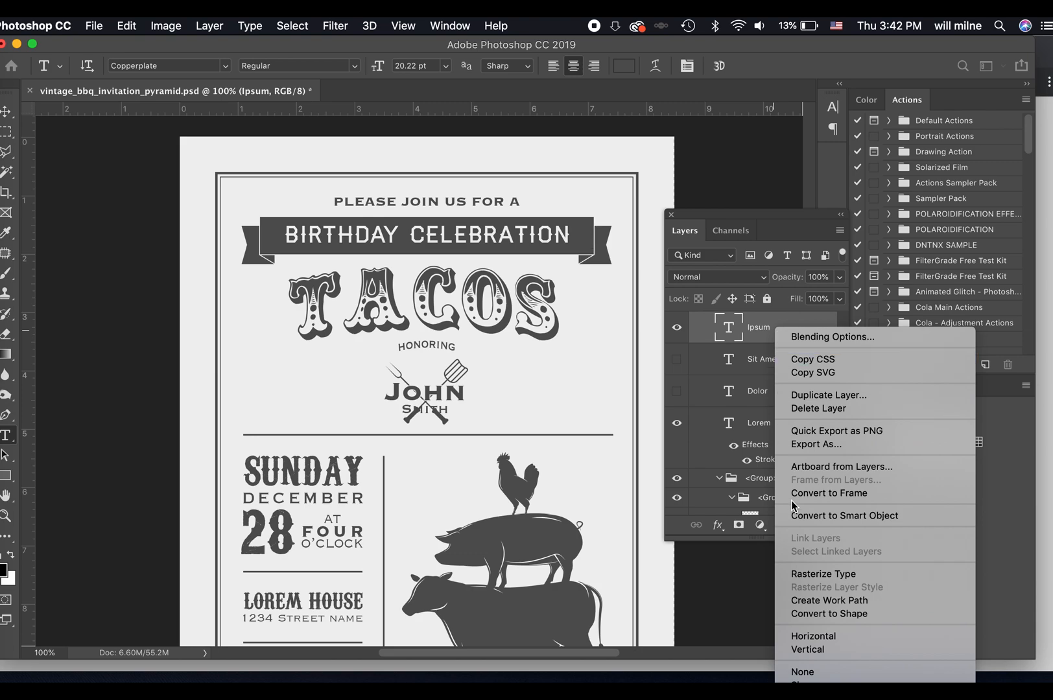
pyautogui.click(839, 642)
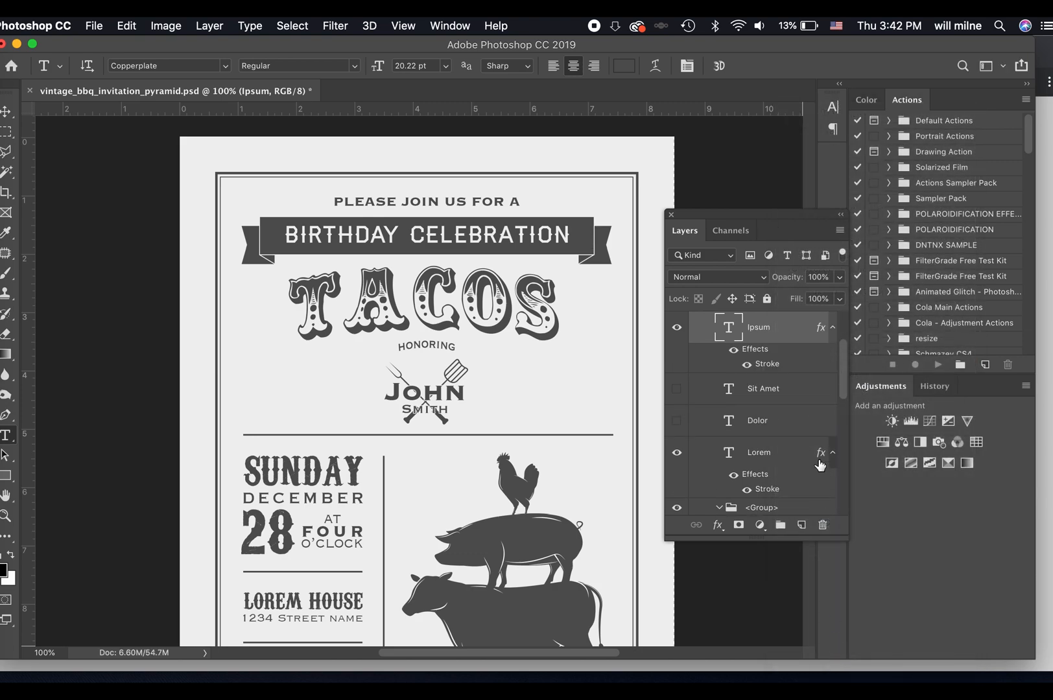
# Set the font size of the honoree's last-name text to 24 pt.
pyautogui.doubleClick(432, 412)
pyautogui.click(430, 67)
pyautogui.write('24')
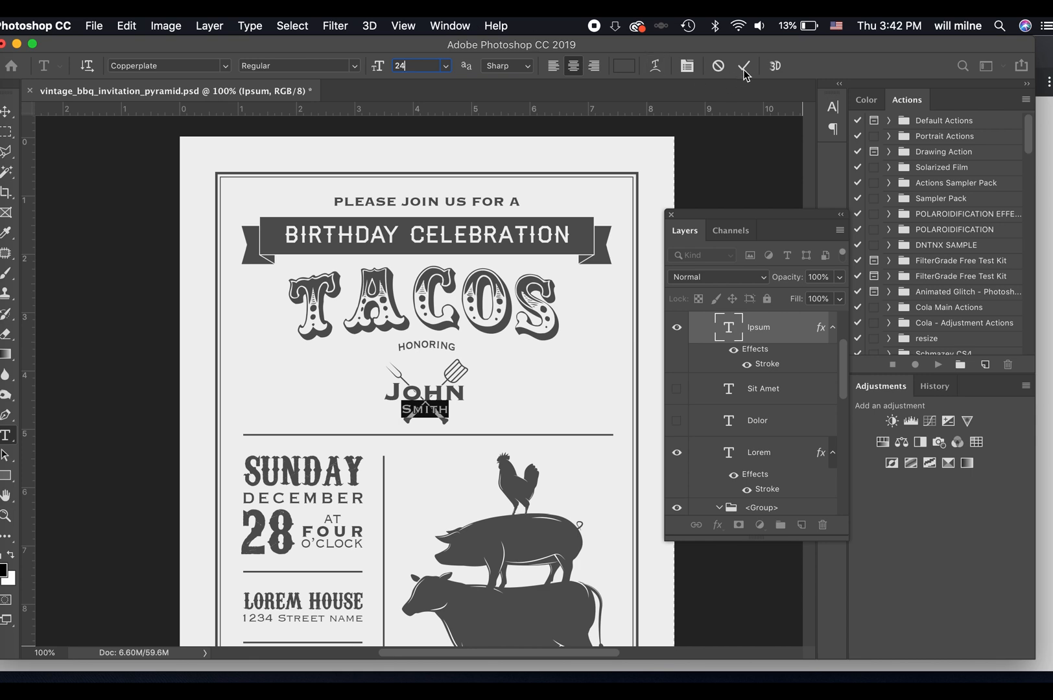
pyautogui.click(743, 65)
# Set the font size of the honoree's first-name text to 44 pt and return to the Move tool.
pyautogui.doubleClick(432, 393)
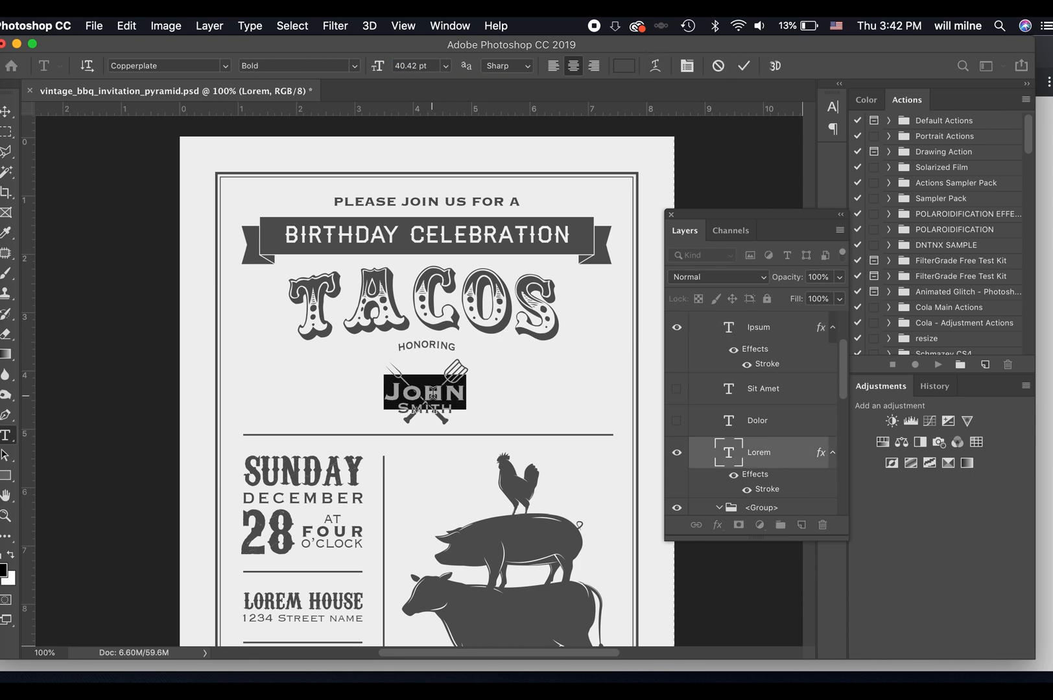
pyautogui.click(432, 66)
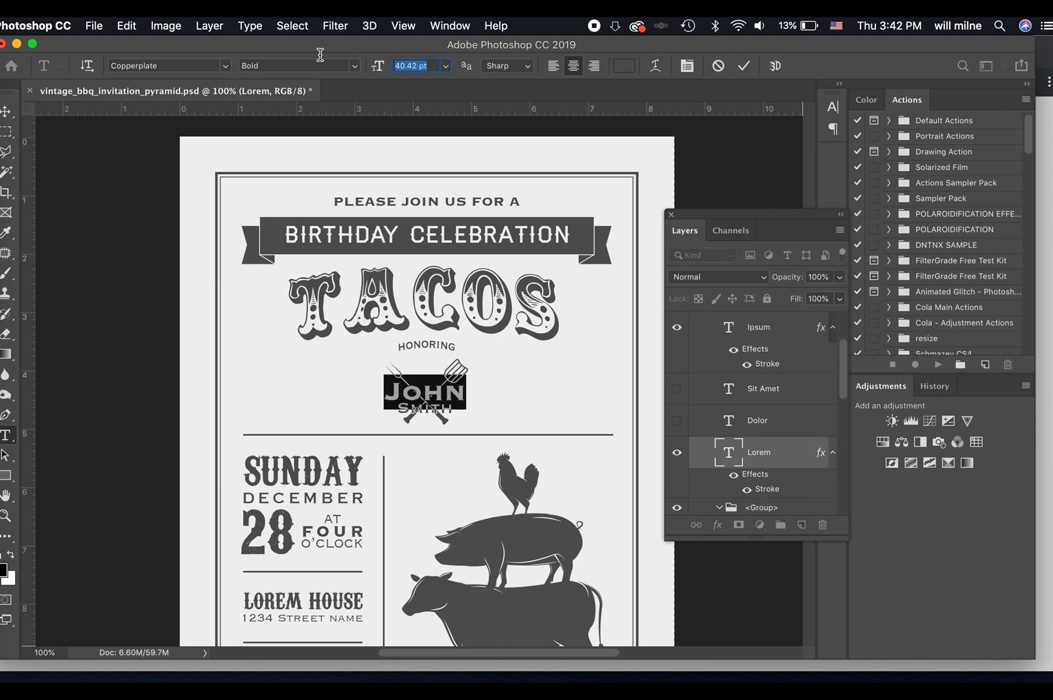
pyautogui.write('44')
pyautogui.press('Return')
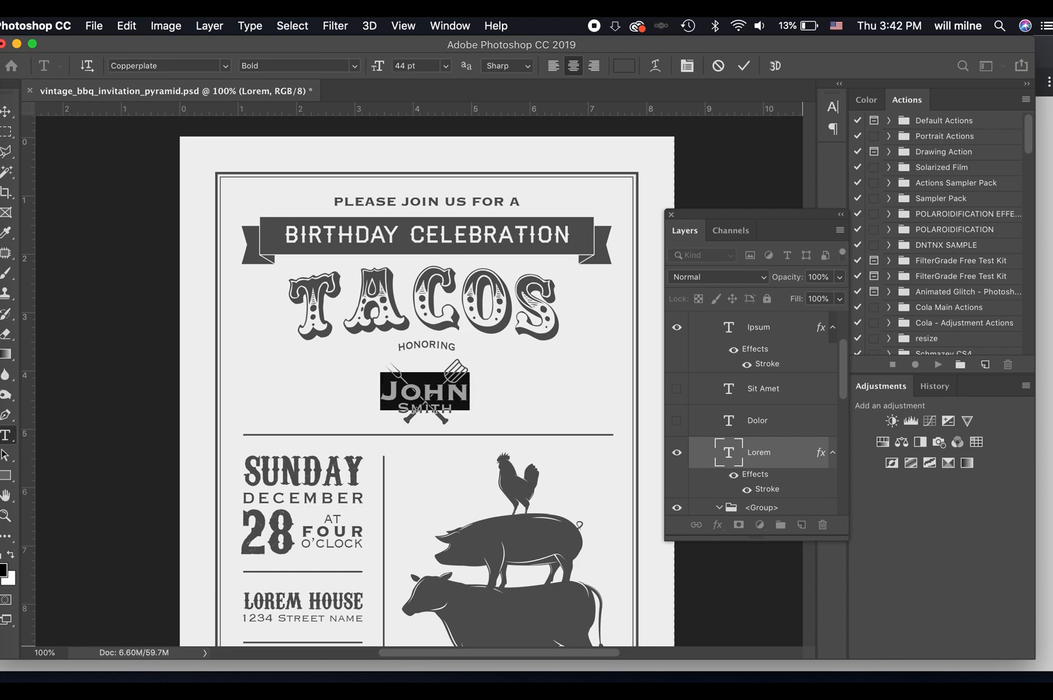
pyautogui.click(744, 65)
pyautogui.press('v')
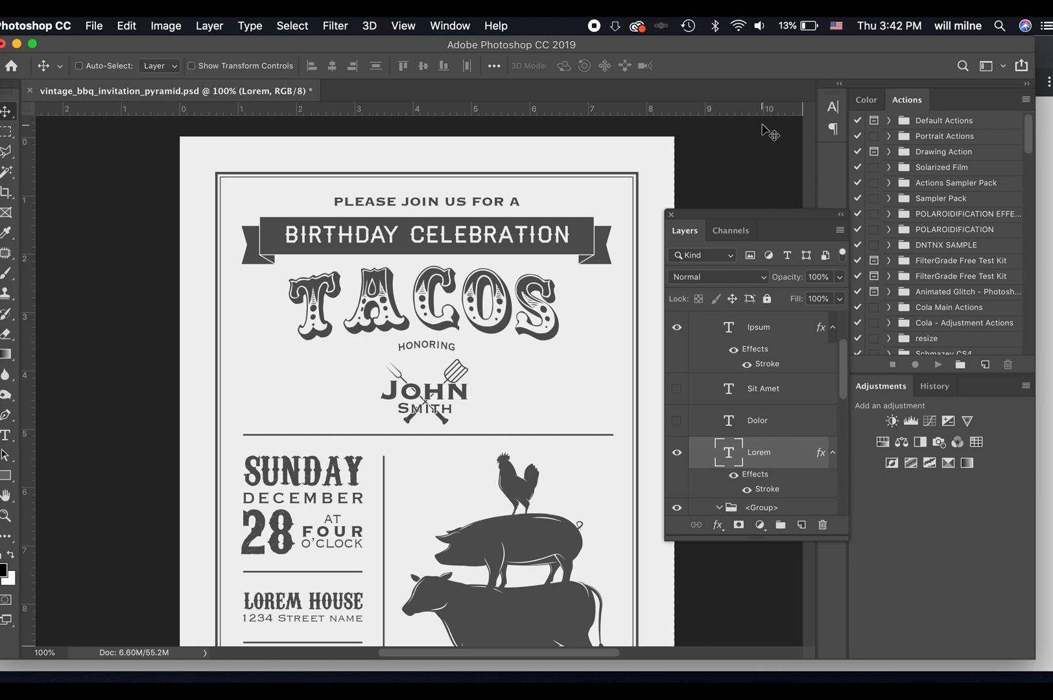
# Set the font size of the honoree's last-name text to 28 pt and return to the Move tool.
pyautogui.press('super+equal')
pyautogui.press('super+equal')
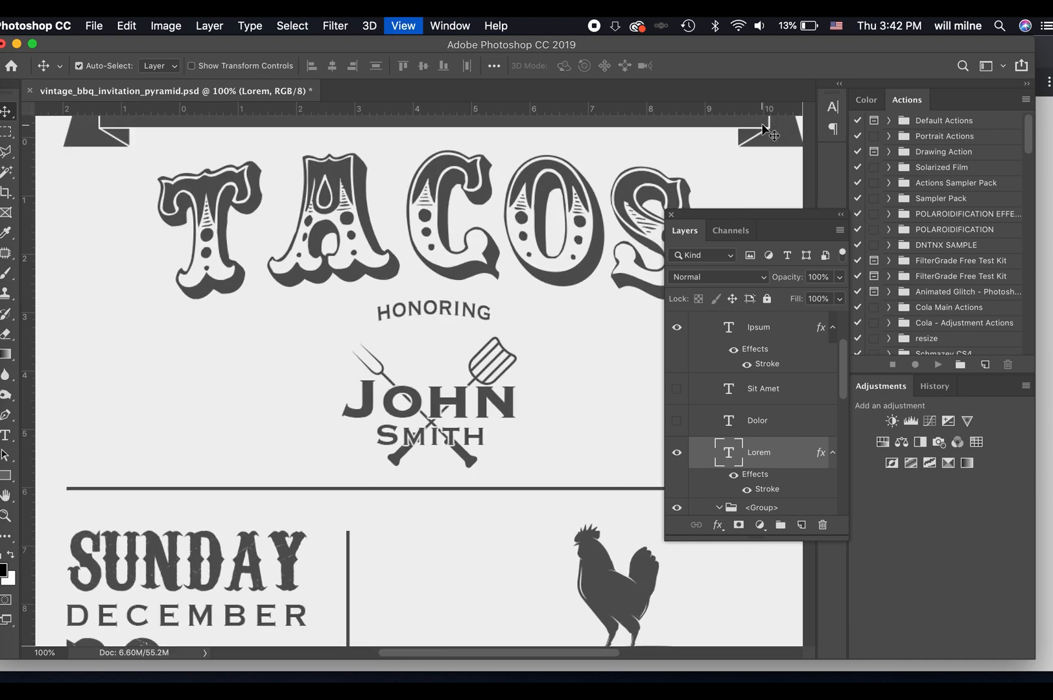
pyautogui.press('super+1')
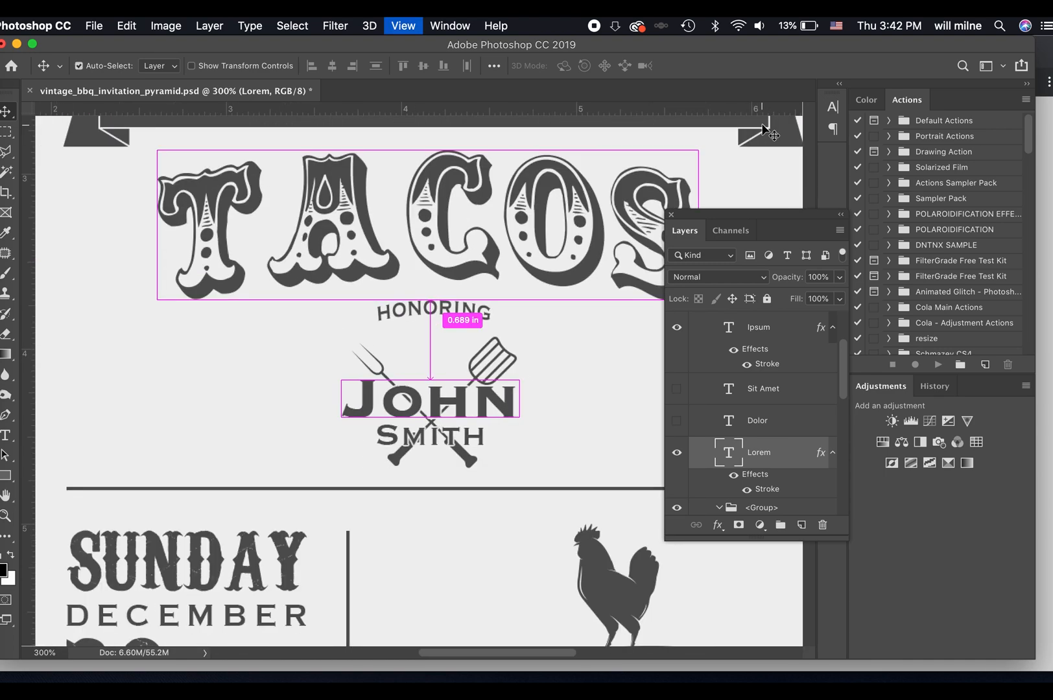
pyautogui.press('t')
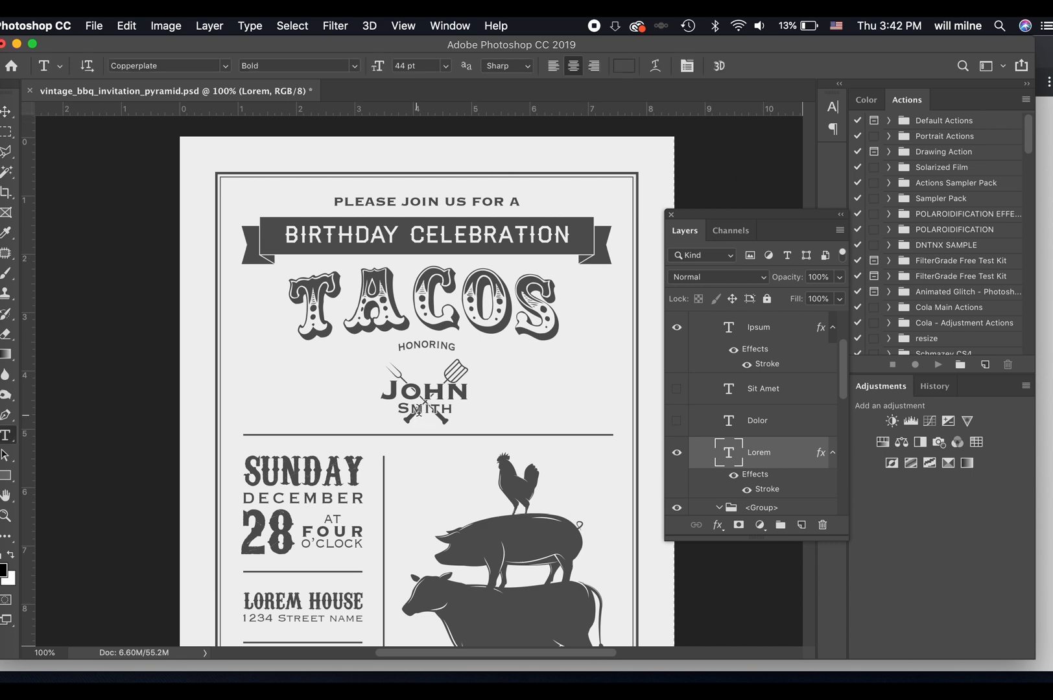
pyautogui.doubleClick(425, 408)
pyautogui.click(421, 67)
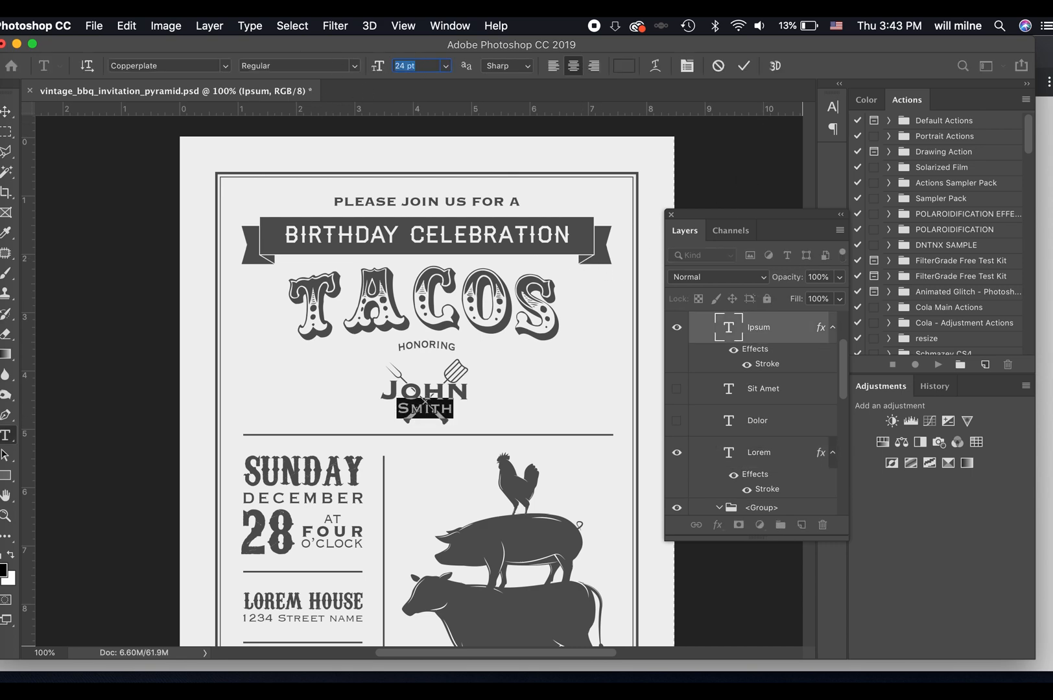
pyautogui.press('Return')
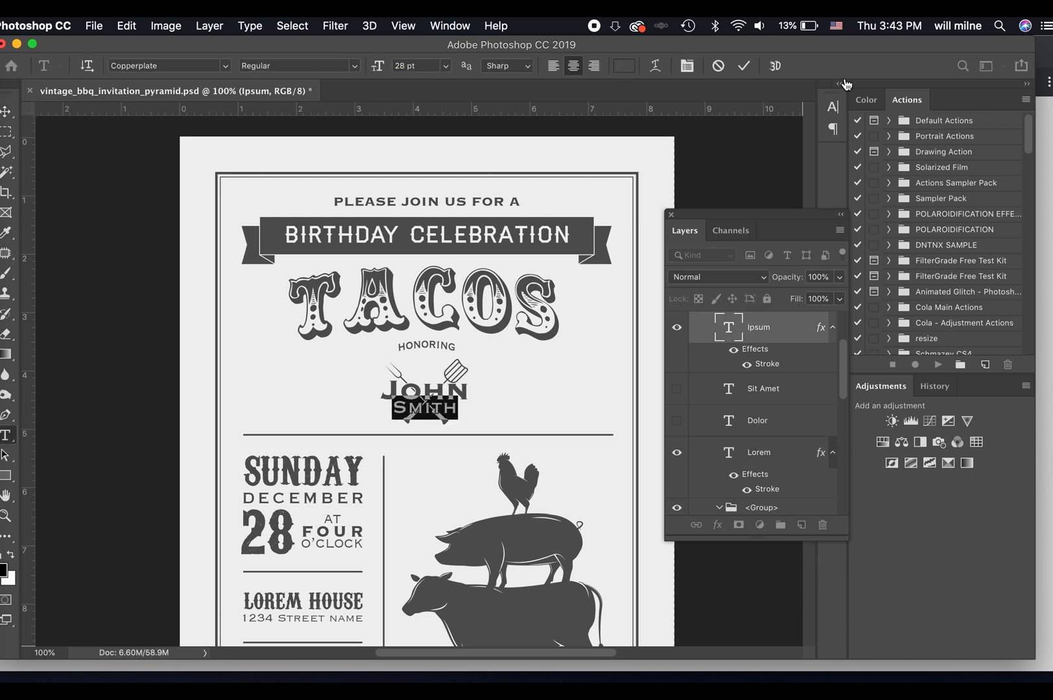
pyautogui.click(744, 67)
pyautogui.press('v')
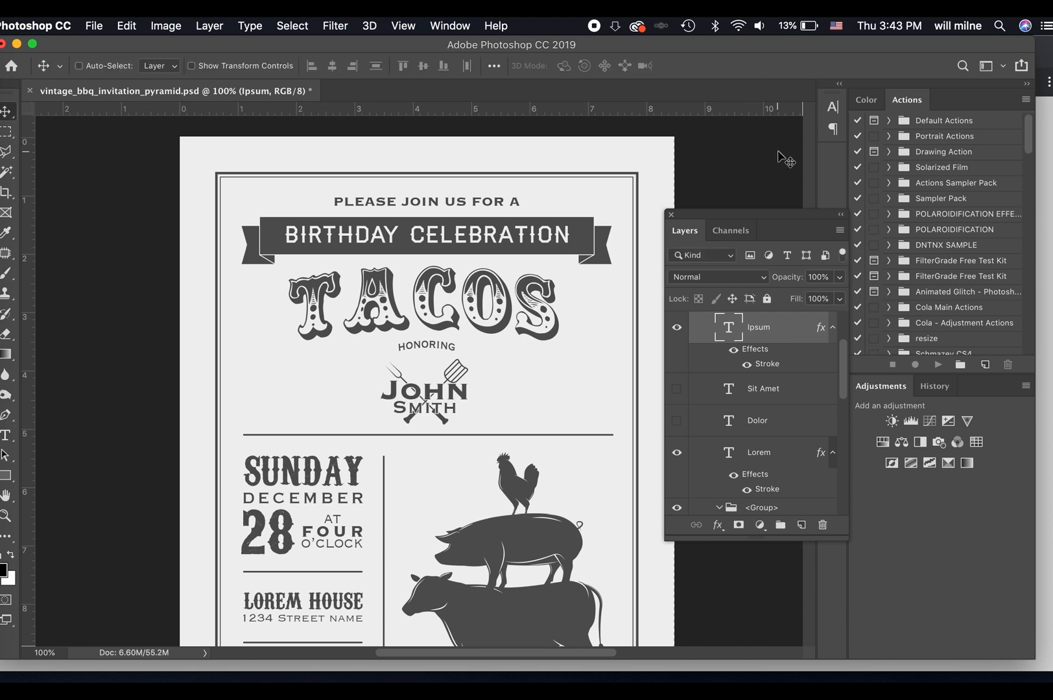
# Replace the month DECEMBER with APRIL in the date block.
pyautogui.scroll(-3, 447, 332)
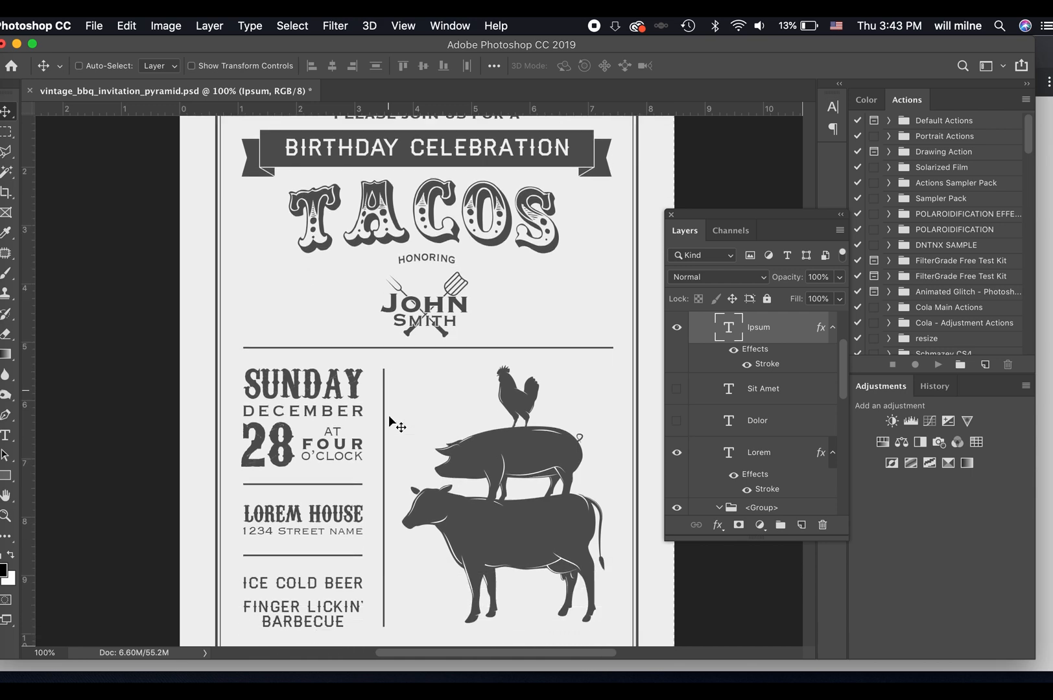
pyautogui.doubleClick(307, 406)
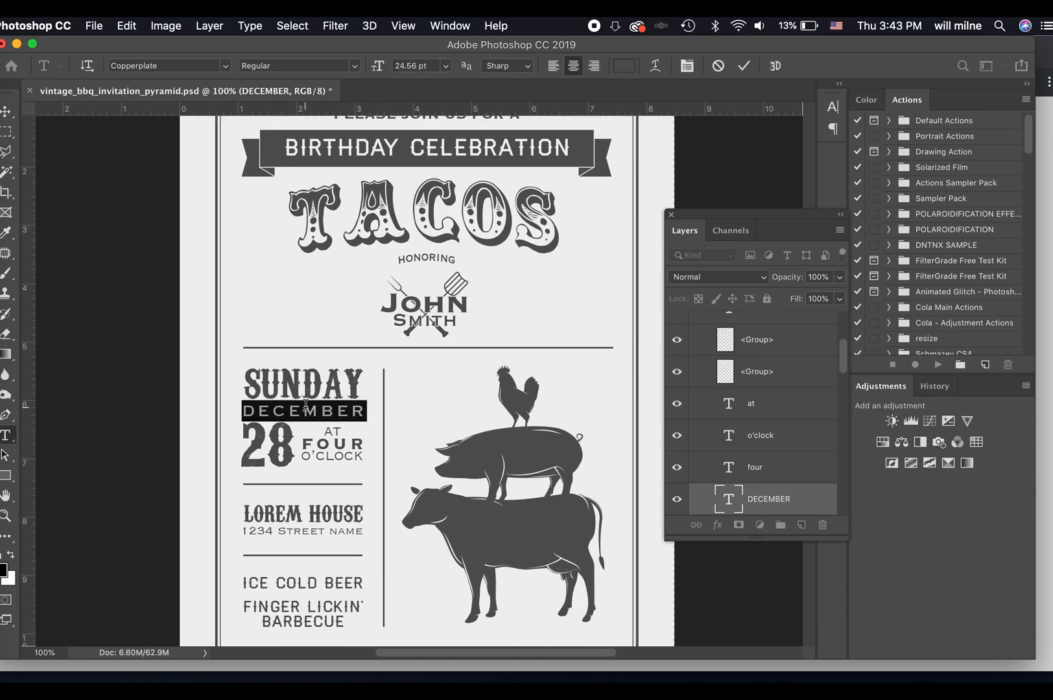
pyautogui.write('APRIL')
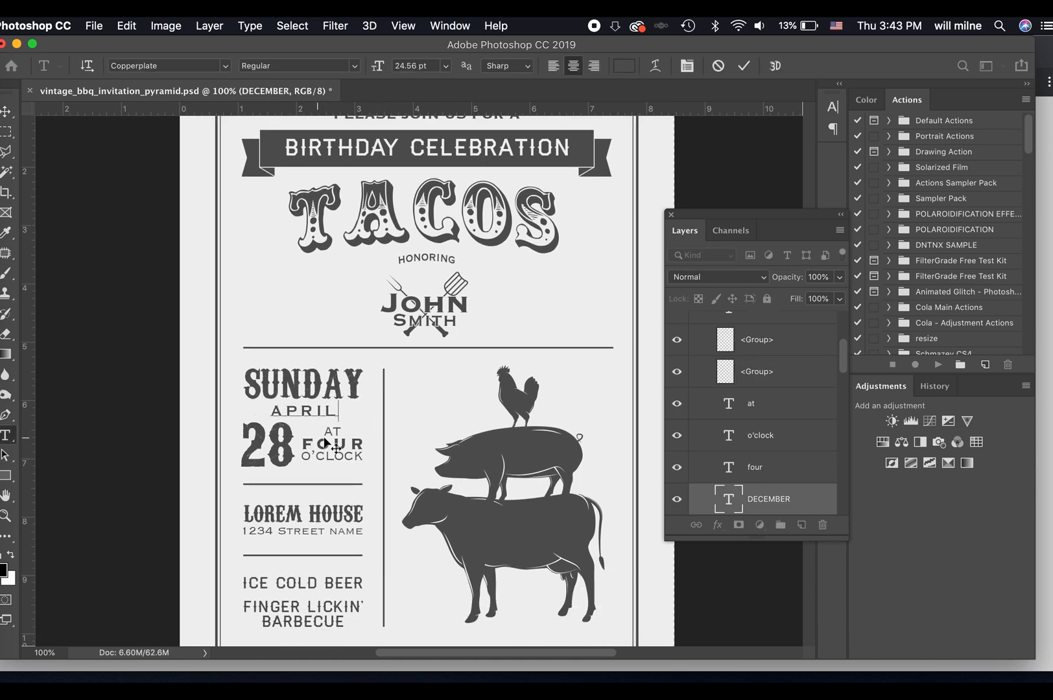
pyautogui.click(744, 65)
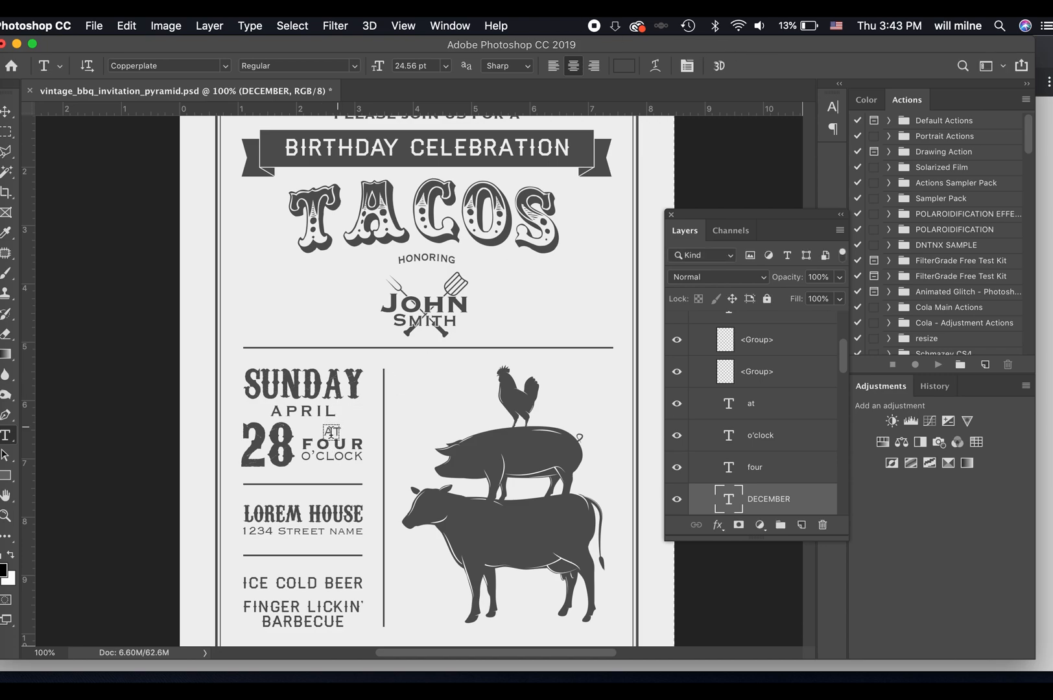
# Change the hour in the event time from FOUR to SIX and return to the Move tool.
pyautogui.moveTo(307, 444); pyautogui.dragTo(408, 444)
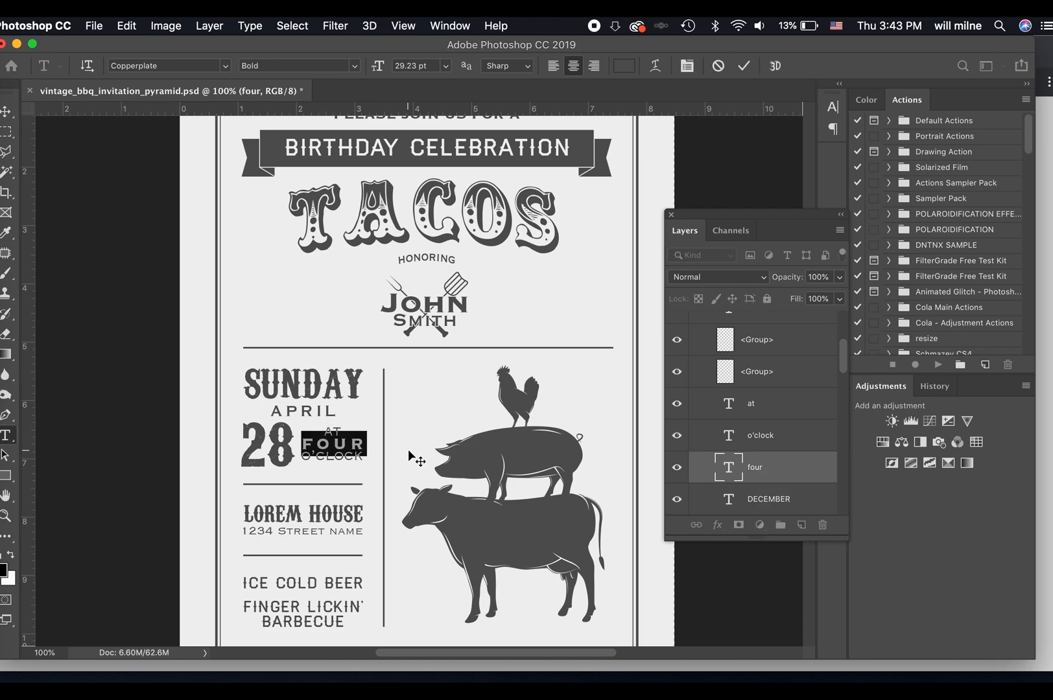
pyautogui.write('five')
pyautogui.press('BackSpace')
pyautogui.press('BackSpace')
pyautogui.press('BackSpace')
pyautogui.press('BackSpace')
pyautogui.write('six')
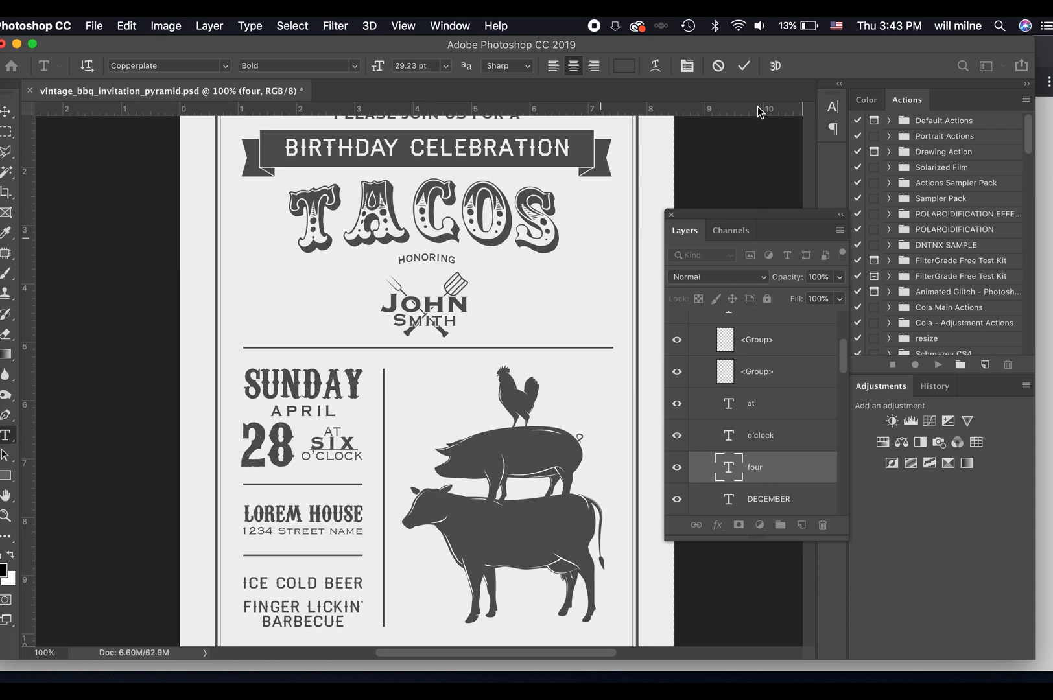
pyautogui.click(744, 65)
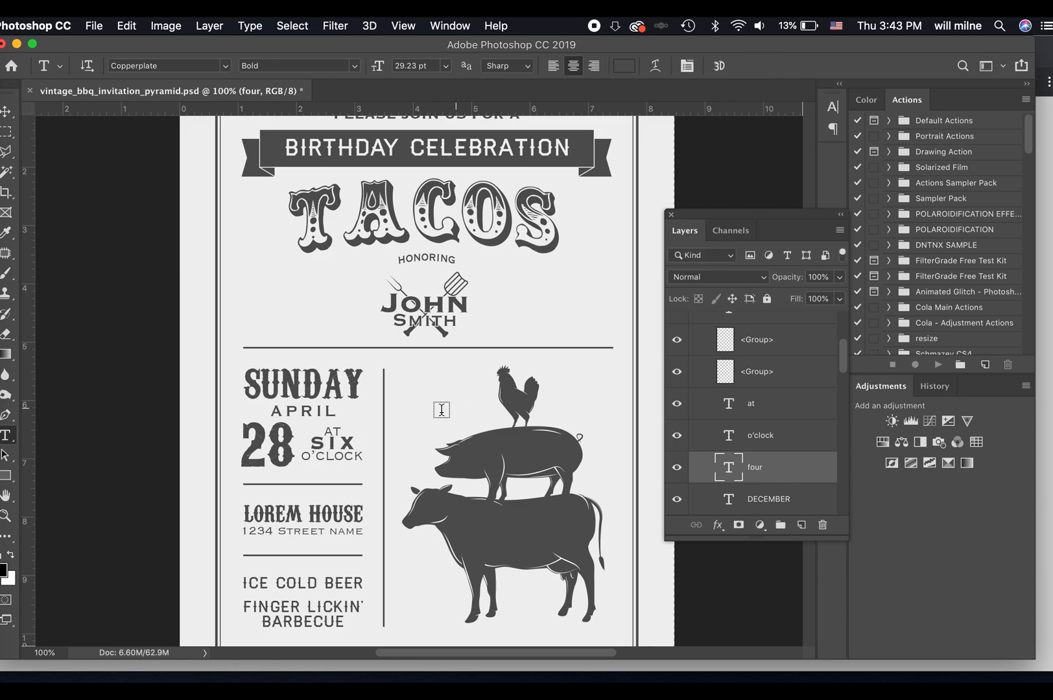
pyautogui.click(333, 430)
pyautogui.click(746, 67)
pyautogui.press('v')
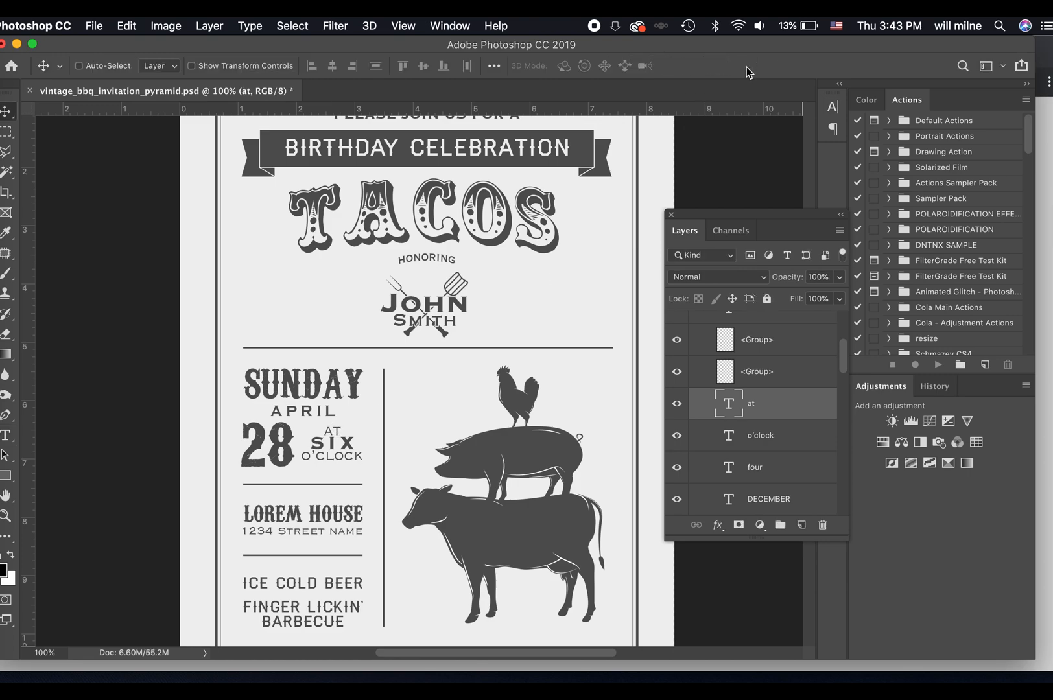
# Accept the missing-font substitution for the LOREM HOUSE line and set its font to Circus, matching the TACOS title.
pyautogui.scroll(-2, 514, 278)
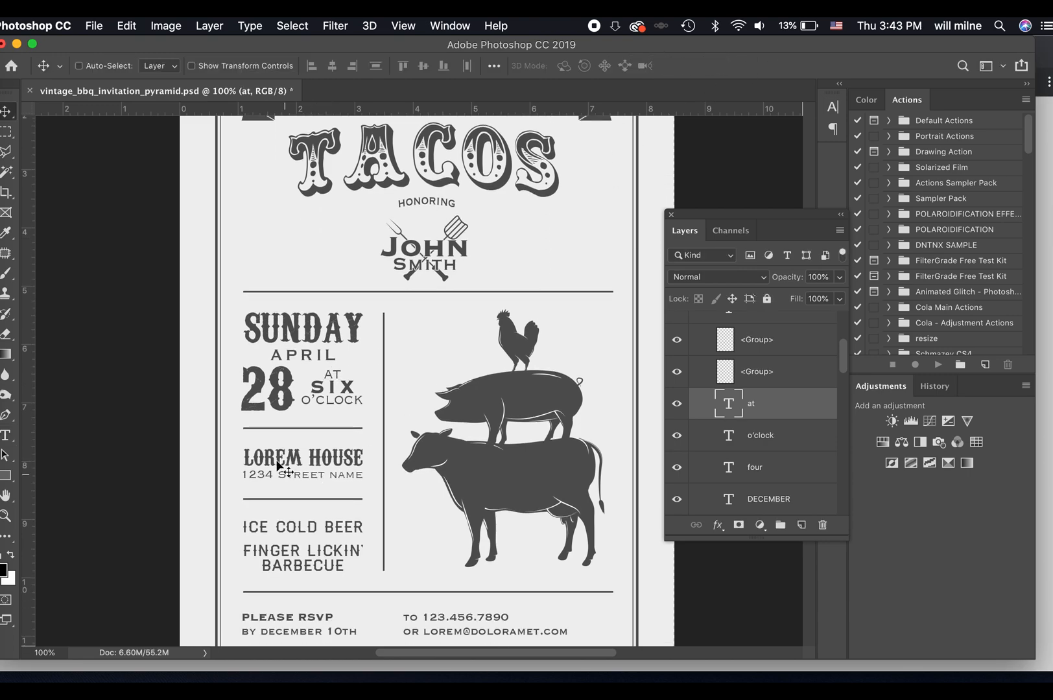
pyautogui.press('t')
pyautogui.moveTo(252, 456); pyautogui.dragTo(416, 458)
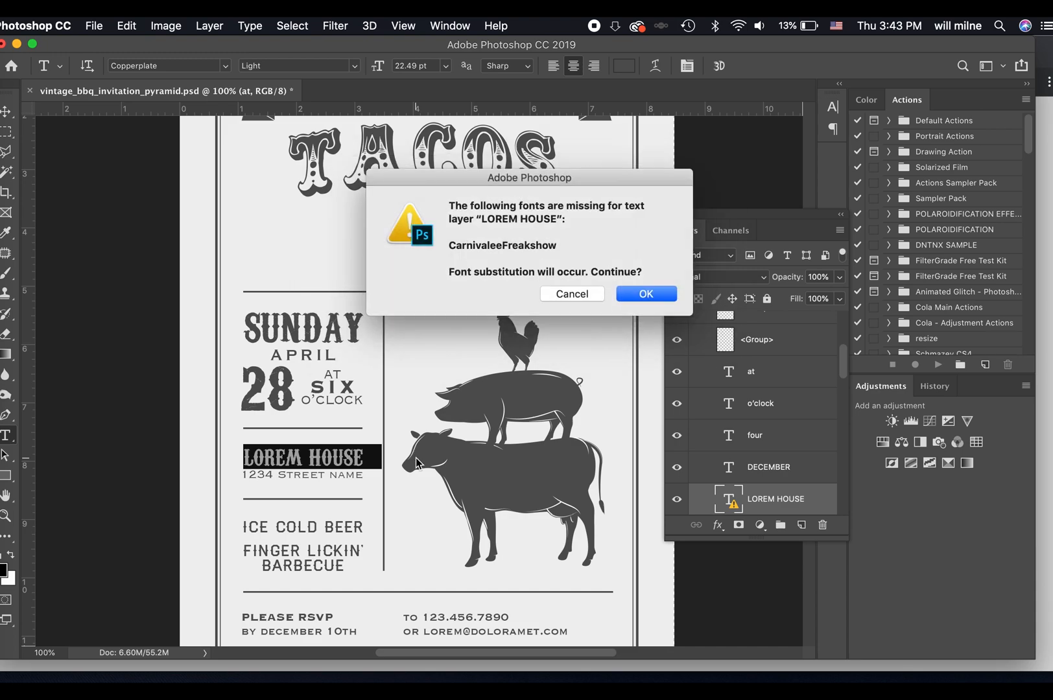
pyautogui.click(640, 293)
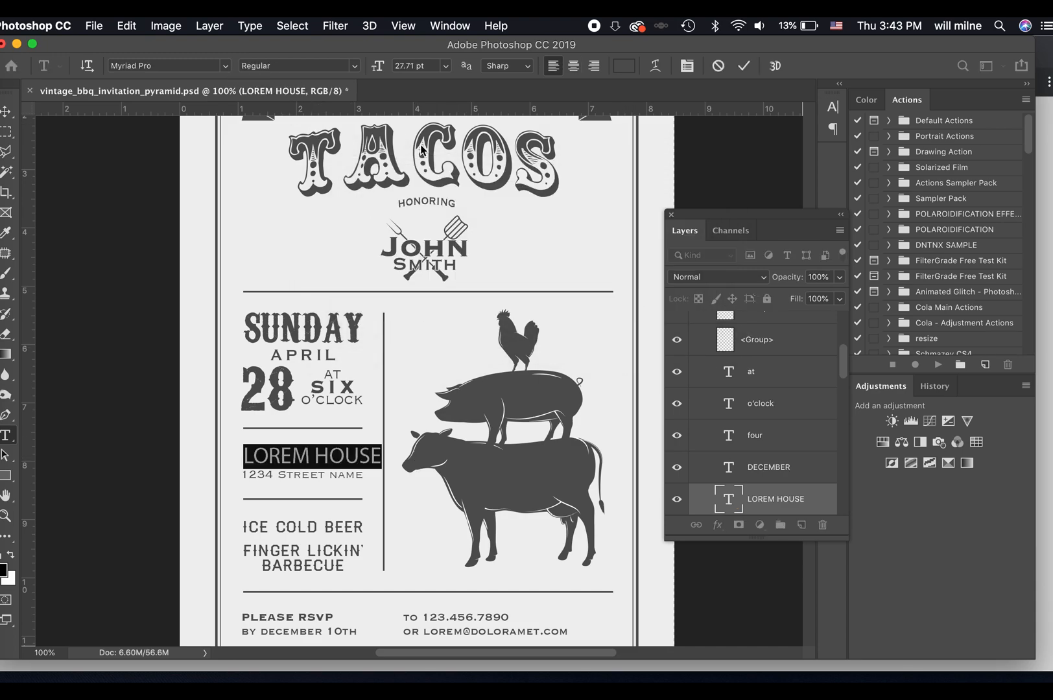
pyautogui.click(415, 179)
pyautogui.click(354, 162)
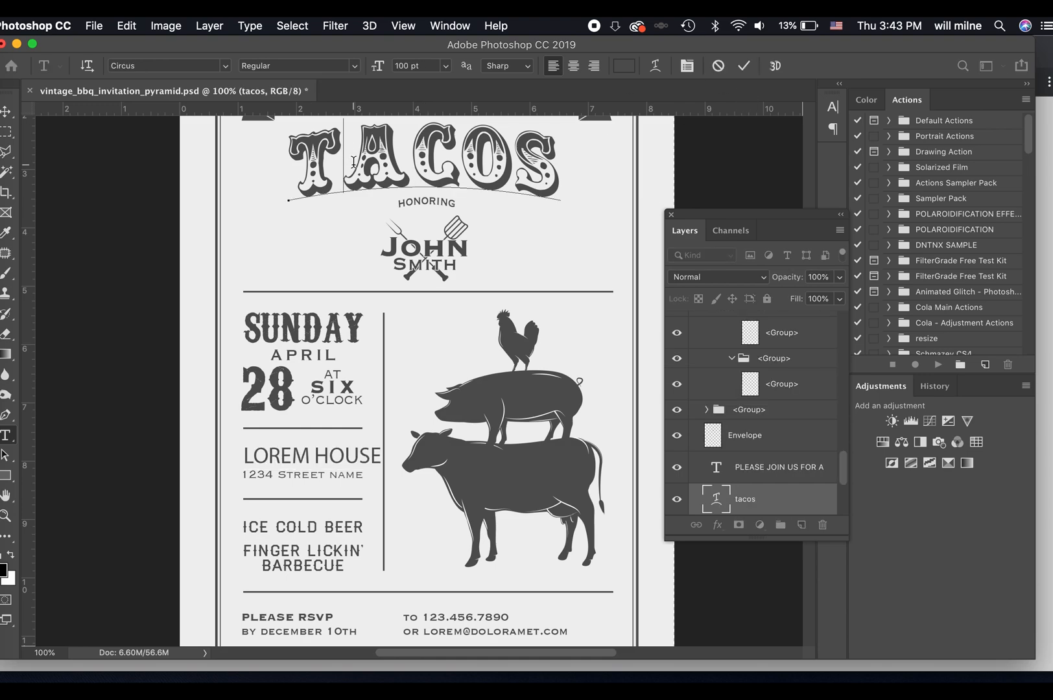
pyautogui.click(743, 66)
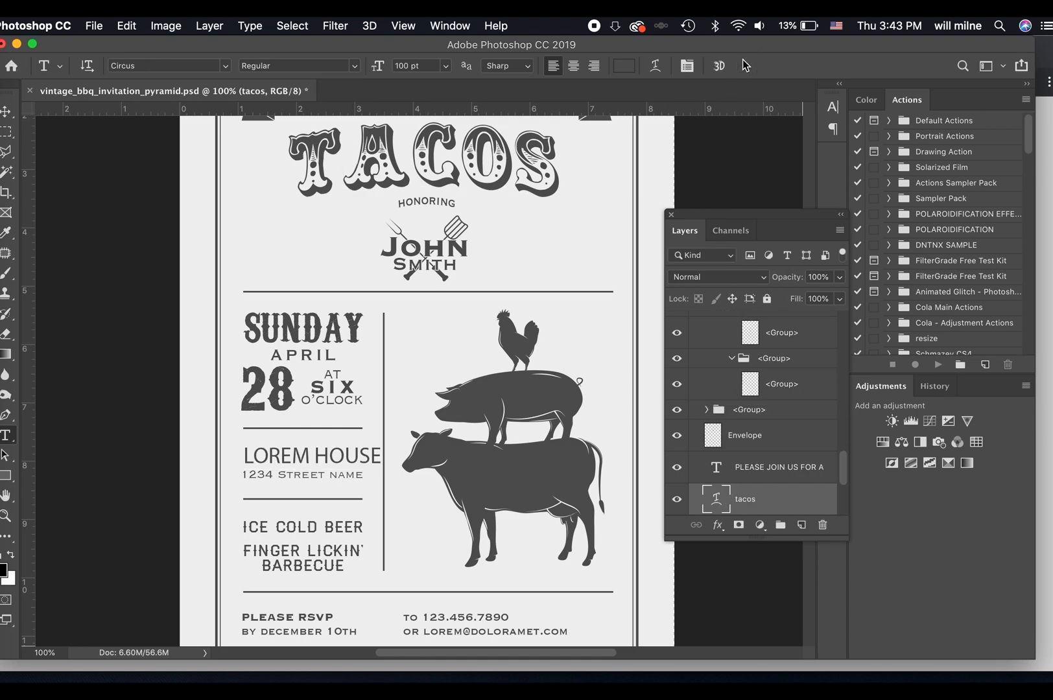
pyautogui.tripleClick(282, 456)
pyautogui.click(168, 67)
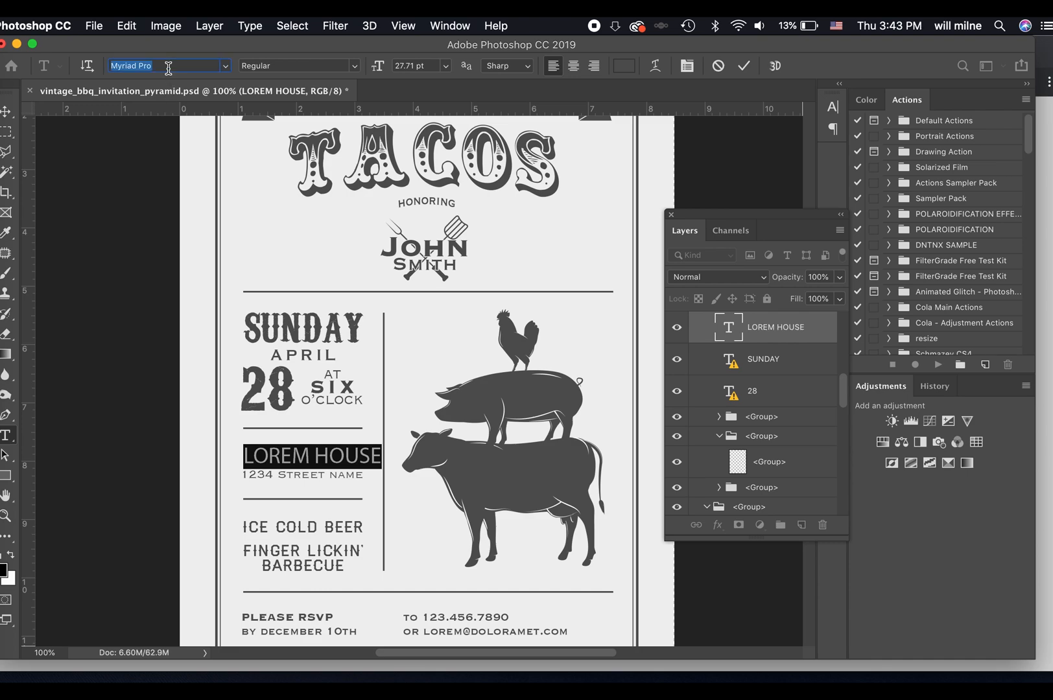
pyautogui.write('Circus')
pyautogui.press('Return')
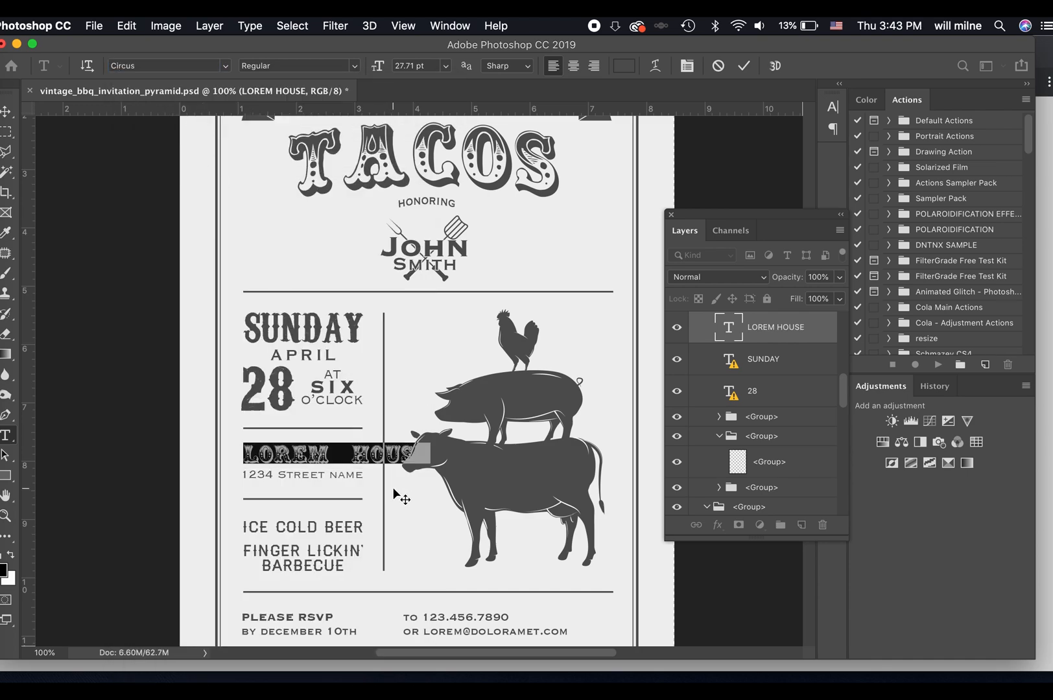
# Replace the LOREM HOUSE wording with the honoree's first name in possessive form followed by HOUSE.
pyautogui.write("JOHN'S")
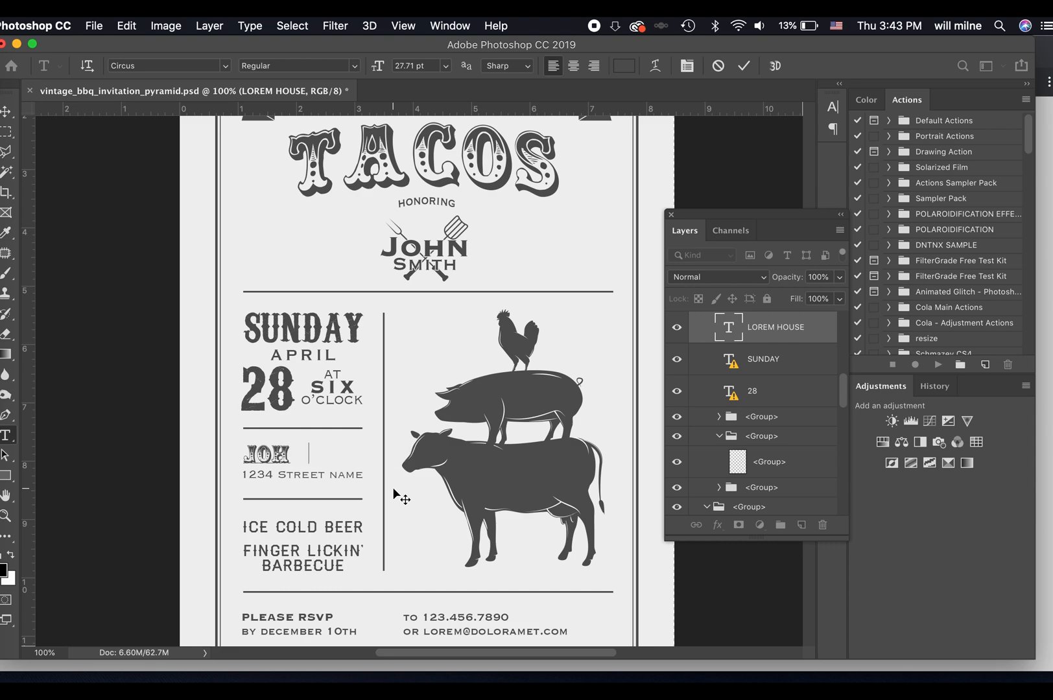
pyautogui.press('BackSpace')
pyautogui.press('BackSpace')
pyautogui.press('BackSpace')
pyautogui.write("N'S HOUSE")
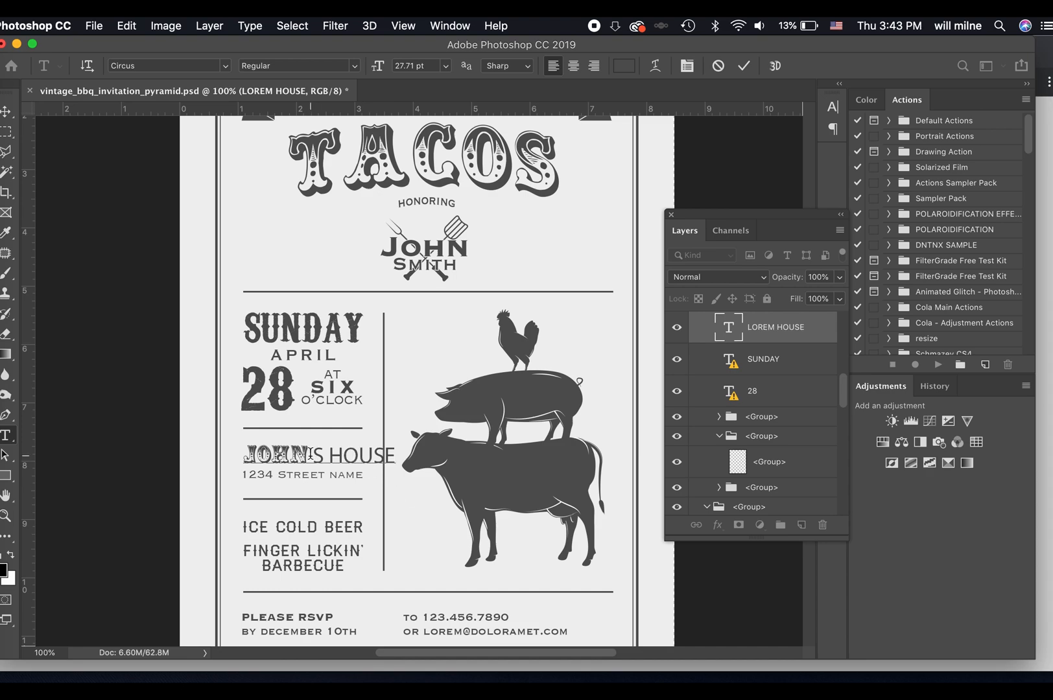
# Apply the Circus font to the rest of the venue line and delete its apostrophe.
pyautogui.moveTo(309, 455); pyautogui.dragTo(397, 456)
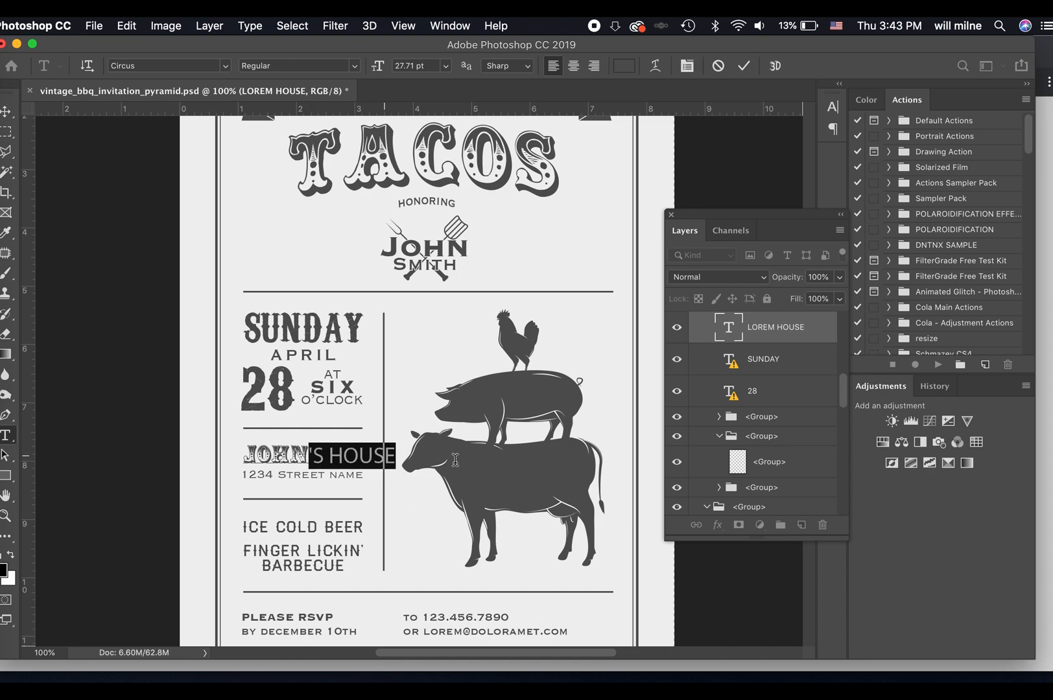
pyautogui.click(226, 66)
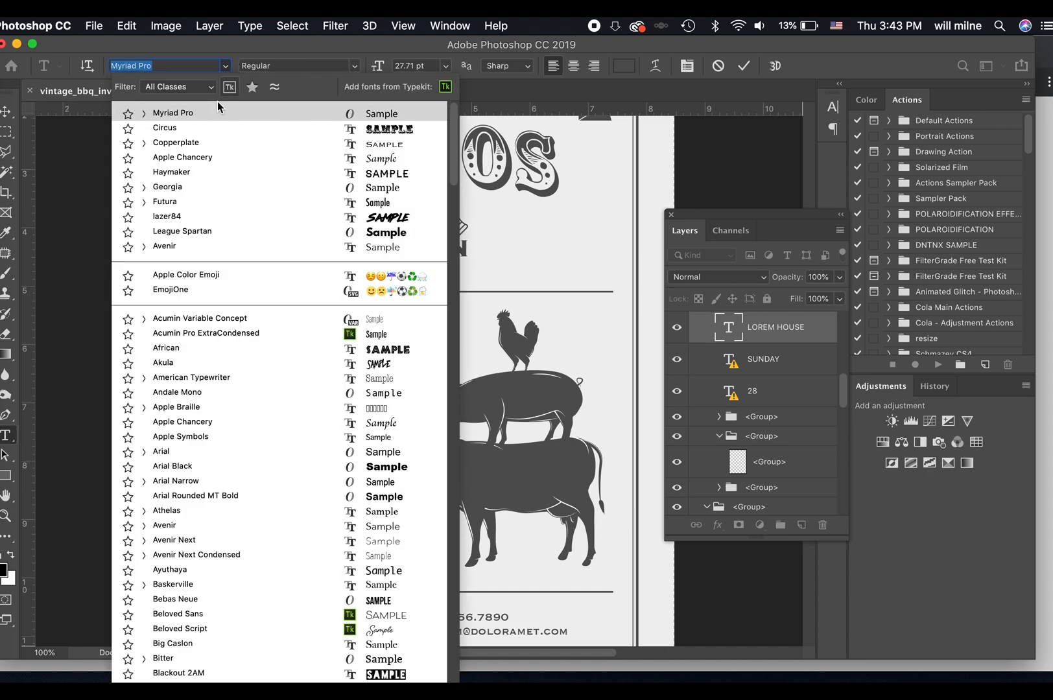
pyautogui.click(206, 128)
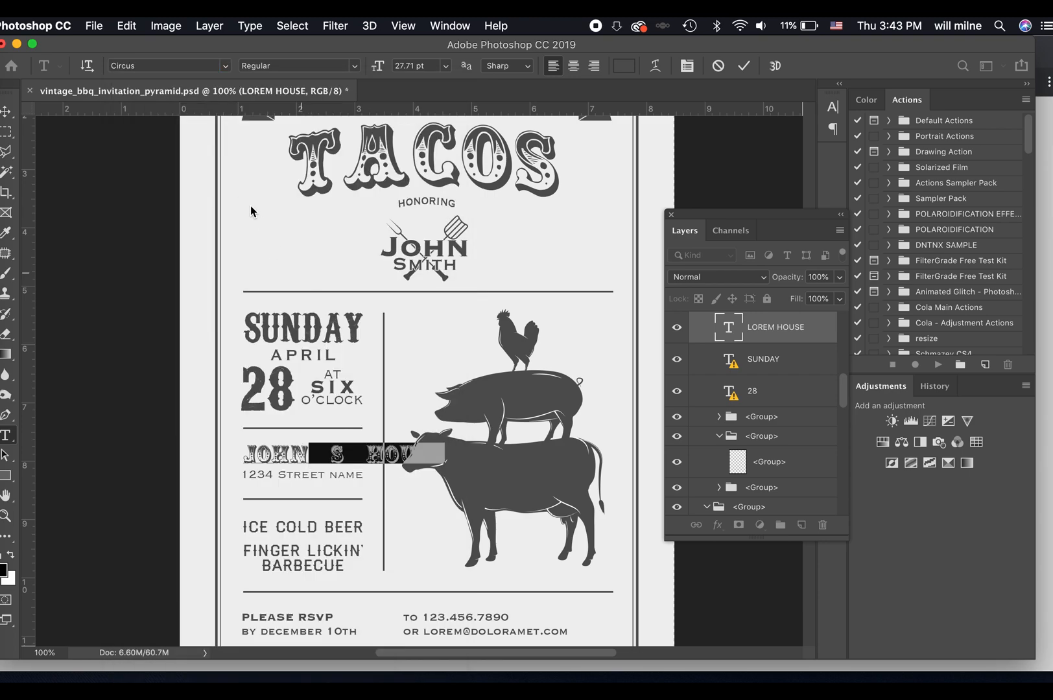
pyautogui.click(330, 452)
pyautogui.press('Delete')
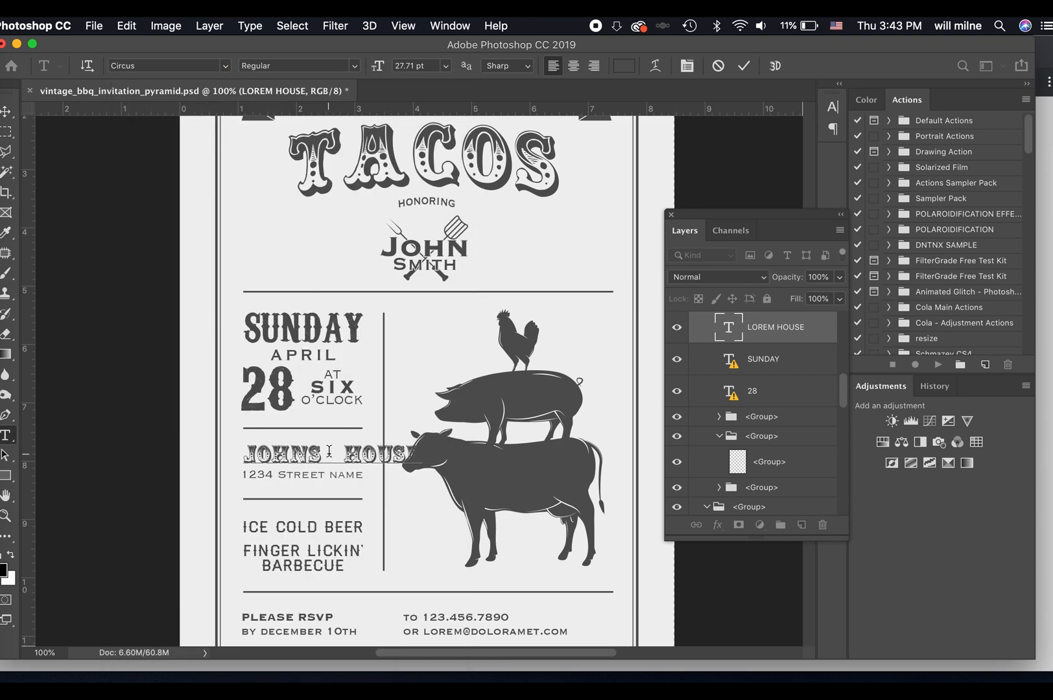
# Break the venue text so HOUSE sits on a second line, and move the text slightly upward.
pyautogui.moveTo(247, 457); pyautogui.dragTo(325, 456)
pyautogui.click(325, 456)
pyautogui.press('Return')
pyautogui.press('Delete')
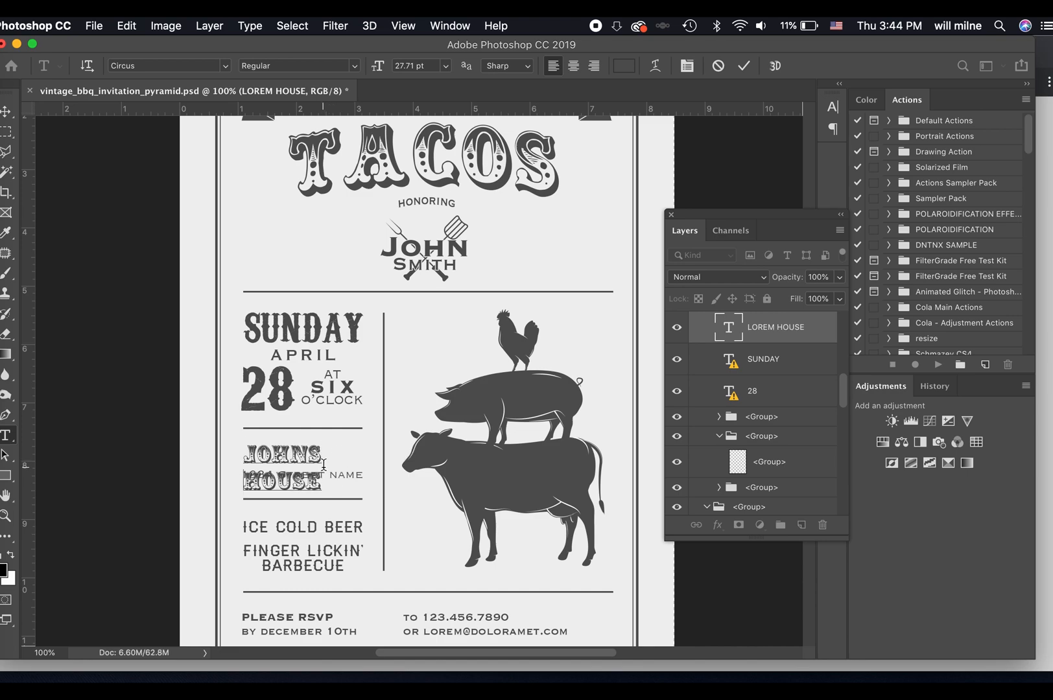
pyautogui.click(6, 111)
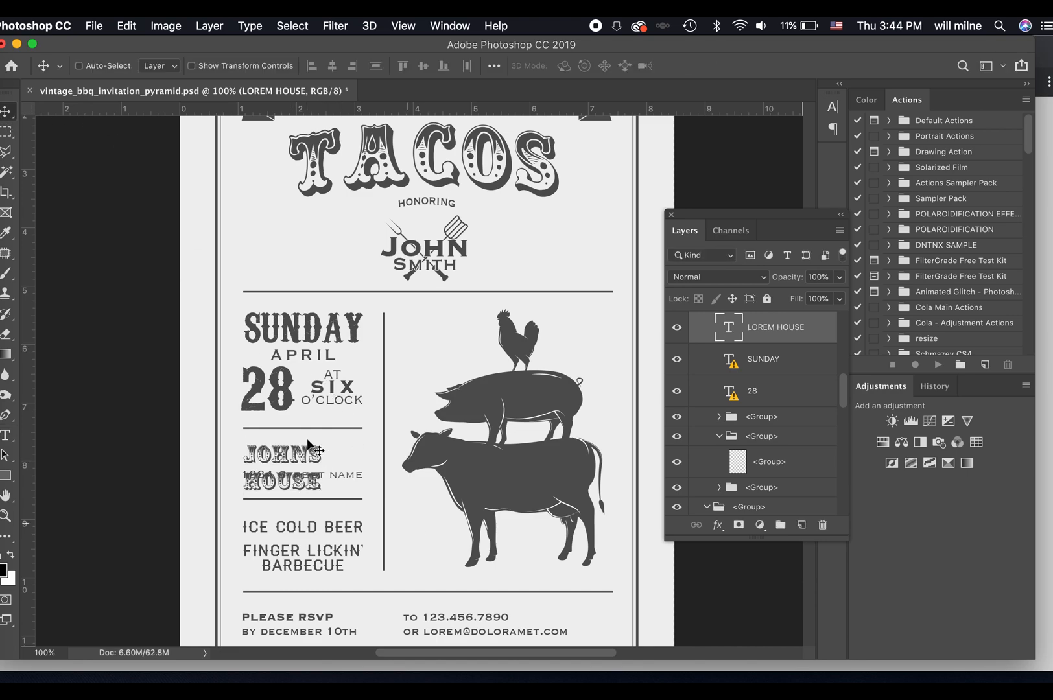
pyautogui.moveTo(304, 451); pyautogui.dragTo(304, 441)
pyautogui.press('t')
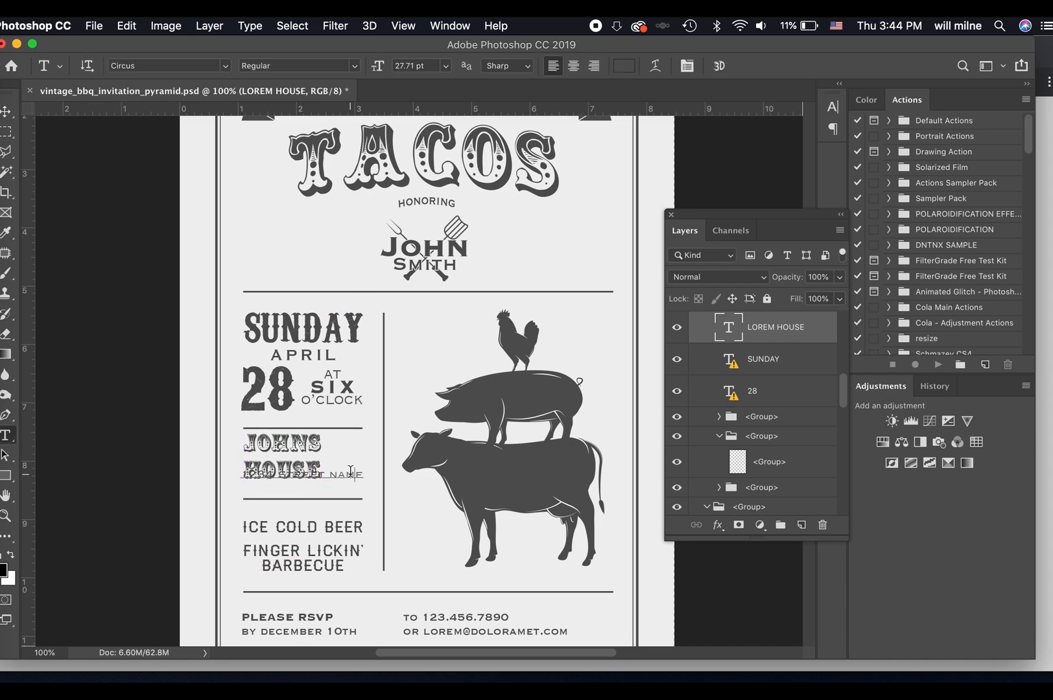
pyautogui.click(350, 471)
pyautogui.click(718, 65)
pyautogui.scroll(-5, 494, 437)
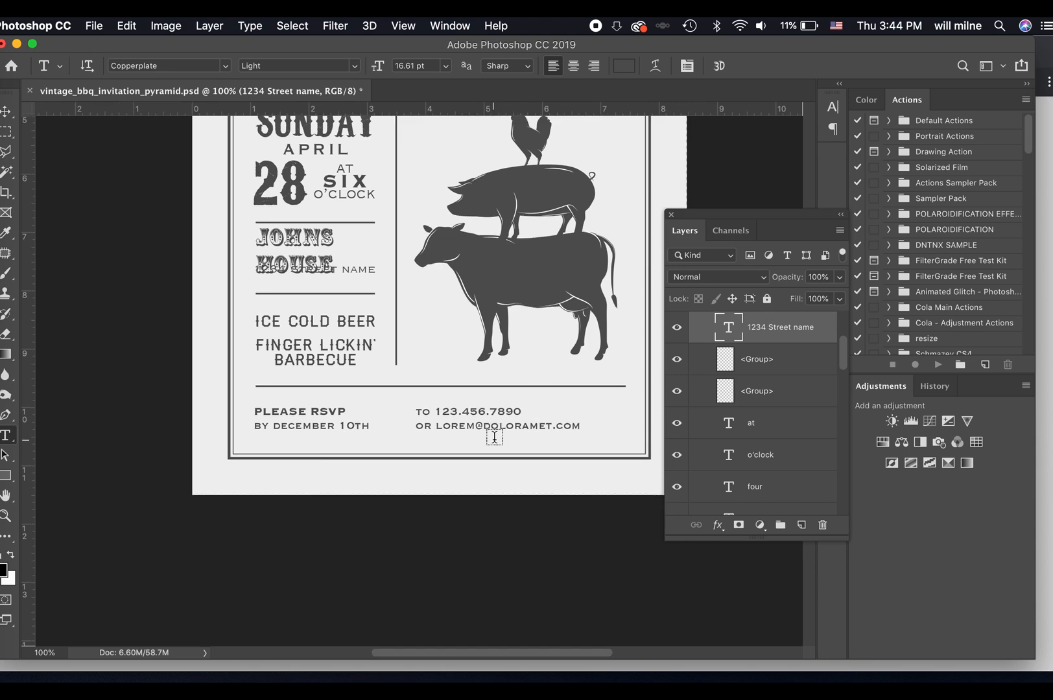
pyautogui.hscroll(2, 494, 436)
pyautogui.scroll(3, 494, 437)
pyautogui.scroll(2, 484, 405)
pyautogui.hscroll(1, 484, 405)
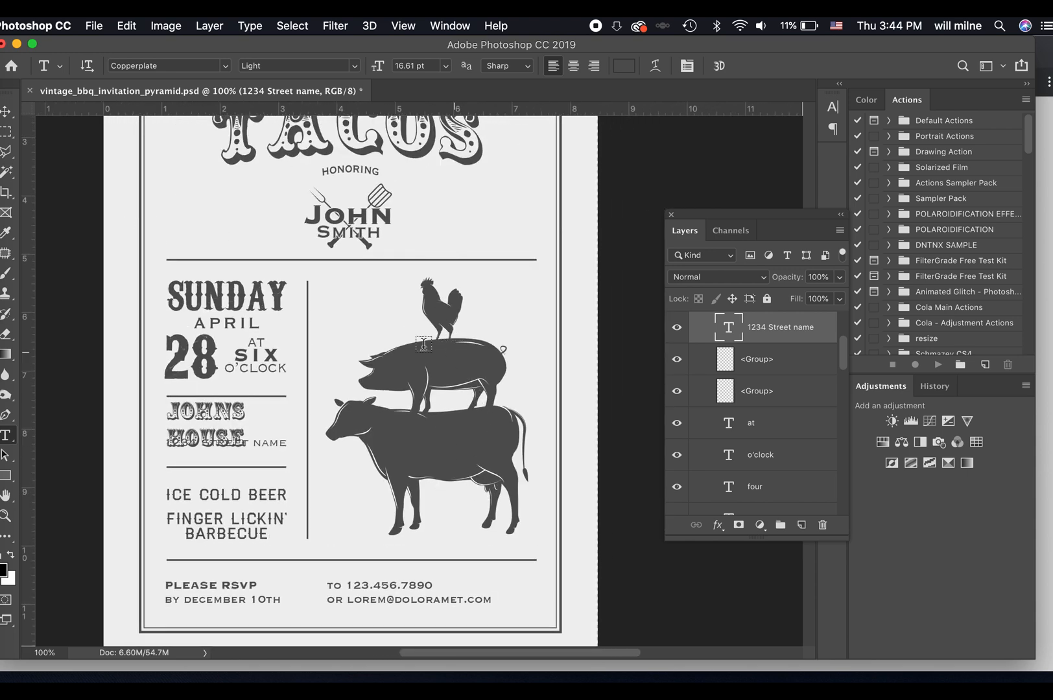
# Switch to Chrome and search Google Images for TACO VECTOR.
pyautogui.click(1, 96)
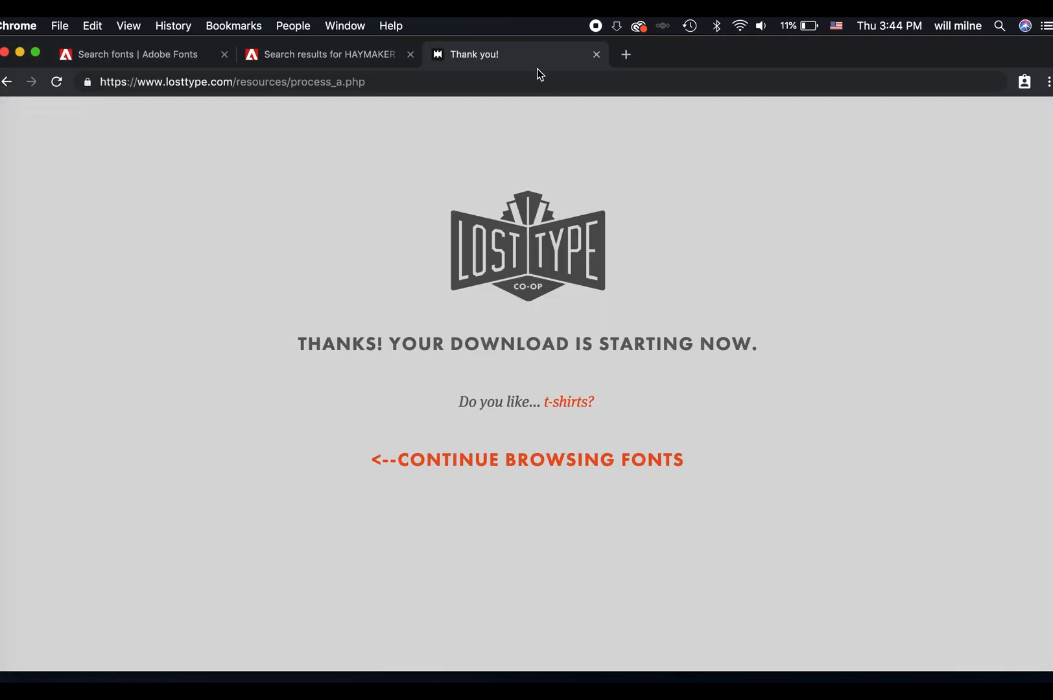
pyautogui.click(534, 77)
pyautogui.write('TACO VECTOR')
pyautogui.press('Return')
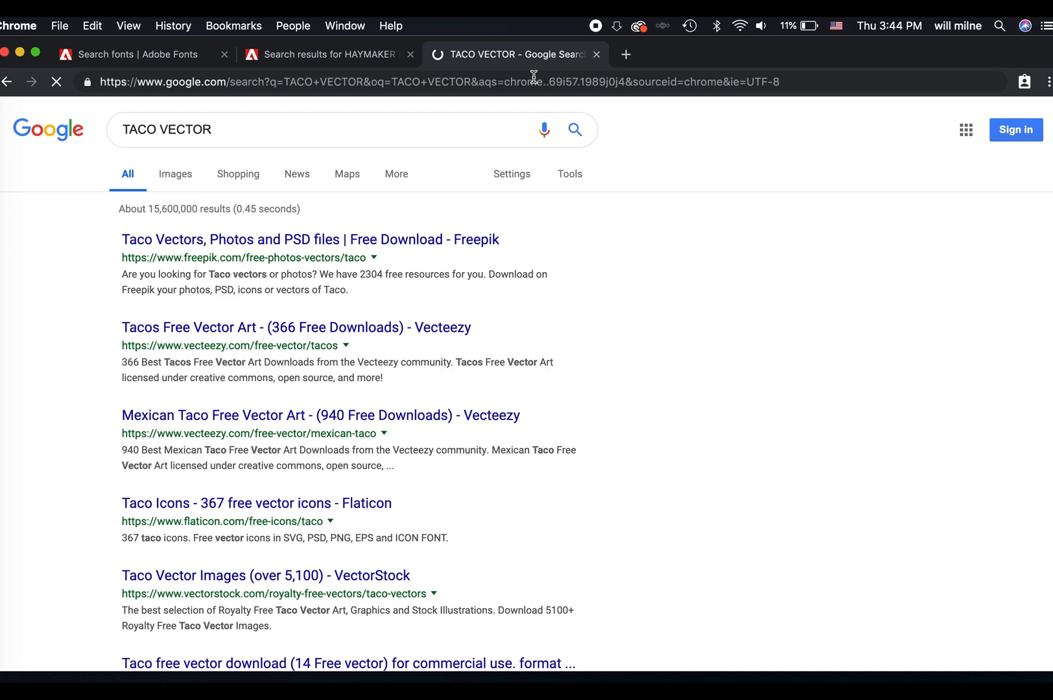
pyautogui.click(176, 175)
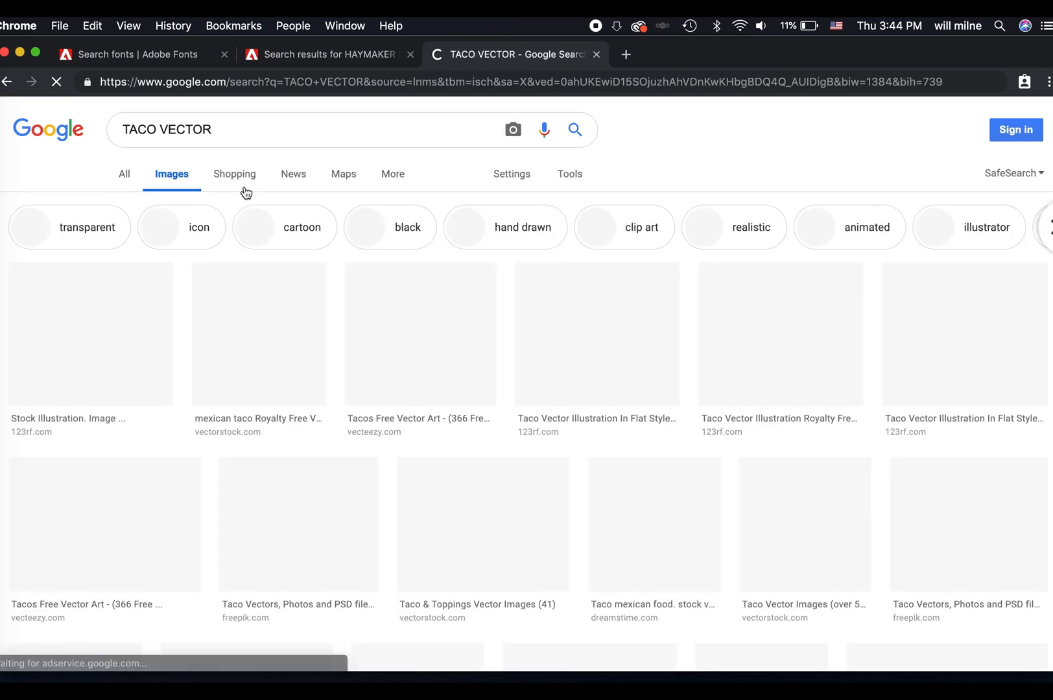
# Refine the image search to TACO VECTOR ICON.
pyautogui.click(300, 131)
pyautogui.write('ICON')
pyautogui.press('Return')
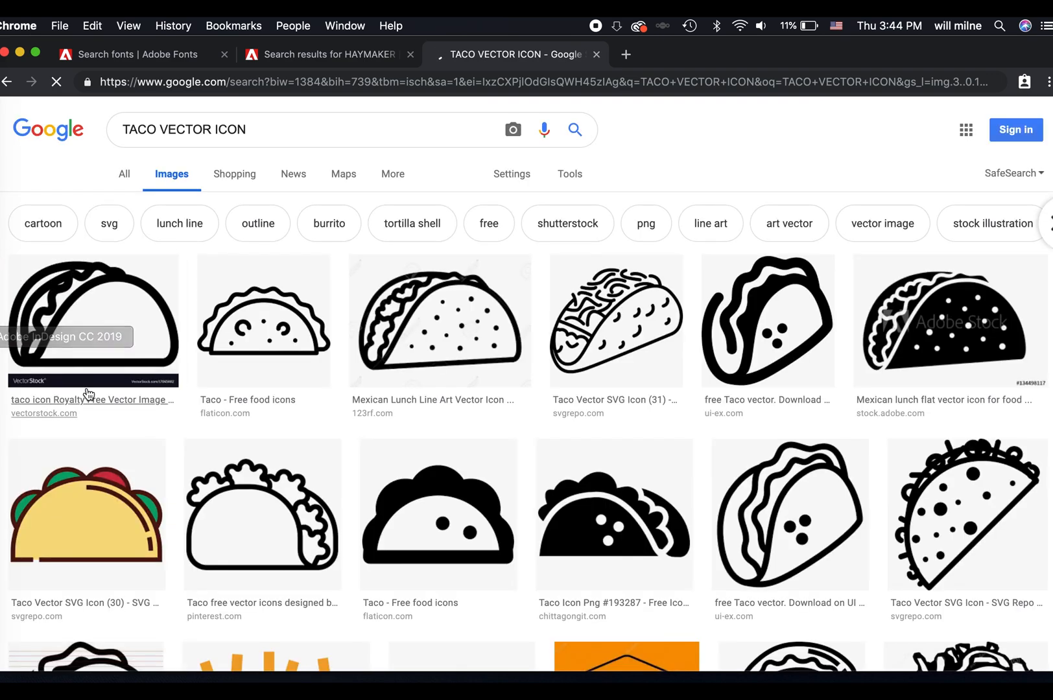
# Open the preview of the yellow taco icon from svgrepo.com and copy the image.
pyautogui.click(104, 514)
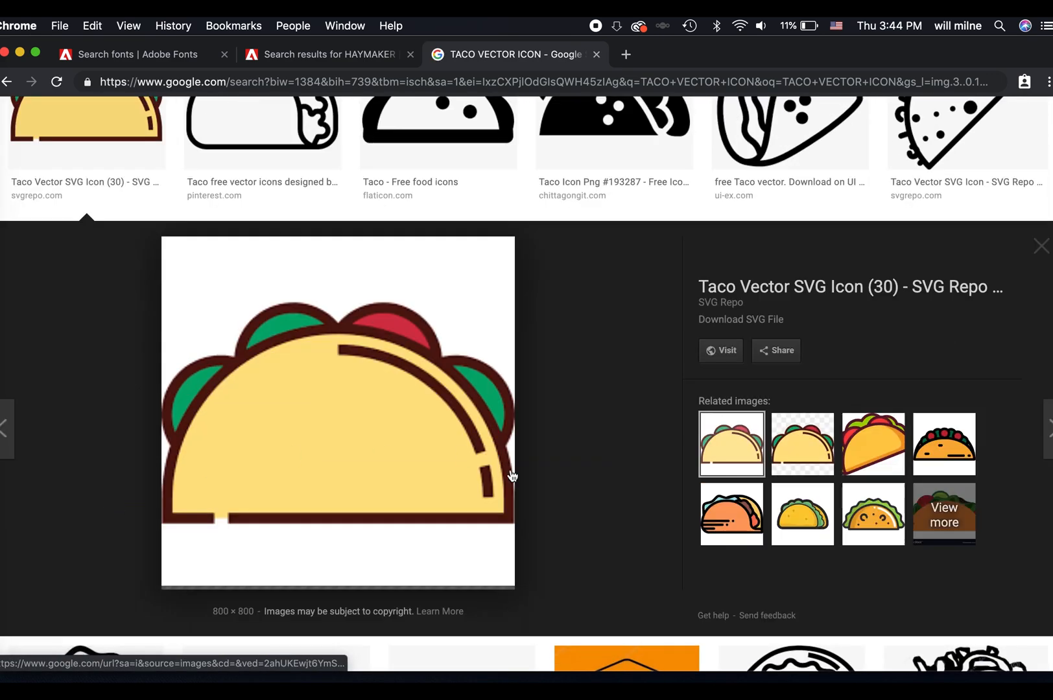
pyautogui.rightClick(465, 478)
pyautogui.click(533, 606)
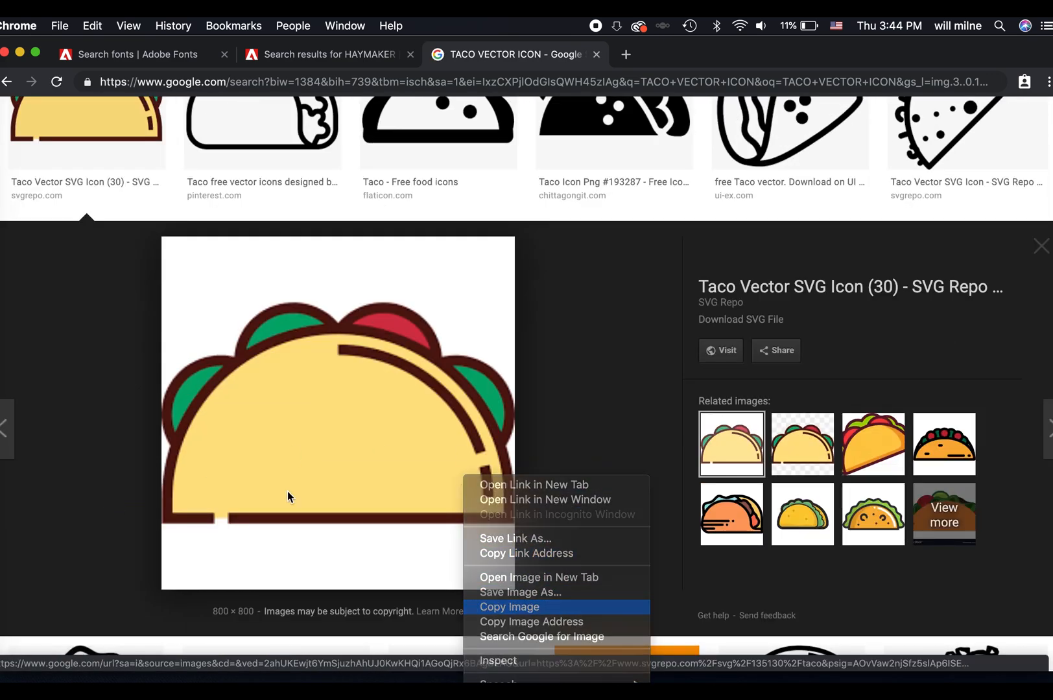
# Switch to Photoshop and delete the pig silhouette from the animal pyramid.
pyautogui.click(3, 425)
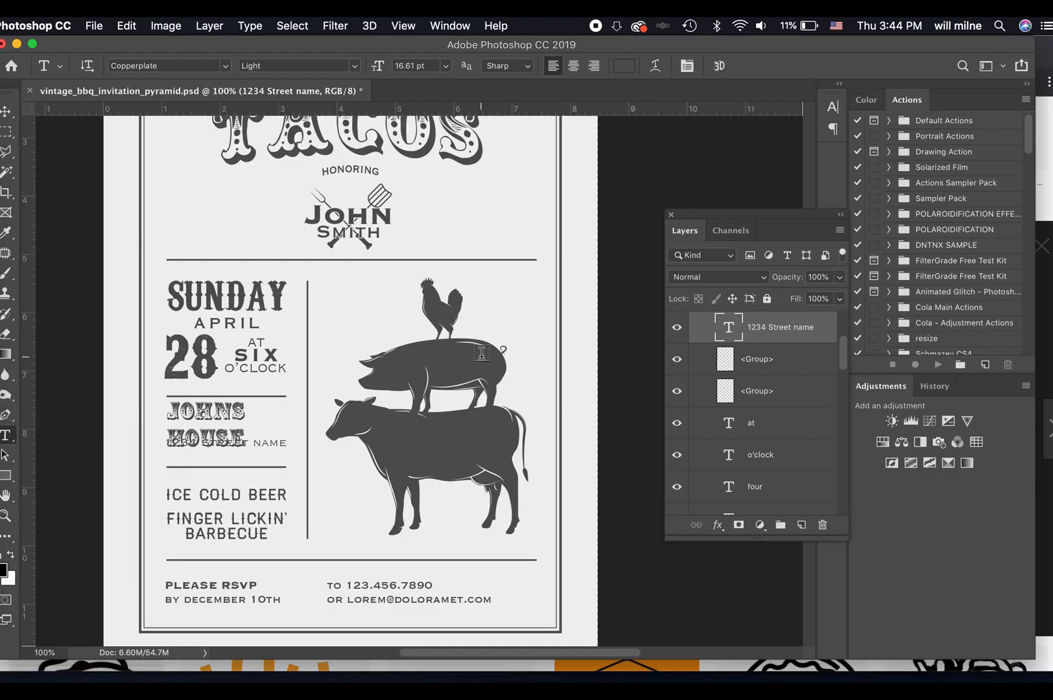
pyautogui.press('v')
pyautogui.keyDown('super'); pyautogui.click(491, 379); pyautogui.keyUp('super')
pyautogui.press('Delete')
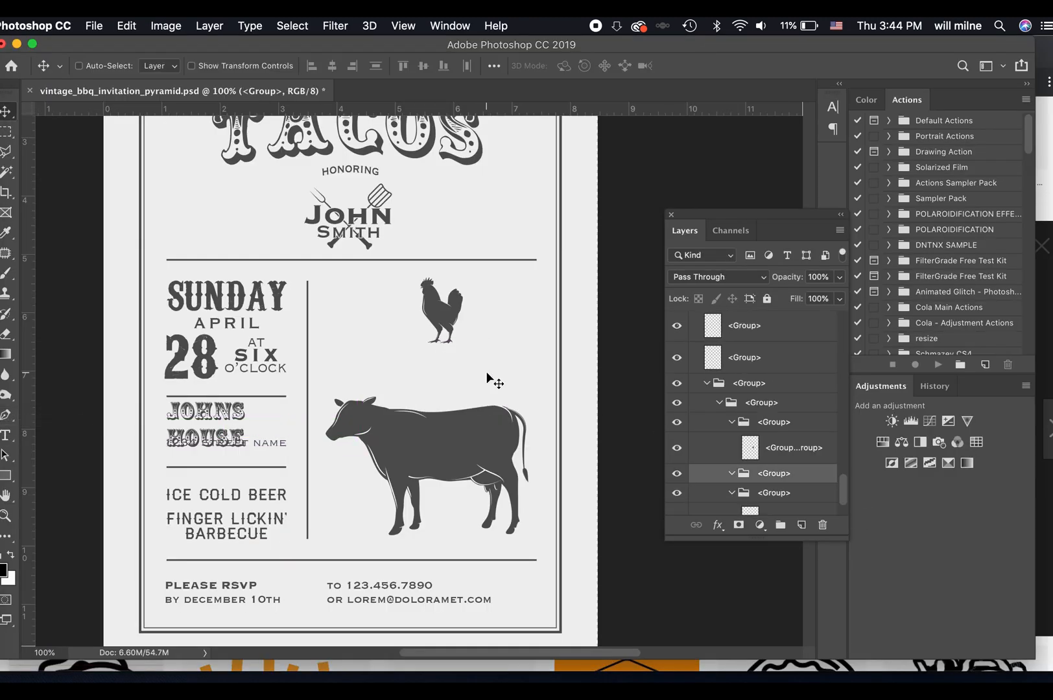
# Hide the cow and rooster silhouette layers and paste the copied taco image into the invitation.
pyautogui.keyDown('super'); pyautogui.click(489, 447); pyautogui.keyUp('super')
pyautogui.click(677, 499)
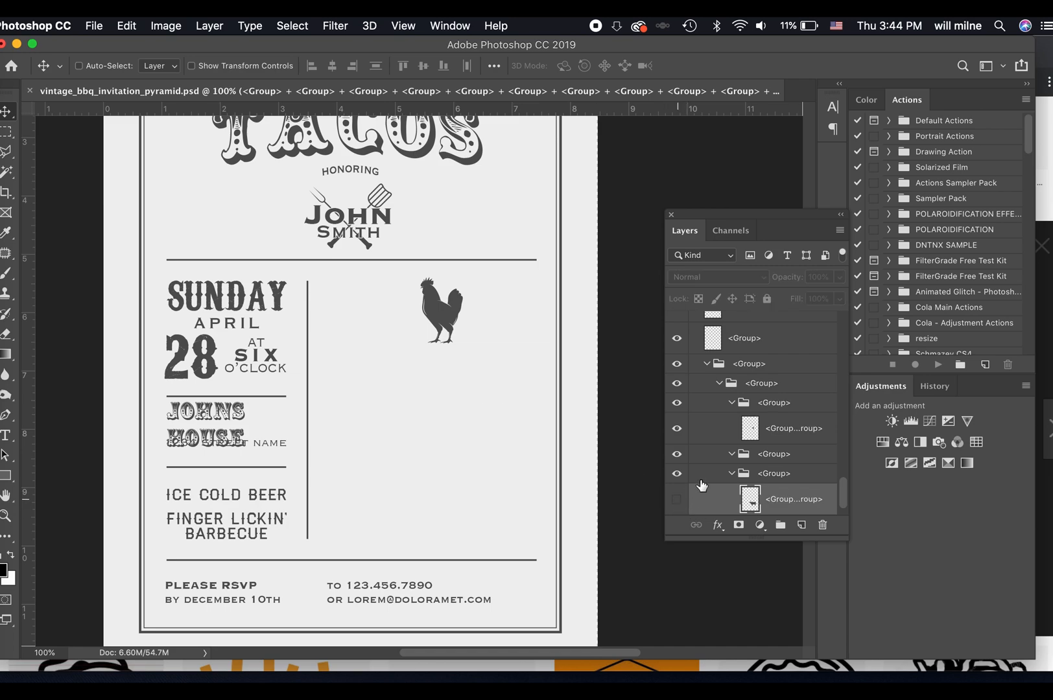
pyautogui.scroll(-1, 734, 483)
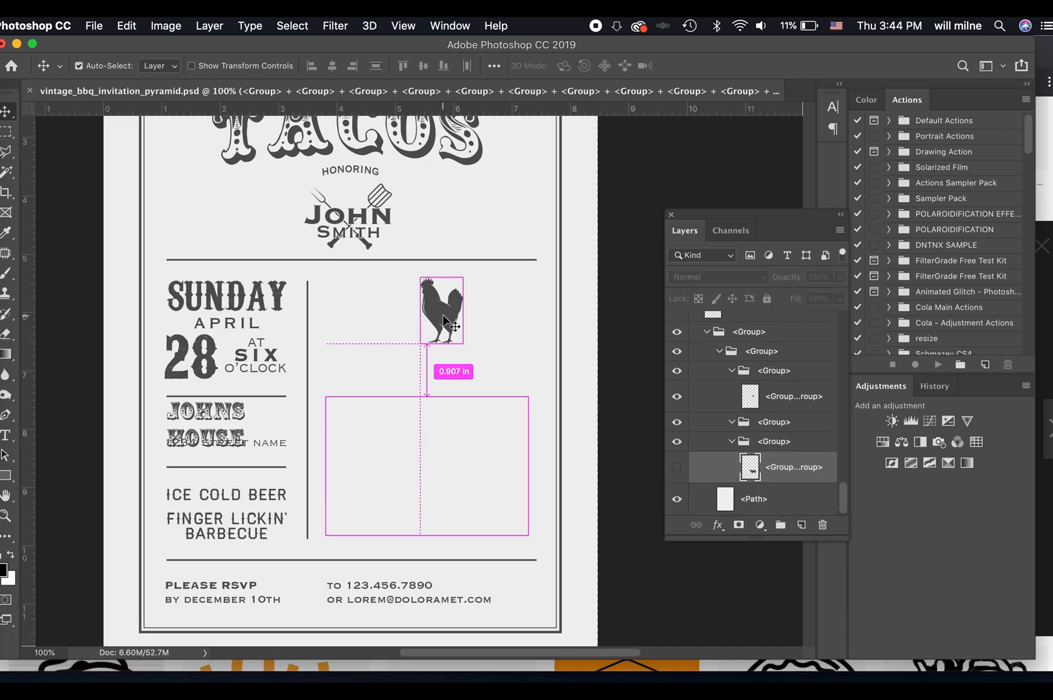
pyautogui.click(706, 409)
pyautogui.click(676, 399)
pyautogui.press('super+v')
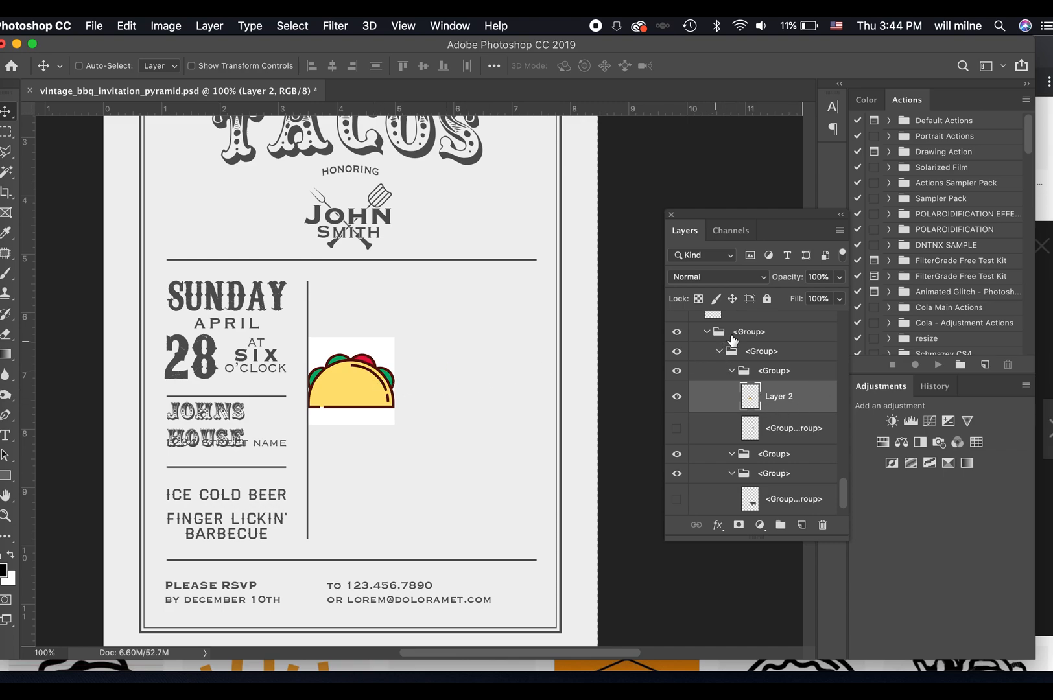
# Collapse the expanded subgroups inside the Layer 1 group to shorten the layer list.
pyautogui.scroll(6, 729, 387)
pyautogui.scroll(9, 636, 376)
pyautogui.scroll(8, 740, 365)
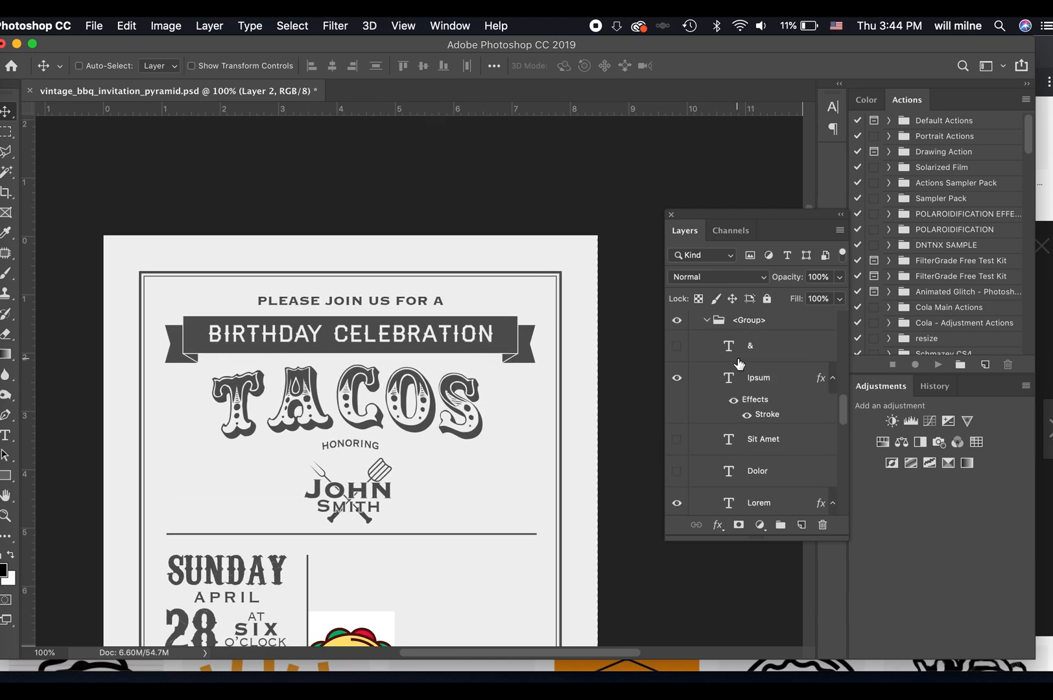
pyautogui.click(707, 320)
pyautogui.click(705, 340)
pyautogui.scroll(-5, 714, 357)
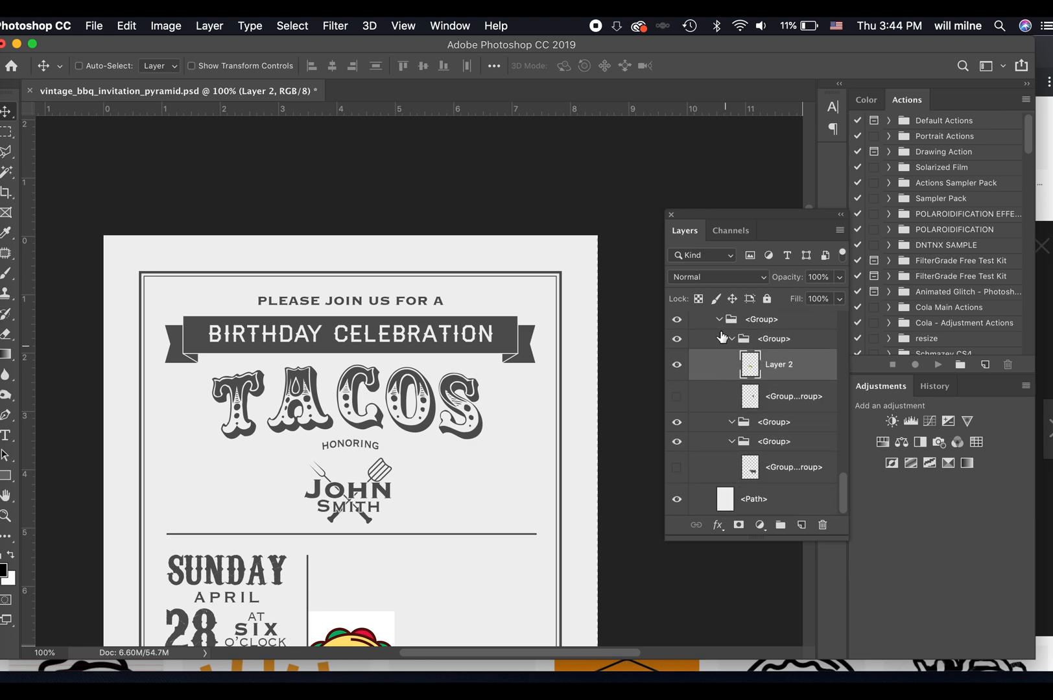
pyautogui.scroll(3, 720, 328)
pyautogui.click(708, 357)
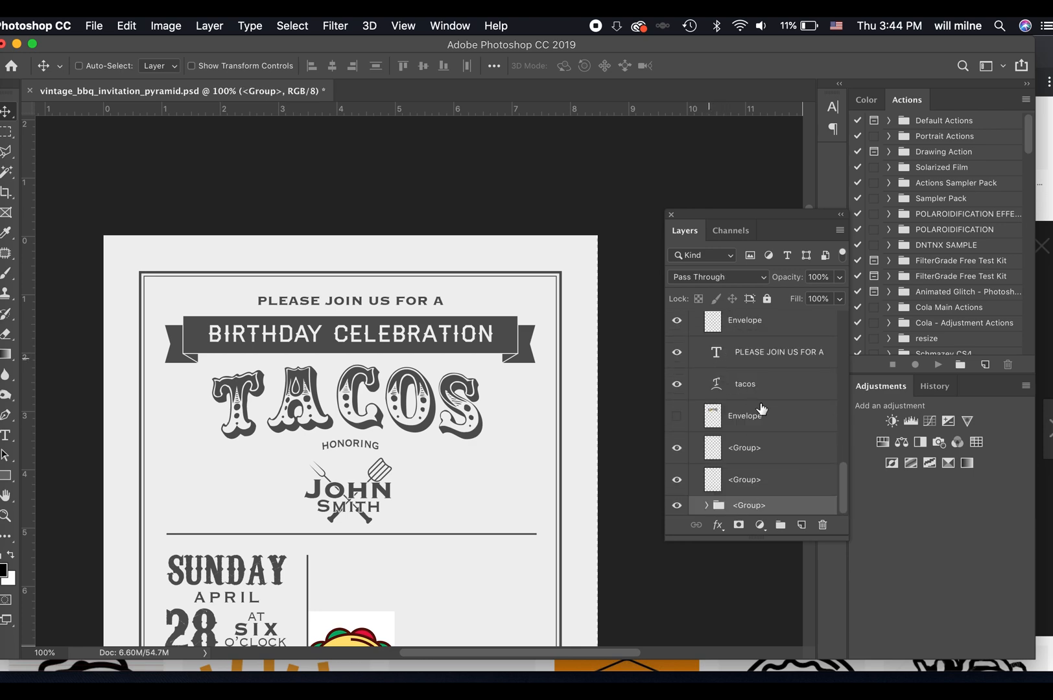
pyautogui.scroll(10, 760, 407)
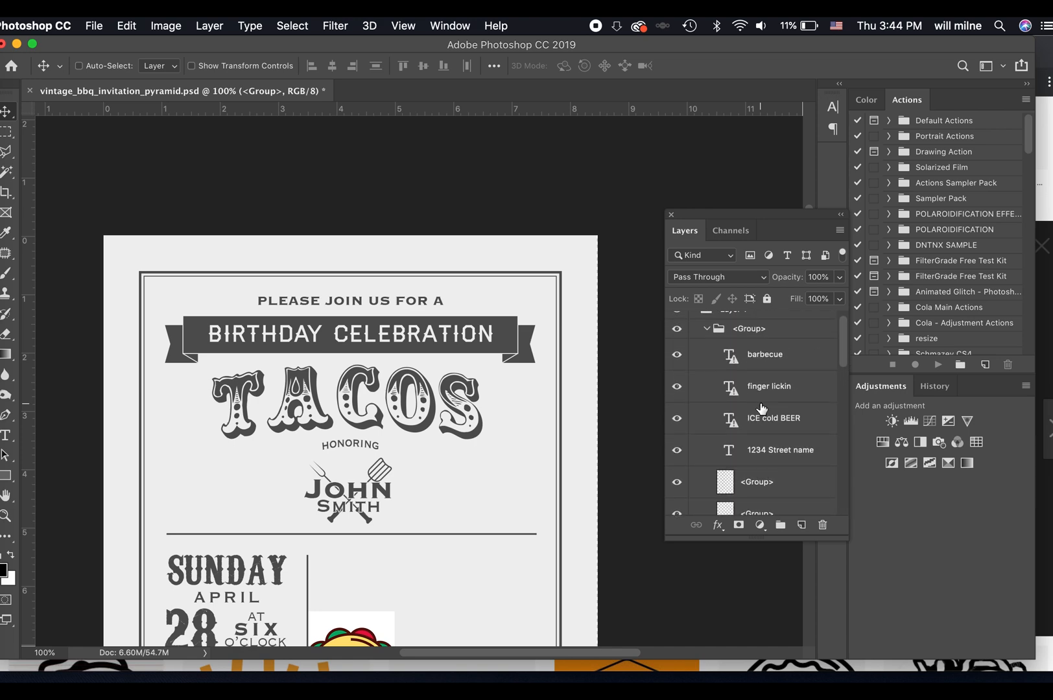
pyautogui.click(694, 322)
pyautogui.click(694, 322)
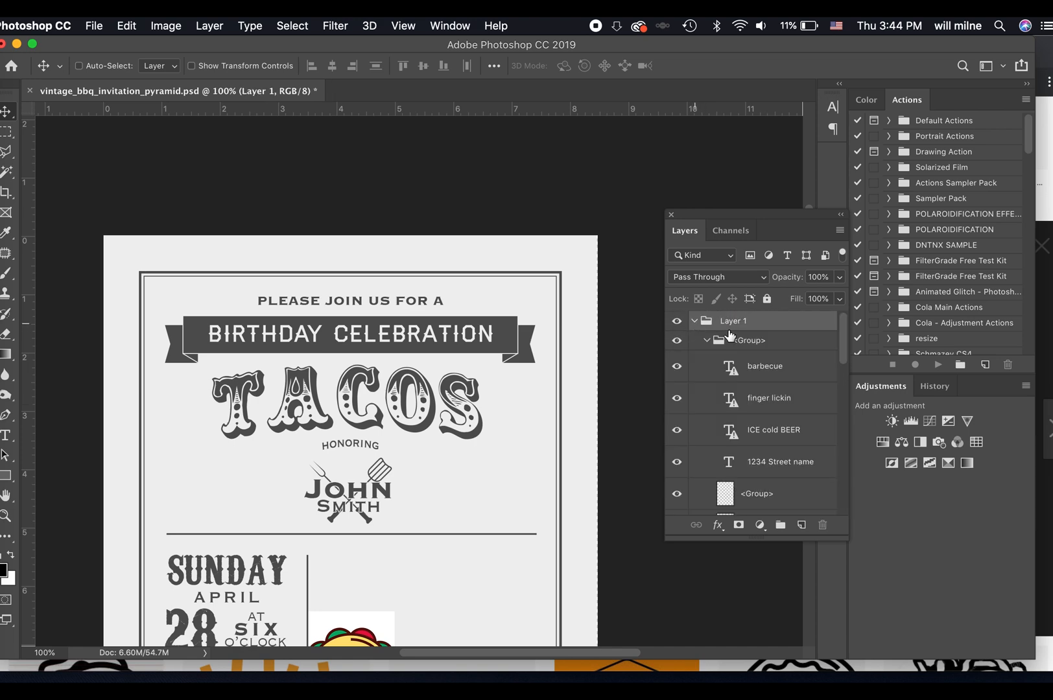
pyautogui.click(707, 341)
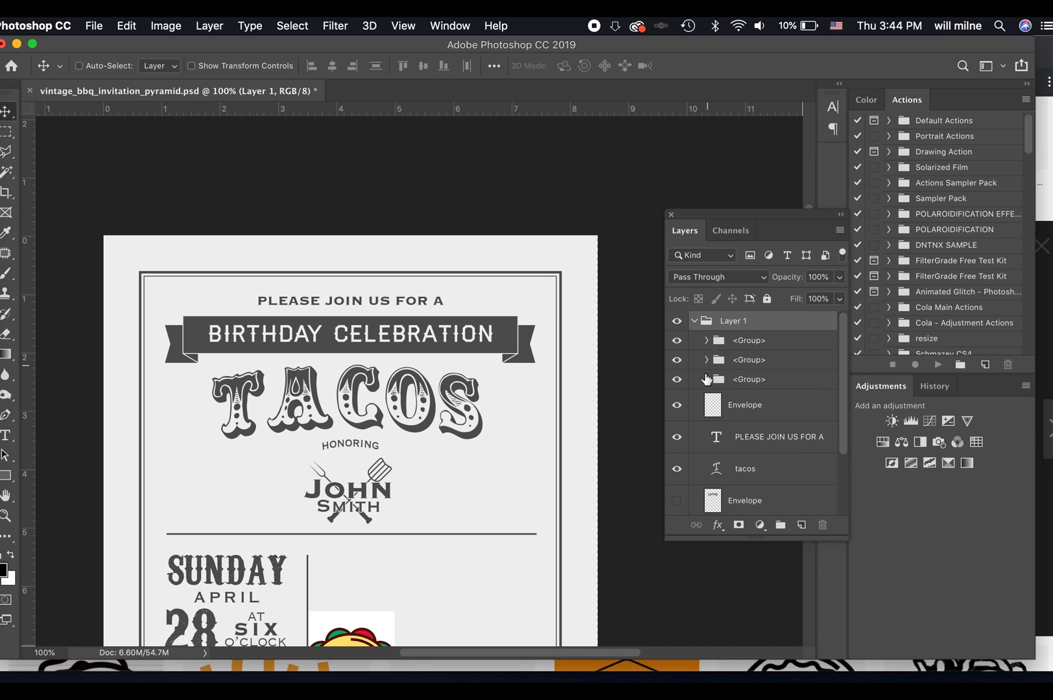
pyautogui.scroll(-3, 749, 418)
pyautogui.scroll(3, 749, 420)
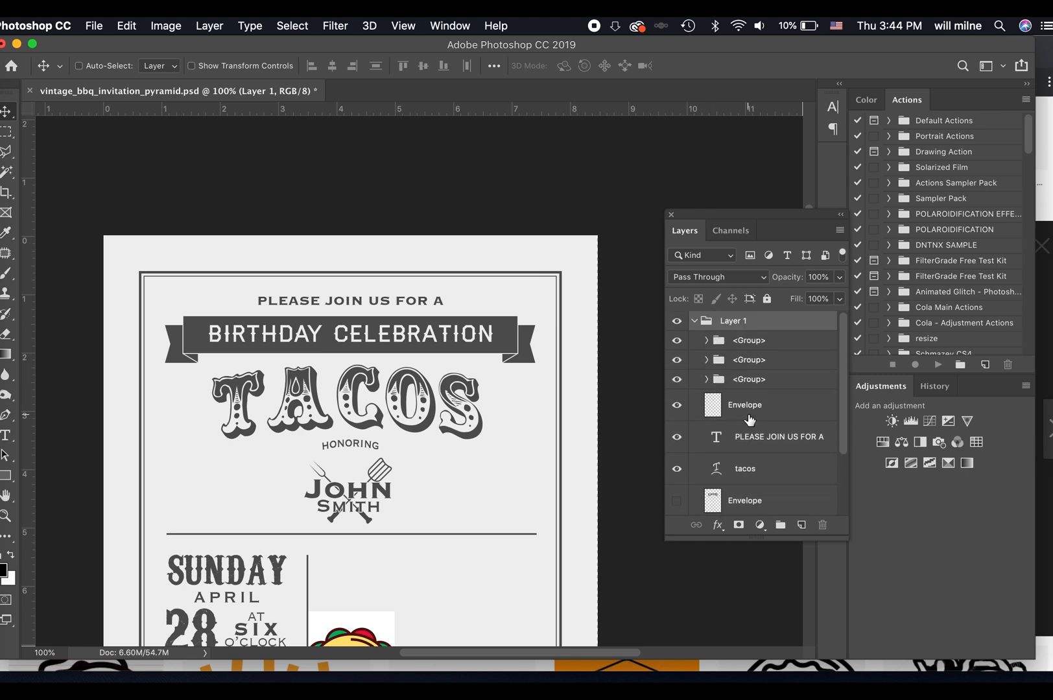
# Rename the first subgroup in Layer 1, which holds the date and venue text, as DATE ON LEFT.
pyautogui.click(707, 341)
pyautogui.click(707, 343)
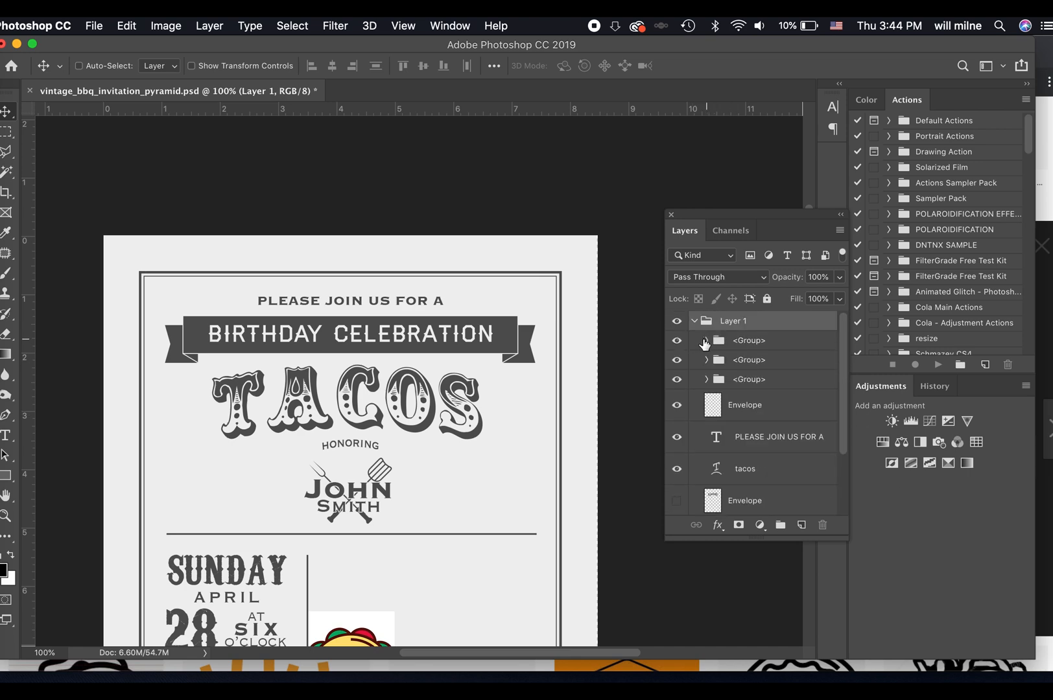
pyautogui.click(680, 341)
pyautogui.doubleClick(741, 341)
pyautogui.write('DATE ON LEFT')
pyautogui.press('Return')
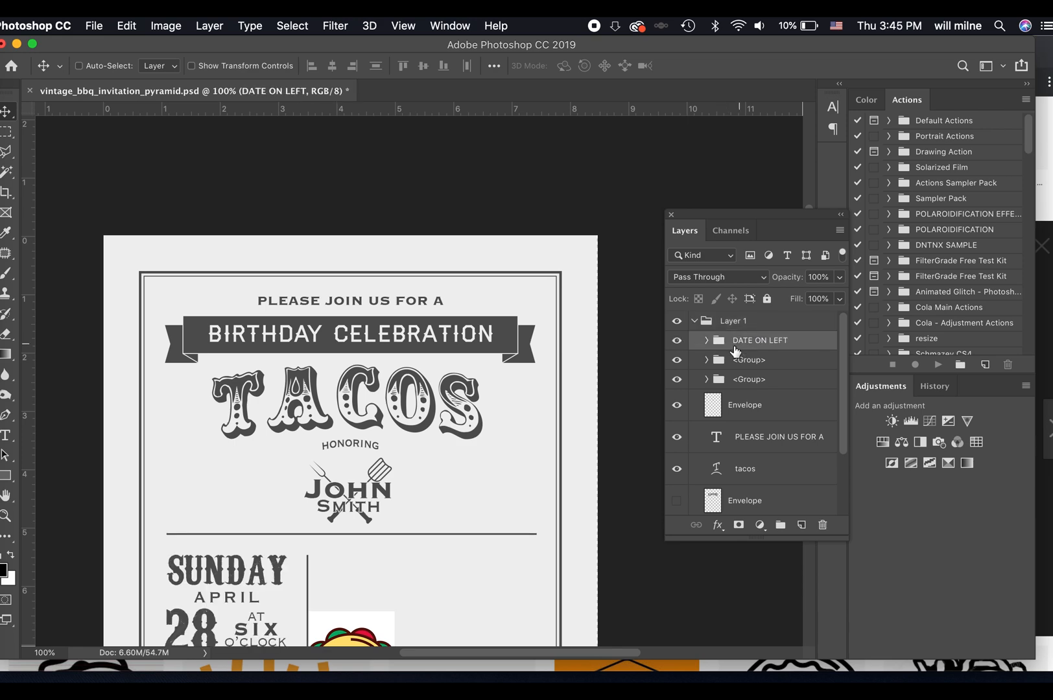
# Identify the second subgroup by toggling its visibility and rename it PERSON'S NAME.
pyautogui.click(678, 361)
pyautogui.scroll(-2, 623, 386)
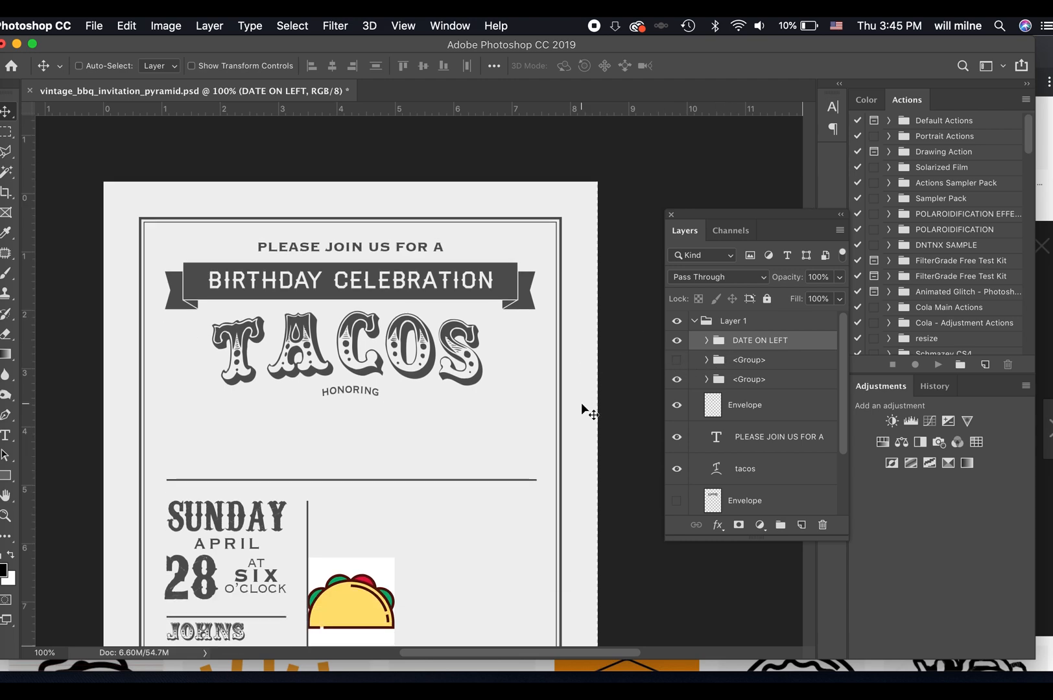
pyautogui.click(707, 360)
pyautogui.click(707, 360)
pyautogui.click(677, 360)
pyautogui.click(677, 360)
pyautogui.click(677, 360)
pyautogui.doubleClick(752, 362)
pyautogui.write("PERSON'S NAME")
pyautogui.press('Return')
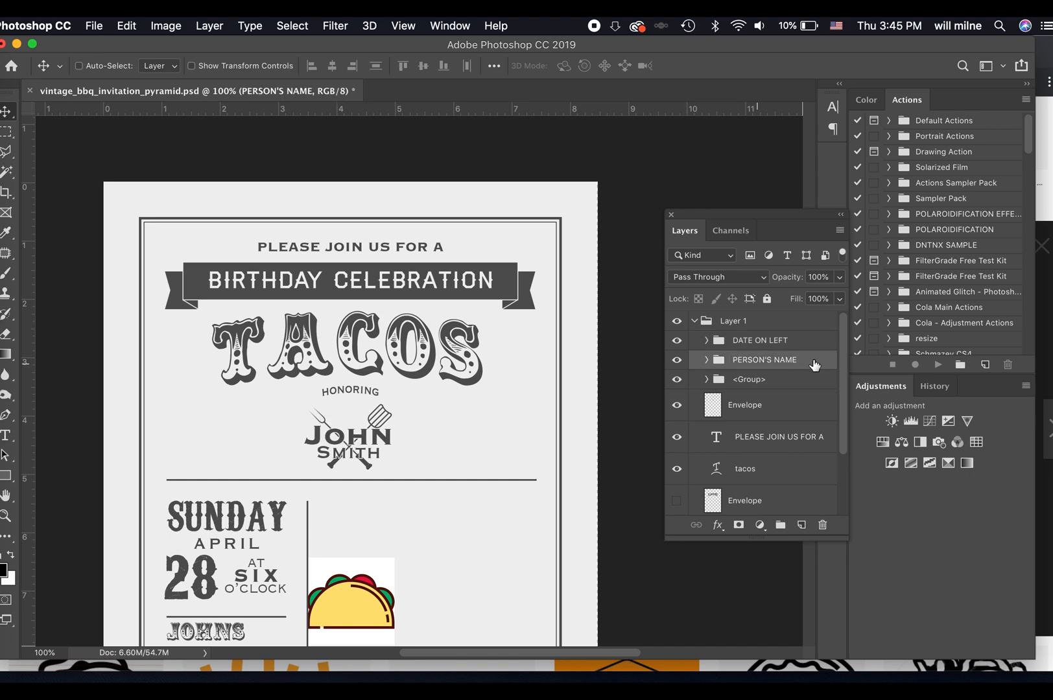
# Identify the third subgroup by toggling its visibility and rename it BANNER.
pyautogui.click(678, 380)
pyautogui.click(678, 380)
pyautogui.doubleClick(746, 380)
pyautogui.write('BANNER')
pyautogui.press('Return')
pyautogui.scroll(-3, 796, 455)
pyautogui.scroll(3, 796, 455)
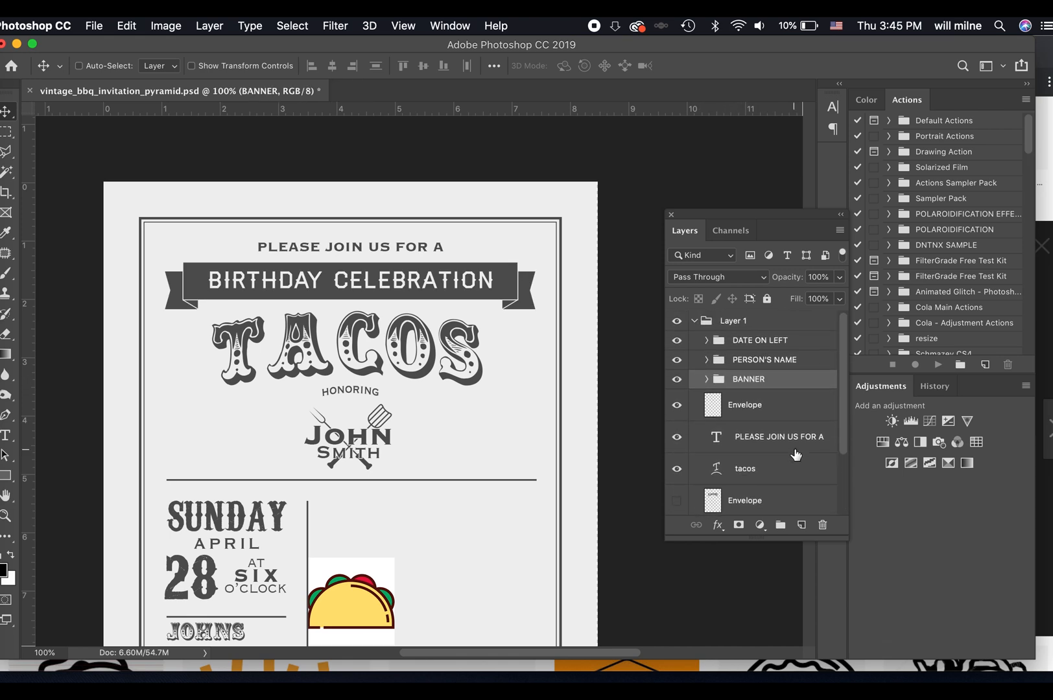
# Color-code the BANNER group red, the PERSON'S NAME group blue and the DATE ON LEFT group yellow.
pyautogui.rightClick(779, 383)
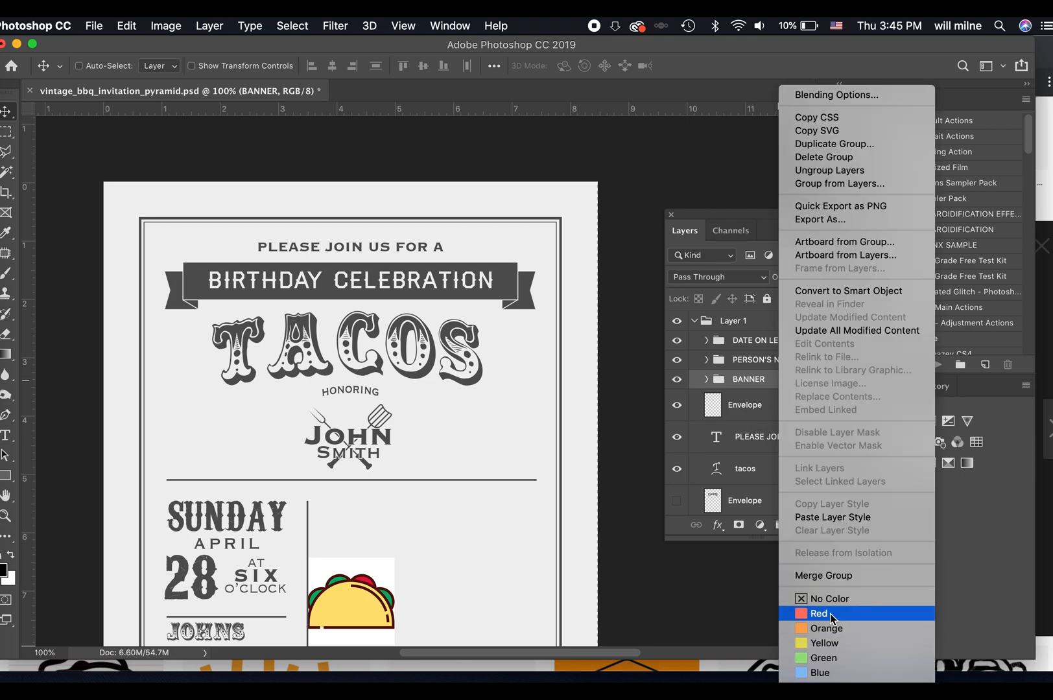
pyautogui.click(819, 614)
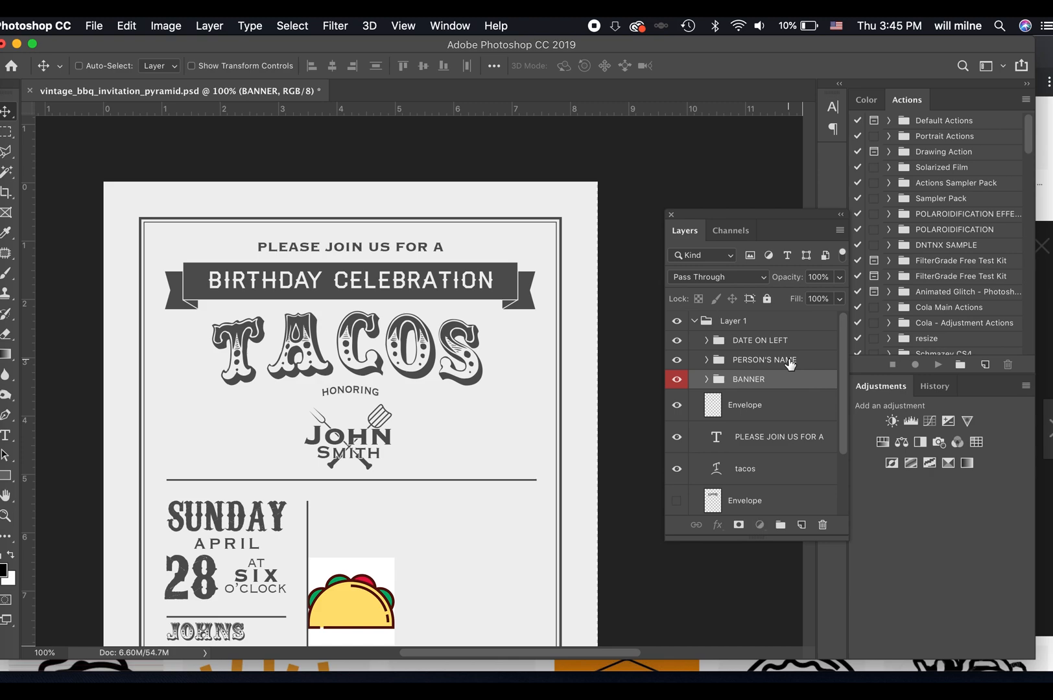
pyautogui.rightClick(789, 362)
pyautogui.click(869, 673)
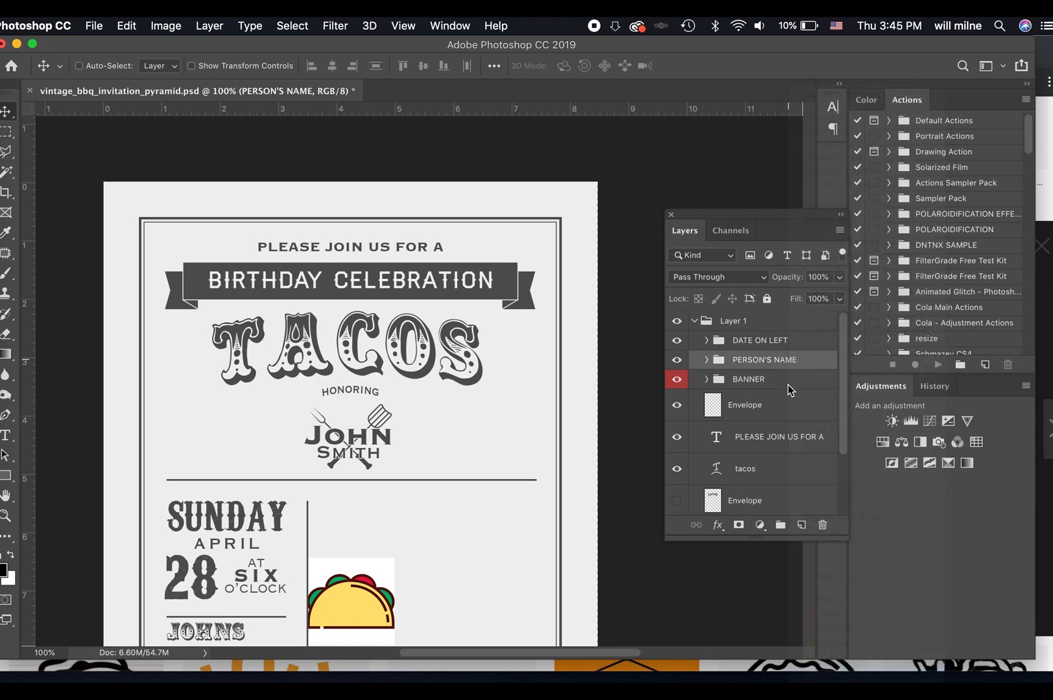
pyautogui.rightClick(780, 344)
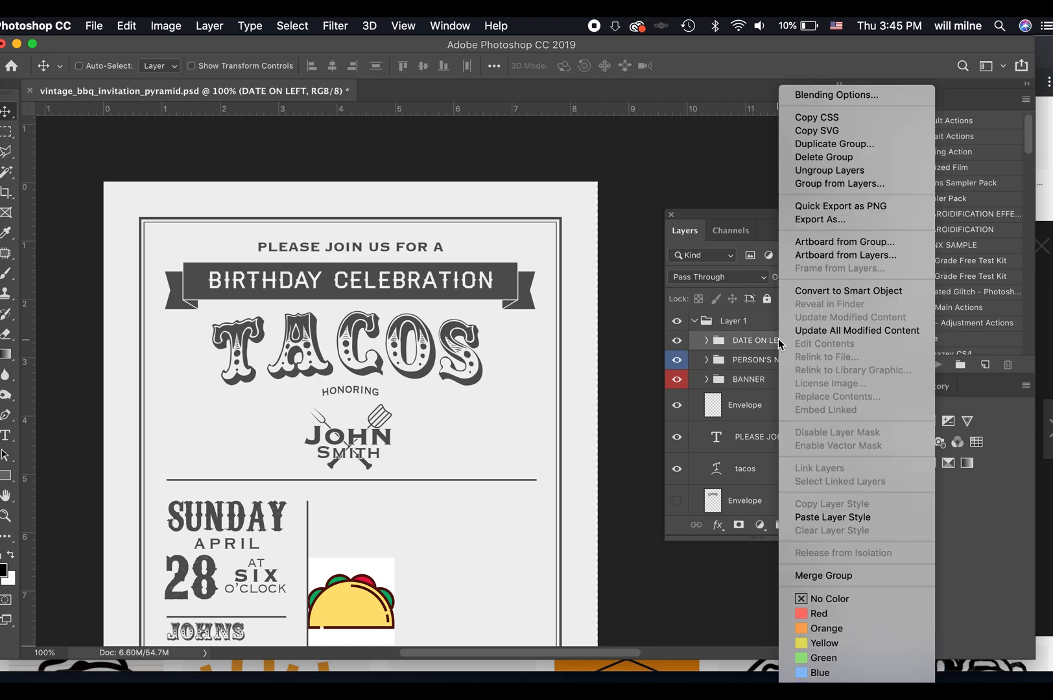
pyautogui.click(837, 637)
# Ungroup the outer Layer 1 group that encloses the three color-coded groups.
pyautogui.click(707, 341)
pyautogui.click(707, 341)
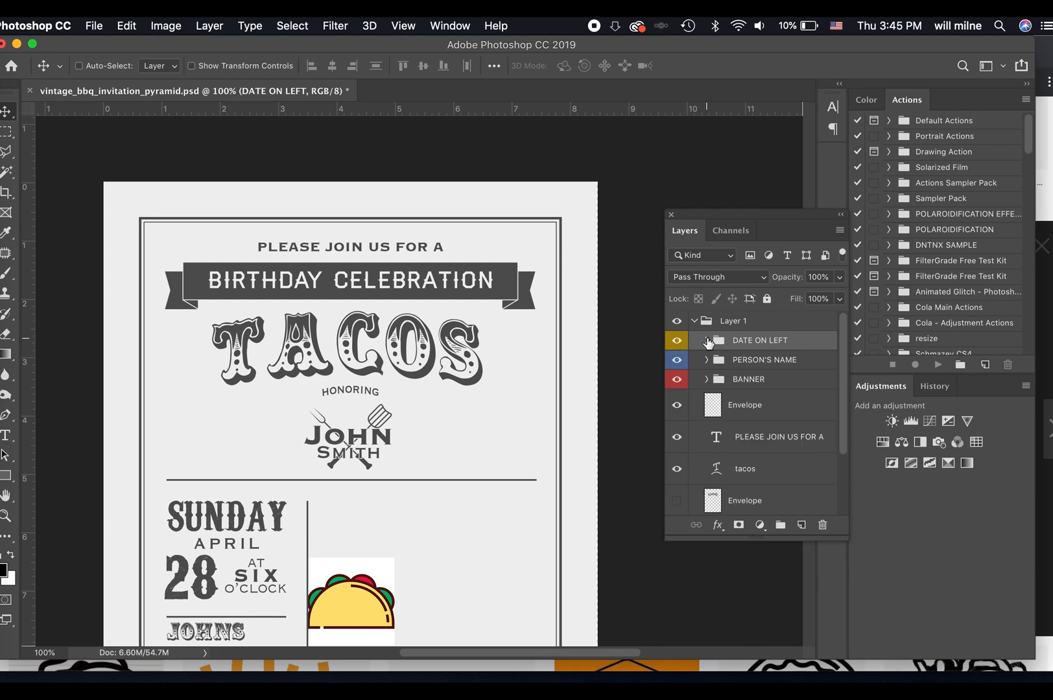
pyautogui.click(706, 360)
pyautogui.click(707, 361)
pyautogui.click(707, 380)
pyautogui.click(707, 380)
pyautogui.rightClick(724, 322)
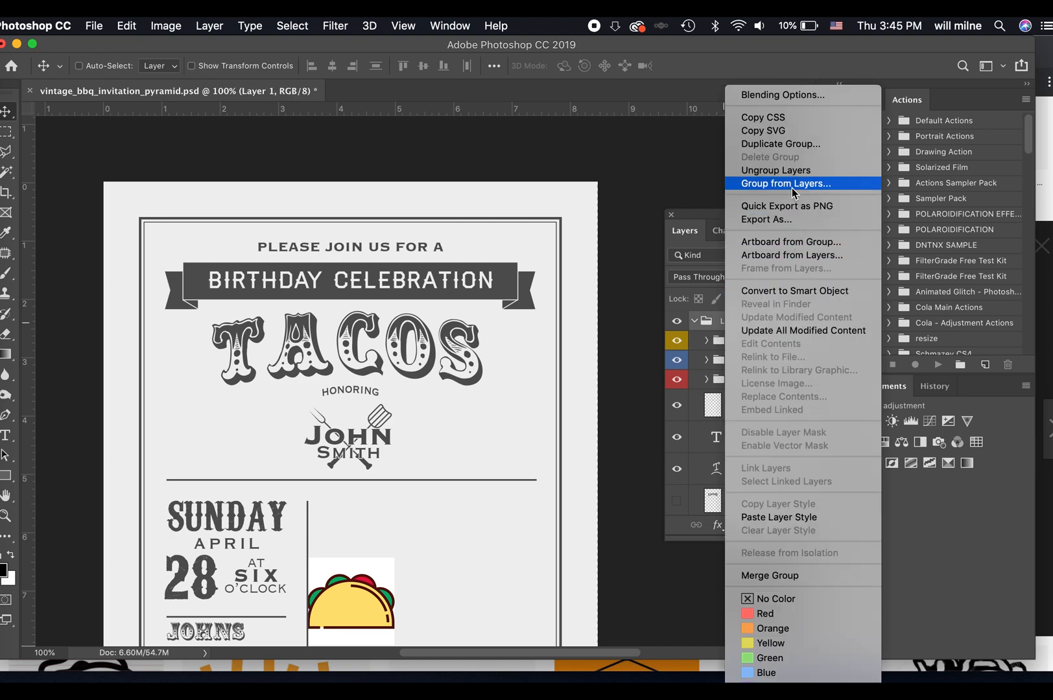
pyautogui.click(778, 170)
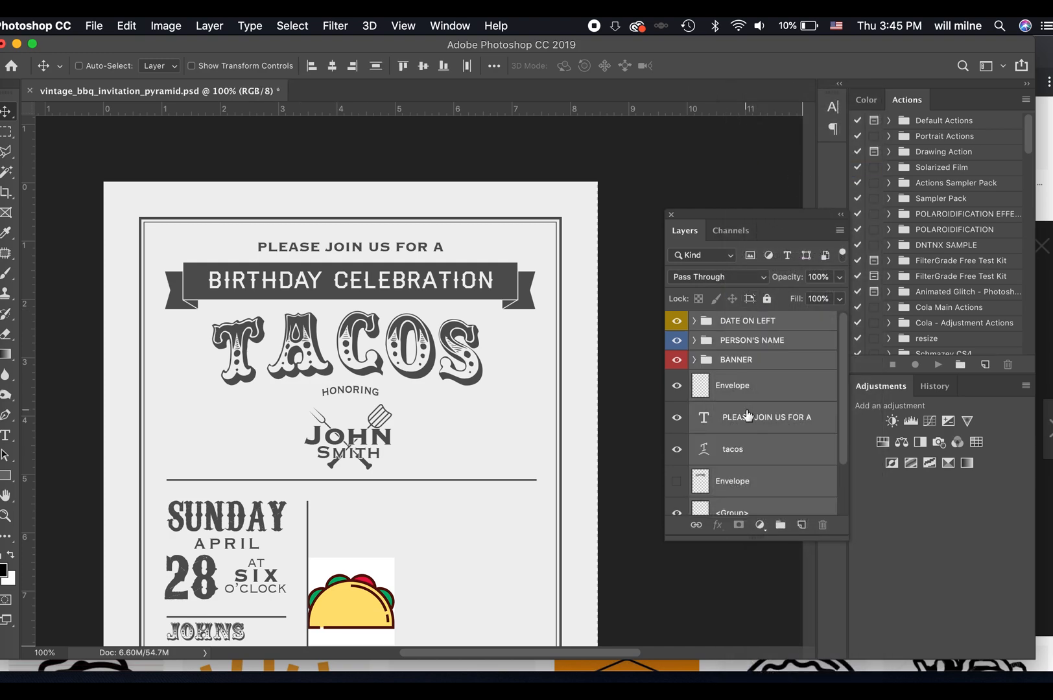
# Identify the visible Envelope layer below the BANNER group and move it into the PERSON'S NAME group.
pyautogui.click(766, 389)
pyautogui.click(676, 387)
pyautogui.click(676, 387)
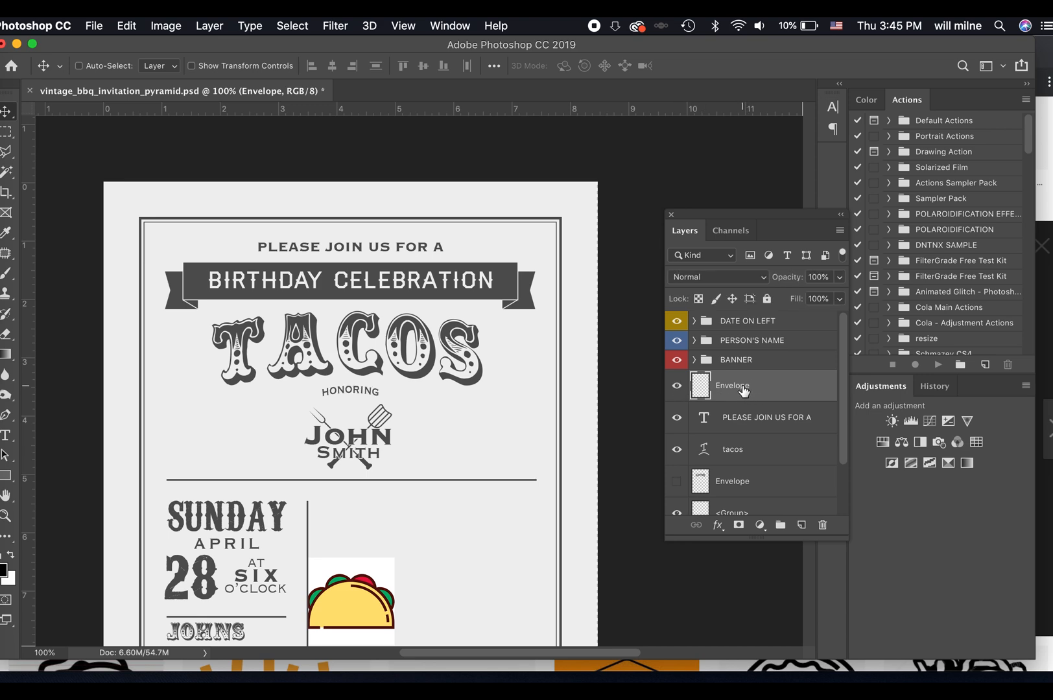
pyautogui.moveTo(744, 390); pyautogui.dragTo(746, 342)
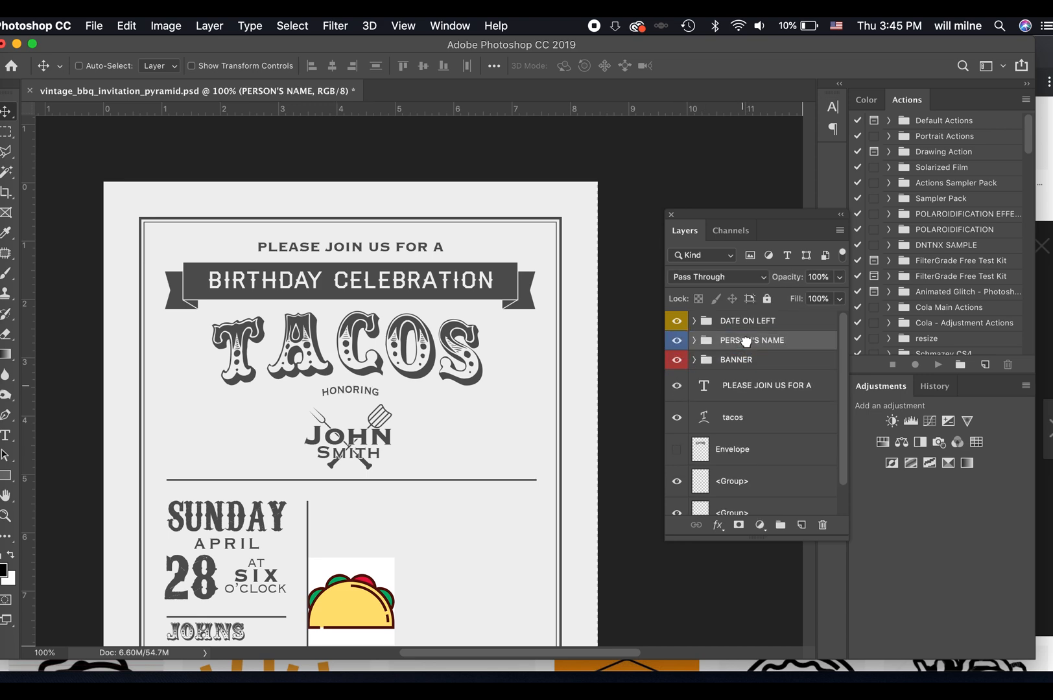
# Move the PLEASE JOIN US FOR A and tacos layers into the BANNER group and delete the hidden Envelope layer.
pyautogui.click(739, 390)
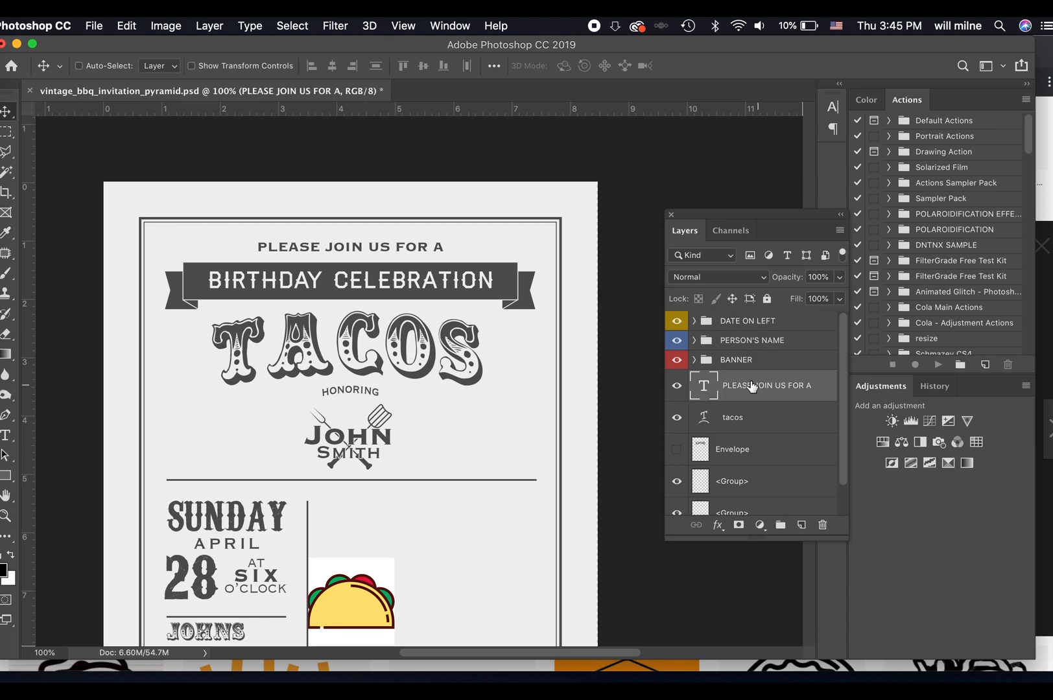
pyautogui.moveTo(752, 388); pyautogui.dragTo(749, 359)
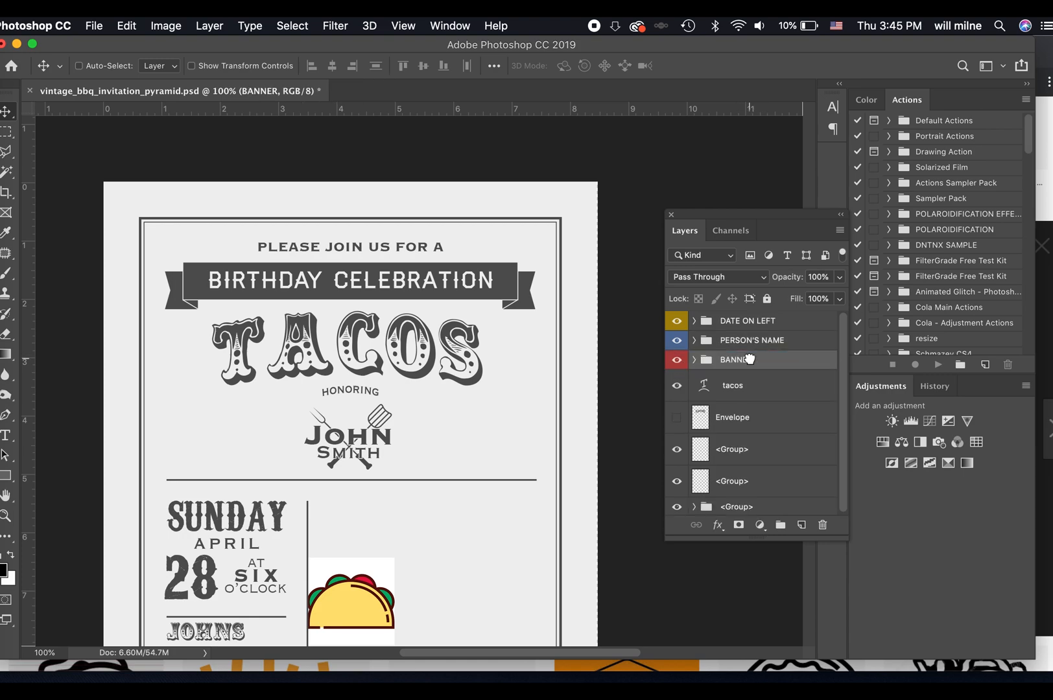
pyautogui.click(741, 389)
pyautogui.moveTo(745, 390); pyautogui.dragTo(746, 359)
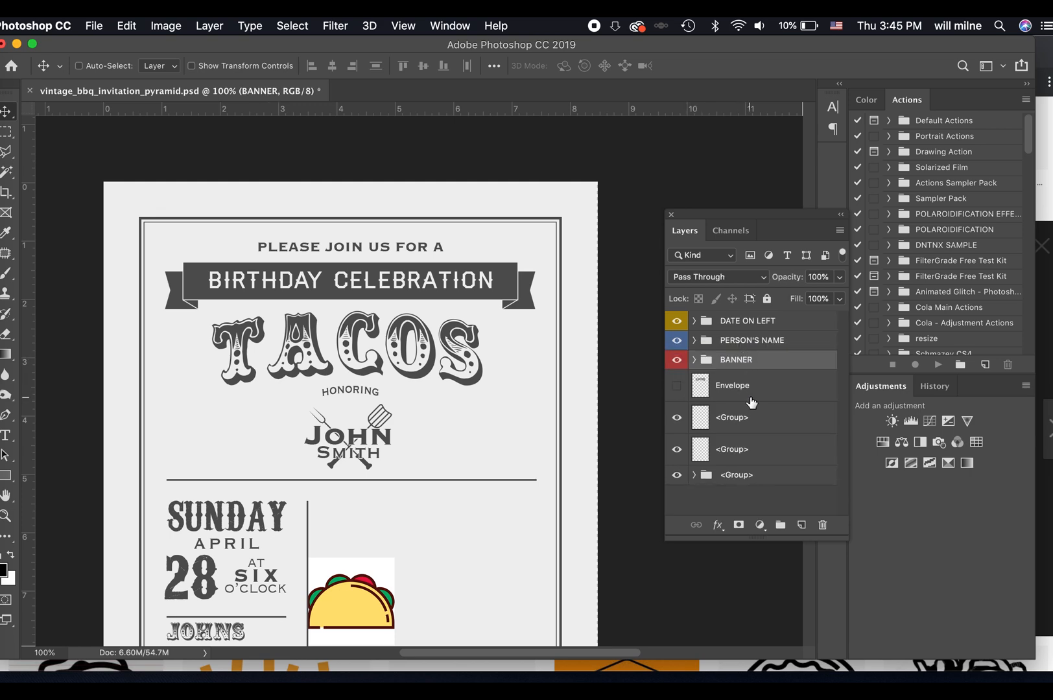
pyautogui.moveTo(684, 388); pyautogui.dragTo(822, 525)
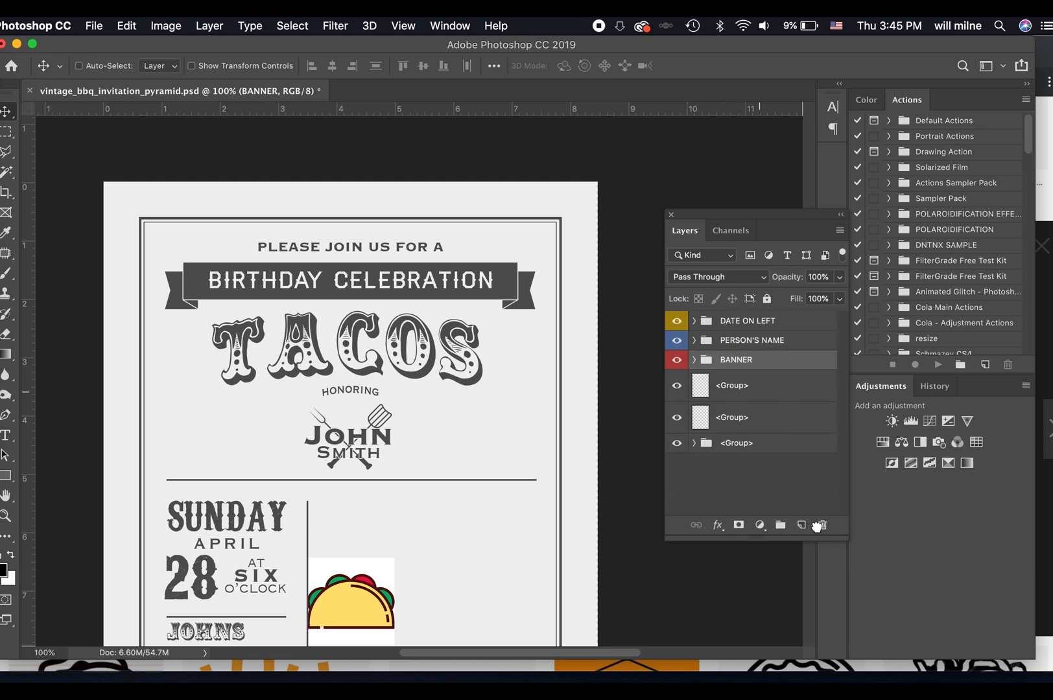
# Check the unnamed layers below the BANNER group and rename the lowest <Group> folder as BACKGROUND.
pyautogui.click(681, 389)
pyautogui.click(680, 390)
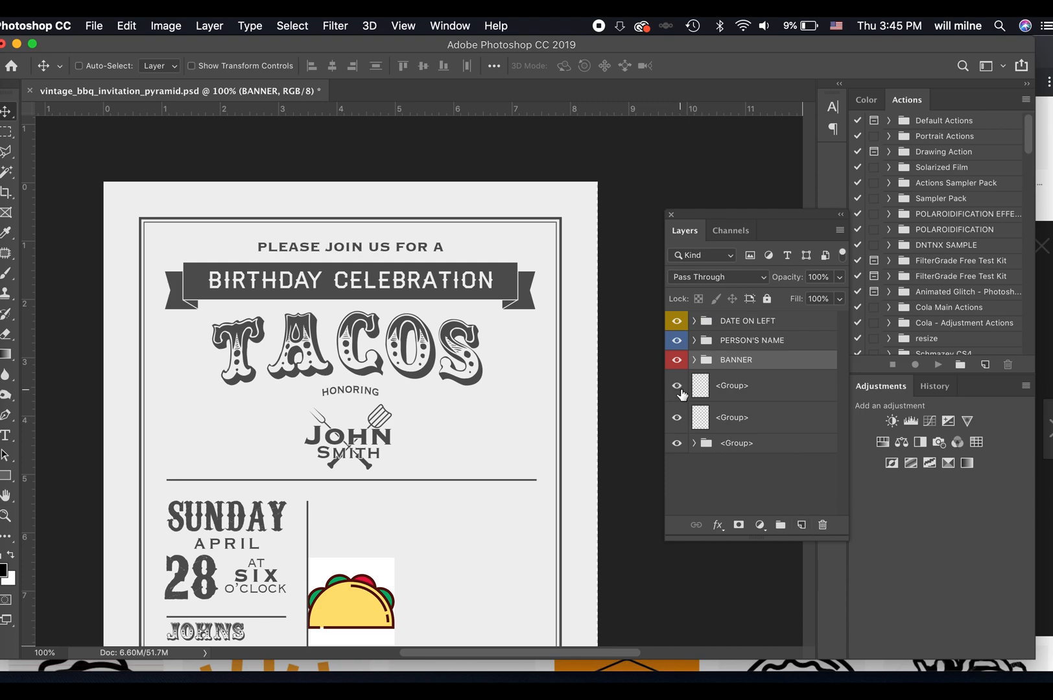
pyautogui.click(758, 392)
pyautogui.click(738, 416)
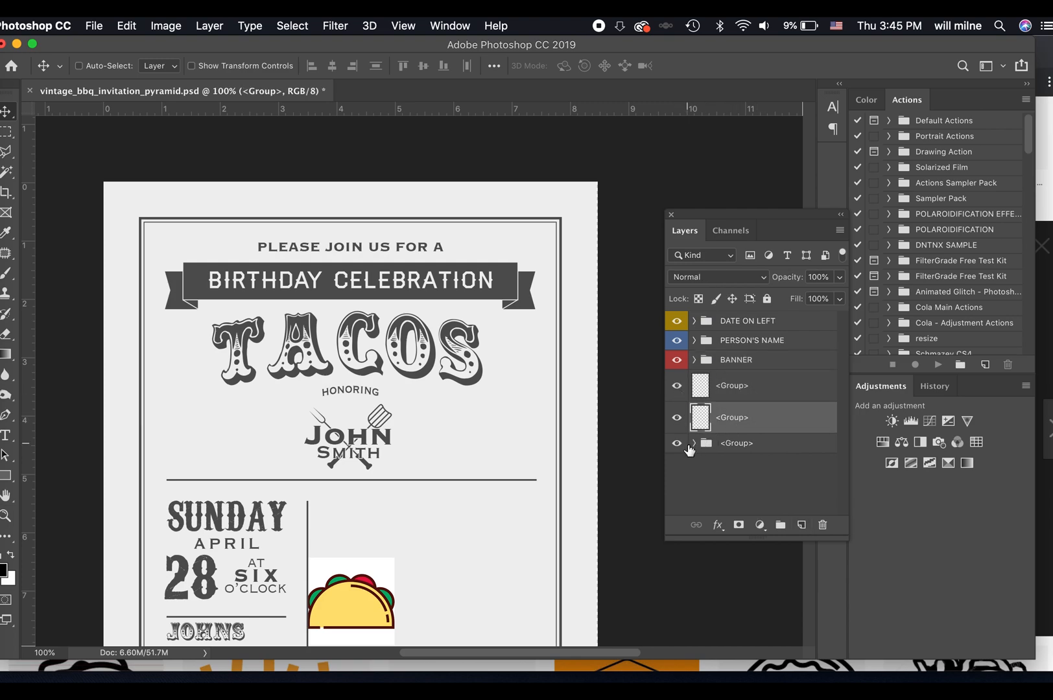
pyautogui.click(679, 444)
pyautogui.doubleClick(729, 443)
pyautogui.write('BACKGROUND')
pyautogui.press('Return')
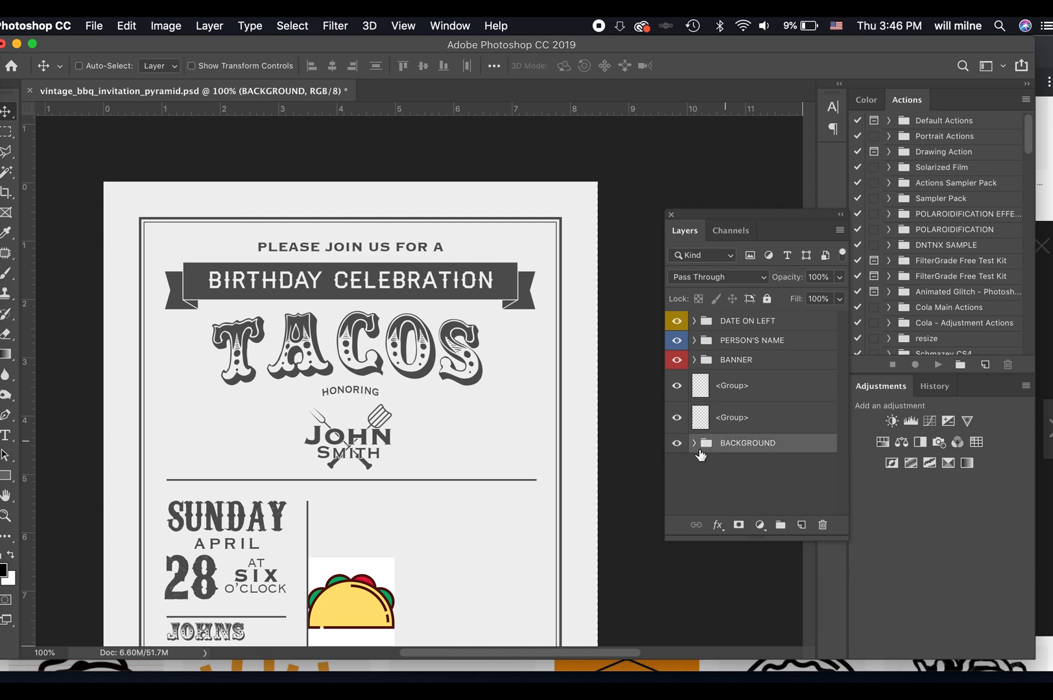
# Expand the BACKGROUND group to inspect its layers and shift its contents right until the taco clears the vertical divider.
pyautogui.keyDown('alt'); pyautogui.click(694, 443); pyautogui.keyUp('alt')
pyautogui.scroll(-3, 754, 448)
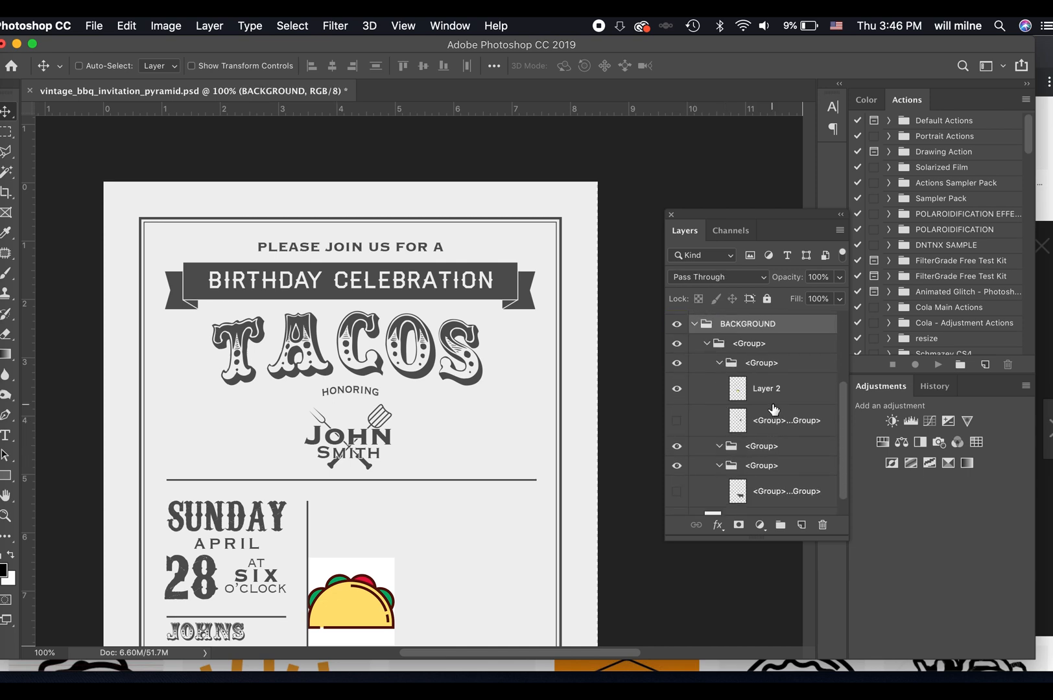
pyautogui.scroll(-2, 774, 408)
pyautogui.scroll(5, 774, 409)
pyautogui.scroll(-5, 773, 409)
pyautogui.scroll(5, 773, 408)
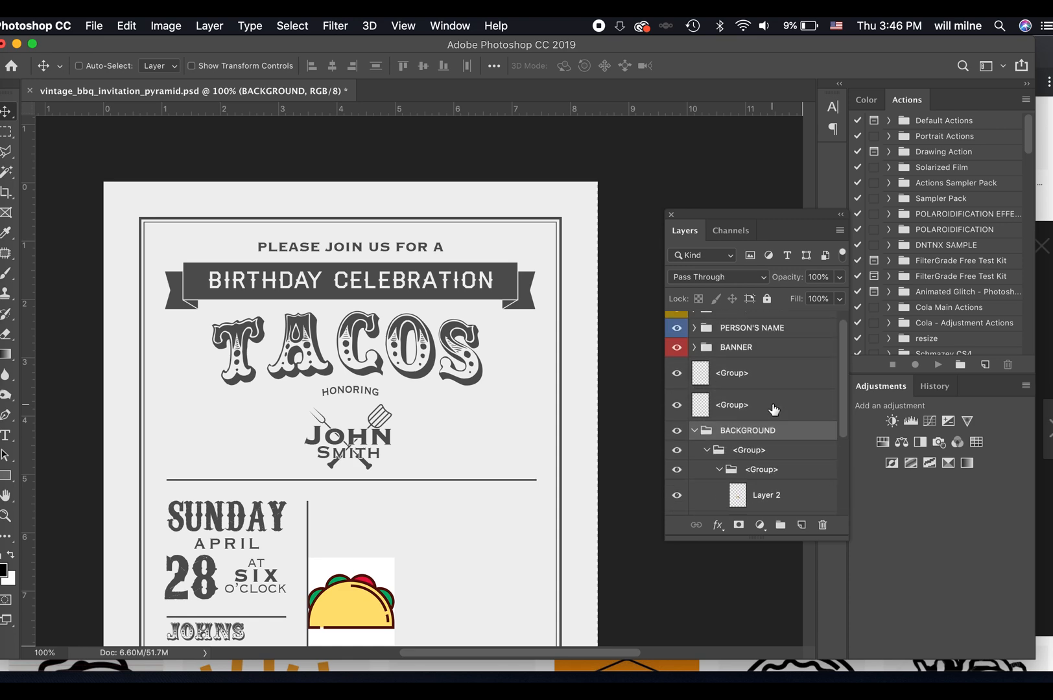
pyautogui.scroll(-4, 785, 462)
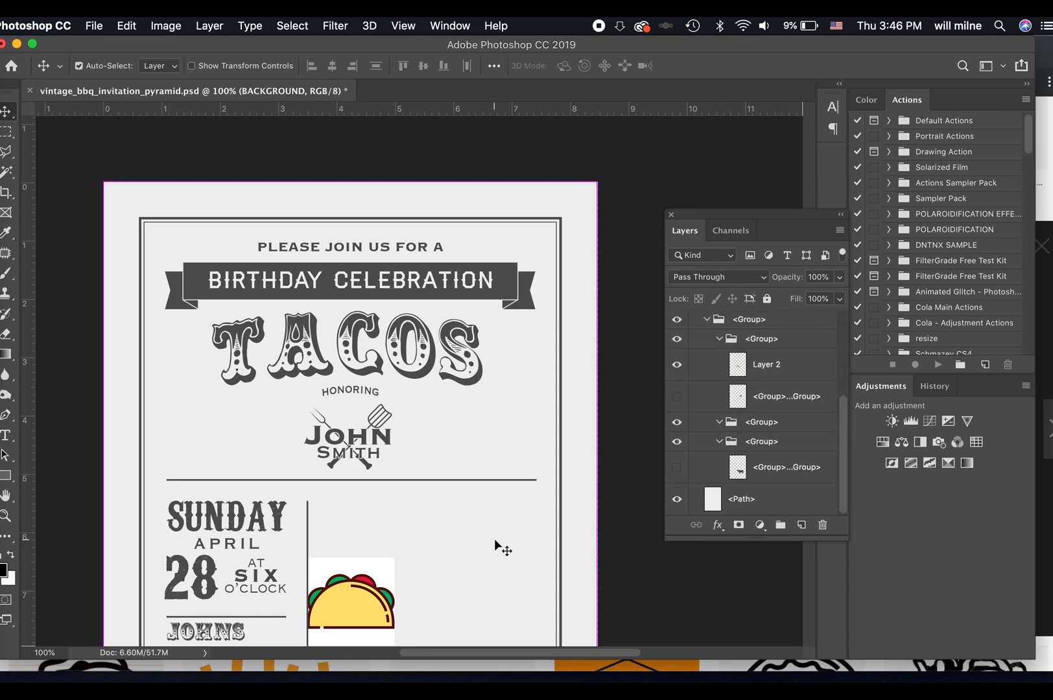
pyautogui.scroll(-3, 425, 558)
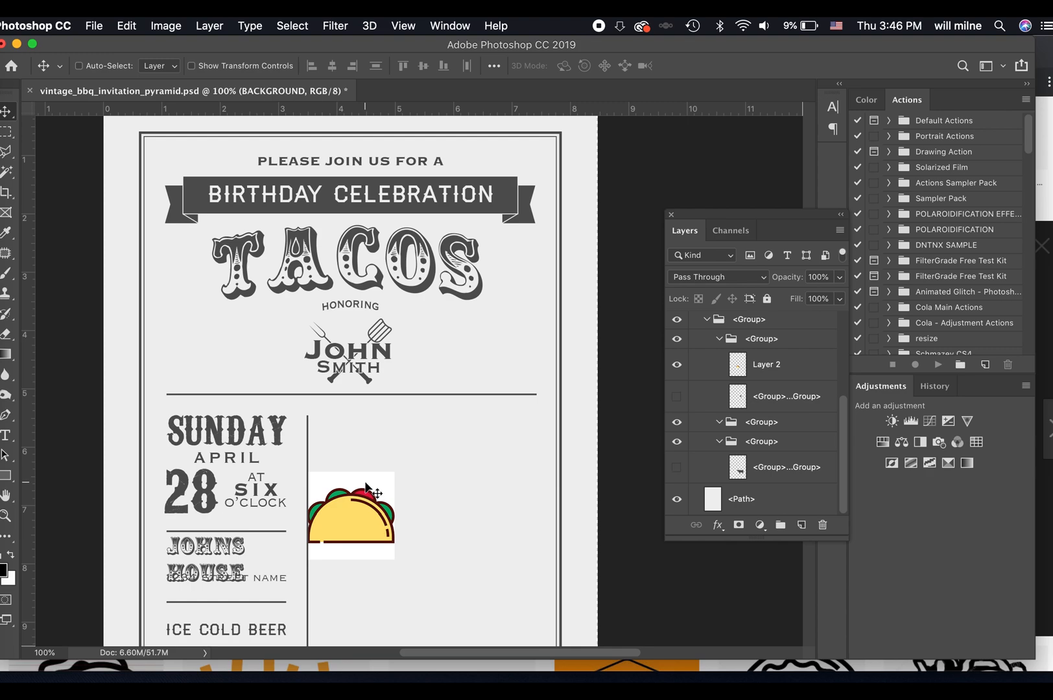
pyautogui.moveTo(366, 486); pyautogui.dragTo(451, 486)
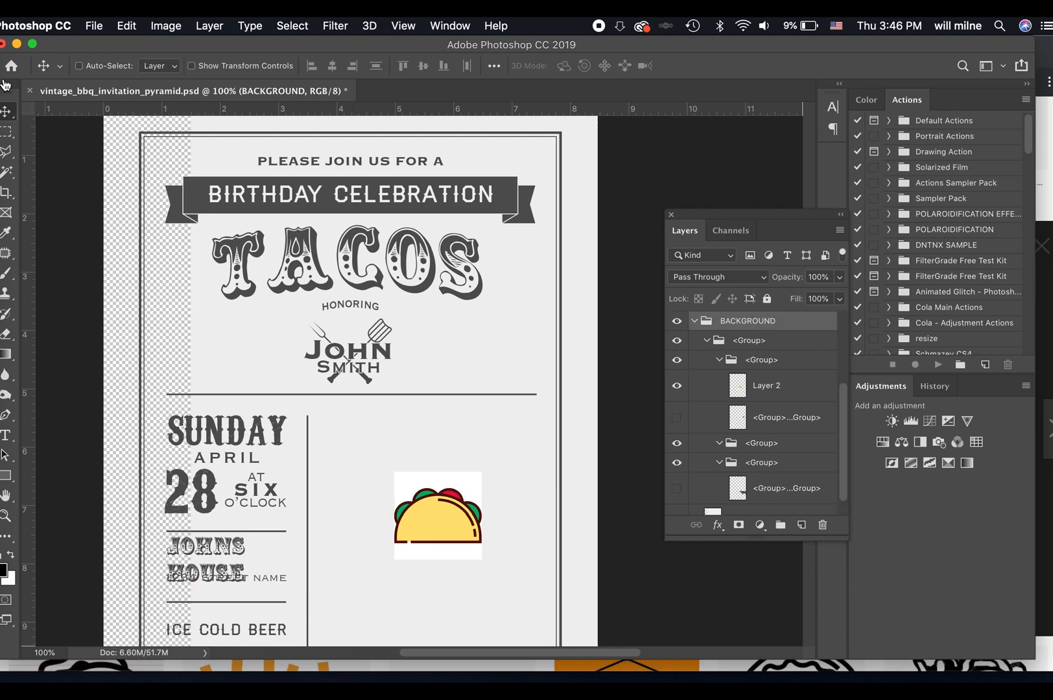
# Select the white area around the taco on Layer 2 with the Magic Wand, invert the selection and add a layer mask.
pyautogui.click(6, 173)
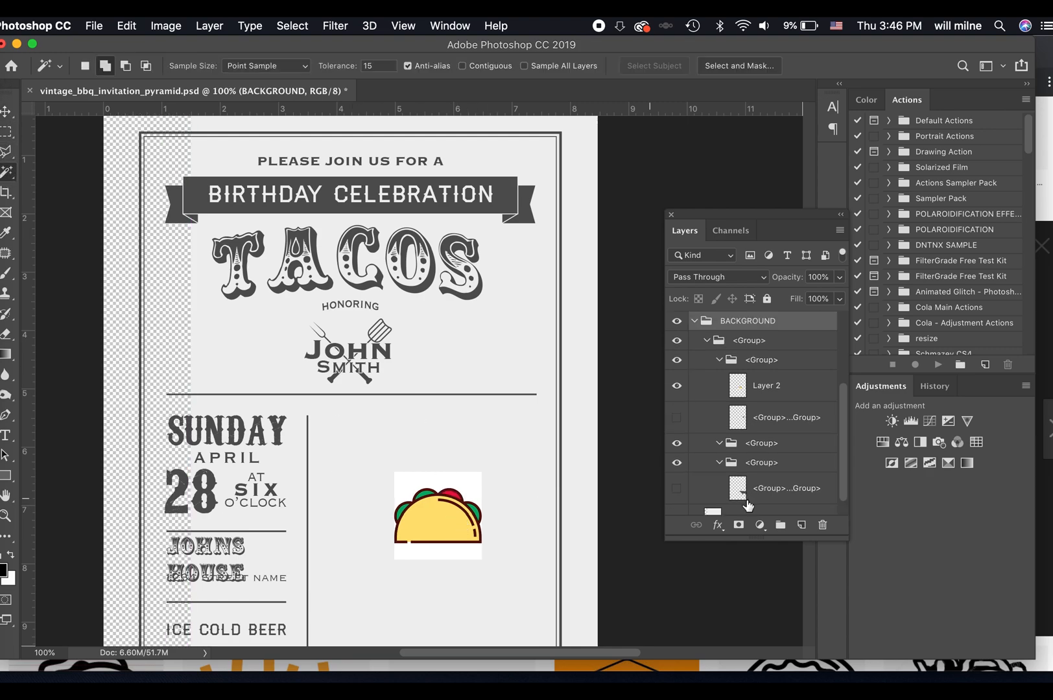
pyautogui.click(760, 389)
pyautogui.click(472, 486)
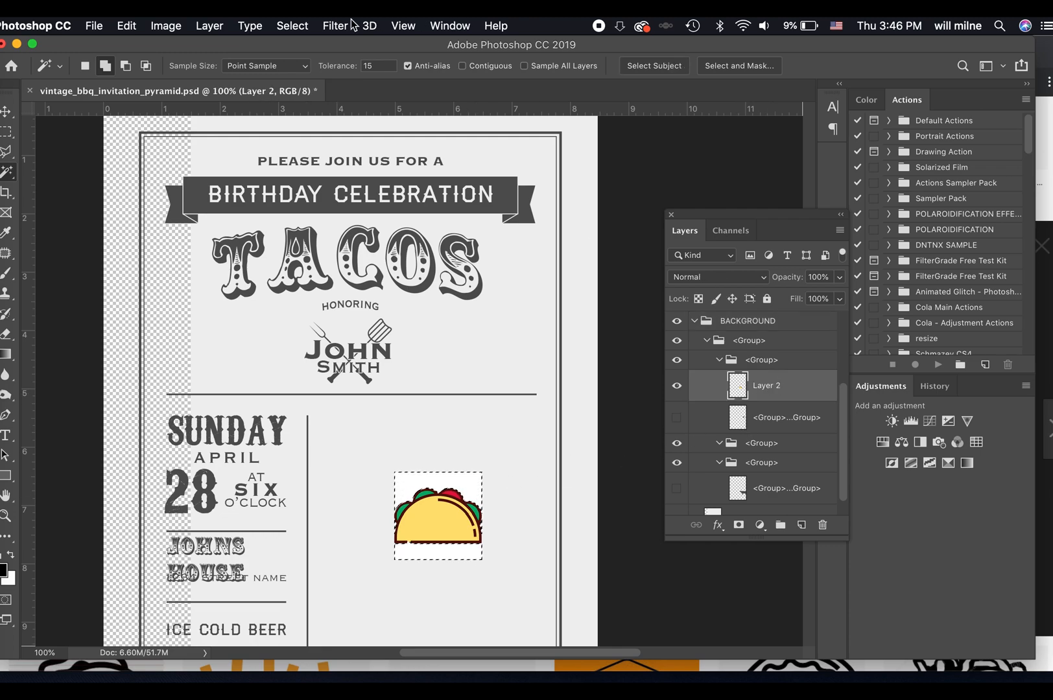
pyautogui.click(292, 25)
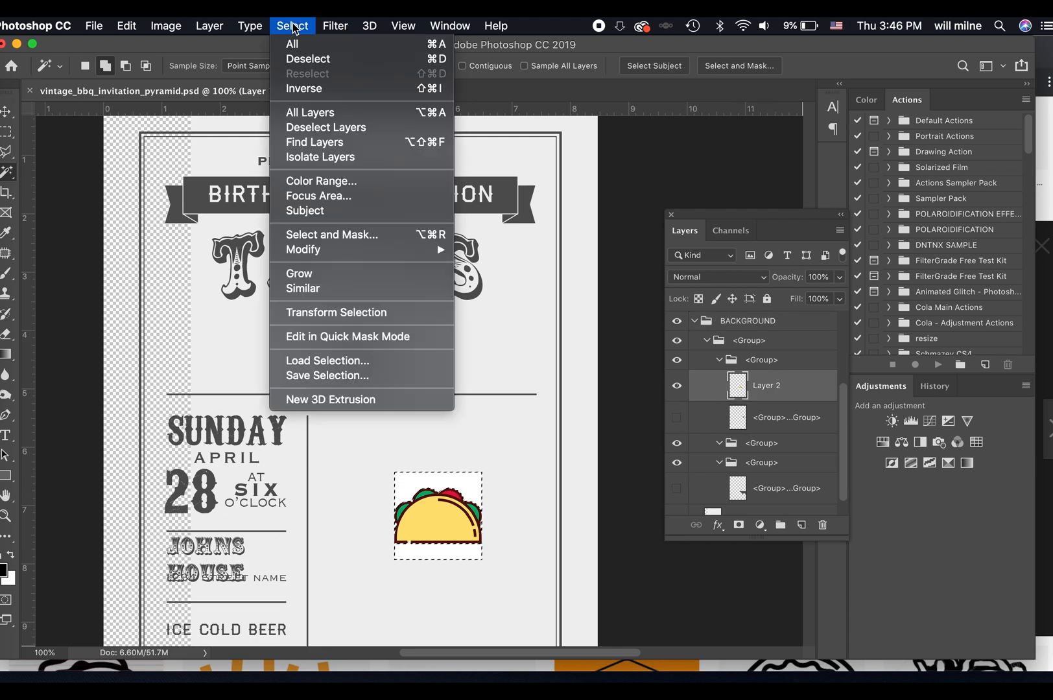
pyautogui.click(352, 88)
pyautogui.click(740, 526)
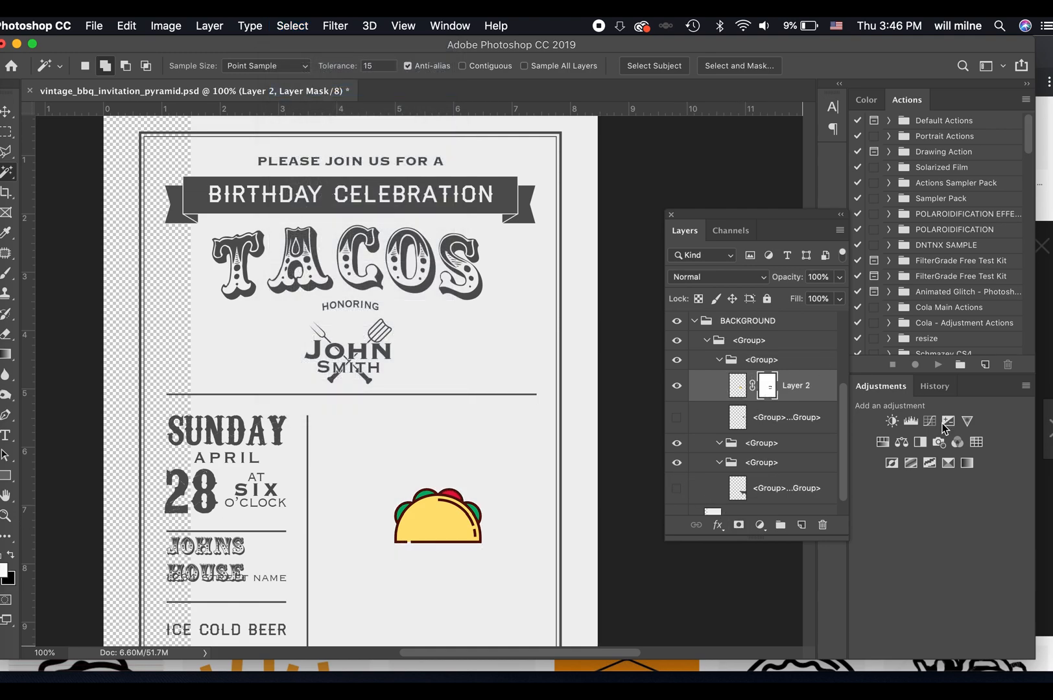
# Add a Black & White adjustment with default settings and clip it to the taco's Layer 2.
pyautogui.click(926, 440)
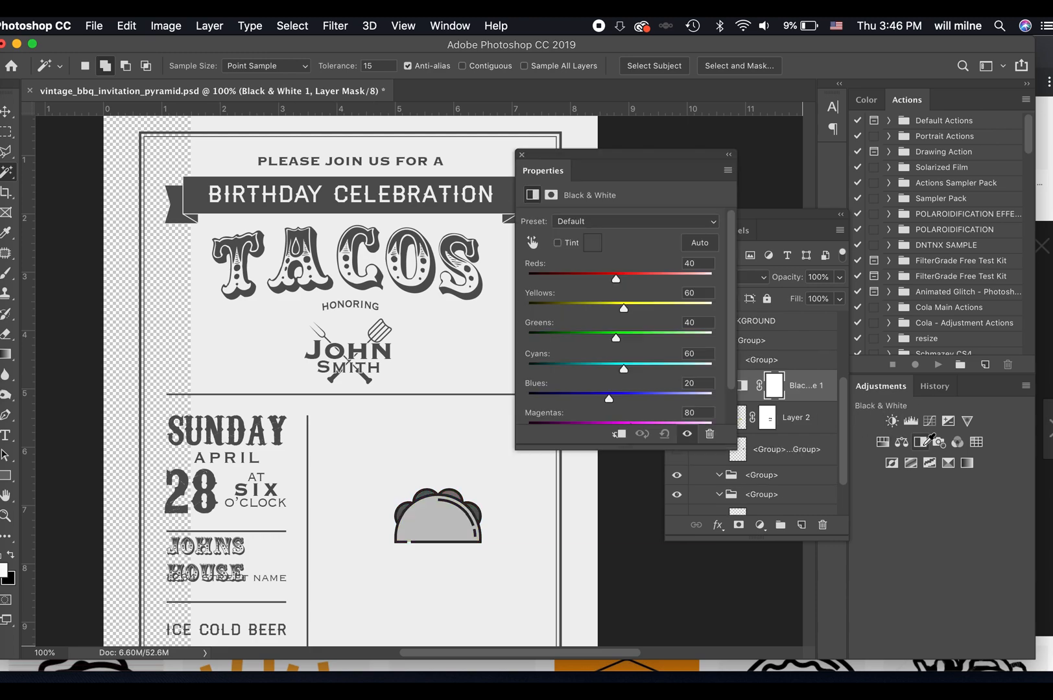
pyautogui.keyDown('alt'); pyautogui.click(808, 400); pyautogui.keyUp('alt')
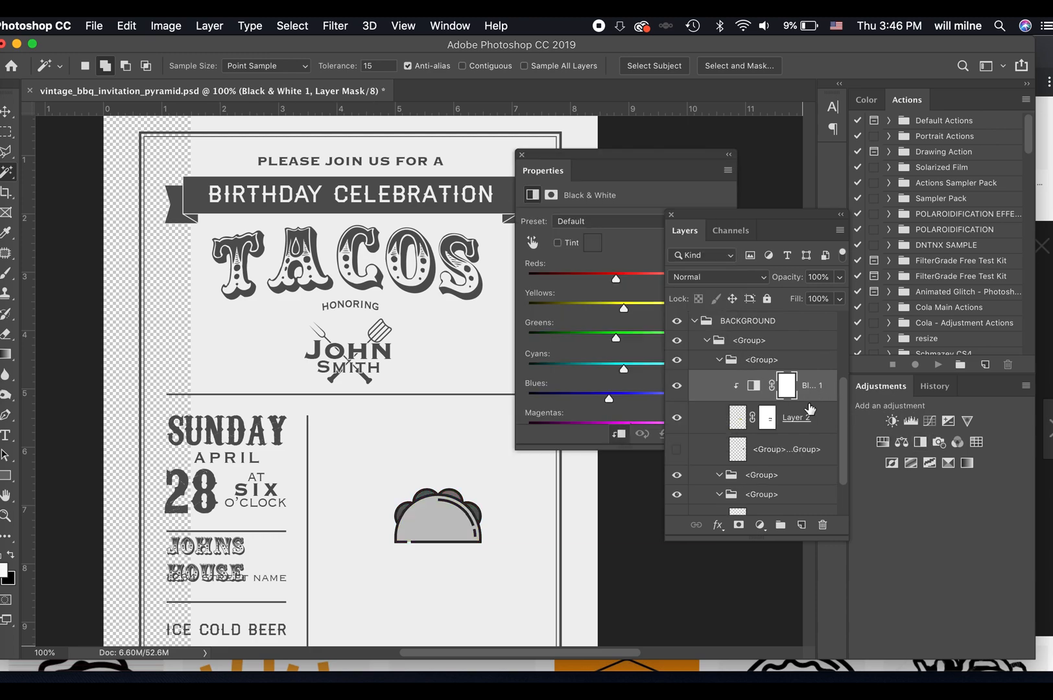
pyautogui.click(521, 154)
# Enlarge the taco on Layer 2 to about 215.5% and reposition it slightly lower in the space beside the date column.
pyautogui.click(787, 422)
pyautogui.press('super+t')
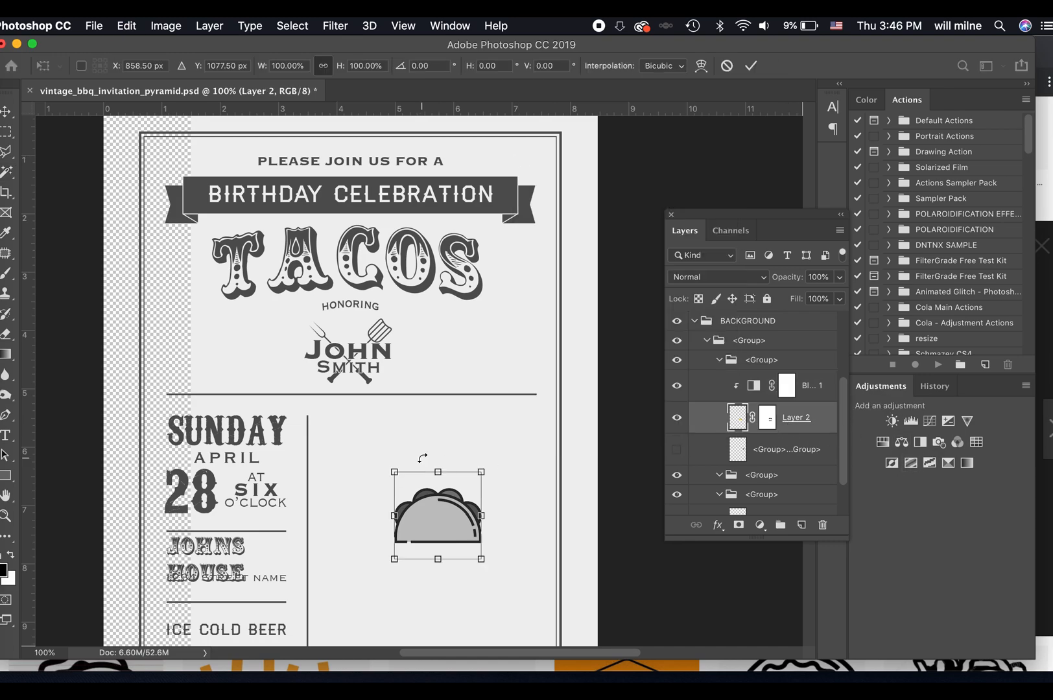
pyautogui.moveTo(393, 469); pyautogui.dragTo(335, 413)
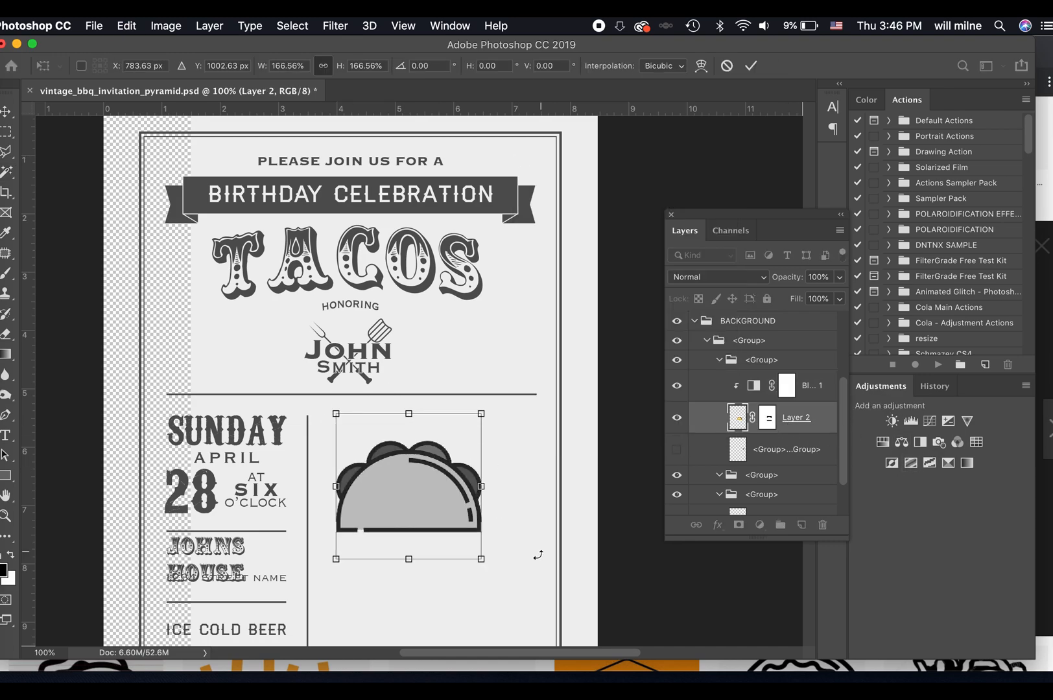
pyautogui.moveTo(530, 584); pyautogui.dragTo(542, 598)
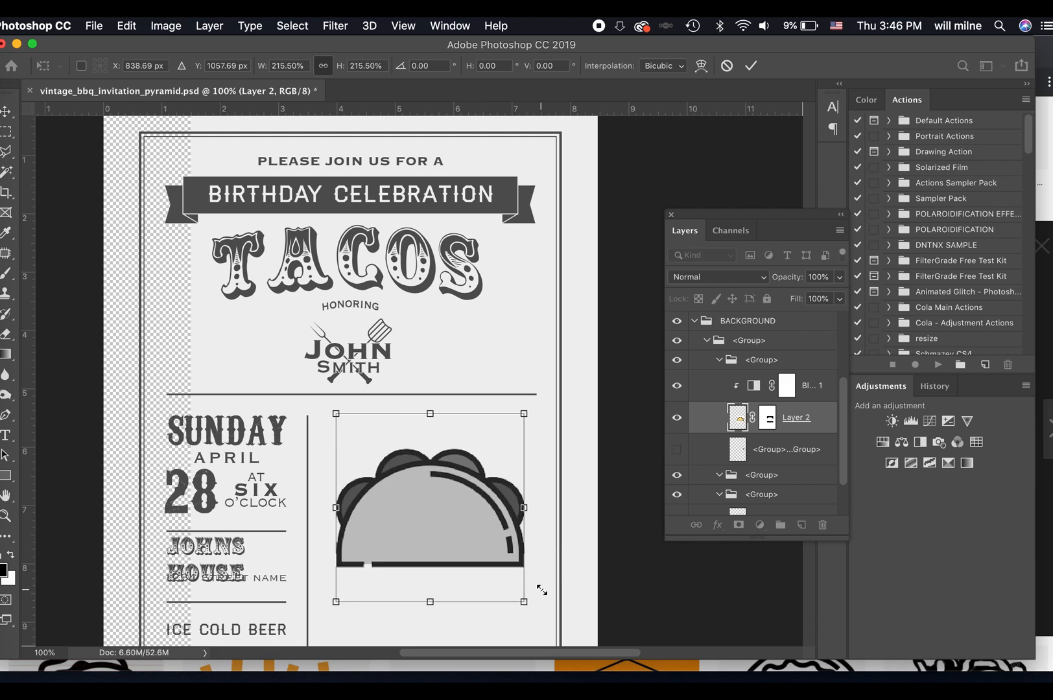
pyautogui.press('Return')
pyautogui.scroll(-3, 478, 518)
pyautogui.moveTo(475, 486); pyautogui.dragTo(466, 503)
# Try rotating the taco by -60 degrees with Free Transform.
pyautogui.press('super+t')
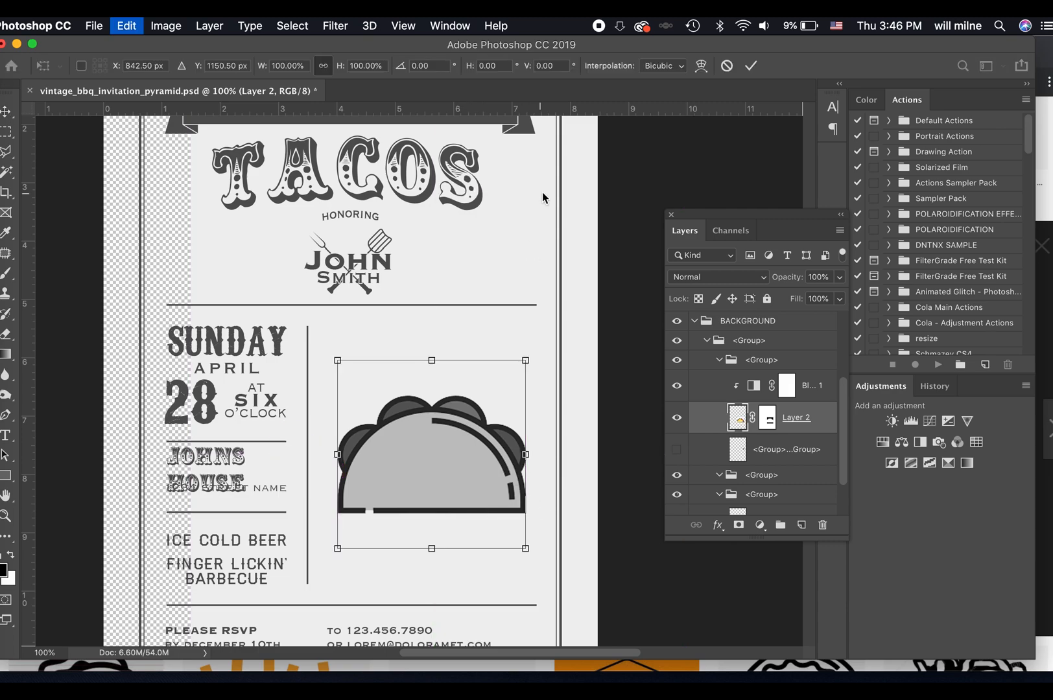
pyautogui.moveTo(364, 249); pyautogui.dragTo(289, 276)
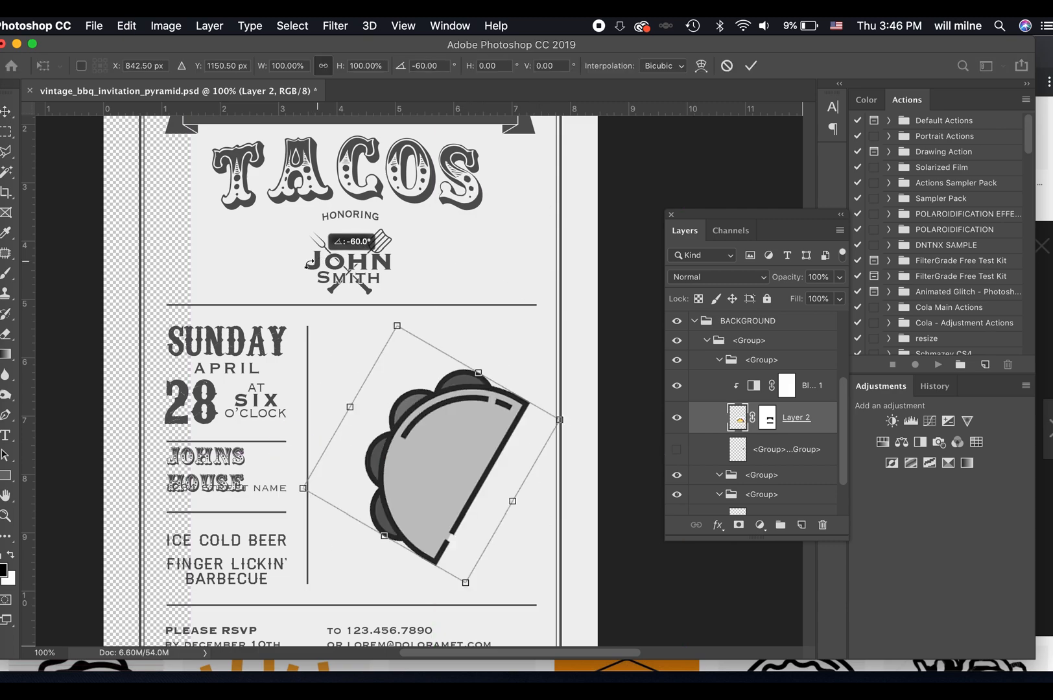
pyautogui.moveTo(511, 299); pyautogui.dragTo(529, 281)
pyautogui.press('Return')
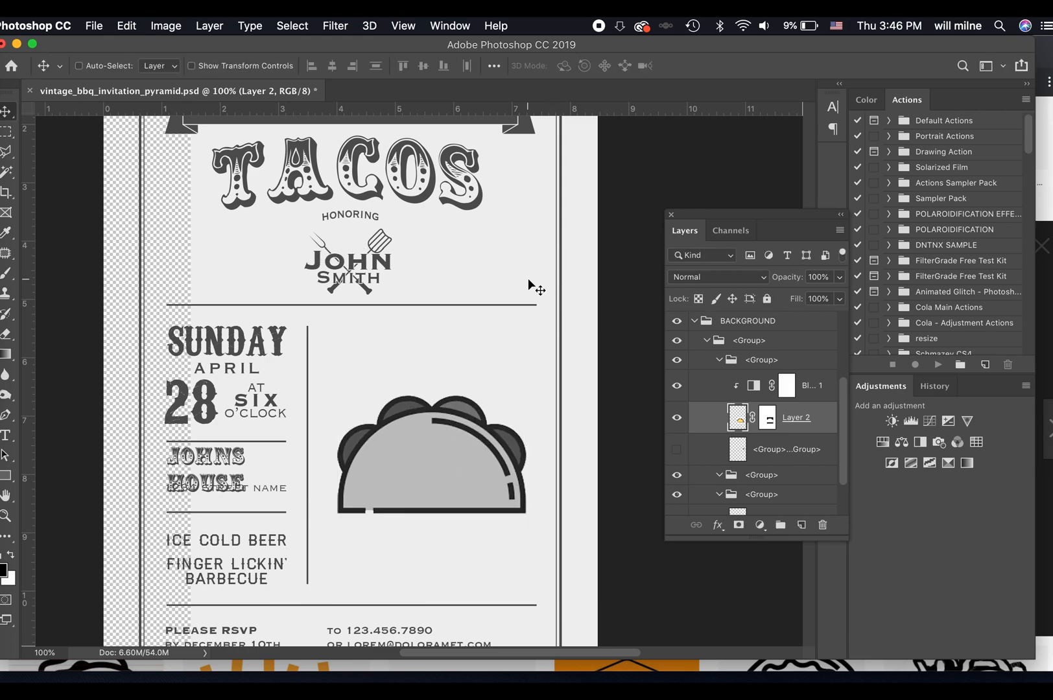
# Hide the street address text layer that overlaps JOHNS HOUSE and select the JOHNS HOUSE text layer.
pyautogui.press('t')
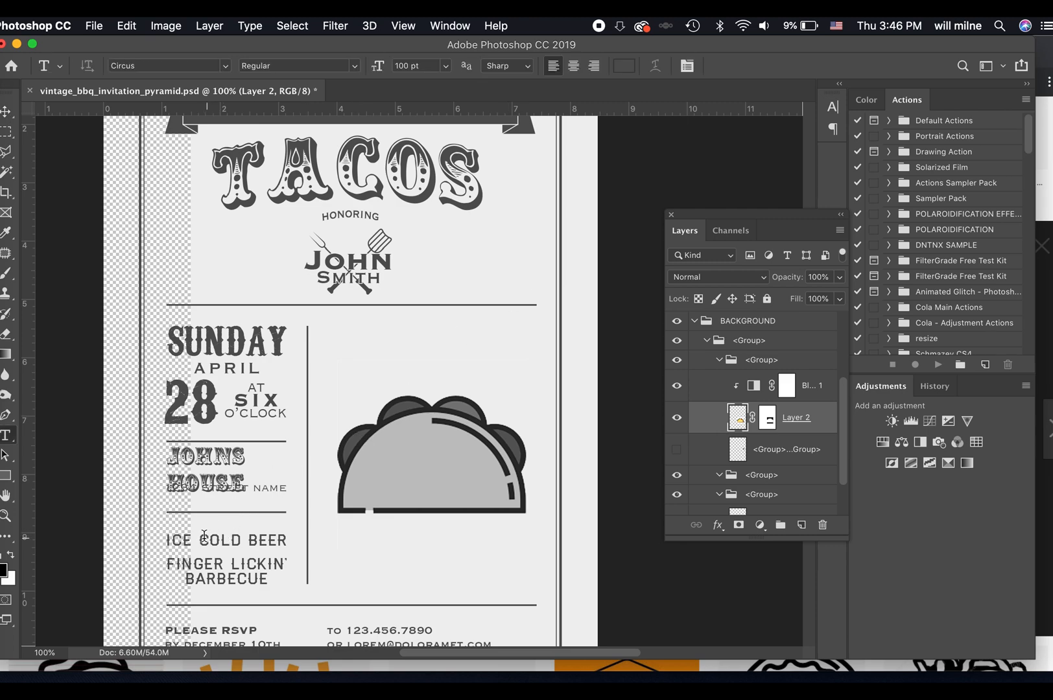
pyautogui.click(254, 490)
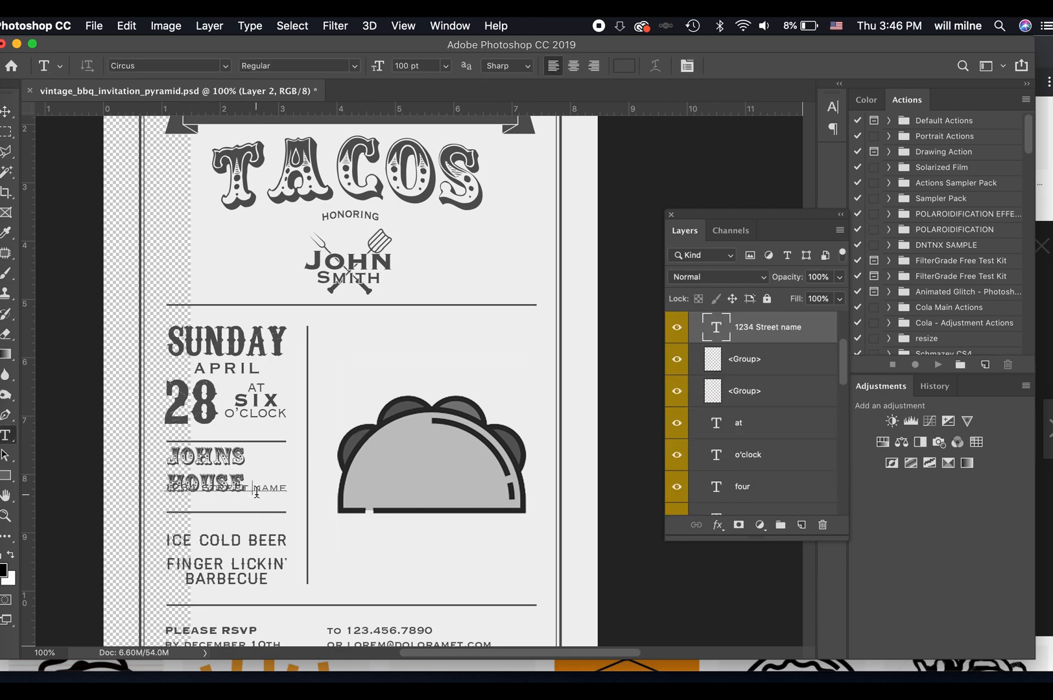
pyautogui.click(676, 332)
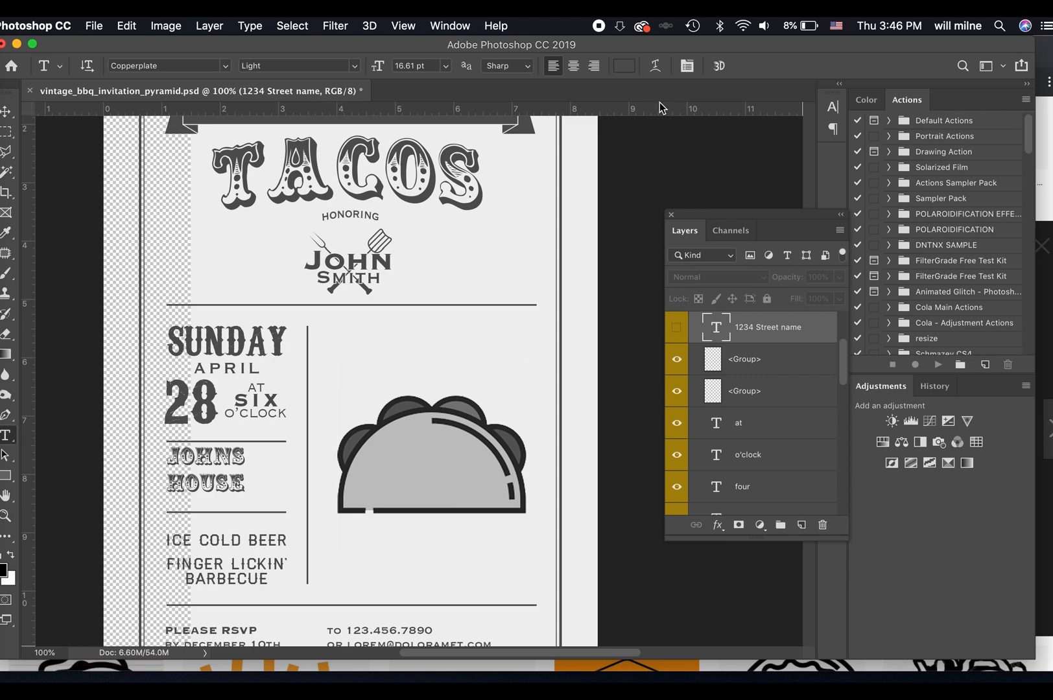
pyautogui.scroll(3, 754, 377)
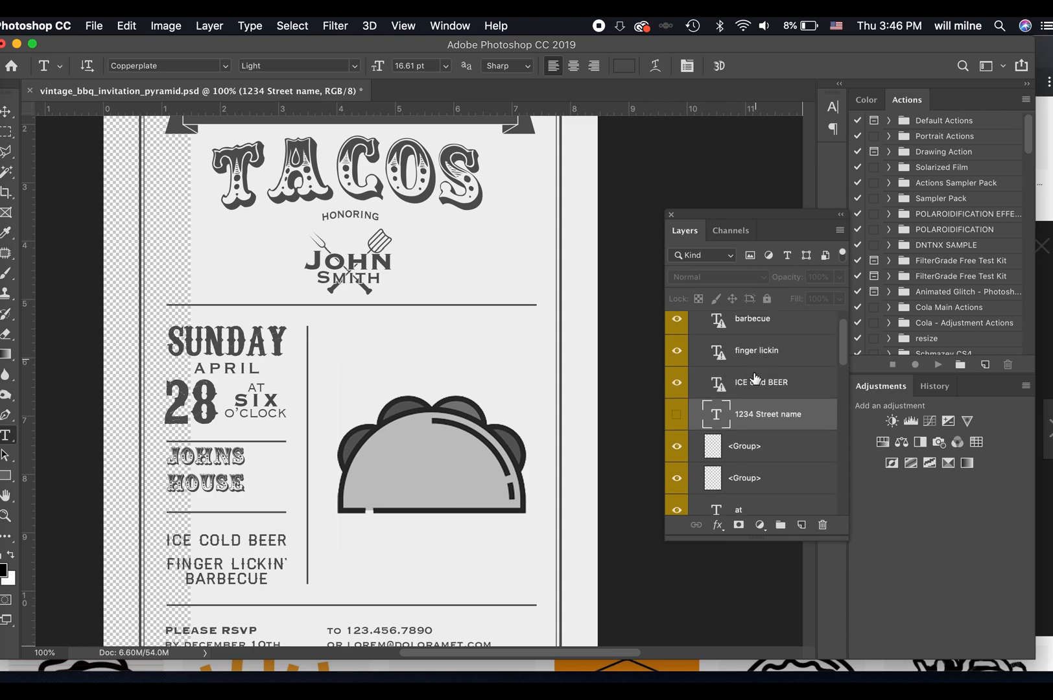
pyautogui.click(223, 468)
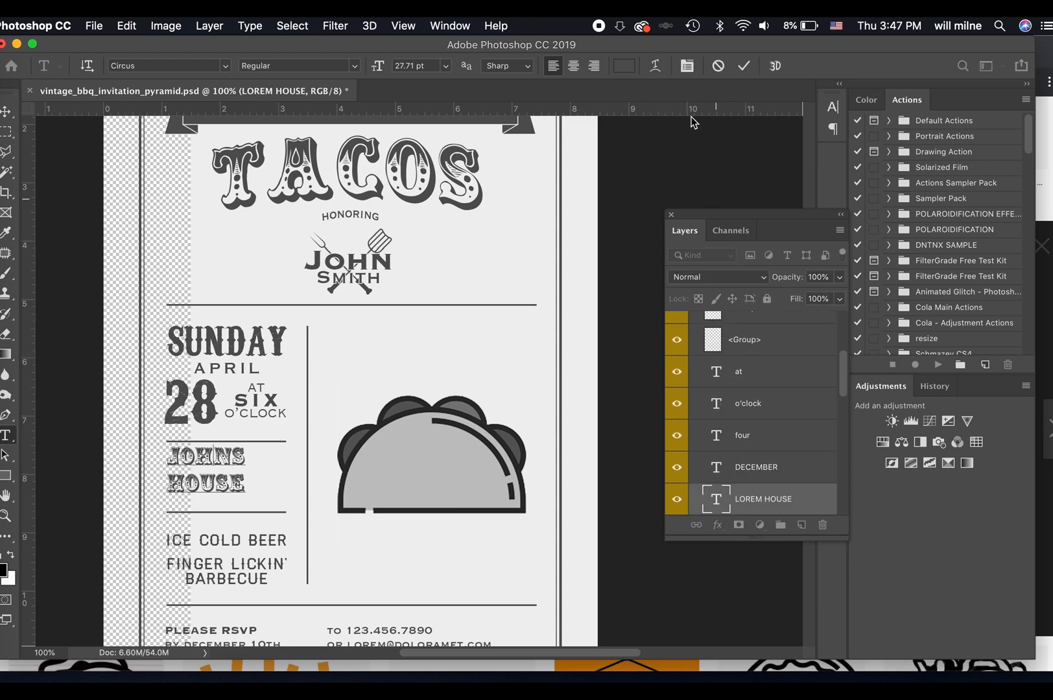
pyautogui.click(740, 70)
# Transform the <Path> background layer so that it covers the whole invitation page, including the transparent strip along the left edge.
pyautogui.scroll(-5, 765, 480)
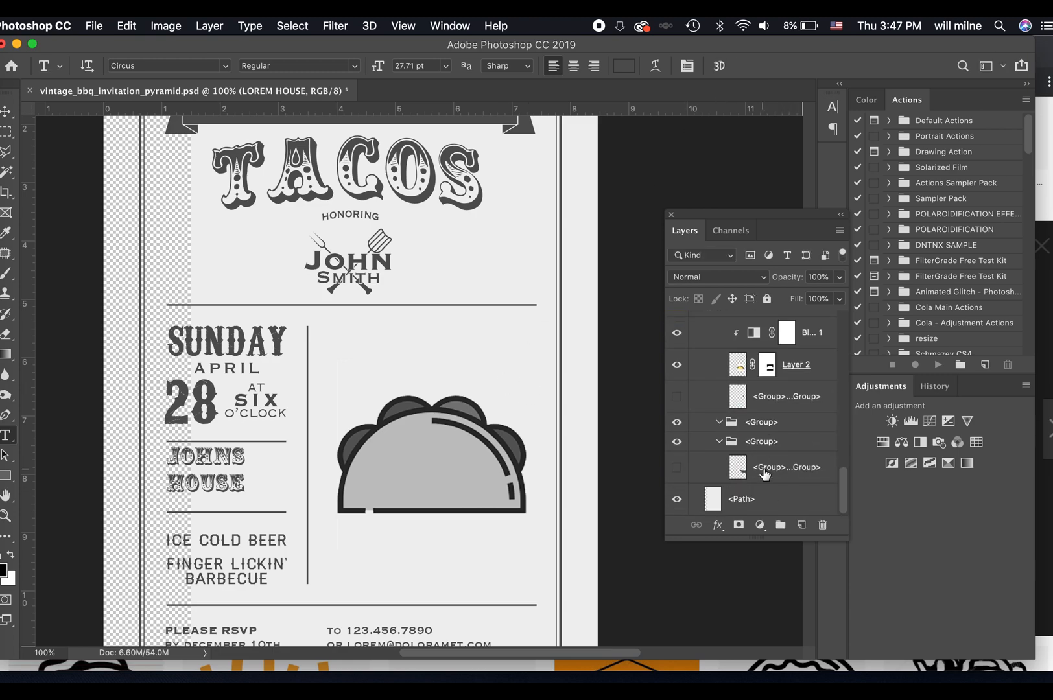
pyautogui.click(743, 498)
pyautogui.press('v')
pyautogui.press('super+t')
pyautogui.moveTo(587, 410); pyautogui.dragTo(500, 403)
pyautogui.moveTo(595, 354); pyautogui.dragTo(604, 355)
pyautogui.press('Return')
pyautogui.press('super+minus')
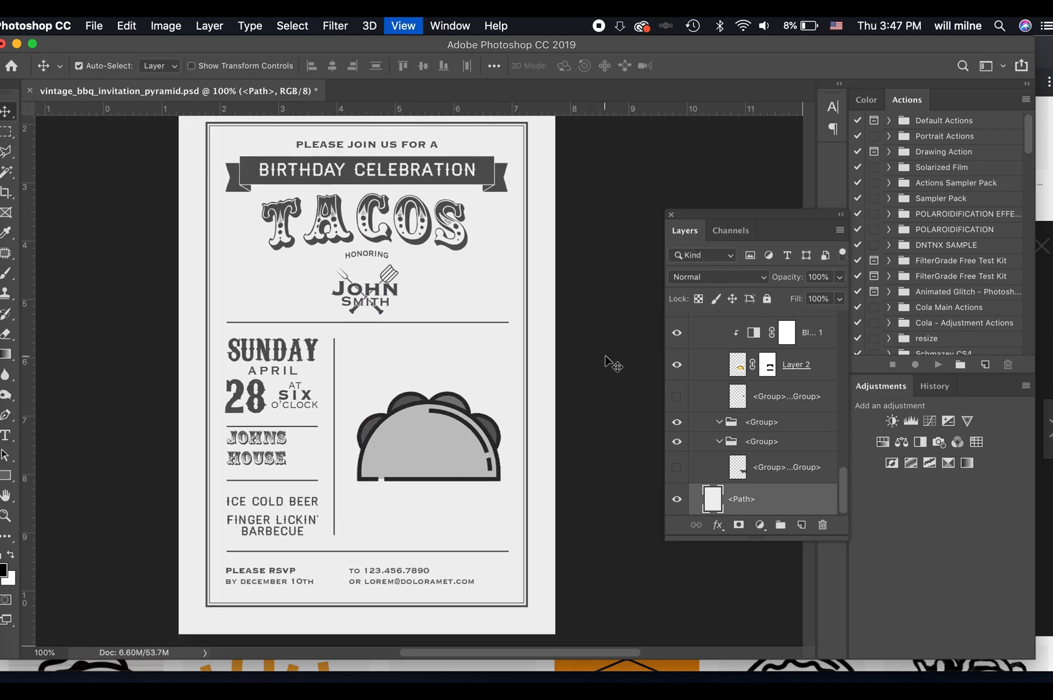
pyautogui.press('super+minus')
pyautogui.press('super+minus')
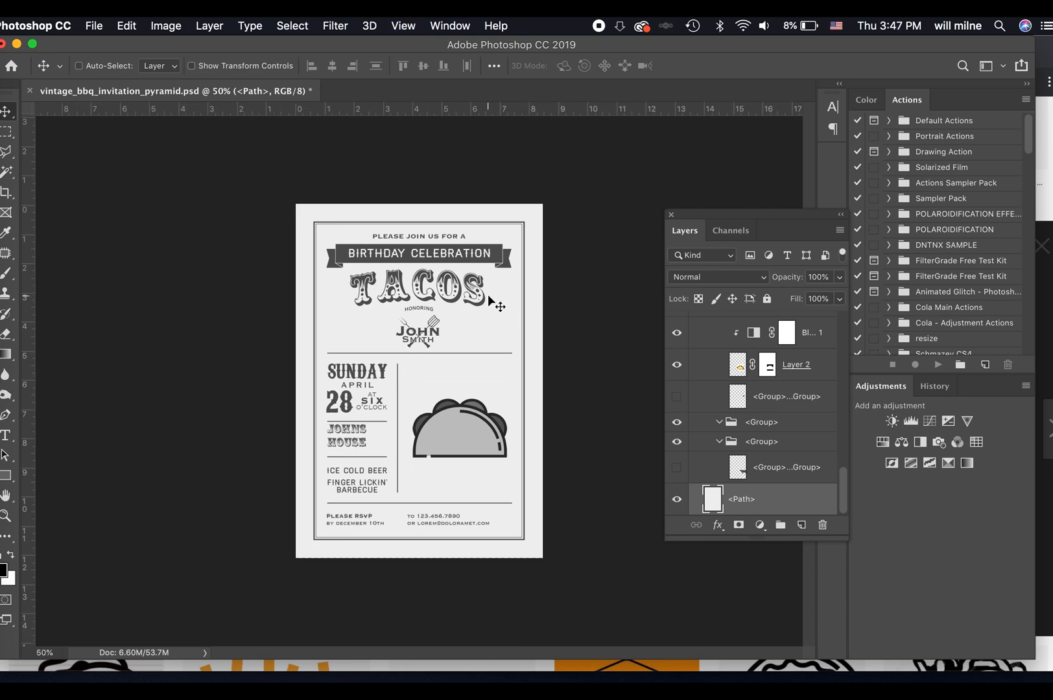
pyautogui.press('t')
pyautogui.click(422, 306)
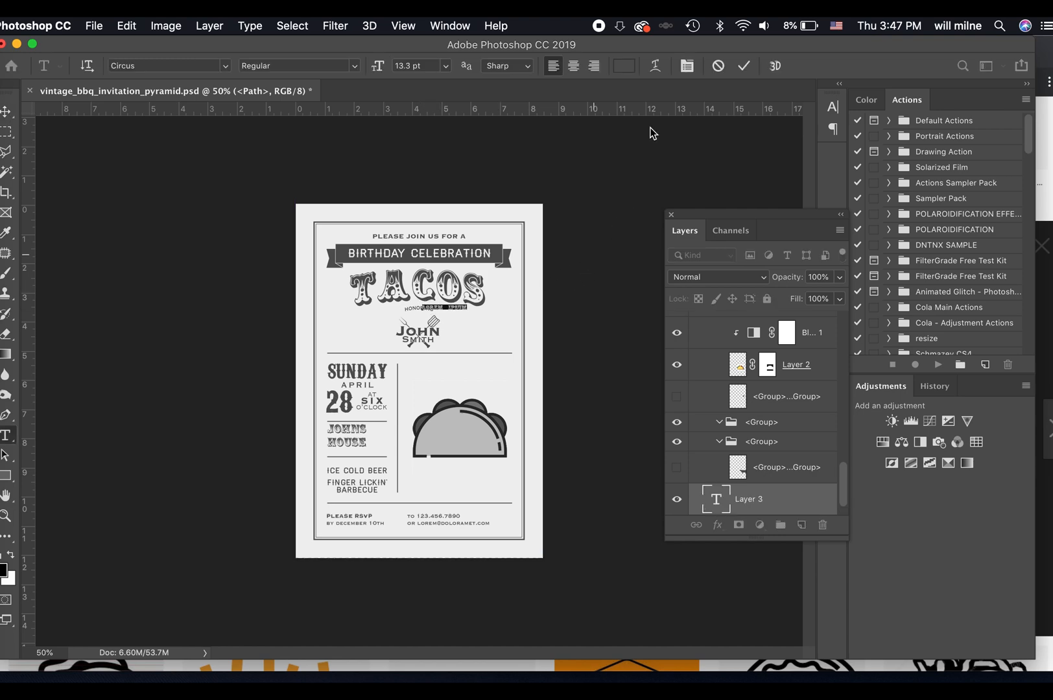
pyautogui.click(711, 67)
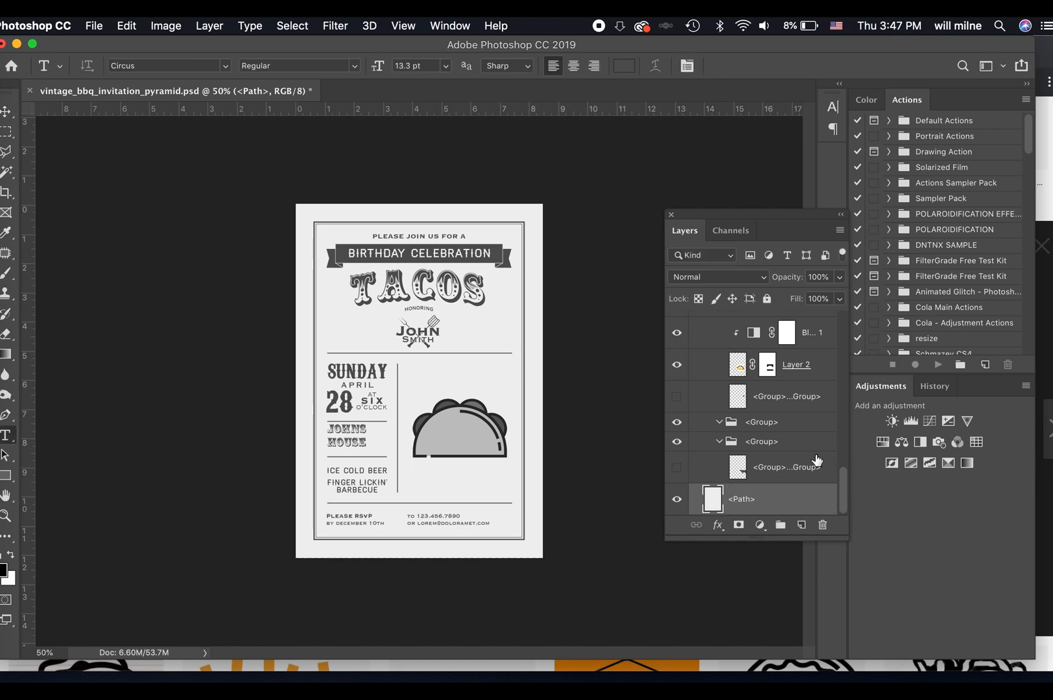
# Collapse the DATE ON LEFT group and add a Gradient Map adjustment layer above it.
pyautogui.scroll(10, 812, 463)
pyautogui.click(696, 328)
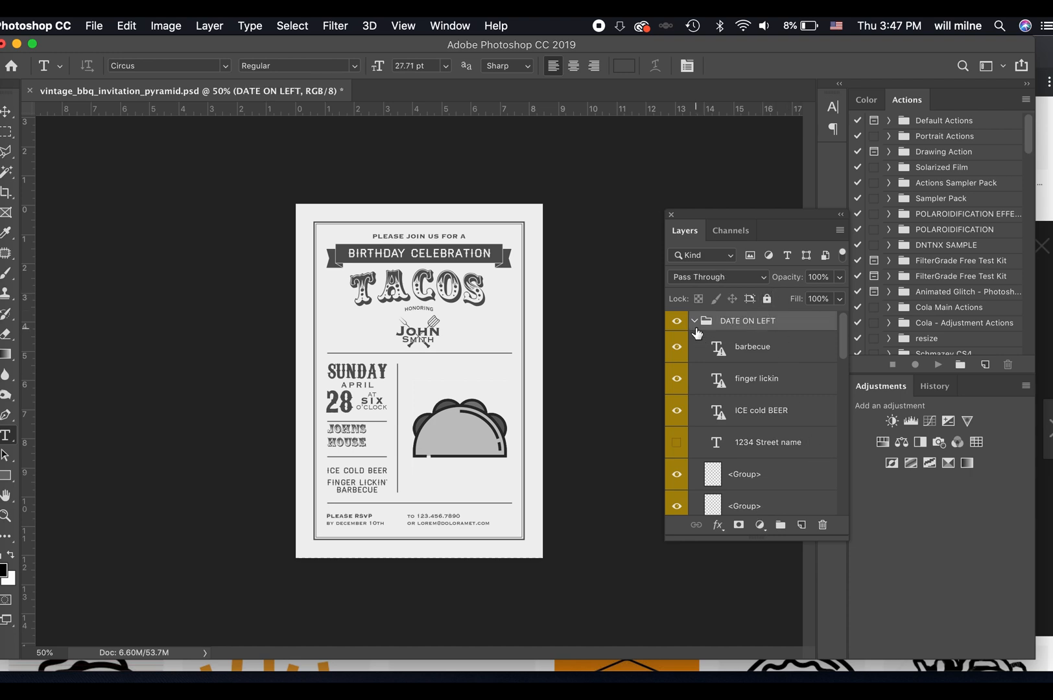
pyautogui.click(696, 324)
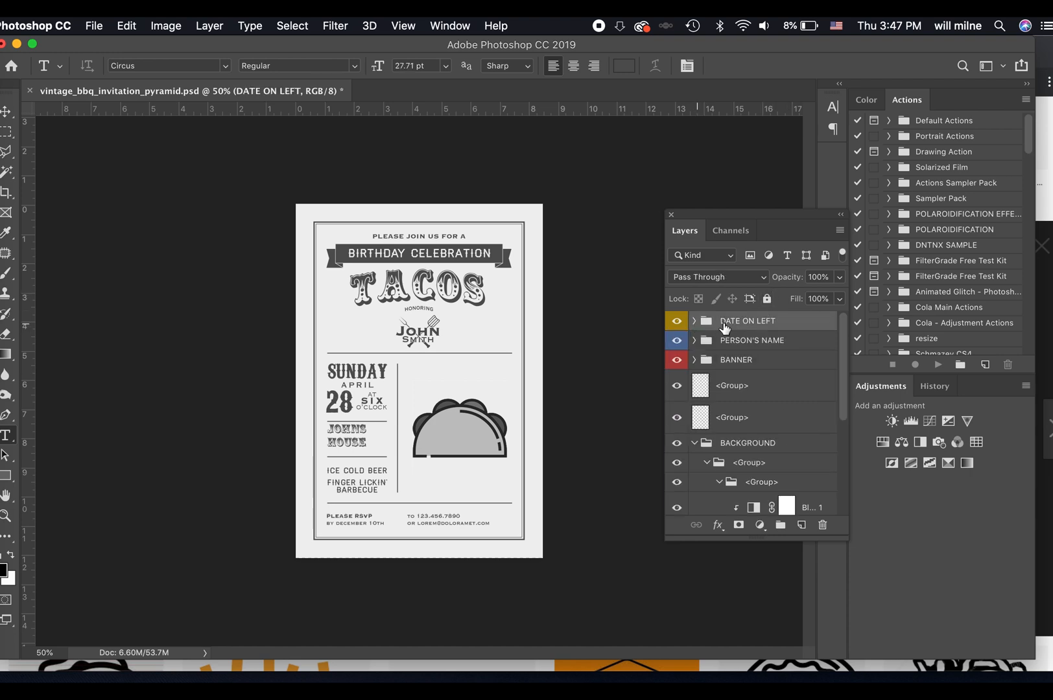
pyautogui.click(967, 463)
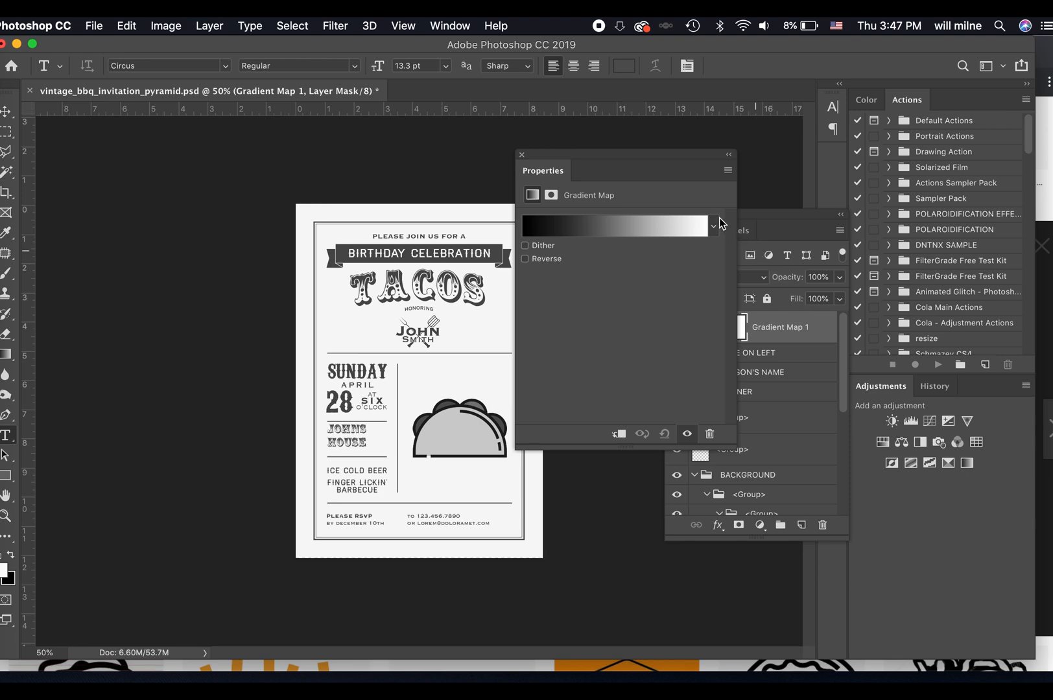
# Edit the gradient map's gradient, trying the Spectrum preset and choosing the Chrome preset.
pyautogui.click(694, 227)
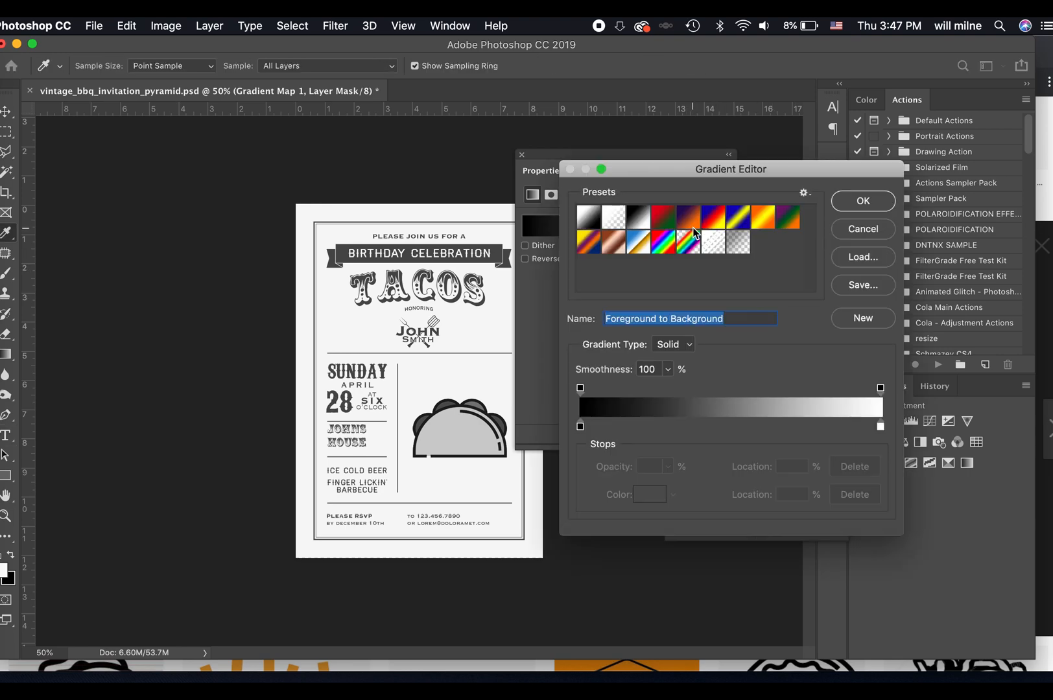
pyautogui.click(666, 244)
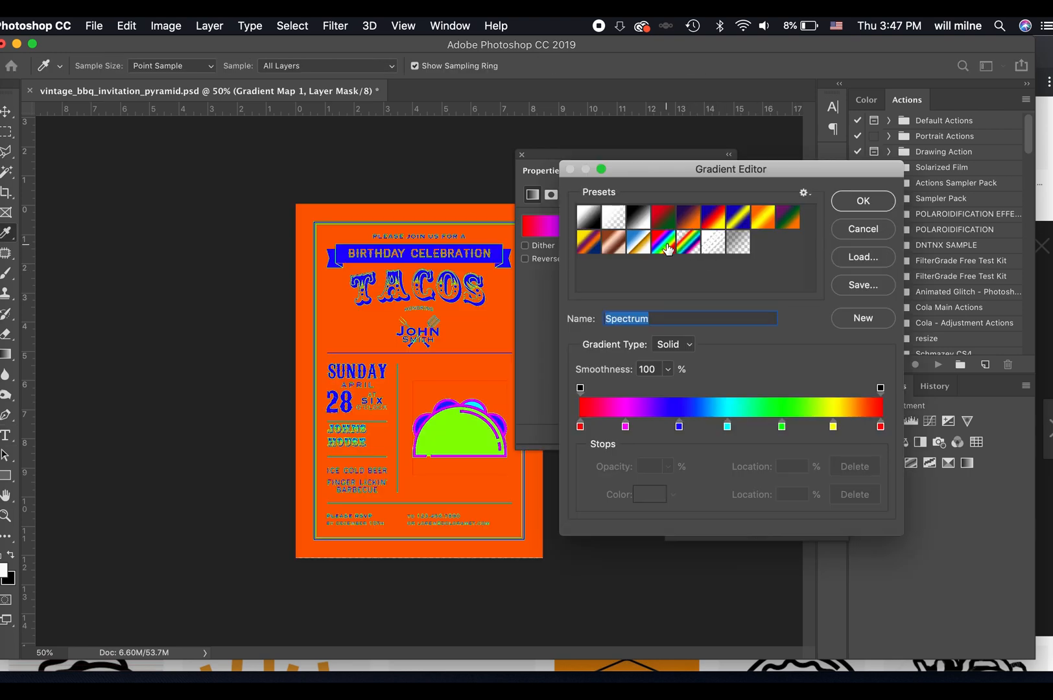
pyautogui.click(641, 245)
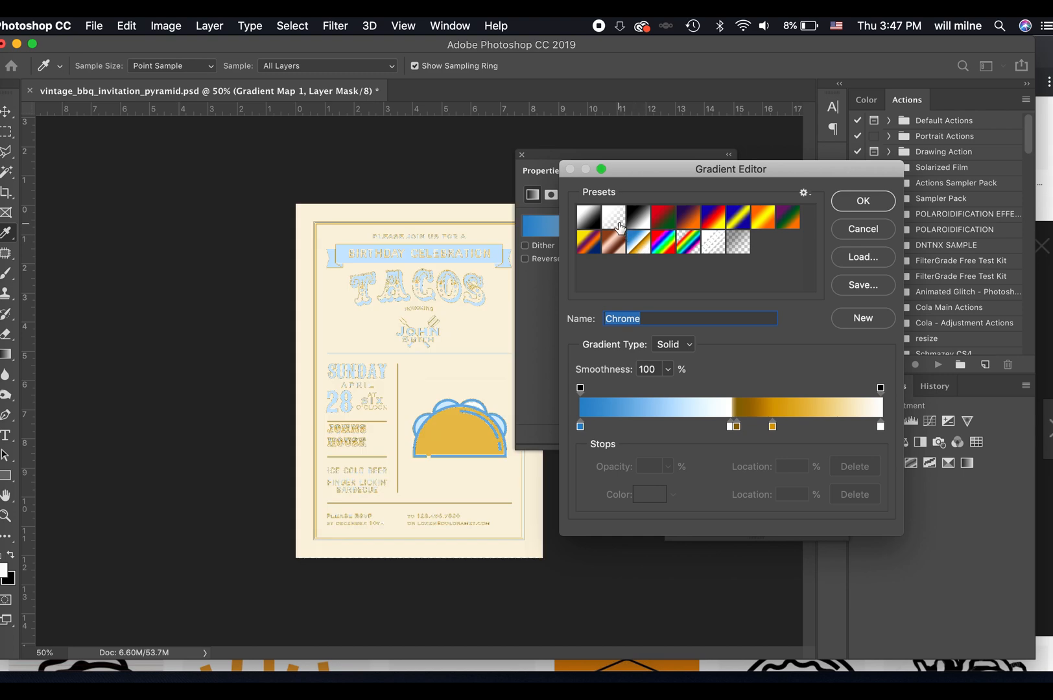
# Reduce the Chrome gradient to blue, gold and white stops, shift the gold stop toward the middle, and apply the gradient.
pyautogui.moveTo(739, 428); pyautogui.dragTo(733, 493)
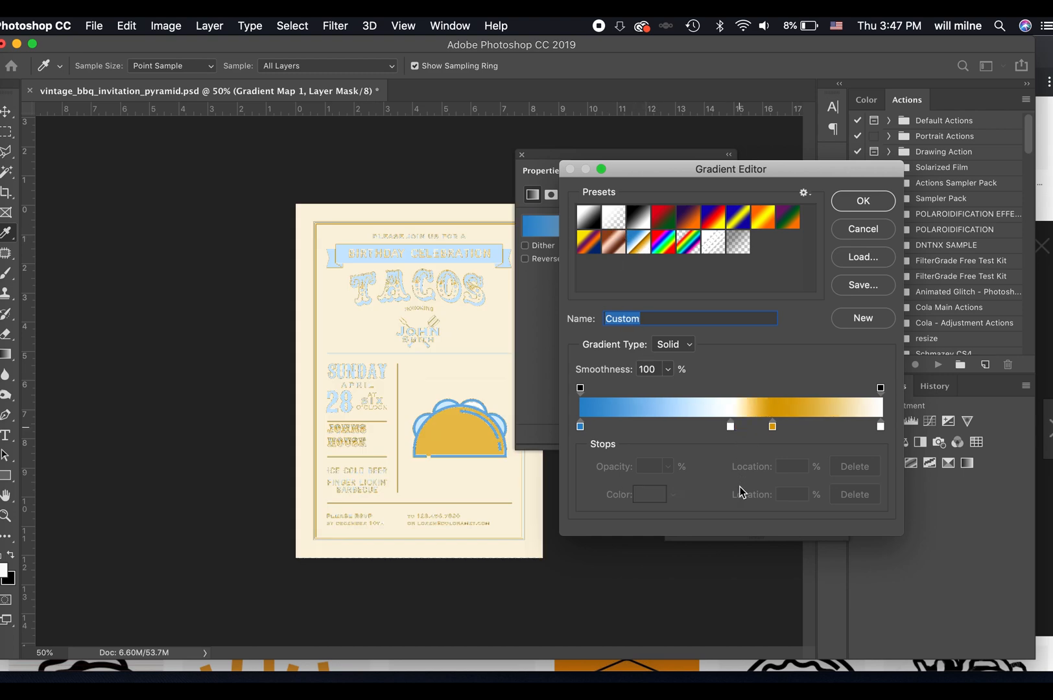
pyautogui.moveTo(731, 427); pyautogui.dragTo(731, 490)
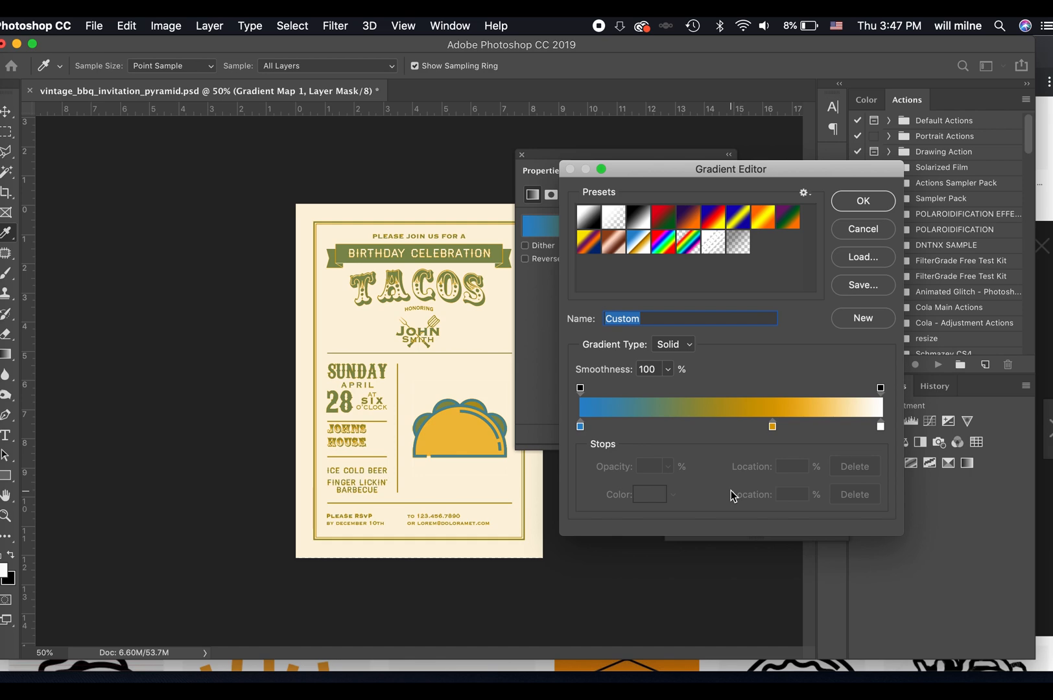
pyautogui.moveTo(772, 426); pyautogui.dragTo(829, 441)
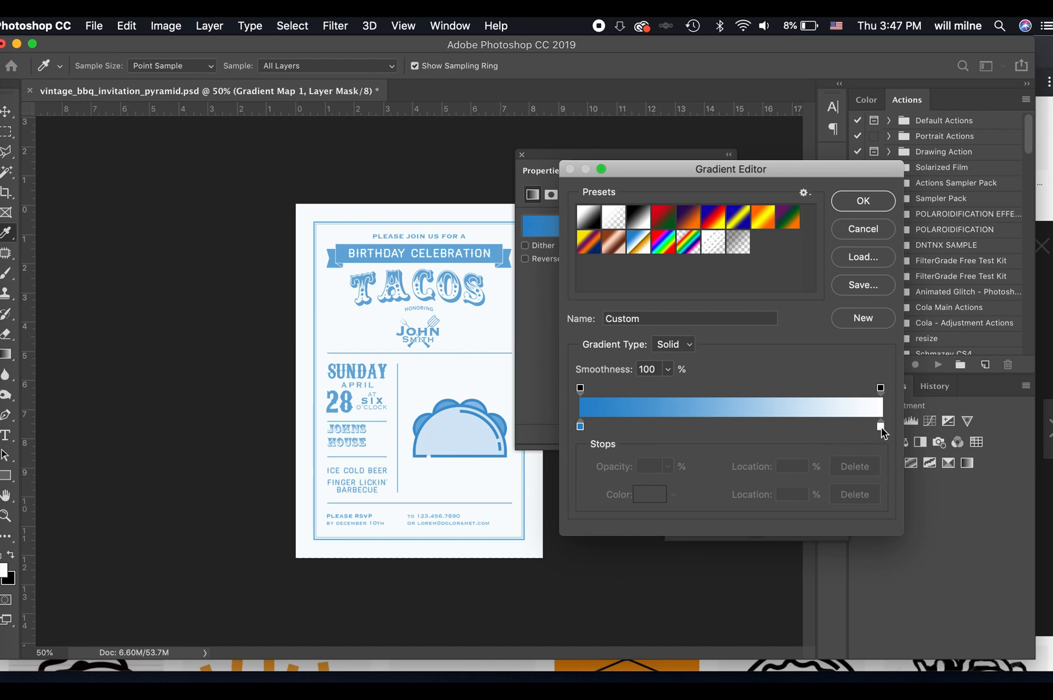
pyautogui.hotkey('ctrl', 'z')
pyautogui.click(861, 198)
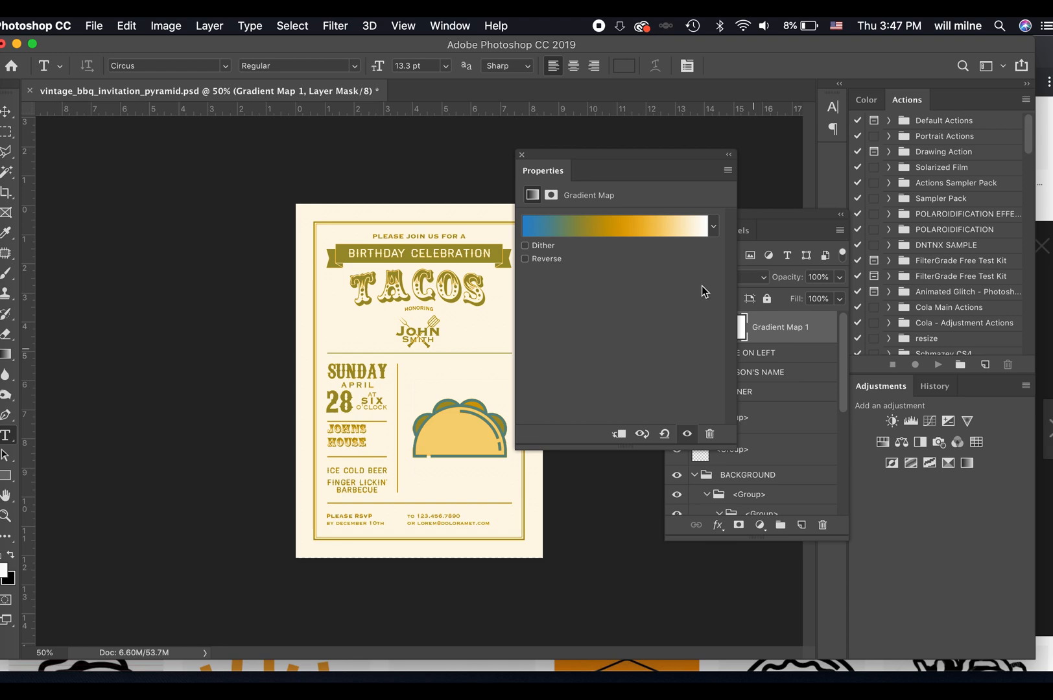
pyautogui.click(522, 155)
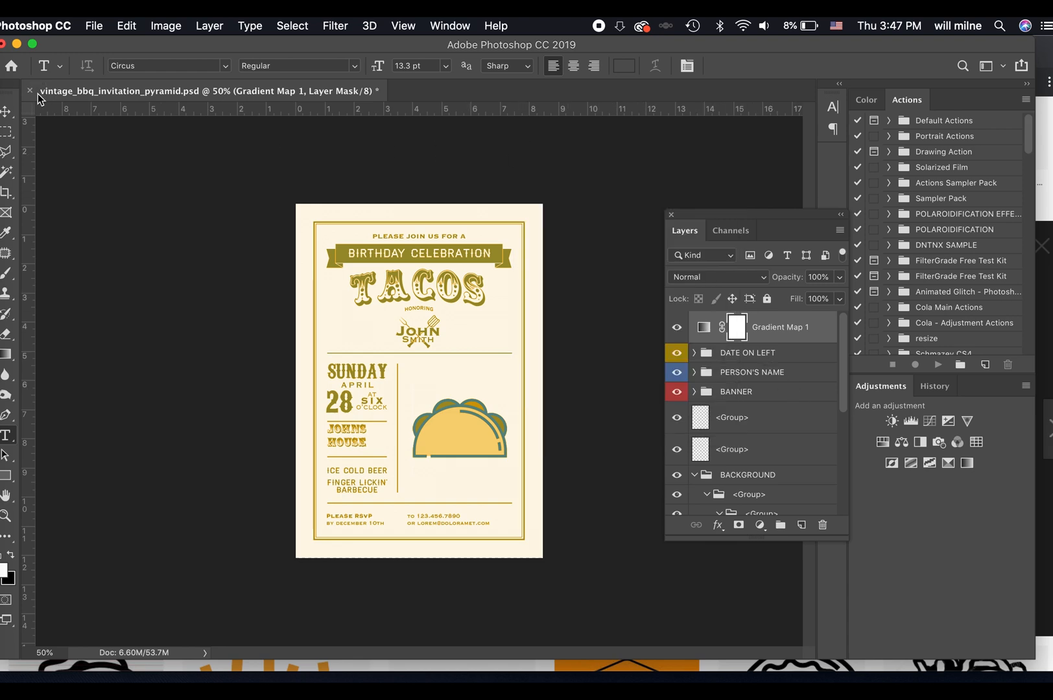
# Switch to Finder and open the "resume - elliot US Letter.psd" template from the Templates folder in Photoshop.
pyautogui.click(1, 75)
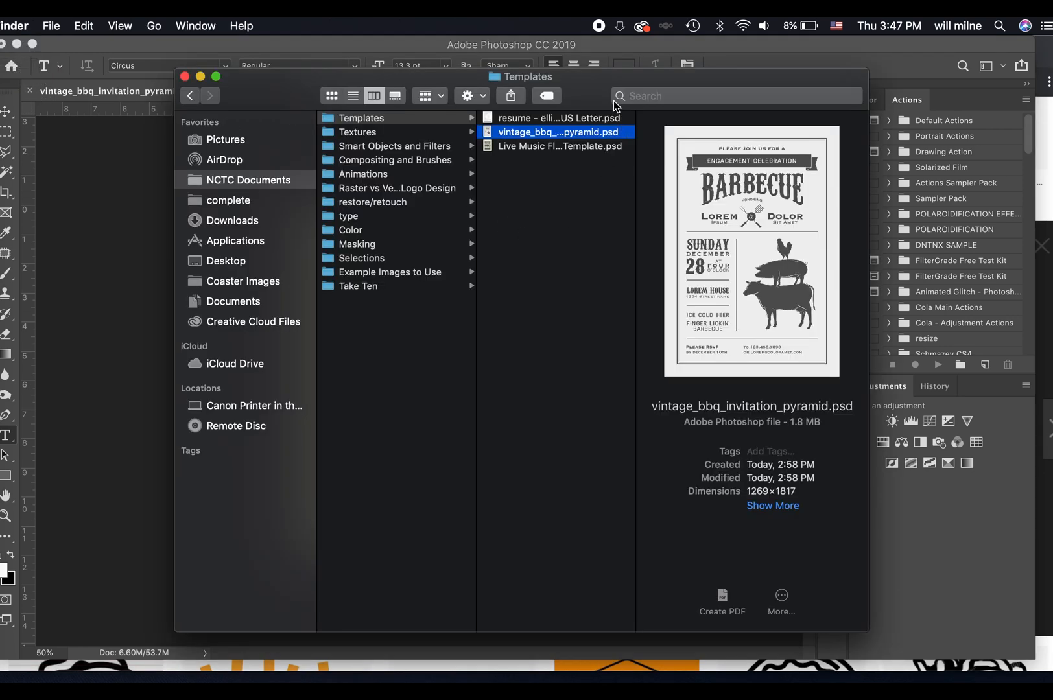
pyautogui.moveTo(605, 90); pyautogui.dragTo(439, 104)
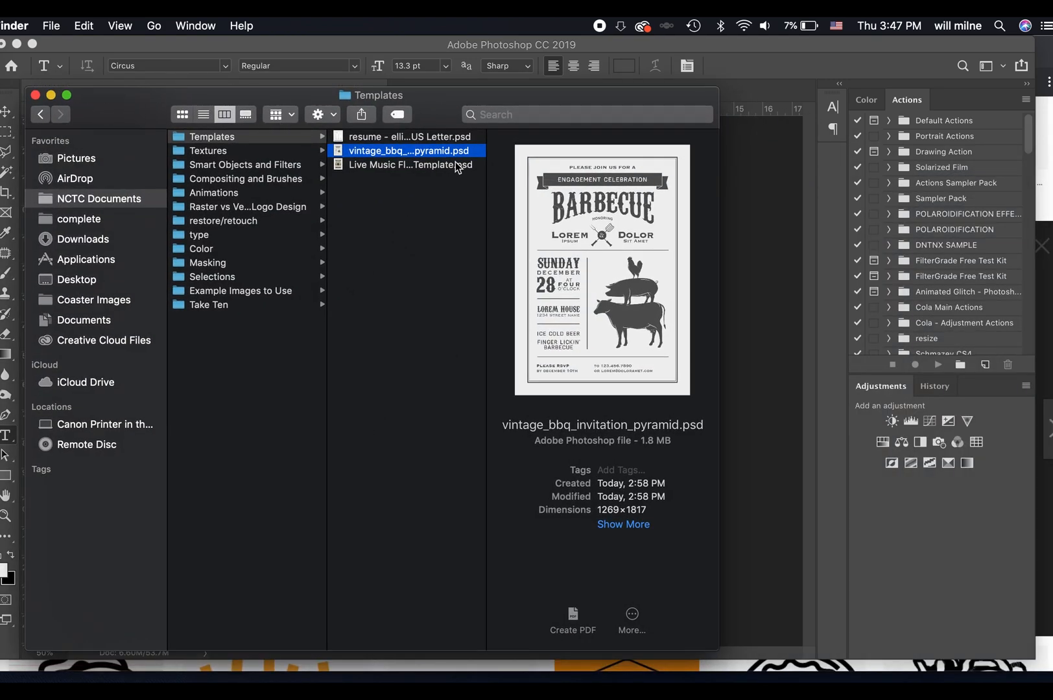
pyautogui.click(404, 212)
pyautogui.doubleClick(404, 142)
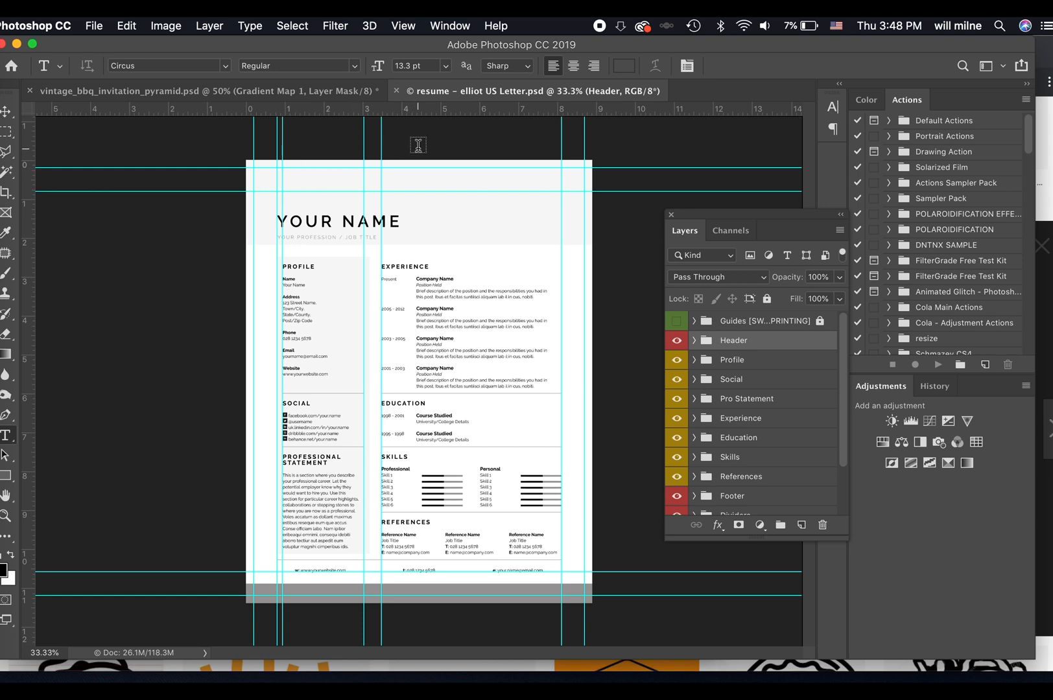
# Create a vertical guide at 5 in on the resume and remove it with the Move tool.
pyautogui.click(434, 24)
pyautogui.moveTo(403, 26)
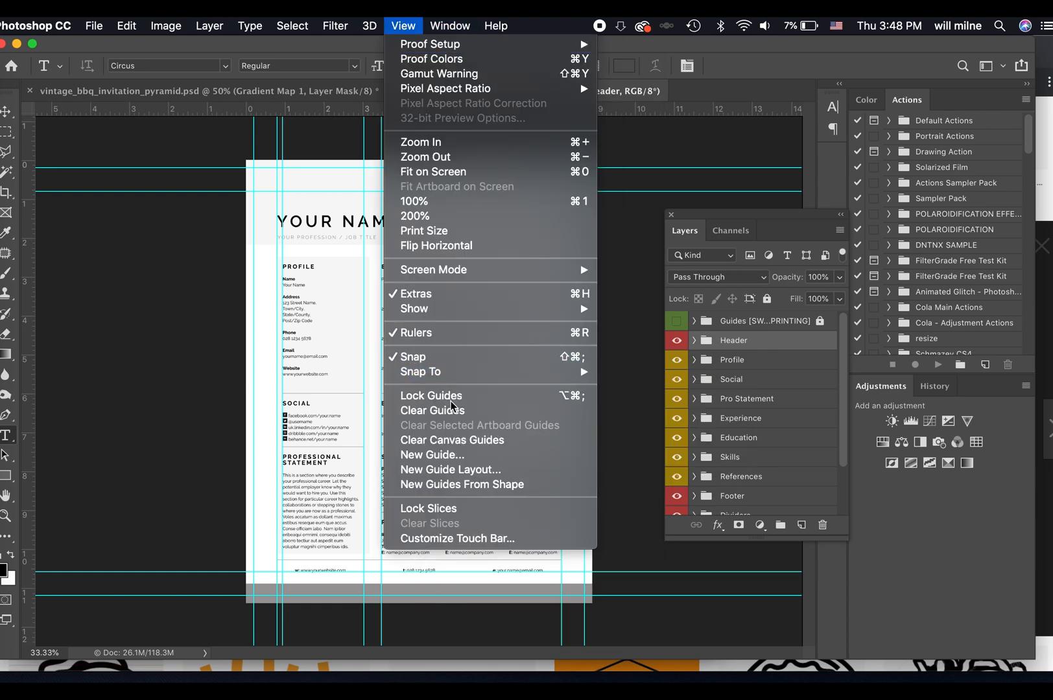
pyautogui.click(460, 456)
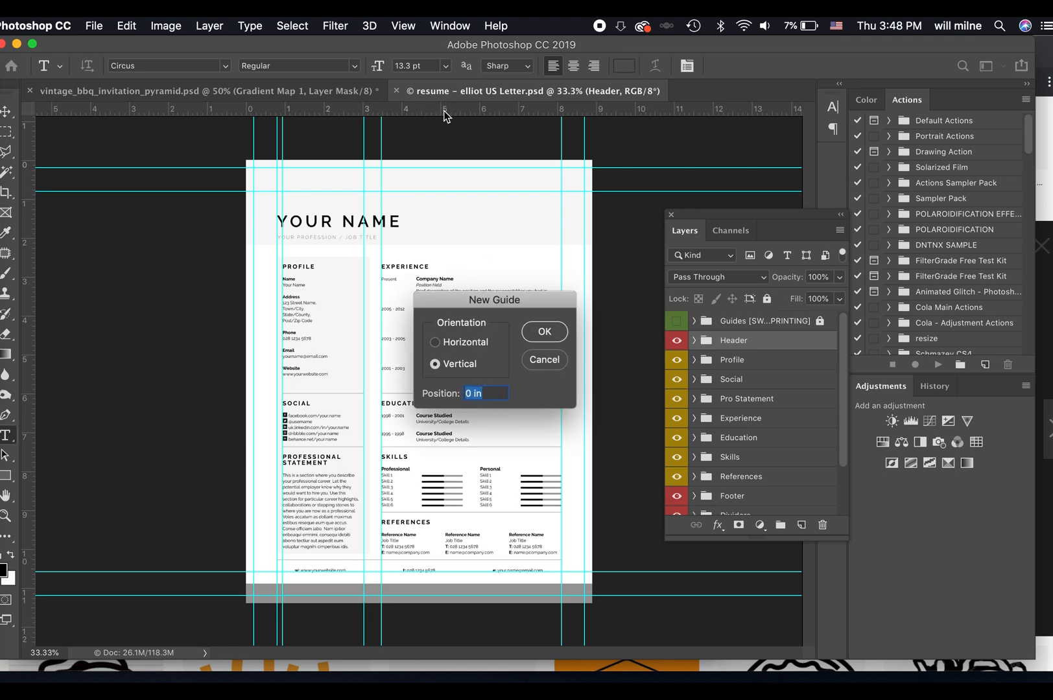
pyautogui.write('5IN')
pyautogui.press('Return')
pyautogui.press('v')
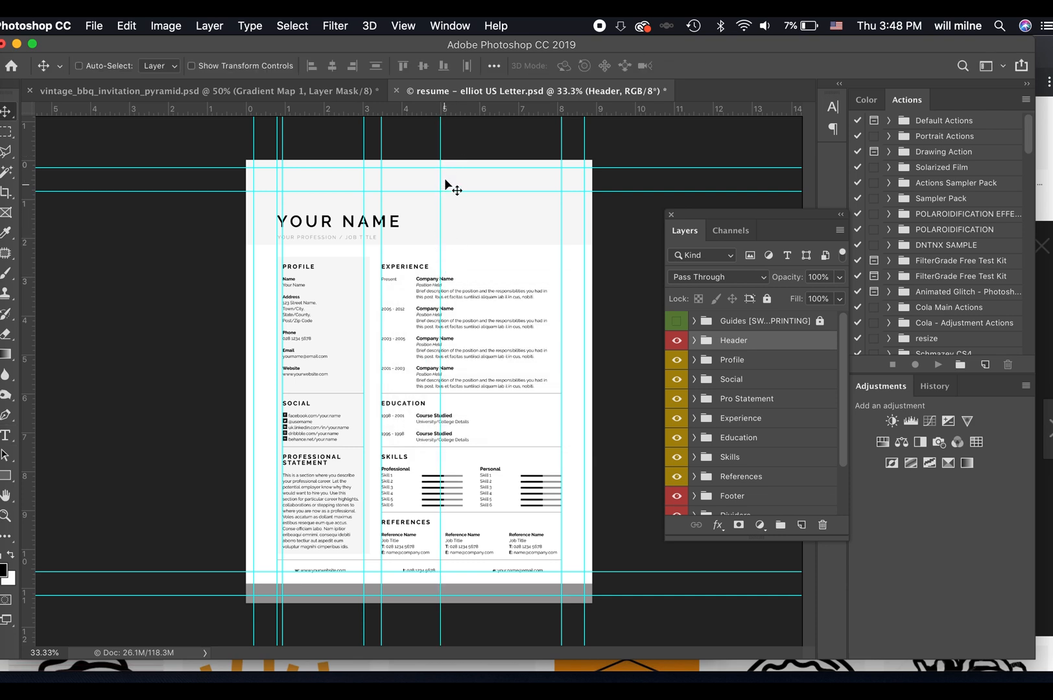
pyautogui.moveTo(441, 138); pyautogui.dragTo(4, 250)
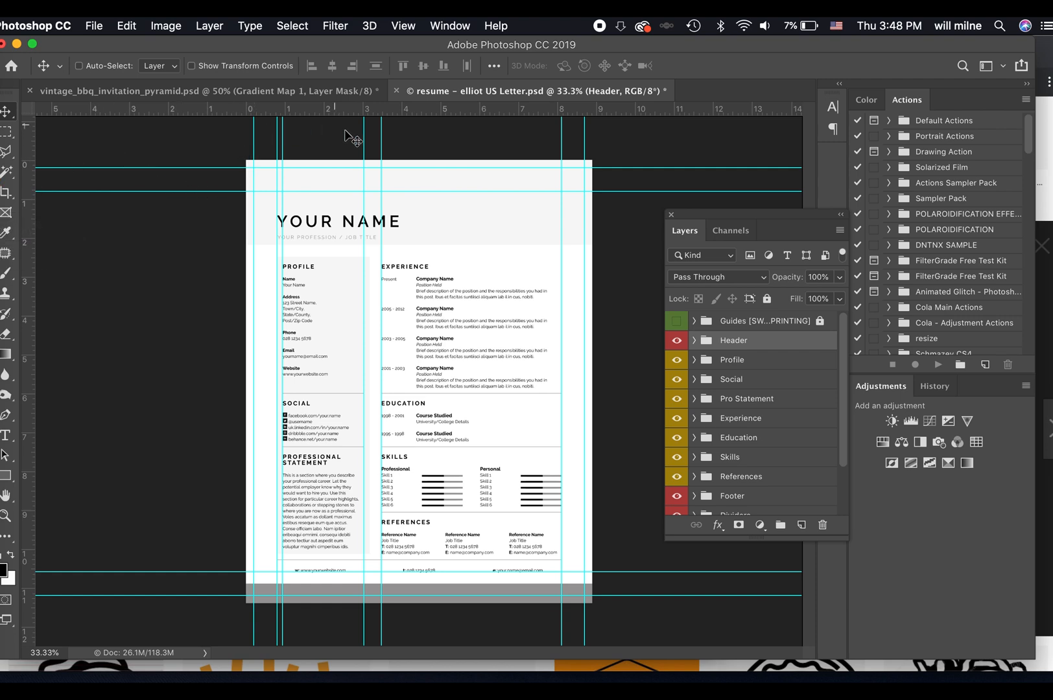
# Toggle the rulers off and back on, and try a horizontal guide along the lower edge of the grey header band.
pyautogui.click(402, 25)
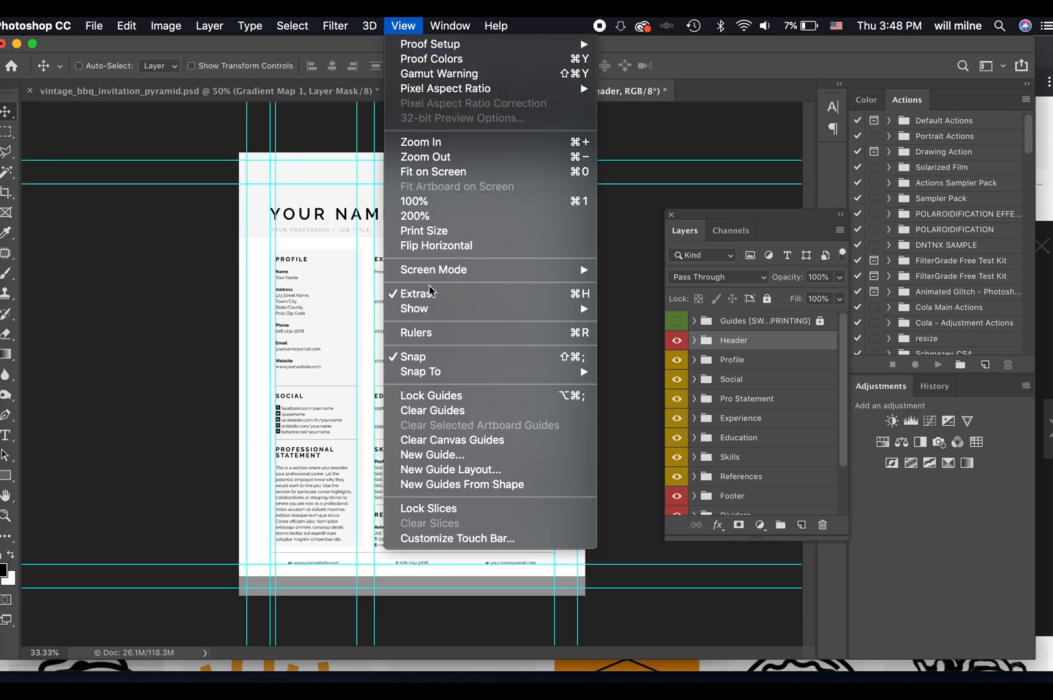
pyautogui.click(429, 333)
pyautogui.press('super')
pyautogui.press('super+r')
pyautogui.press('super+r')
pyautogui.press('super+r')
pyautogui.press('super+r')
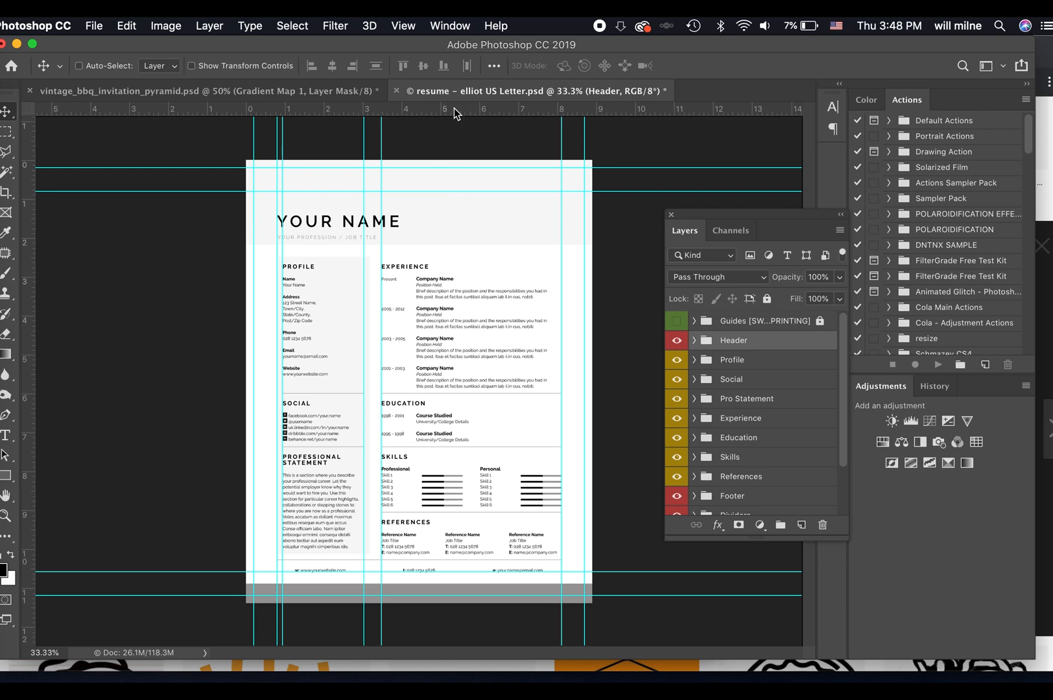
pyautogui.moveTo(454, 108); pyautogui.dragTo(468, 245)
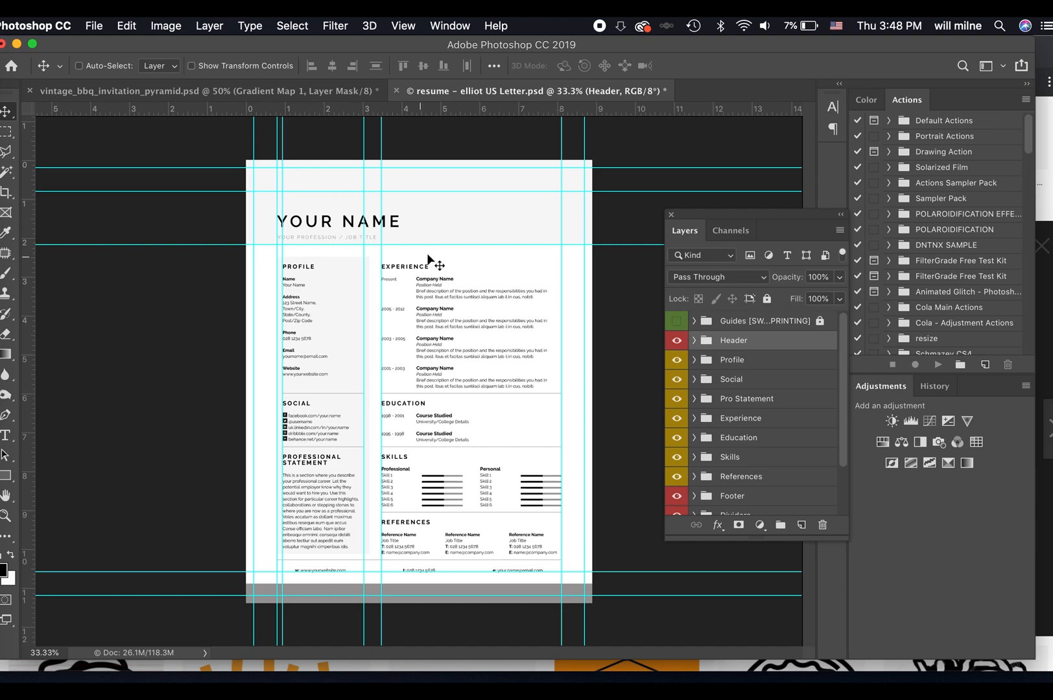
pyautogui.press('super+z')
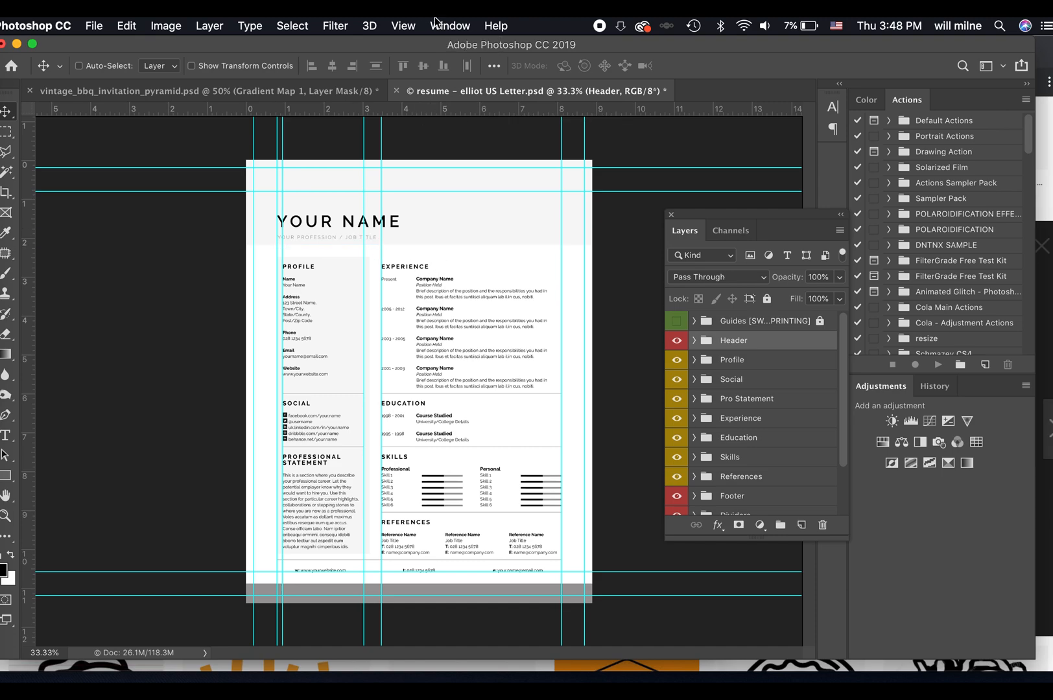
# Examine the resume template's header, profile, social, statement, experience, education, skills and reference sections up close against the guides.
pyautogui.press('super+equal')
pyautogui.press('super+equal')
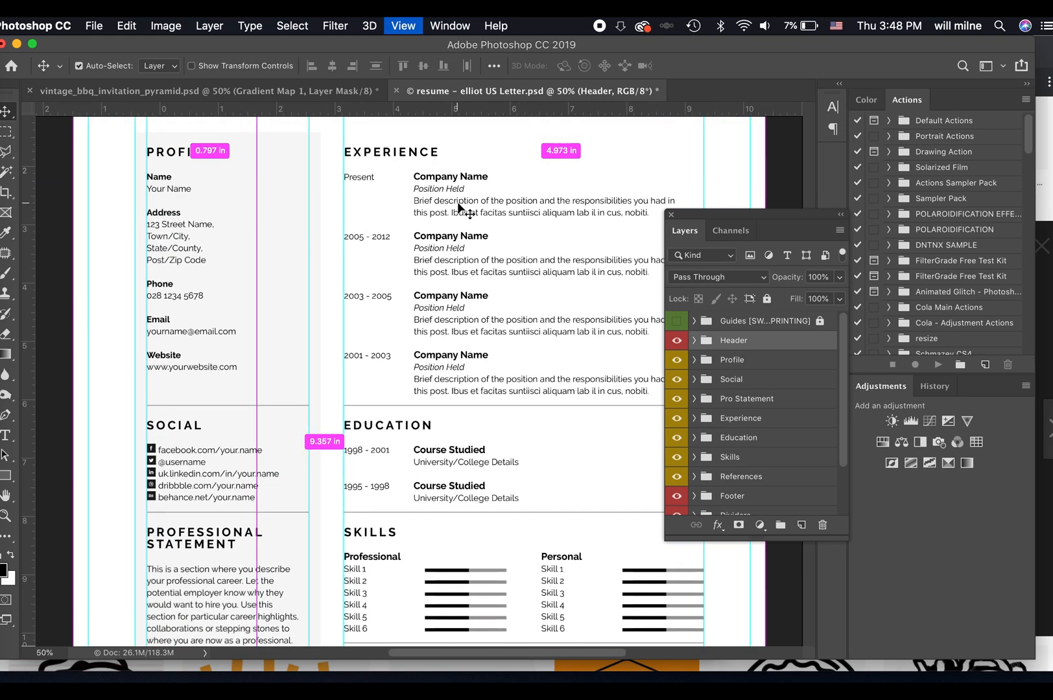
pyautogui.press('super+equal')
pyautogui.hscroll(-4, 422, 227)
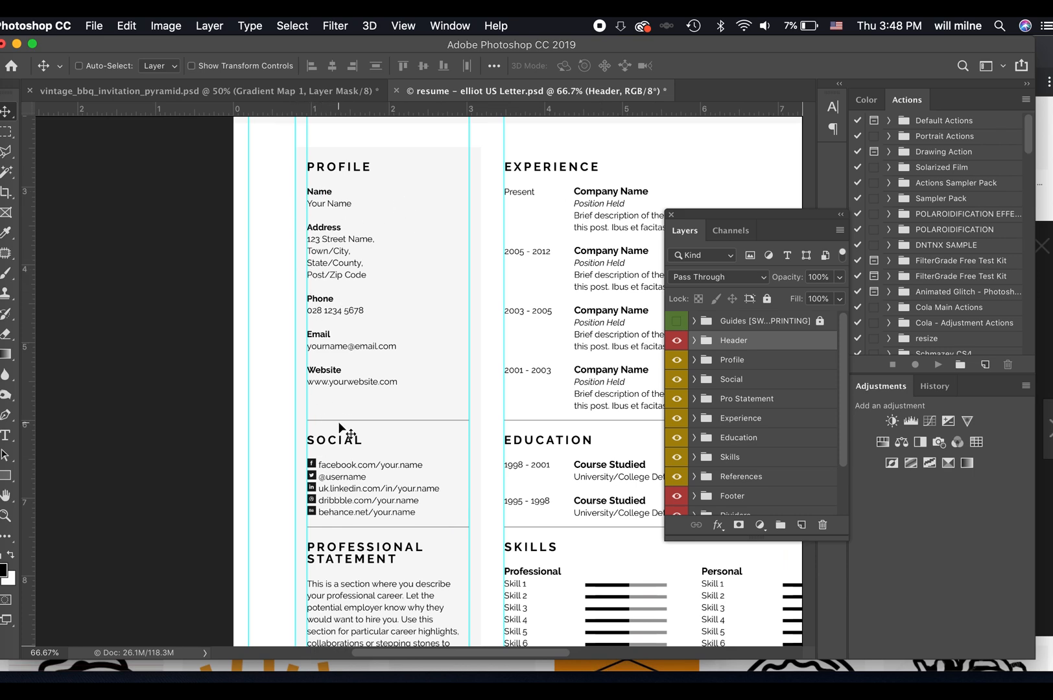
pyautogui.scroll(-5, 377, 371)
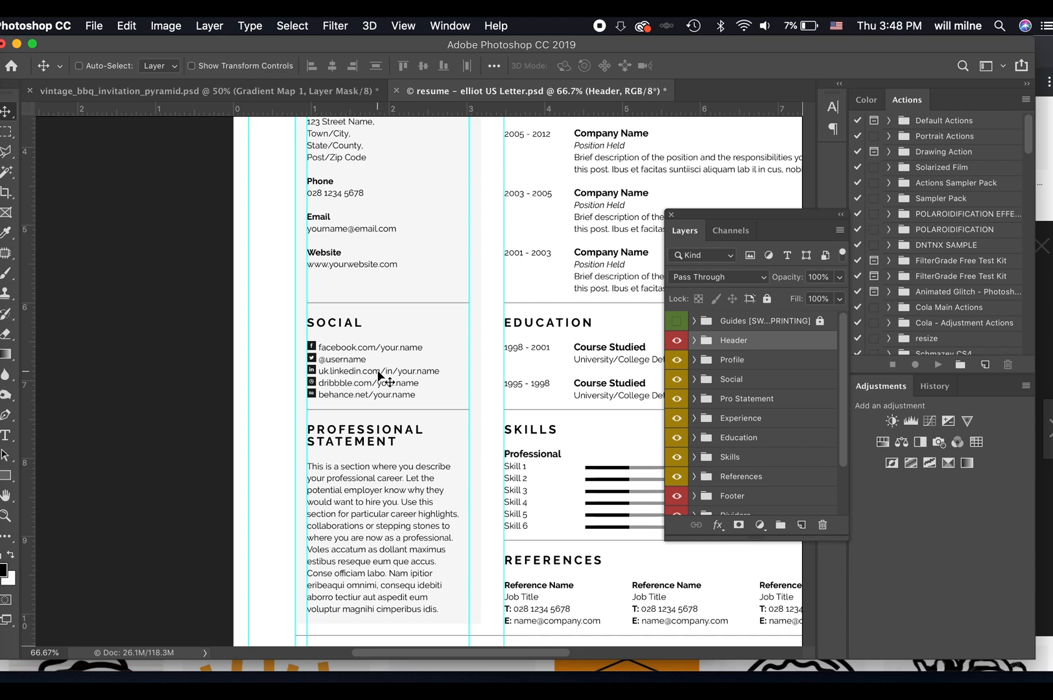
pyautogui.scroll(-3, 382, 350)
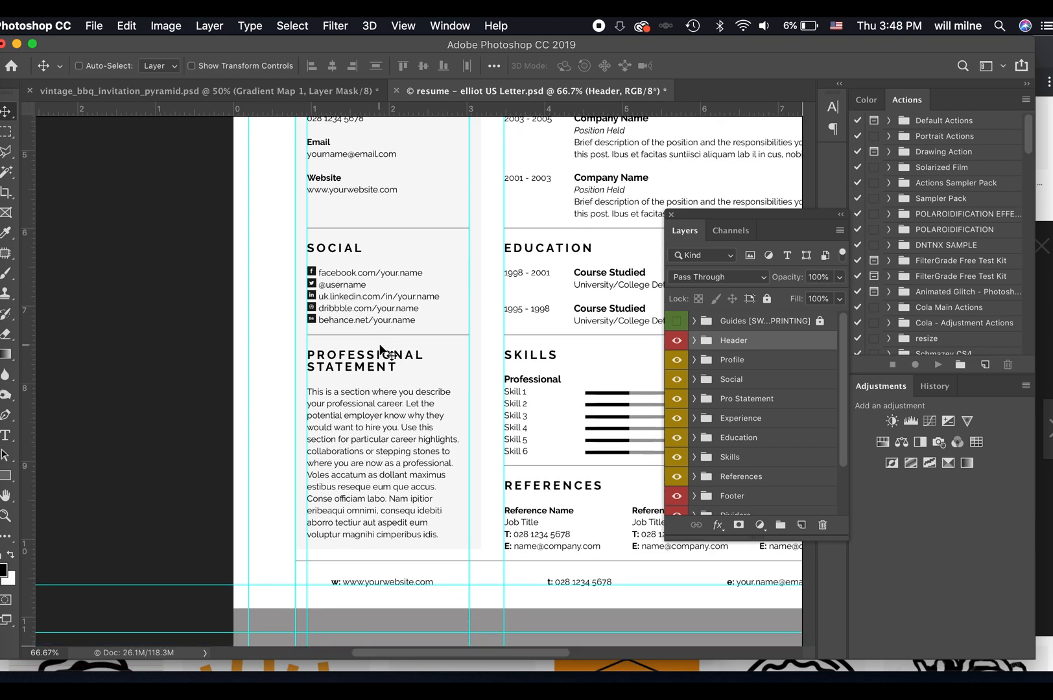
pyautogui.hscroll(5, 383, 352)
pyautogui.scroll(8, 382, 353)
pyautogui.scroll(4, 380, 346)
pyautogui.hscroll(-1, 380, 345)
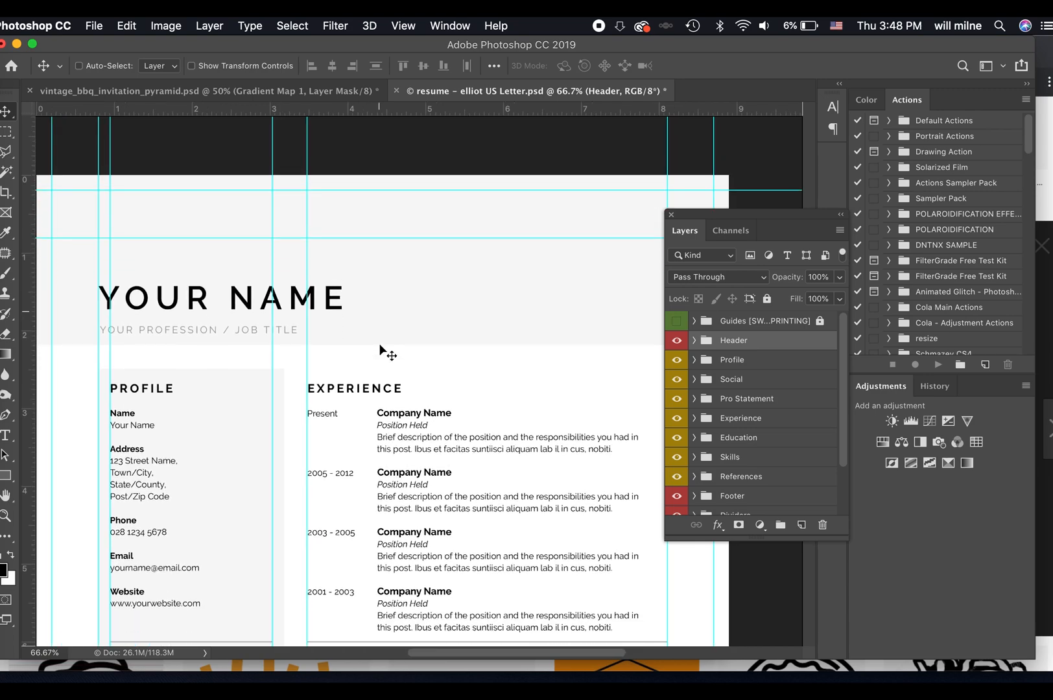
pyautogui.scroll(-9, 380, 350)
pyautogui.hscroll(-1, 380, 350)
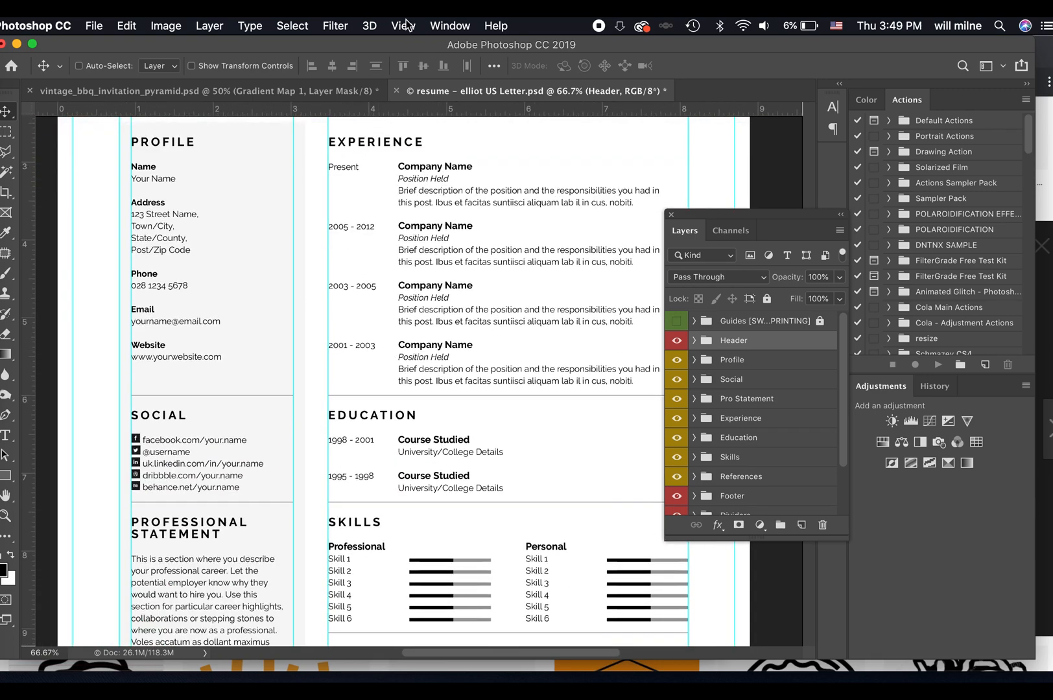
# Close the resume and BBQ invitation documents without saving their changes.
pyautogui.click(403, 25)
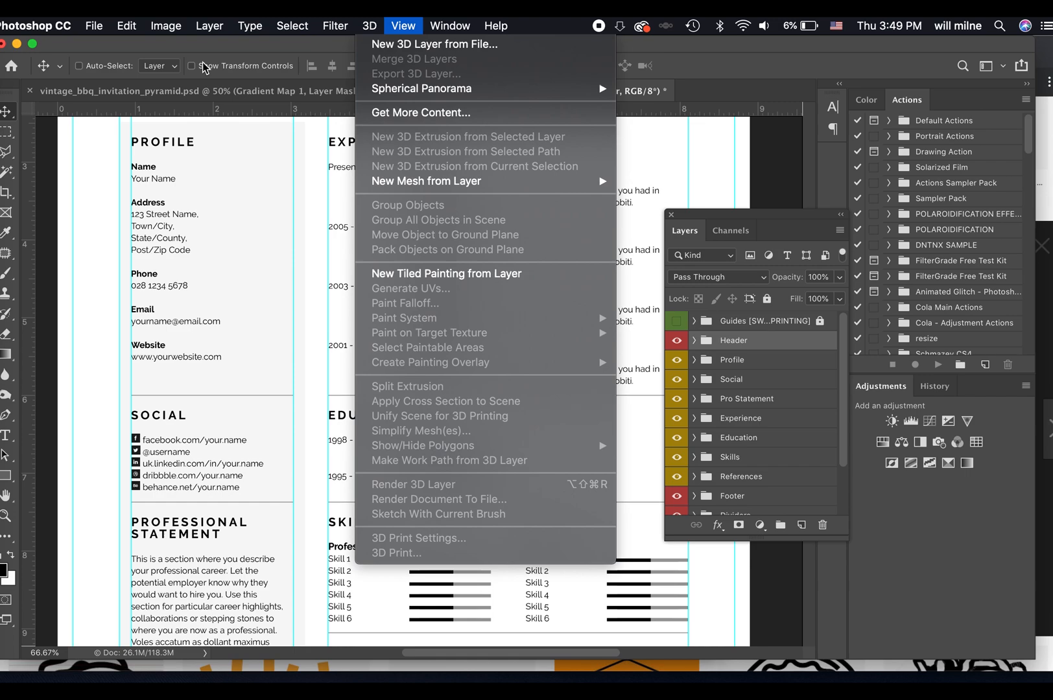
pyautogui.click(188, 52)
pyautogui.press('super+w')
pyautogui.press('super+d')
pyautogui.press('super+w')
pyautogui.press('super+d')
# Create a new document 1000 pixels wide and 250 pixels high at 72 pixels/inch with a transparent background.
pyautogui.click(105, 26)
pyautogui.click(110, 43)
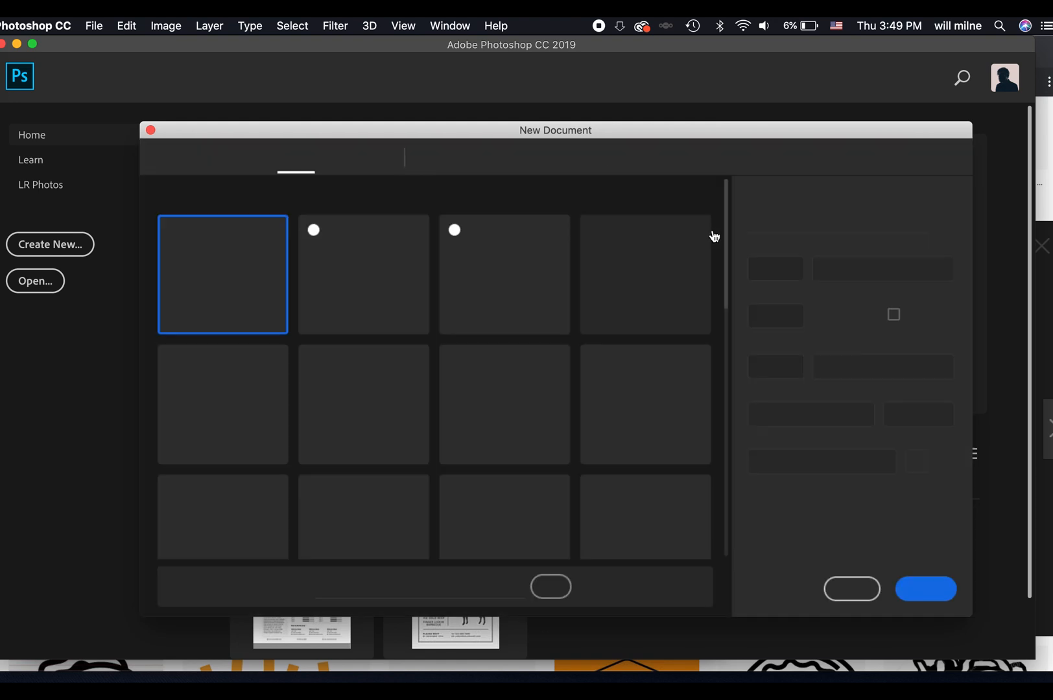
pyautogui.write('1000')
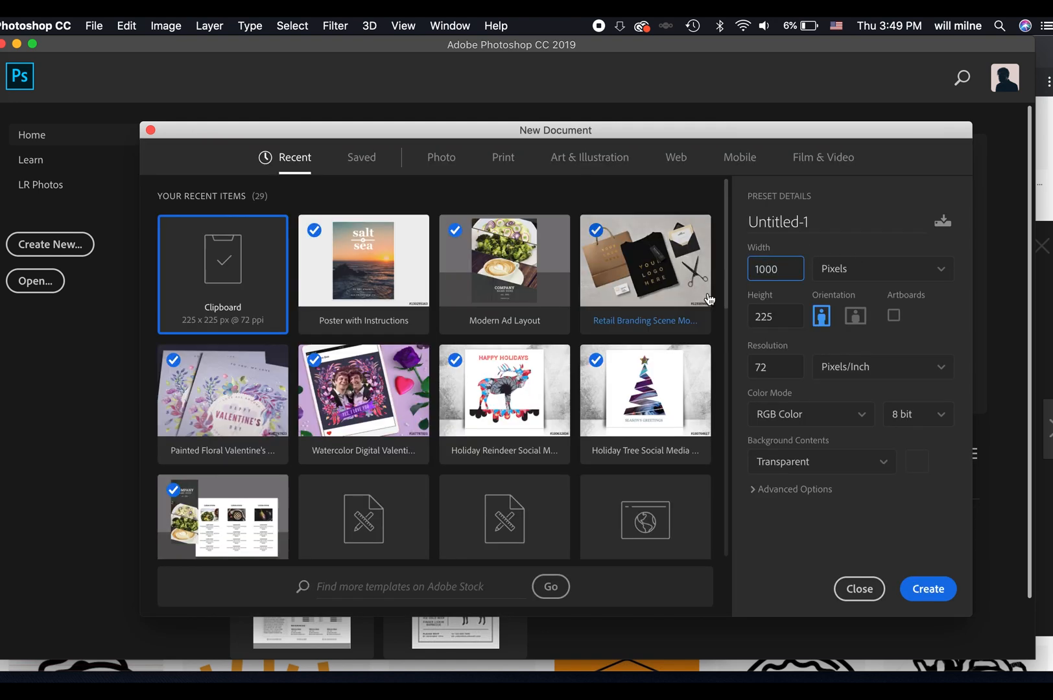
pyautogui.press('Tab')
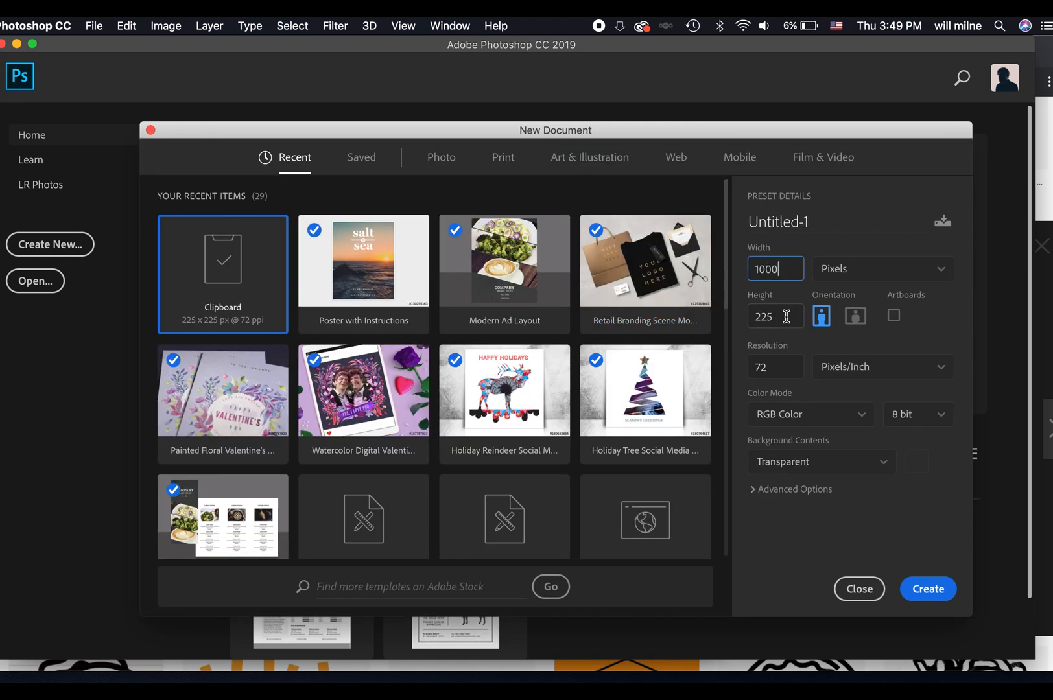
pyautogui.write('250')
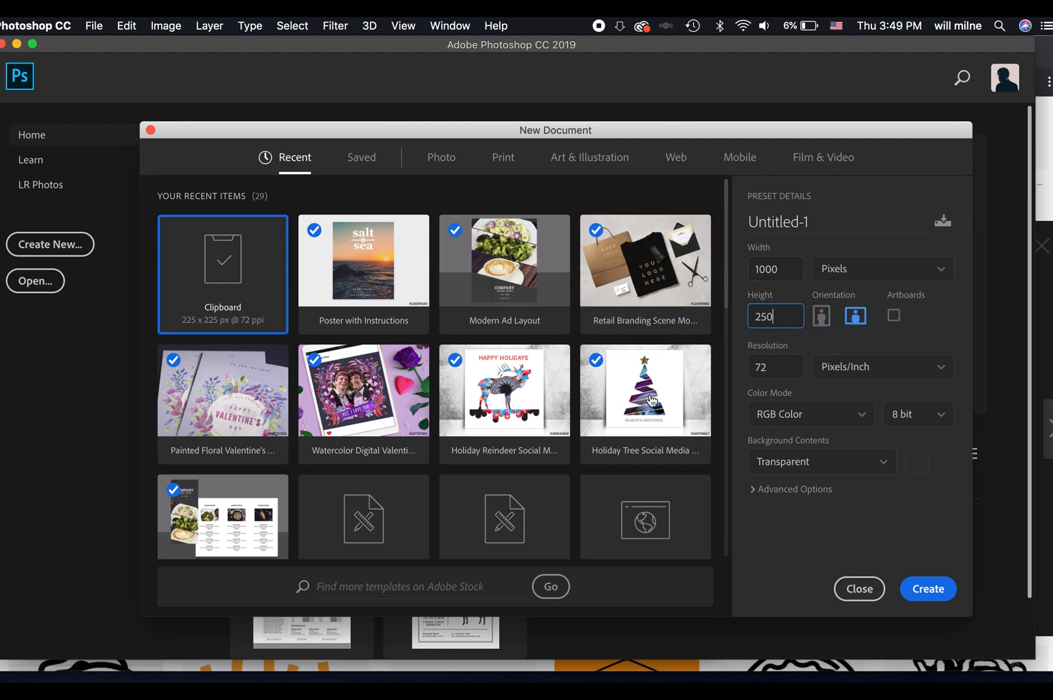
pyautogui.click(916, 591)
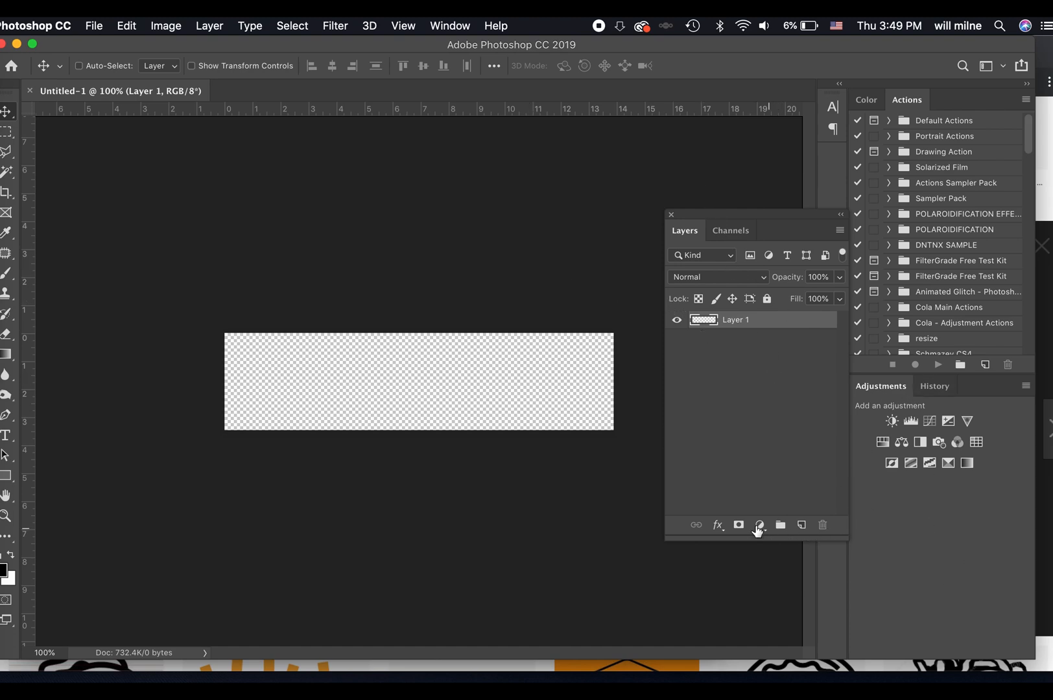
# Cover the canvas with a solid colour fill layer in near-white #fbfbfb.
pyautogui.click(759, 526)
pyautogui.click(781, 541)
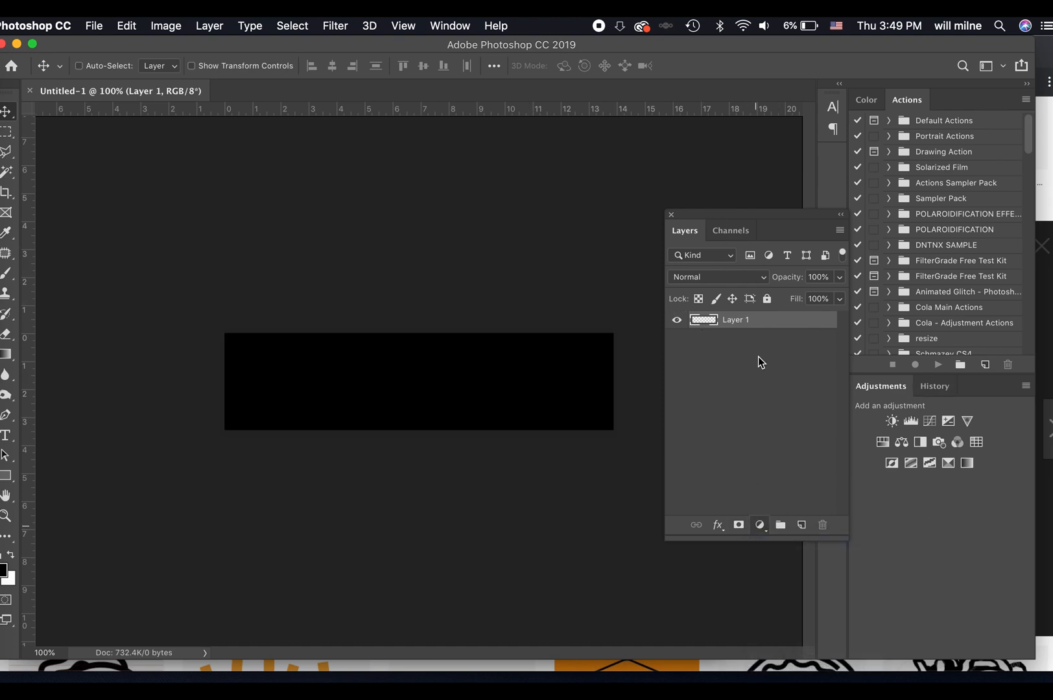
pyautogui.click(562, 160)
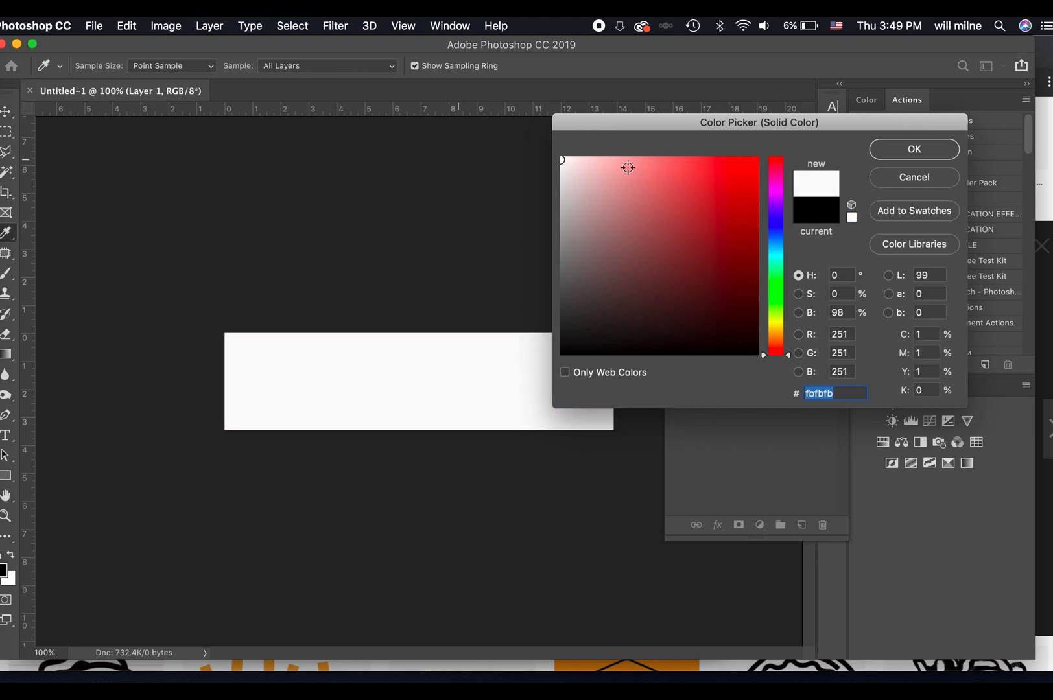
pyautogui.click(924, 149)
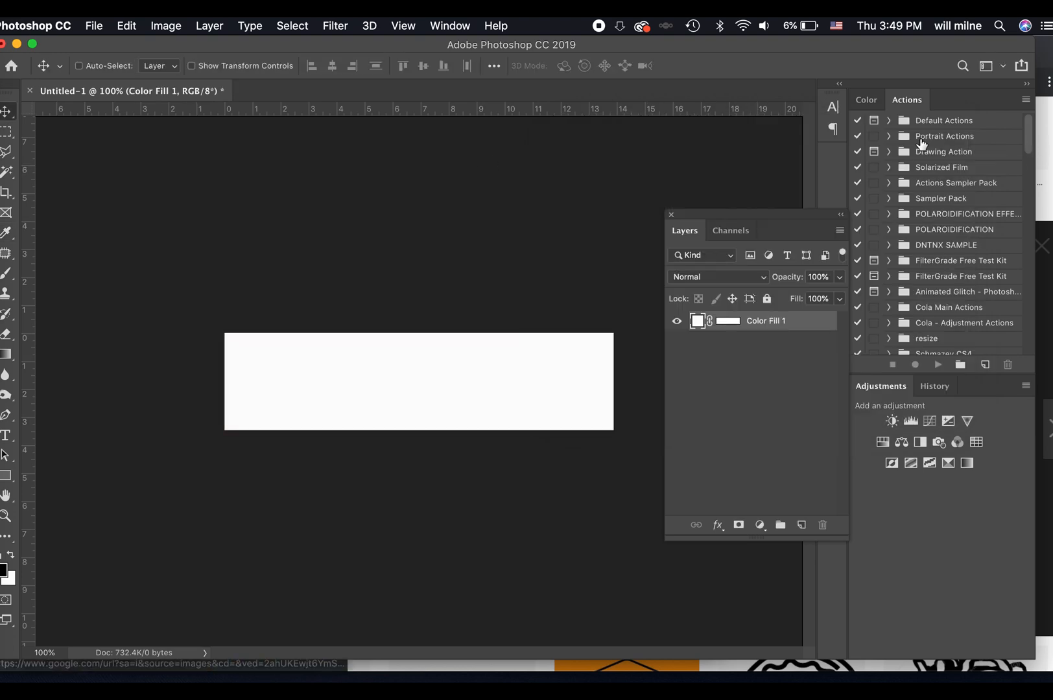
# Add a vertical guide at 20% of the canvas width.
pyautogui.click(403, 26)
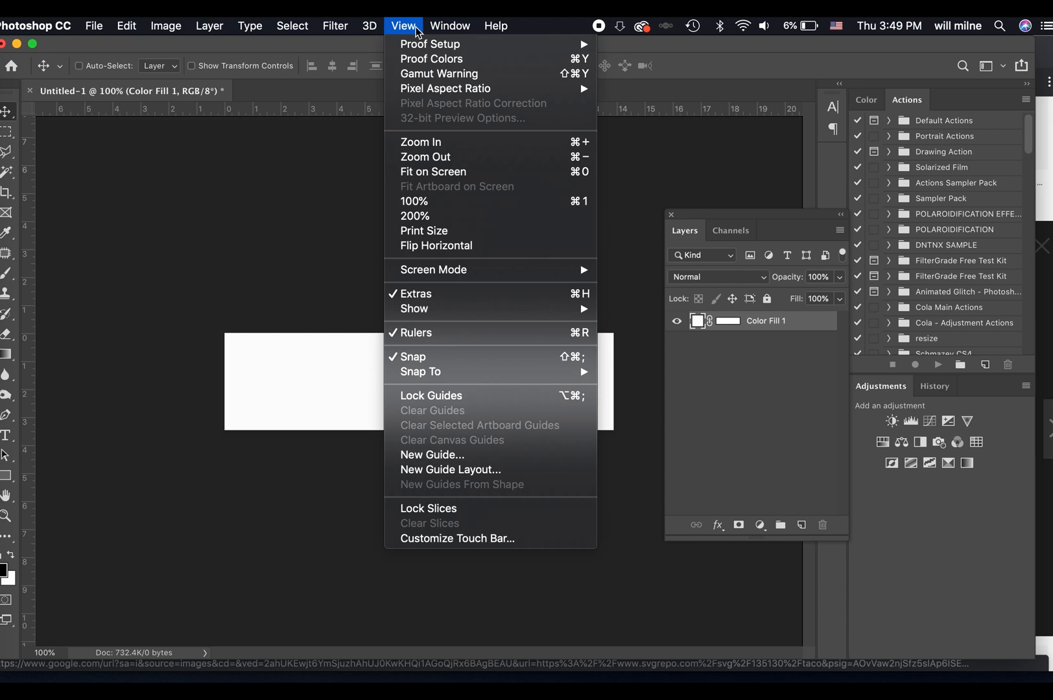
pyautogui.click(447, 454)
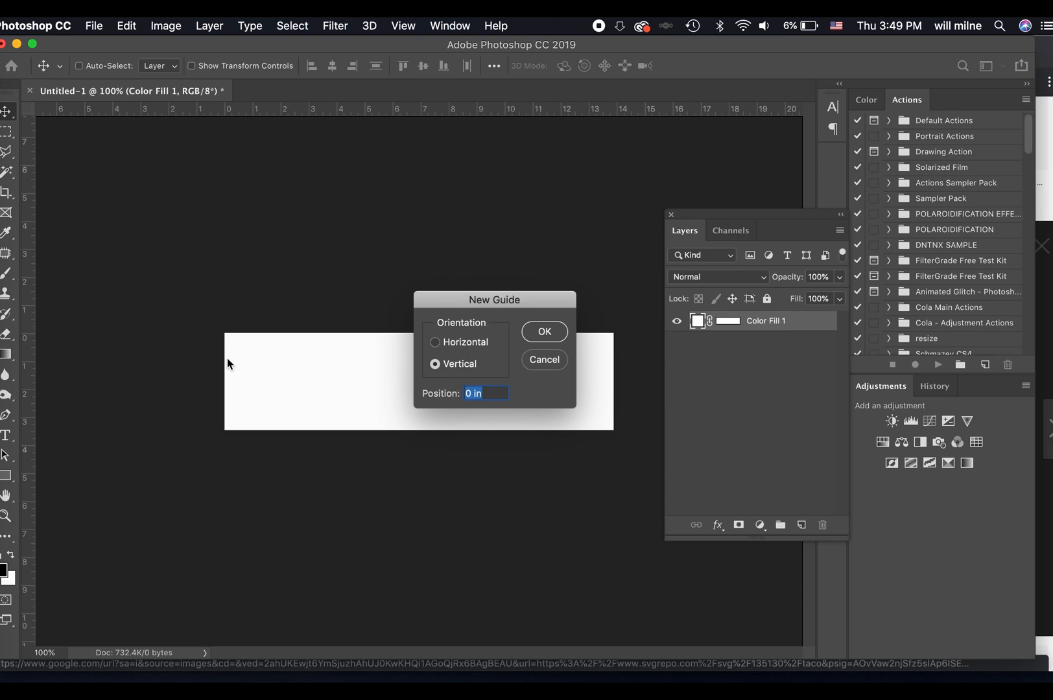
pyautogui.write('200PX')
pyautogui.click(562, 333)
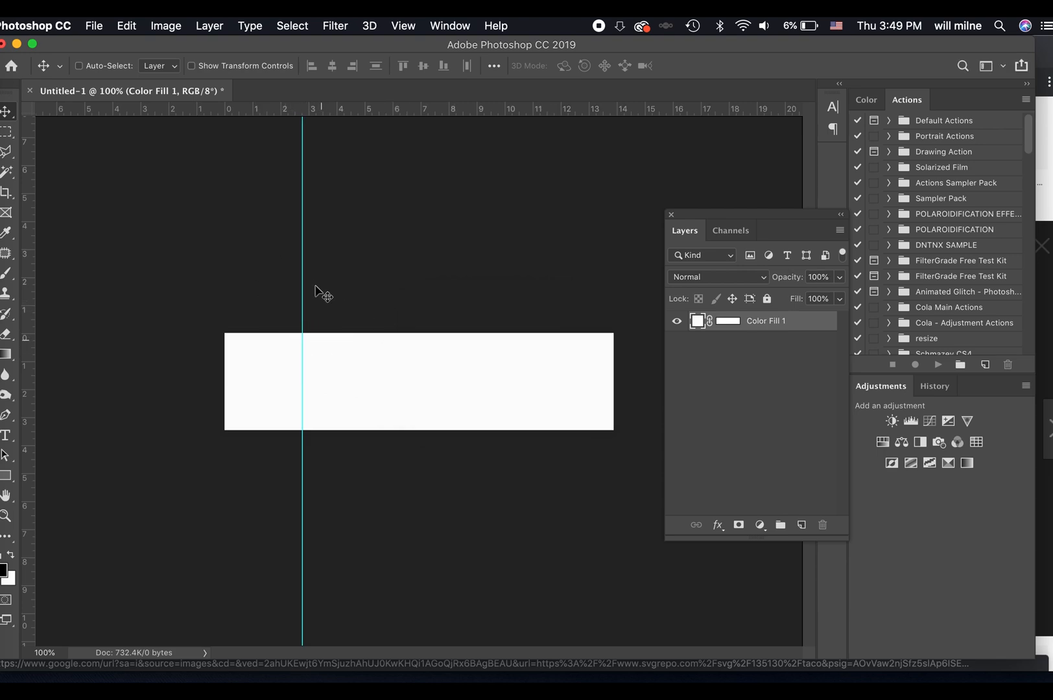
# Switch the ruler units through pixels, centimeters, millimeters, points and picas, ending on percent.
pyautogui.rightClick(322, 110)
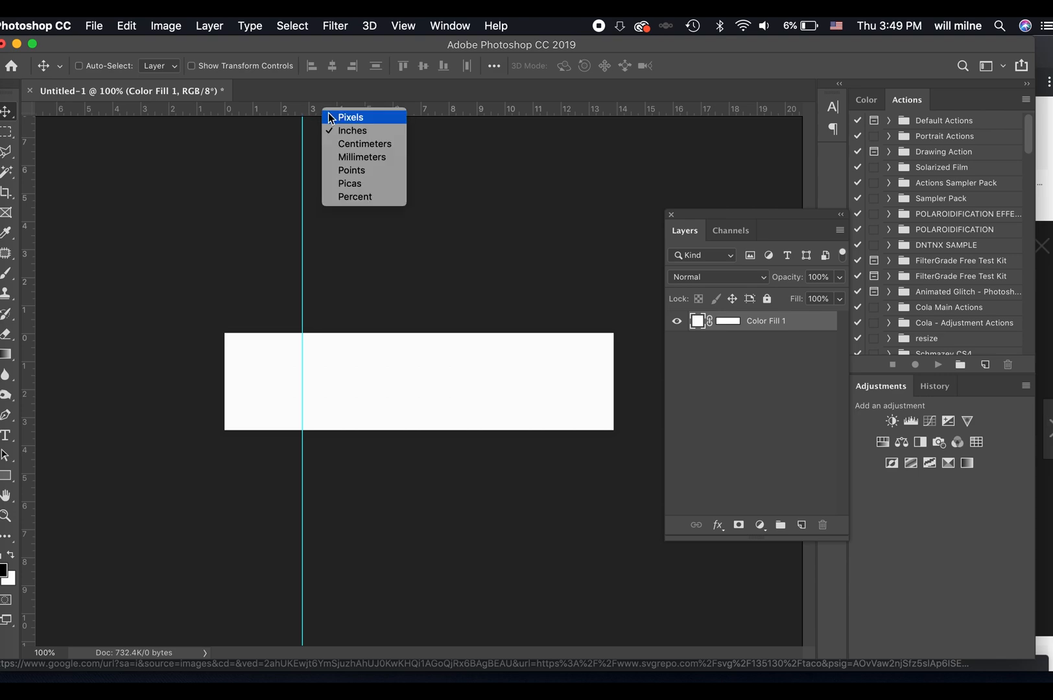
pyautogui.click(334, 118)
pyautogui.rightClick(327, 110)
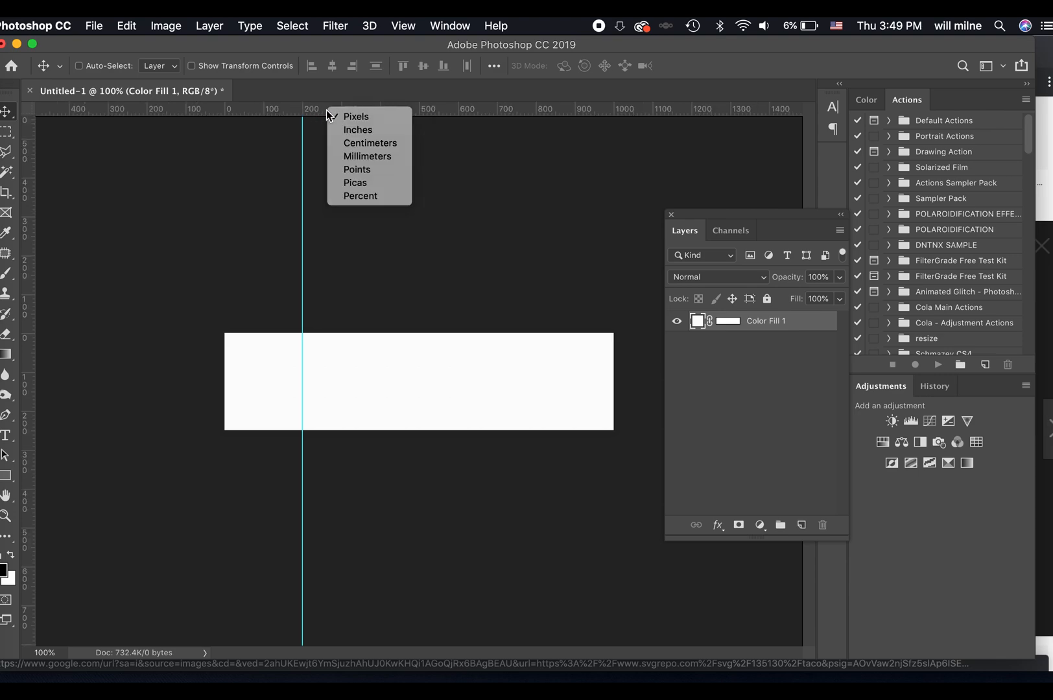
pyautogui.click(347, 144)
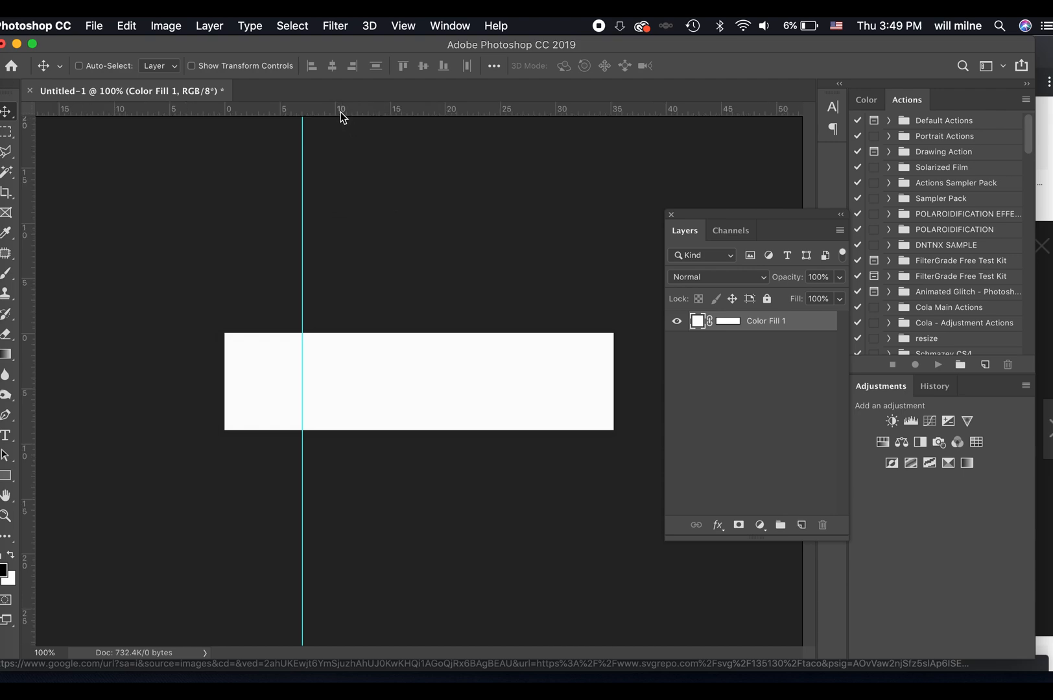
pyautogui.rightClick(341, 113)
pyautogui.click(370, 162)
pyautogui.rightClick(365, 111)
pyautogui.click(410, 168)
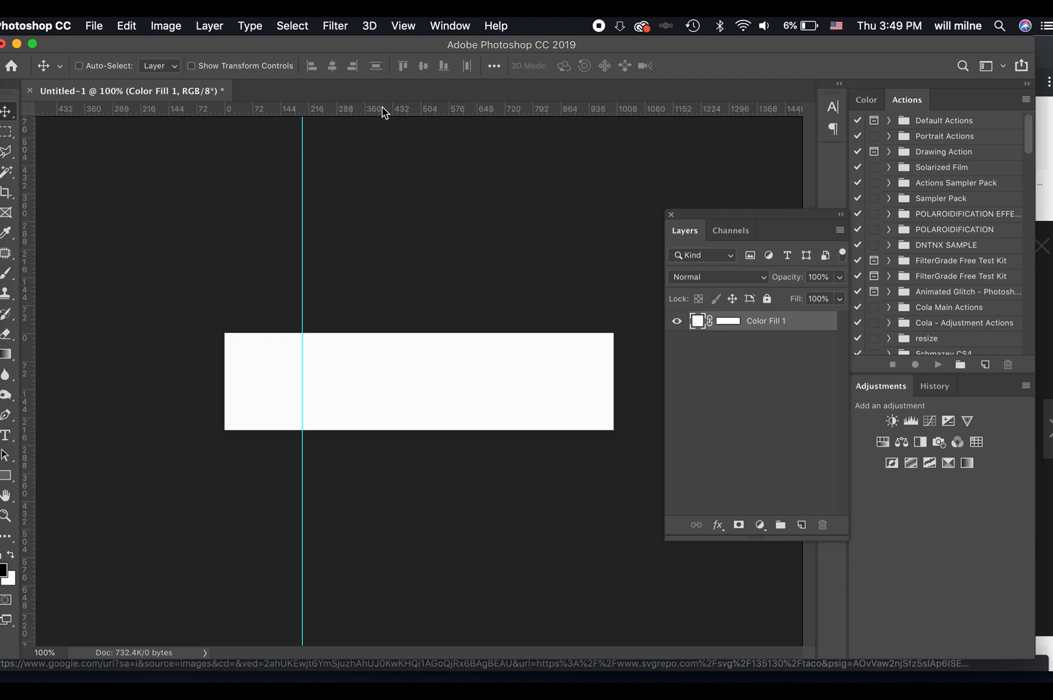
pyautogui.rightClick(382, 106)
pyautogui.click(414, 180)
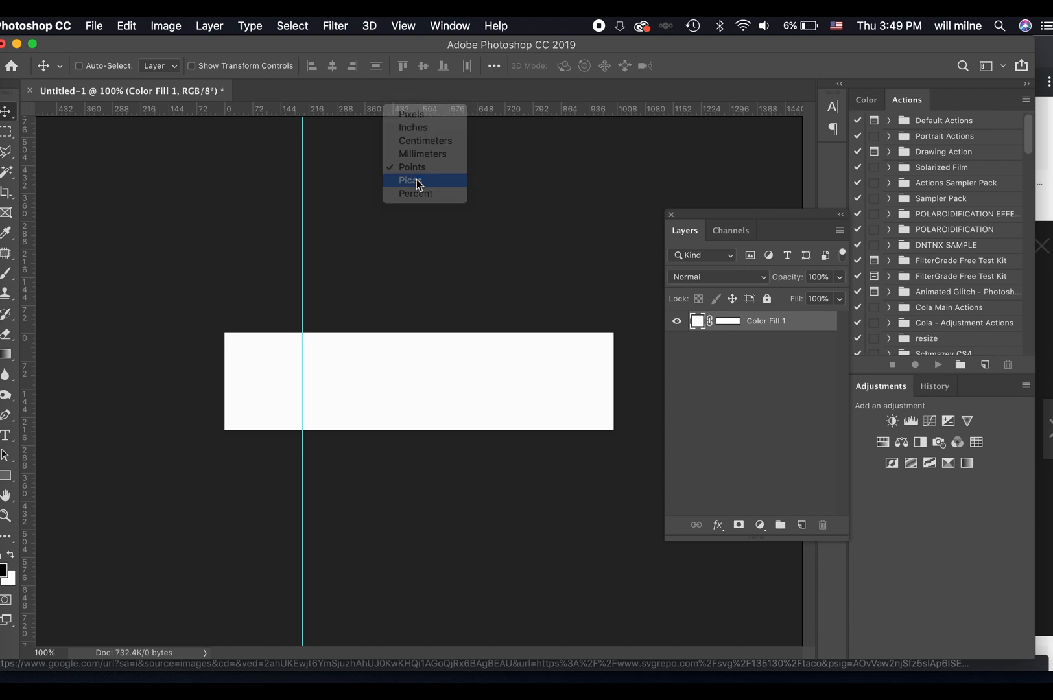
pyautogui.rightClick(385, 108)
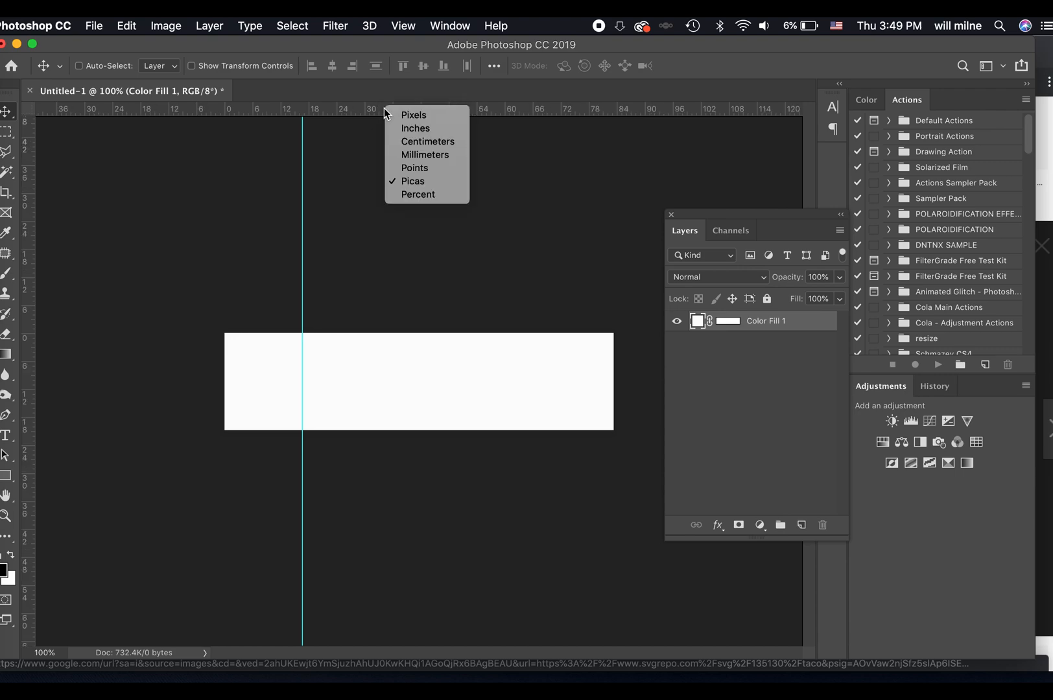
pyautogui.click(423, 195)
# Remove the vertical guide from the canvas and add a horizontal guide at 50%.
pyautogui.moveTo(301, 252); pyautogui.dragTo(26, 230)
pyautogui.click(404, 26)
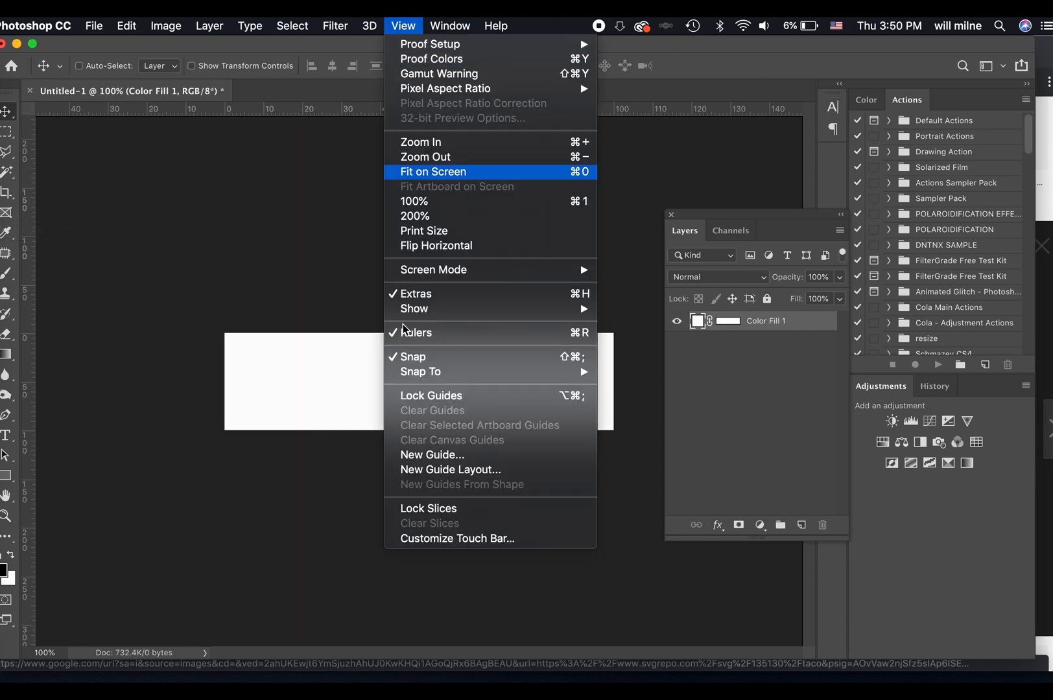
pyautogui.click(431, 456)
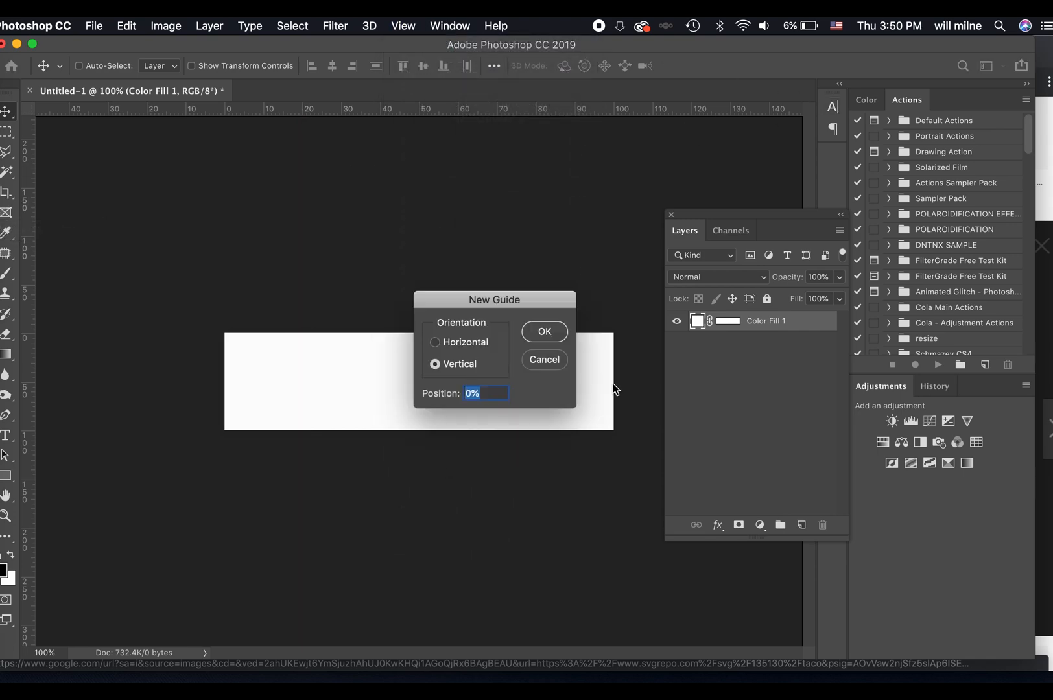
pyautogui.click(471, 349)
pyautogui.write('5')
pyautogui.click(555, 333)
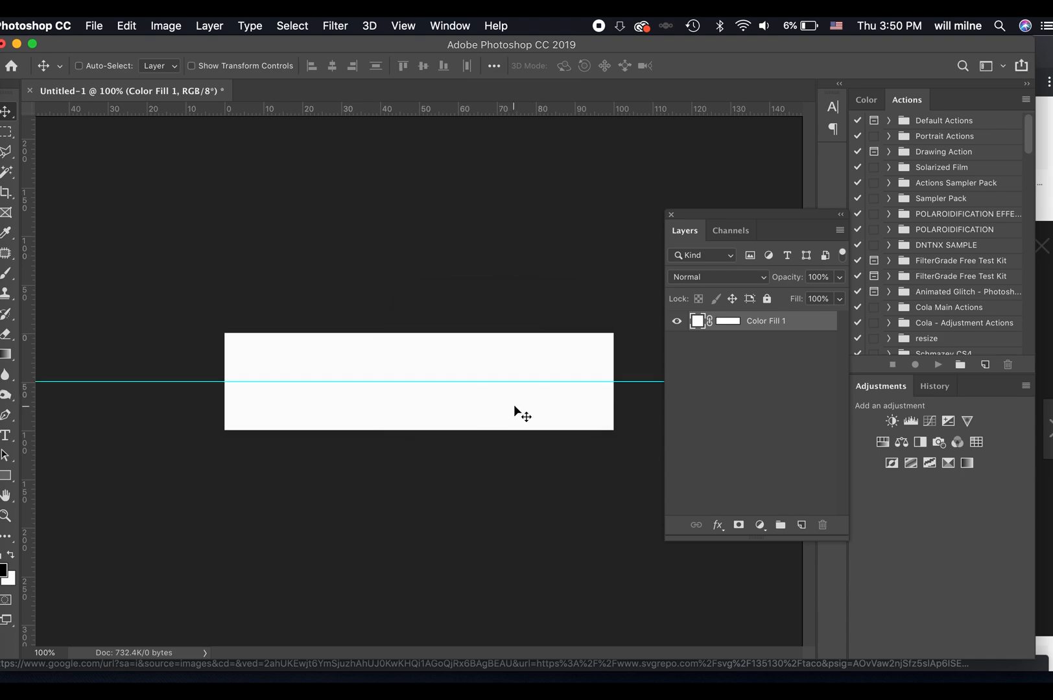
# Select the half of the canvas above the horizontal guide and fill it with a solid black #000000 colour fill layer.
pyautogui.click(7, 132)
pyautogui.moveTo(338, 319); pyautogui.dragTo(626, 376)
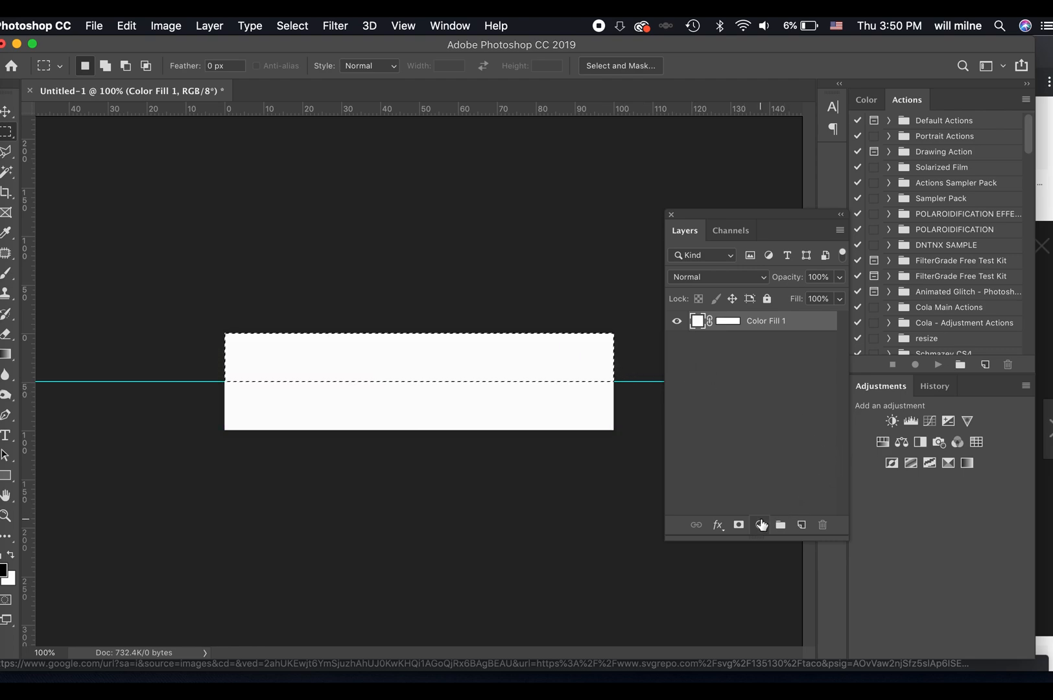
pyautogui.click(761, 525)
pyautogui.click(771, 542)
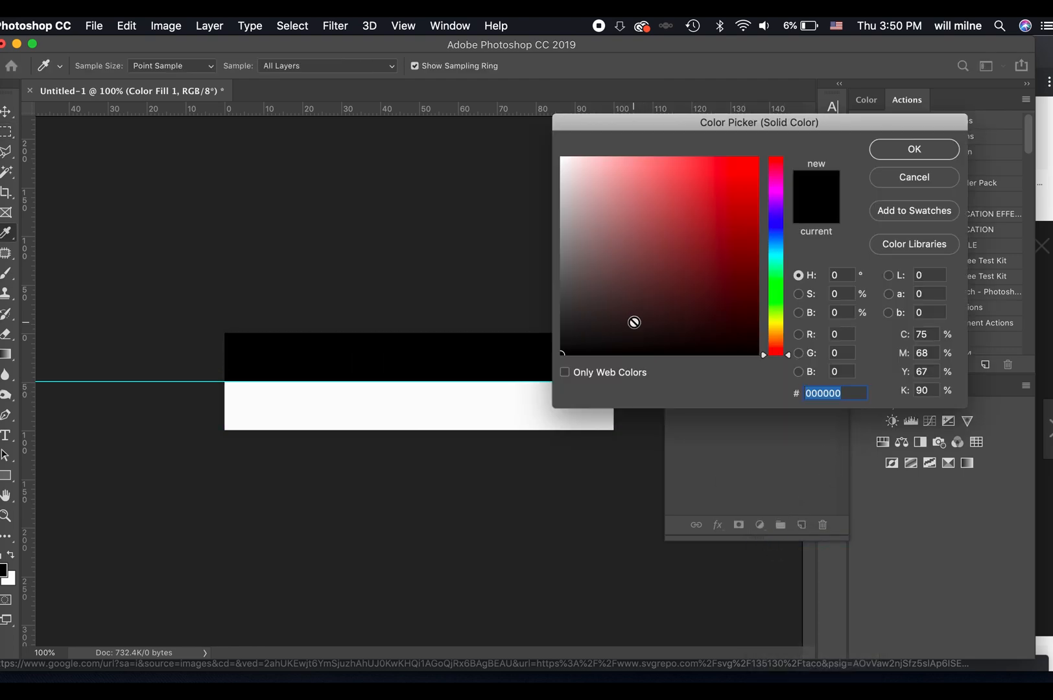
pyautogui.click(898, 151)
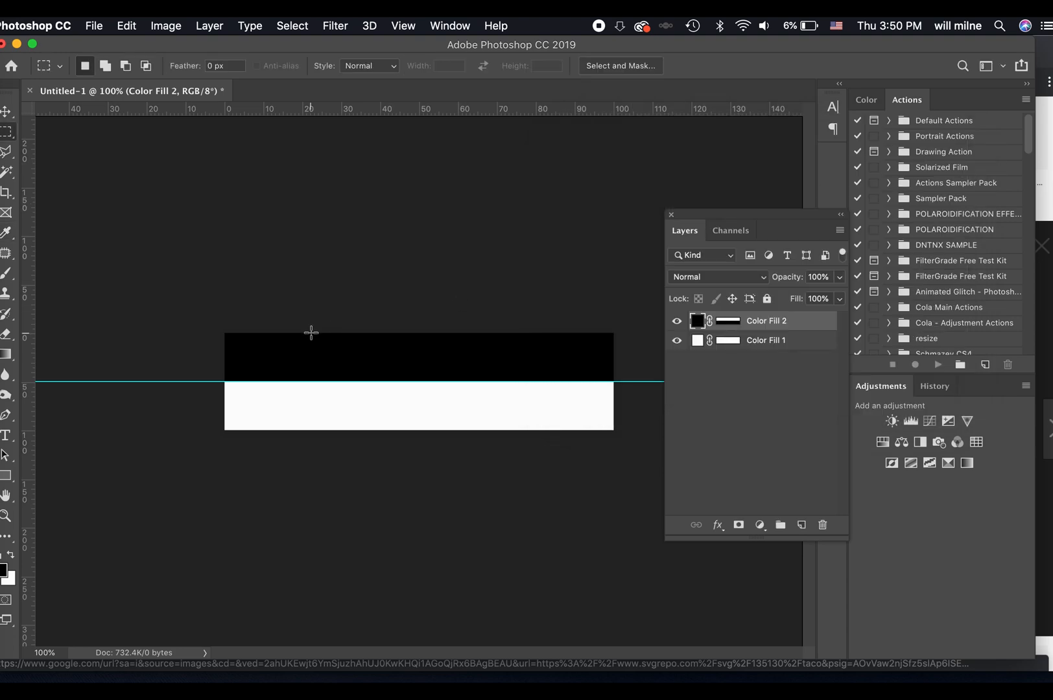
# Add a vertical guide at 50% of the canvas width.
pyautogui.click(403, 25)
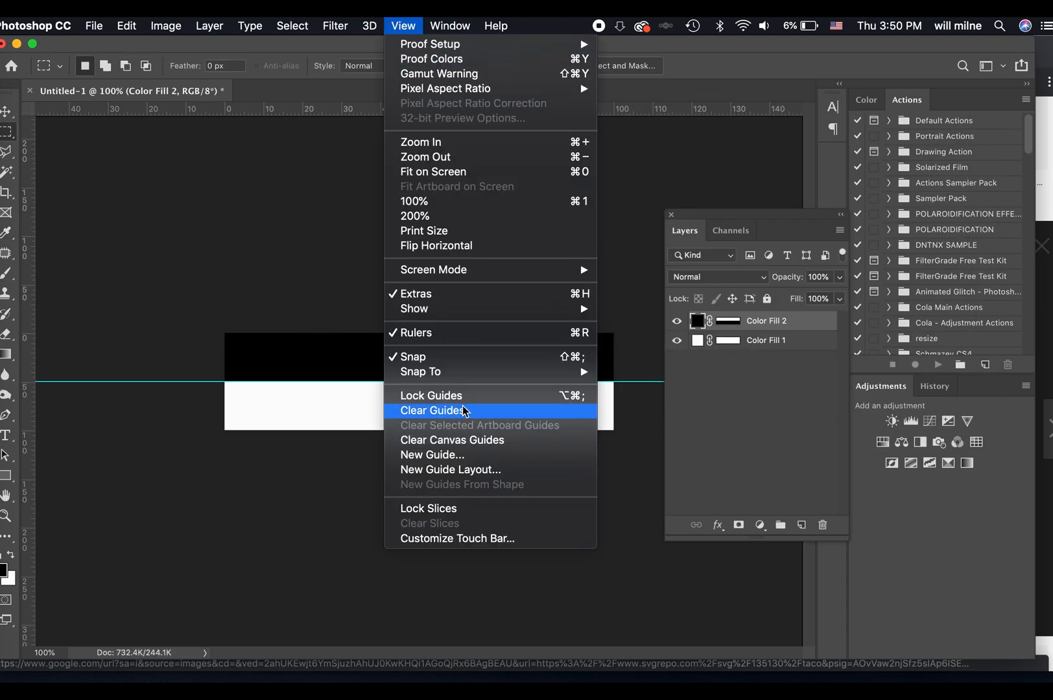
pyautogui.click(454, 455)
pyautogui.click(467, 367)
pyautogui.write('50')
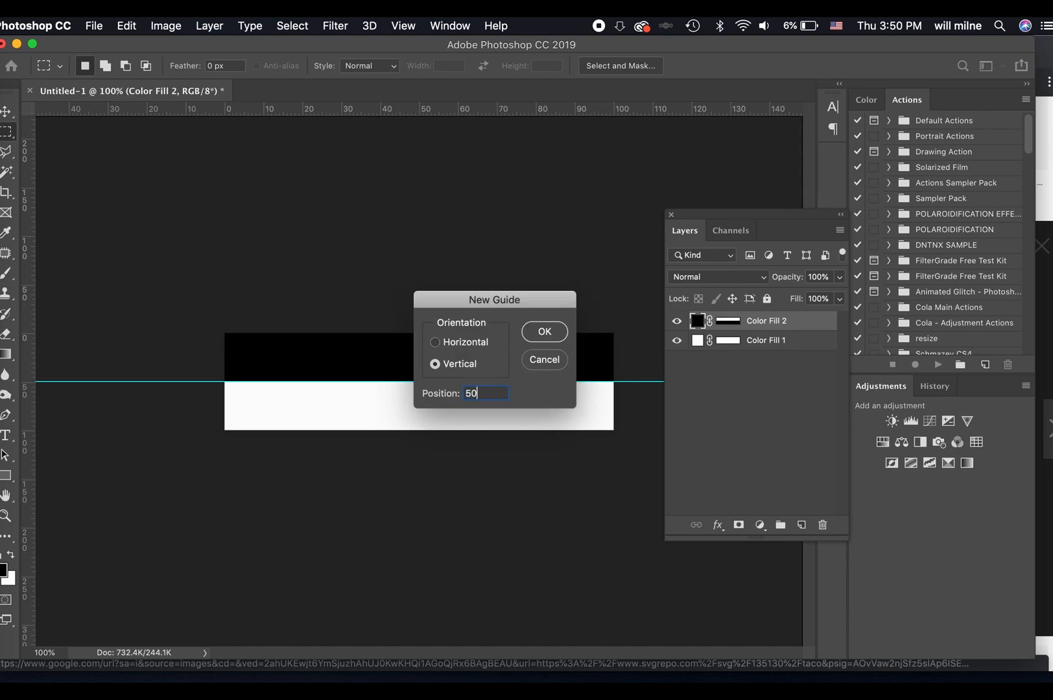
pyautogui.write('%')
pyautogui.press('Return')
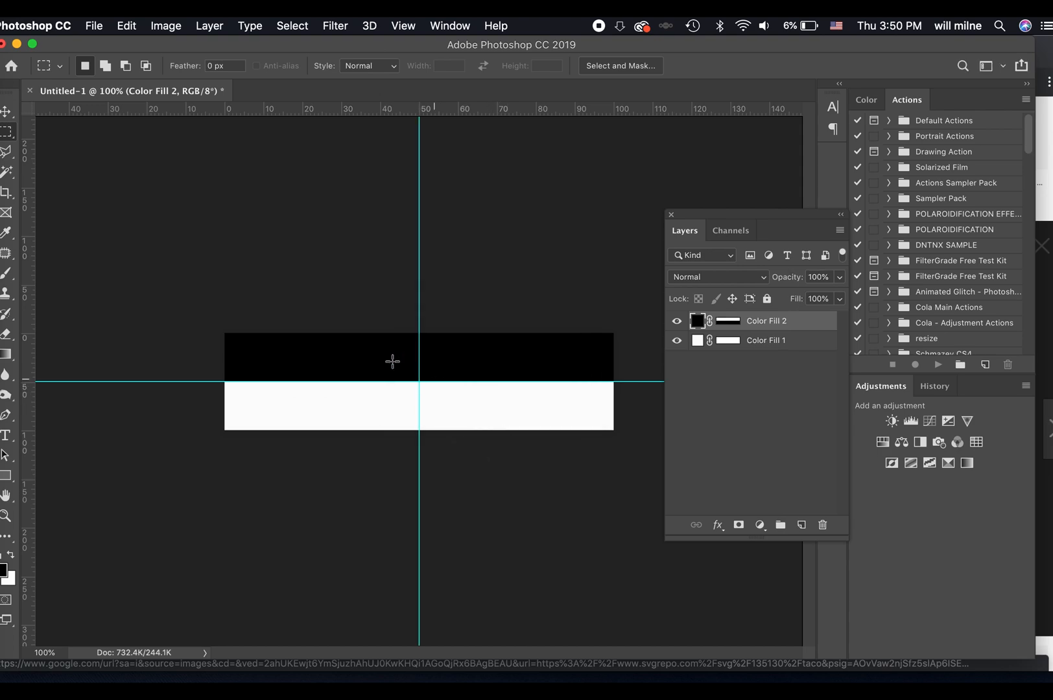
# Select the canvas area left of the vertical guide and invert its tones with a Curves adjustment layer running from white to black.
pyautogui.moveTo(187, 266); pyautogui.dragTo(418, 542)
pyautogui.click(929, 421)
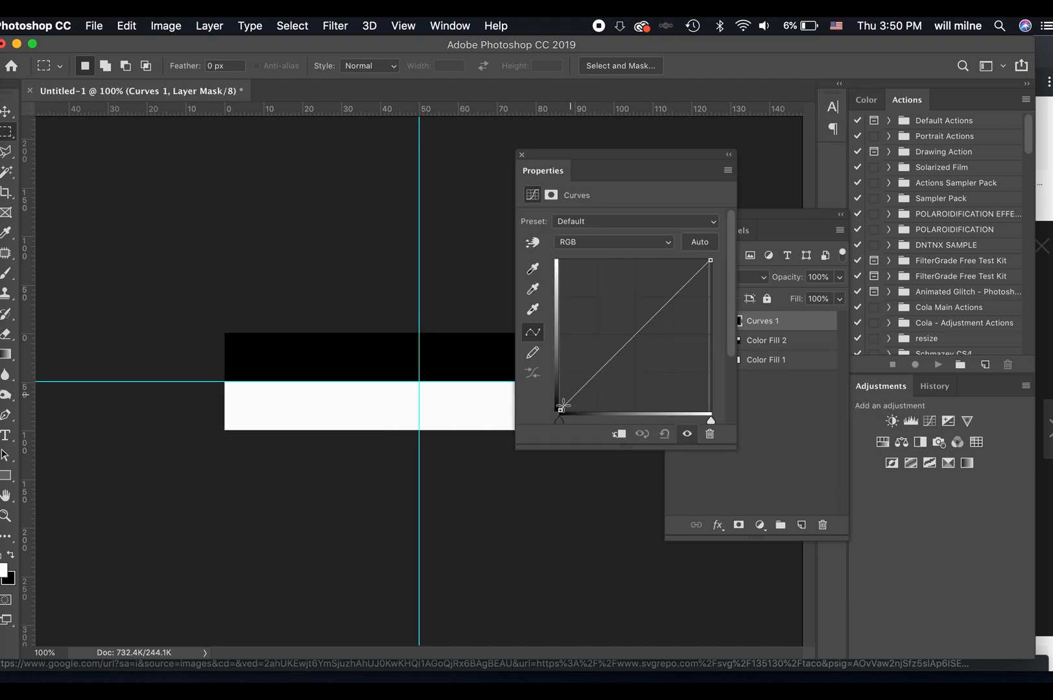
pyautogui.moveTo(709, 260); pyautogui.dragTo(738, 509)
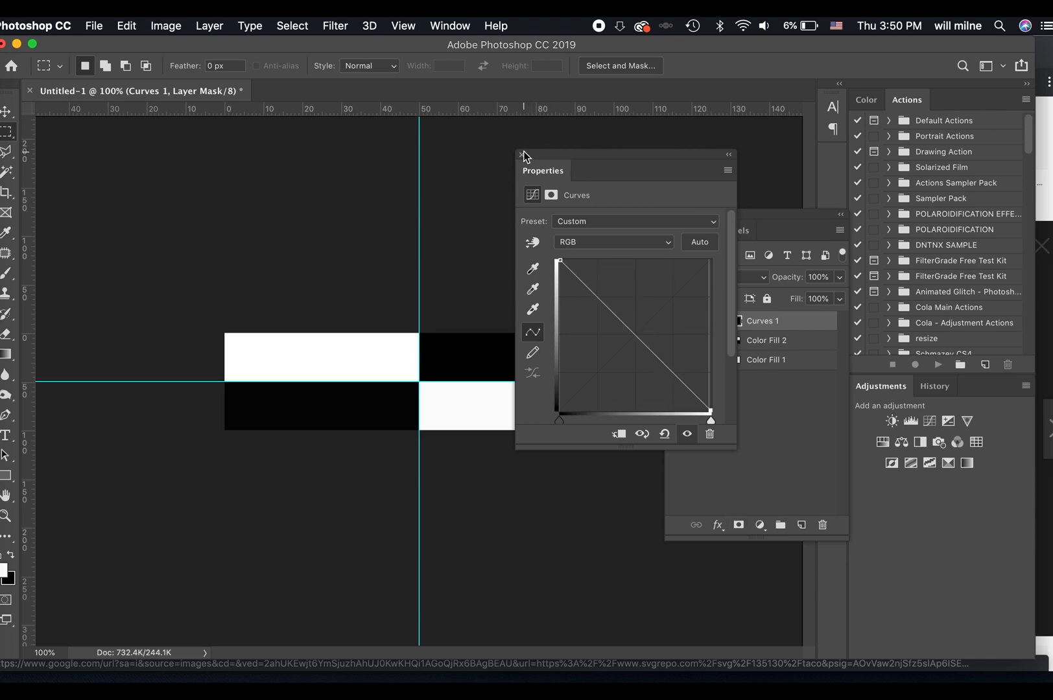
pyautogui.click(522, 154)
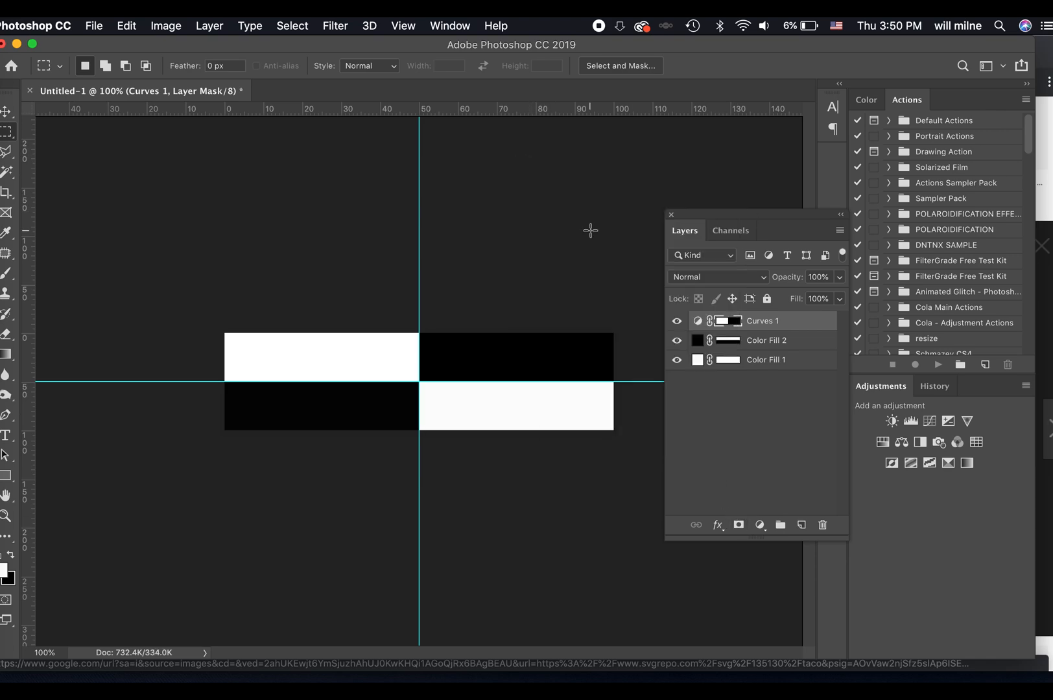
# Place a freehand vertical guide at about 20% of the canvas width, and close the document without saving.
pyautogui.moveTo(28, 292); pyautogui.dragTo(304, 297)
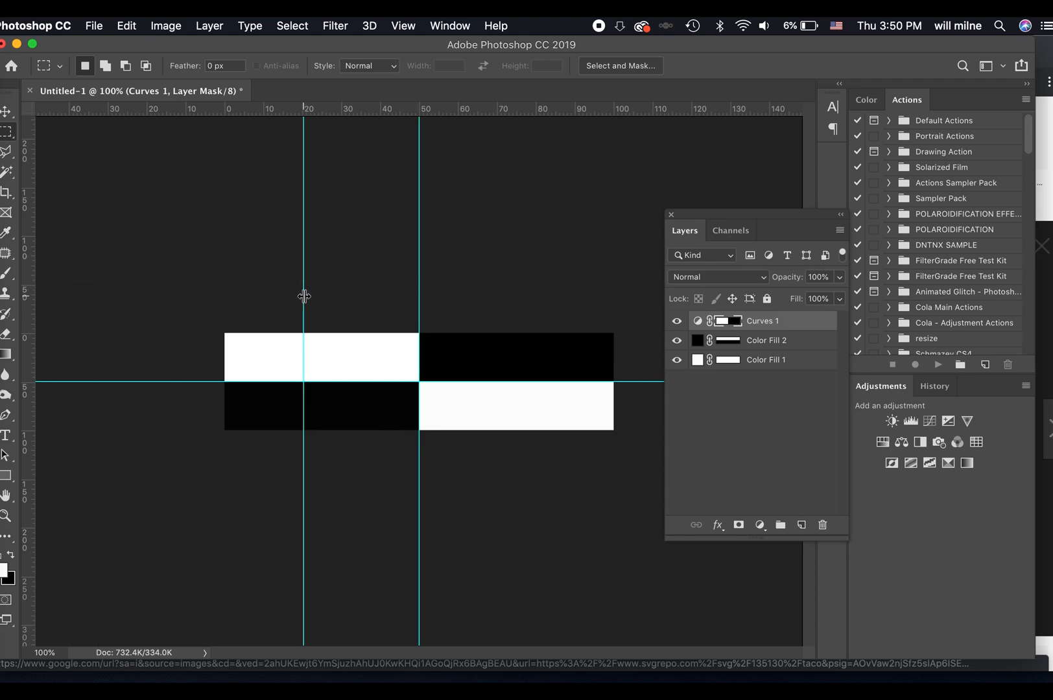
pyautogui.press('super+w')
pyautogui.press('super+d')
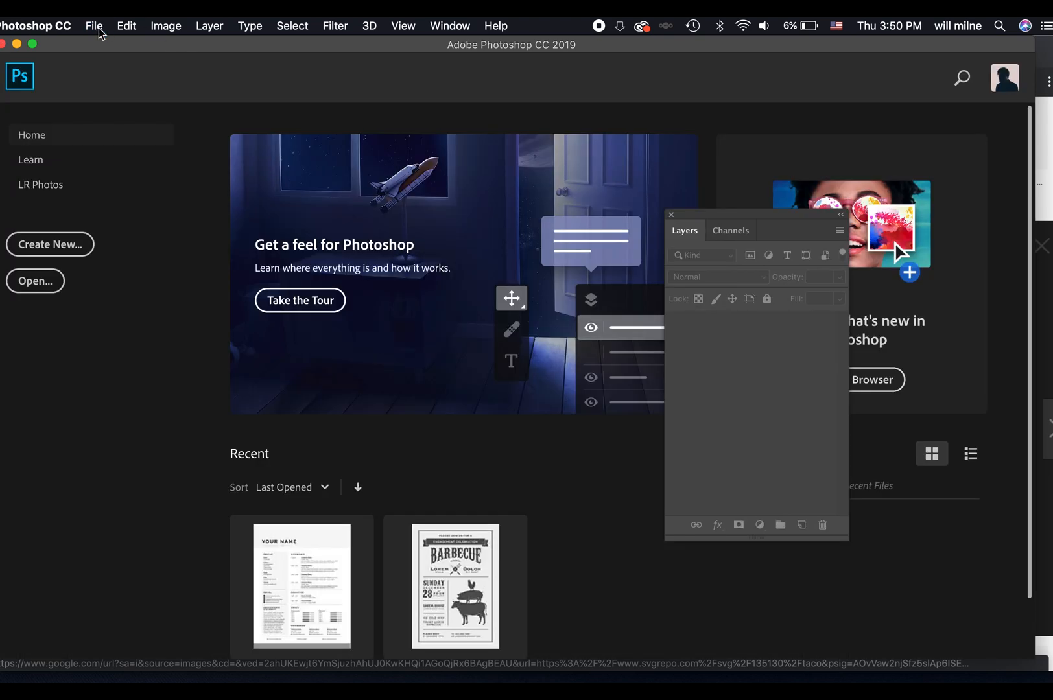
# Create a new document 11 inches wide and 14 inches high at 300 pixels/inch with a transparent background.
pyautogui.click(94, 26)
pyautogui.click(46, 253)
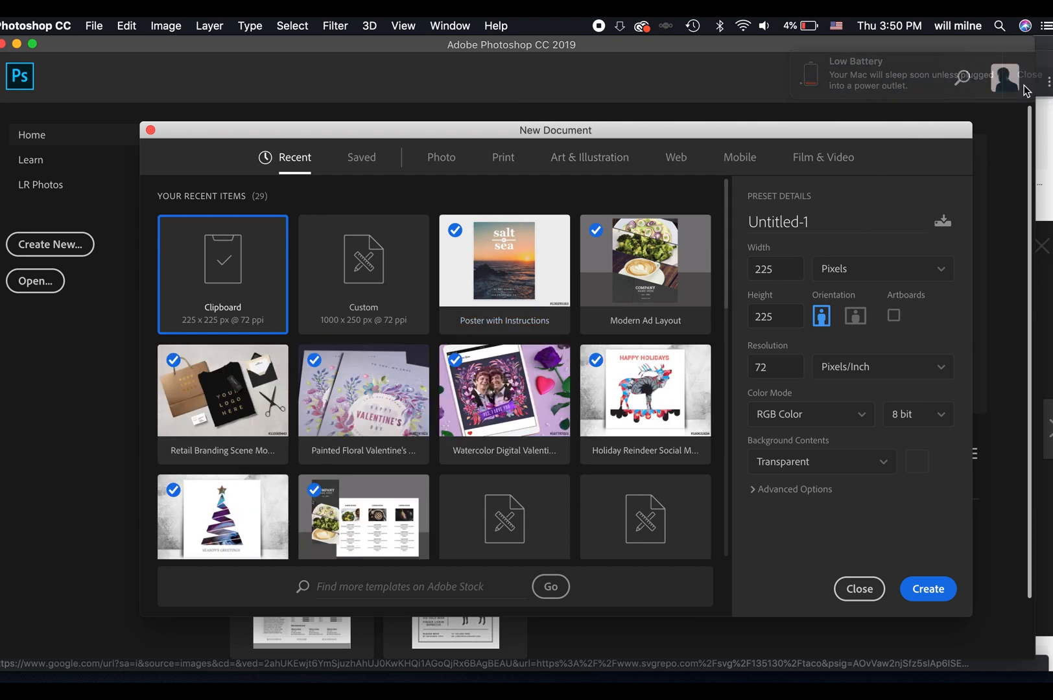
pyautogui.click(828, 270)
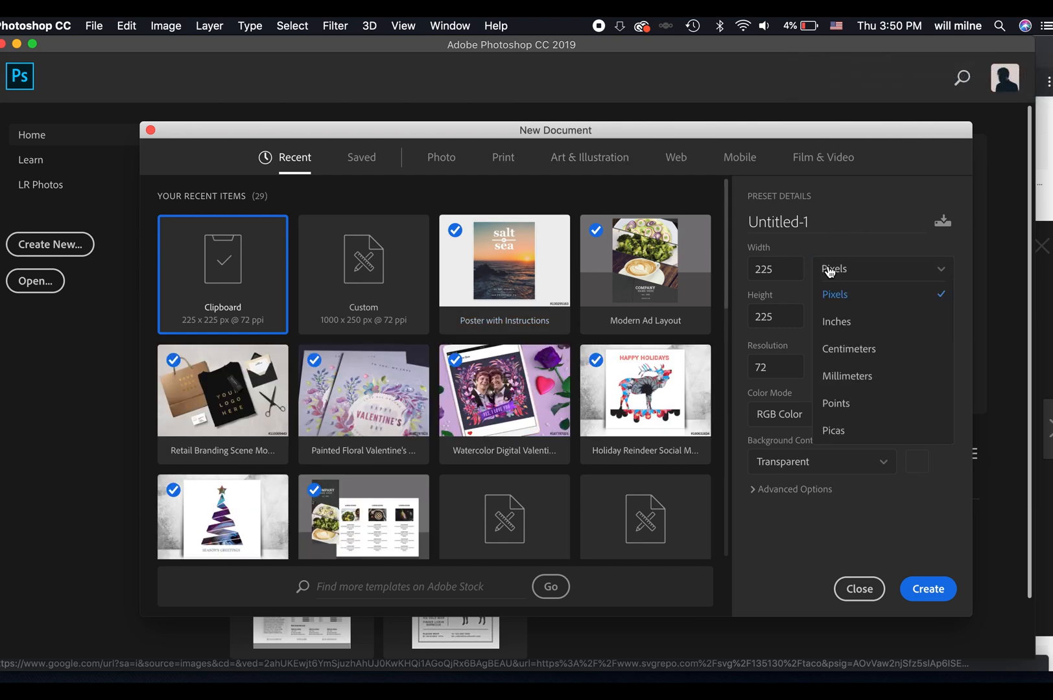
pyautogui.click(837, 322)
pyautogui.click(802, 274)
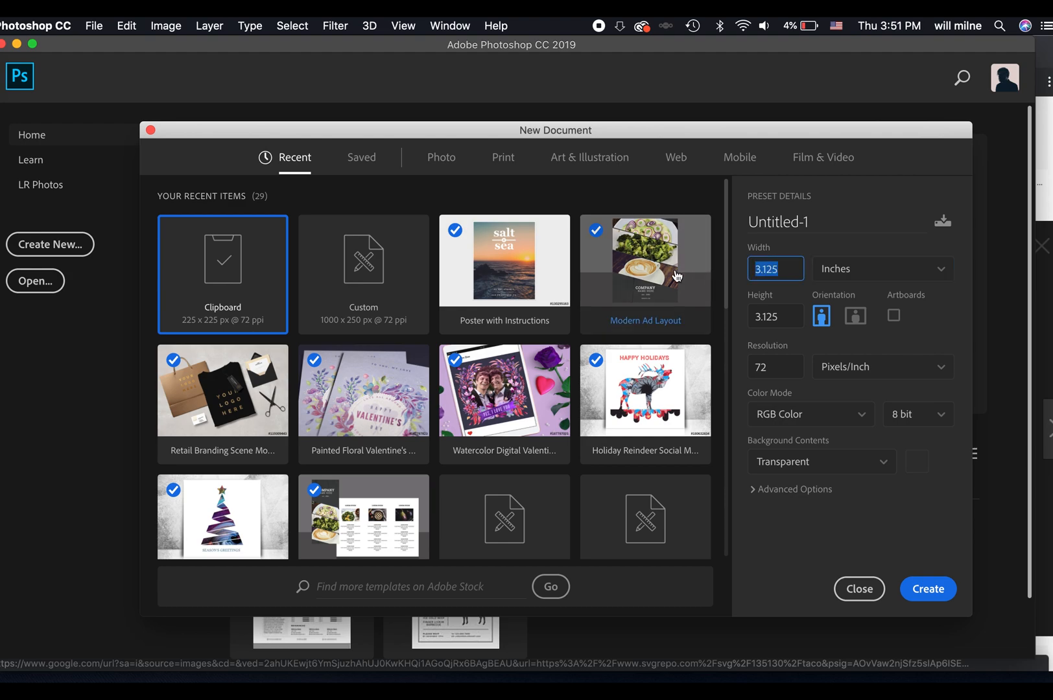
pyautogui.write('11')
pyautogui.press('Tab')
pyautogui.write('14')
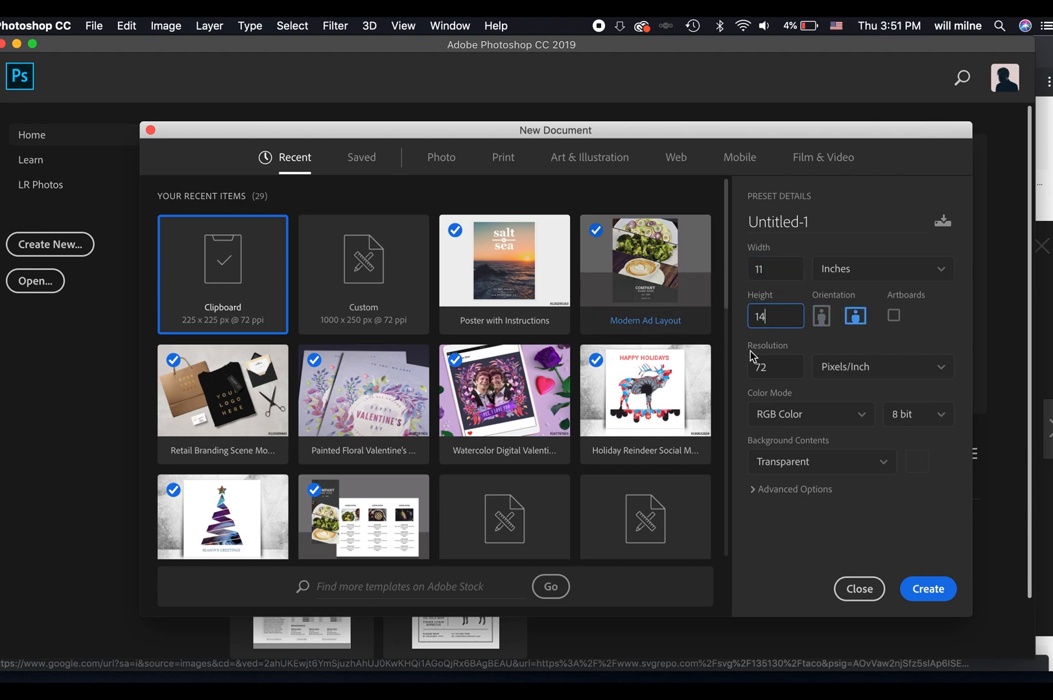
pyautogui.press('Tab')
pyautogui.write('3')
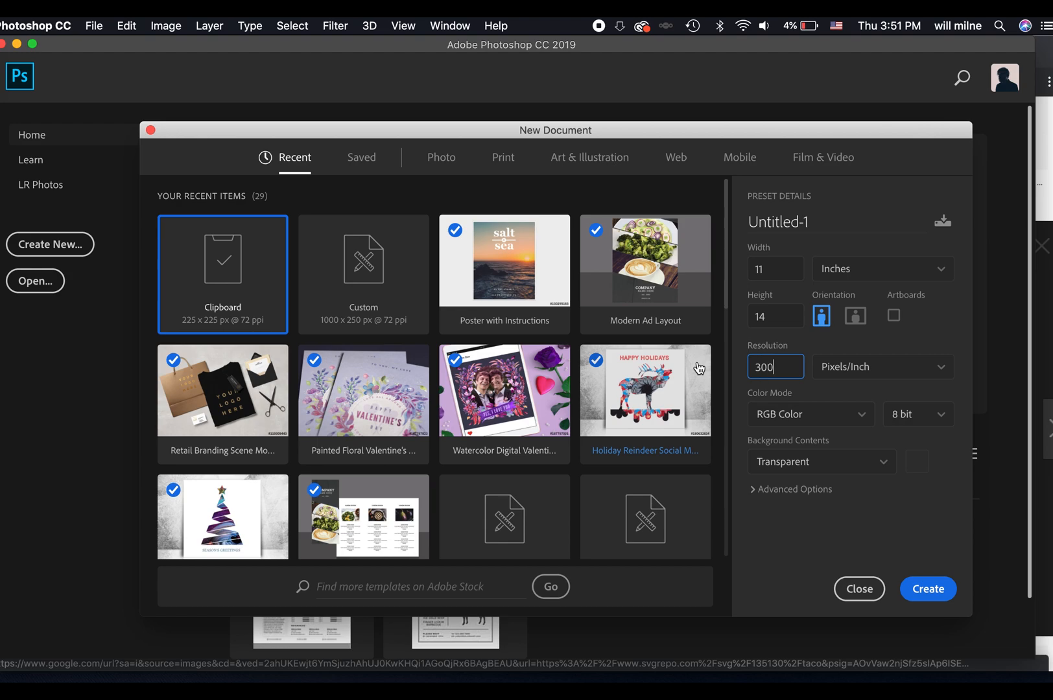
pyautogui.write('00')
pyautogui.click(918, 588)
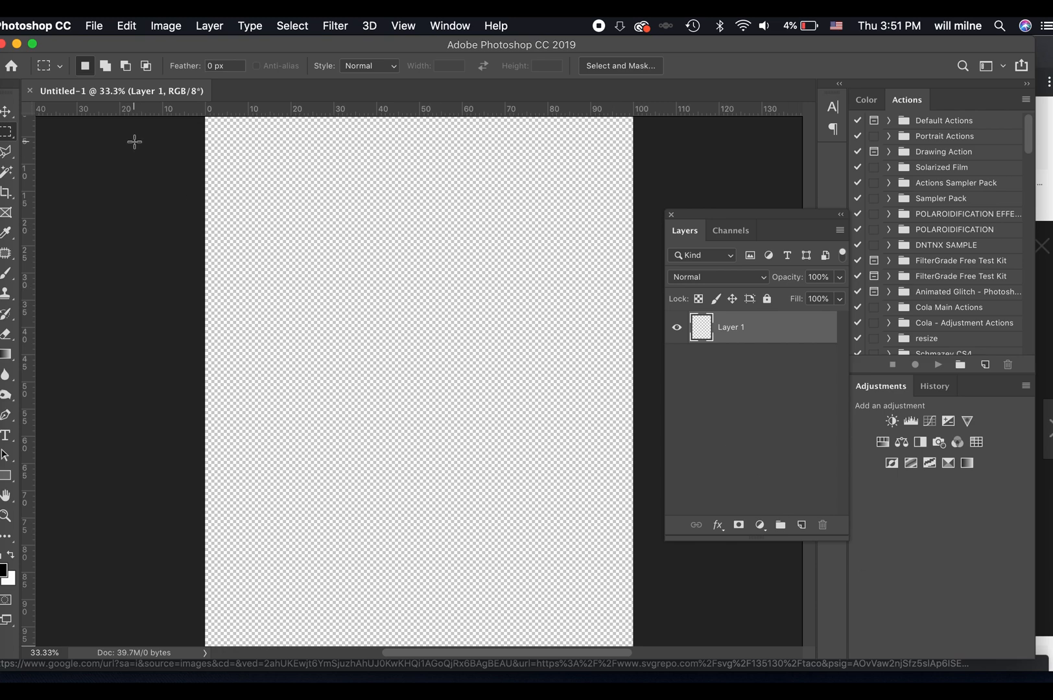
# Switch the ruler units to inches and add a vertical guide at 2 in.
pyautogui.rightClick(249, 110)
pyautogui.click(278, 127)
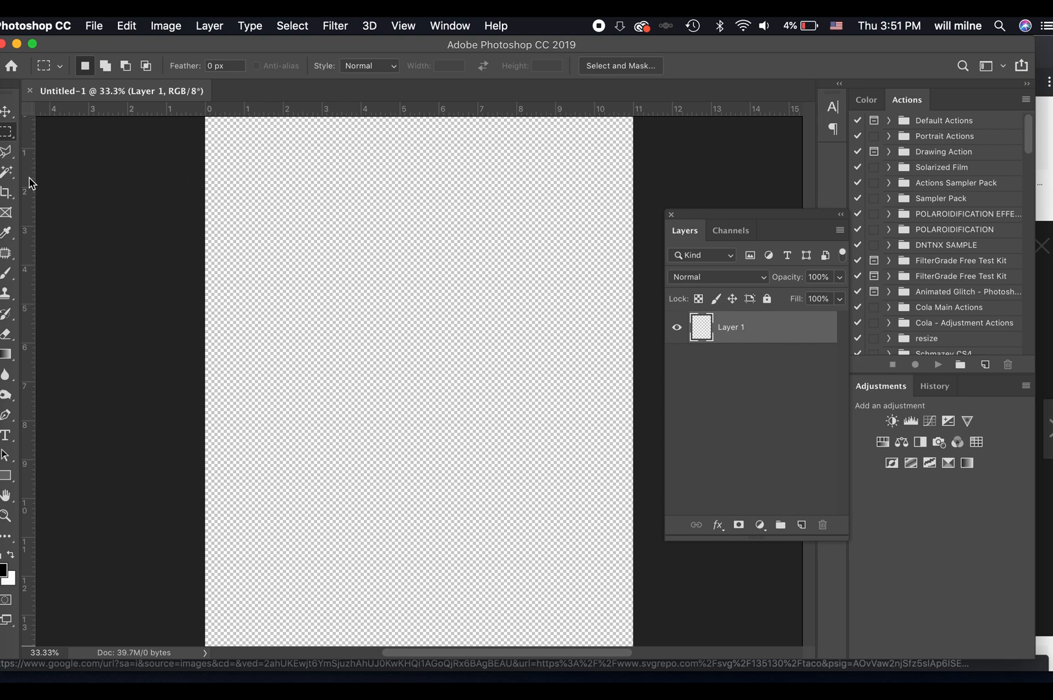
pyautogui.click(409, 26)
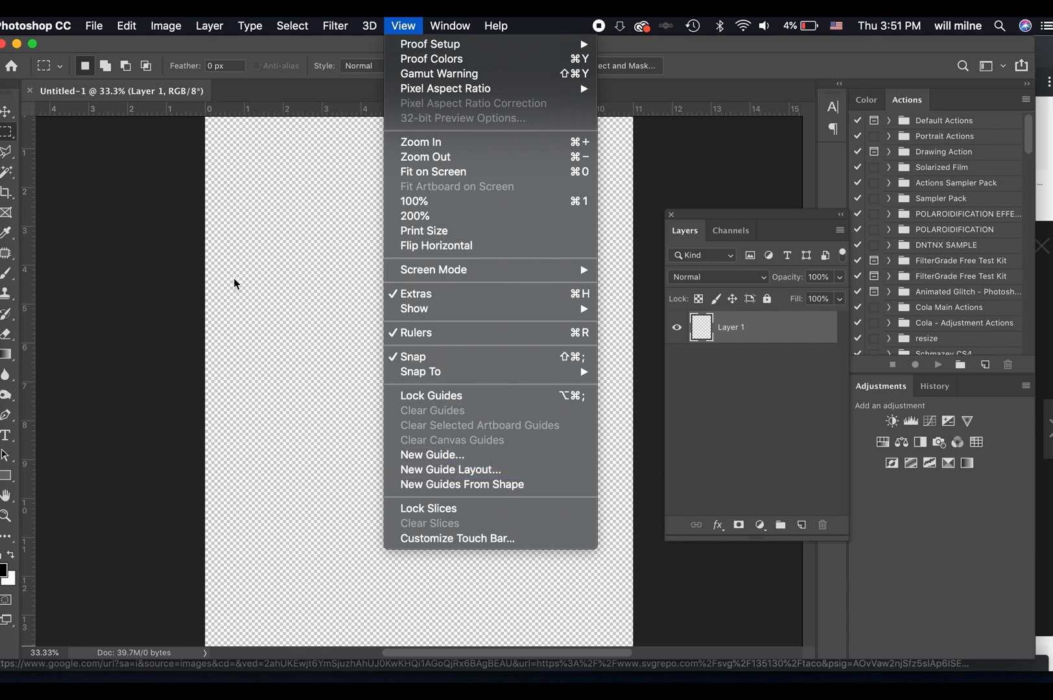
pyautogui.click(417, 454)
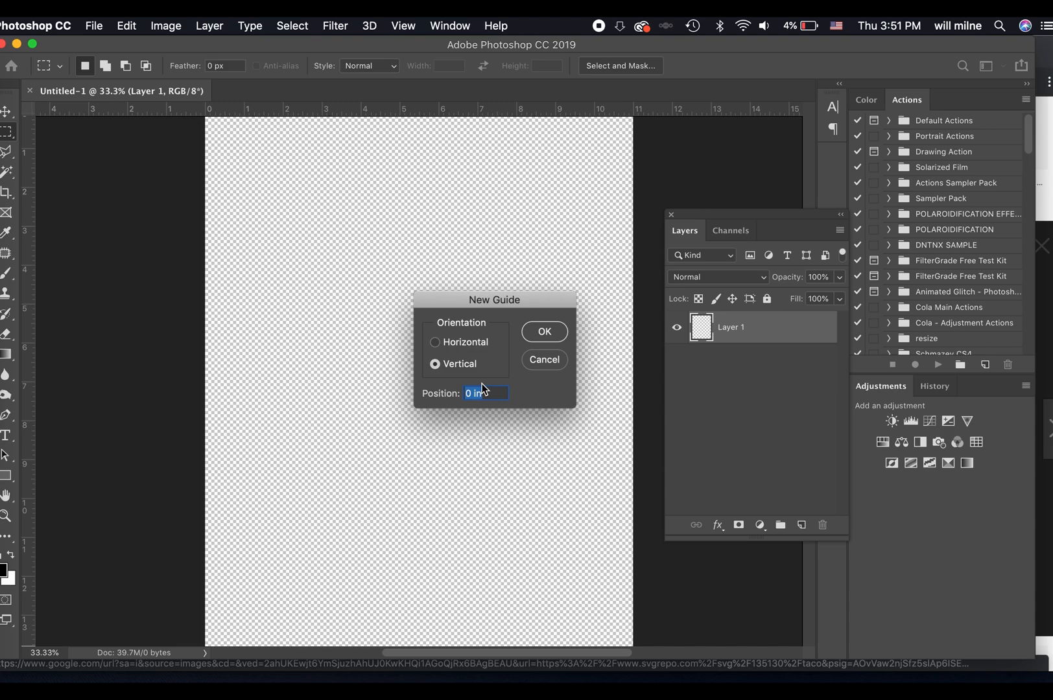
pyautogui.write('2')
pyautogui.press('Return')
# Add a second vertical guide at 9 in.
pyautogui.click(401, 25)
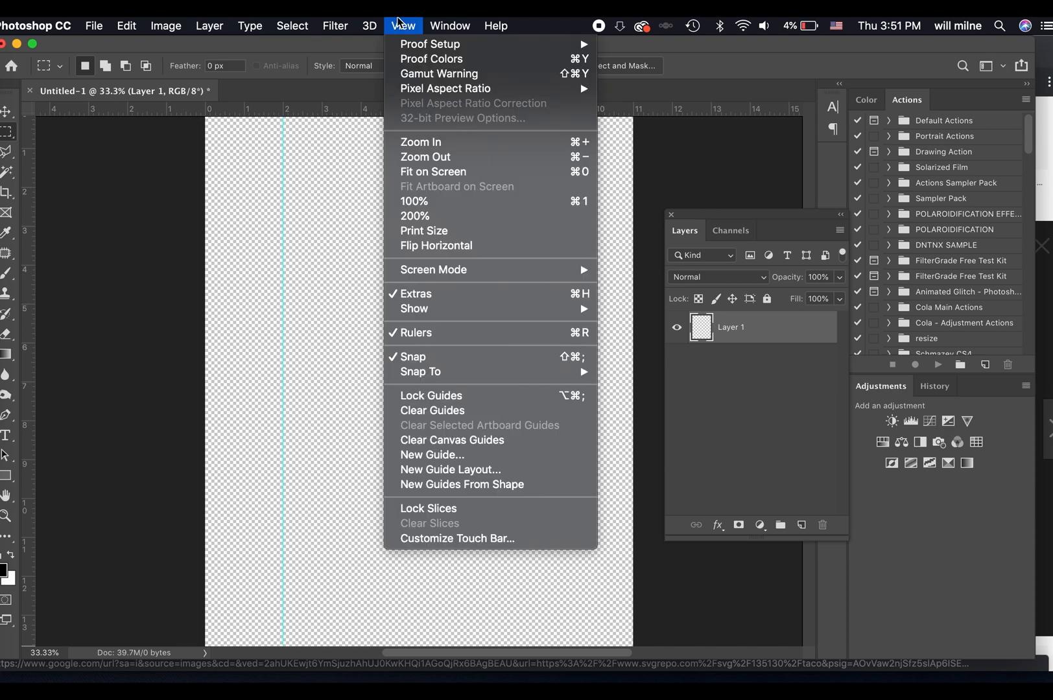
pyautogui.click(463, 456)
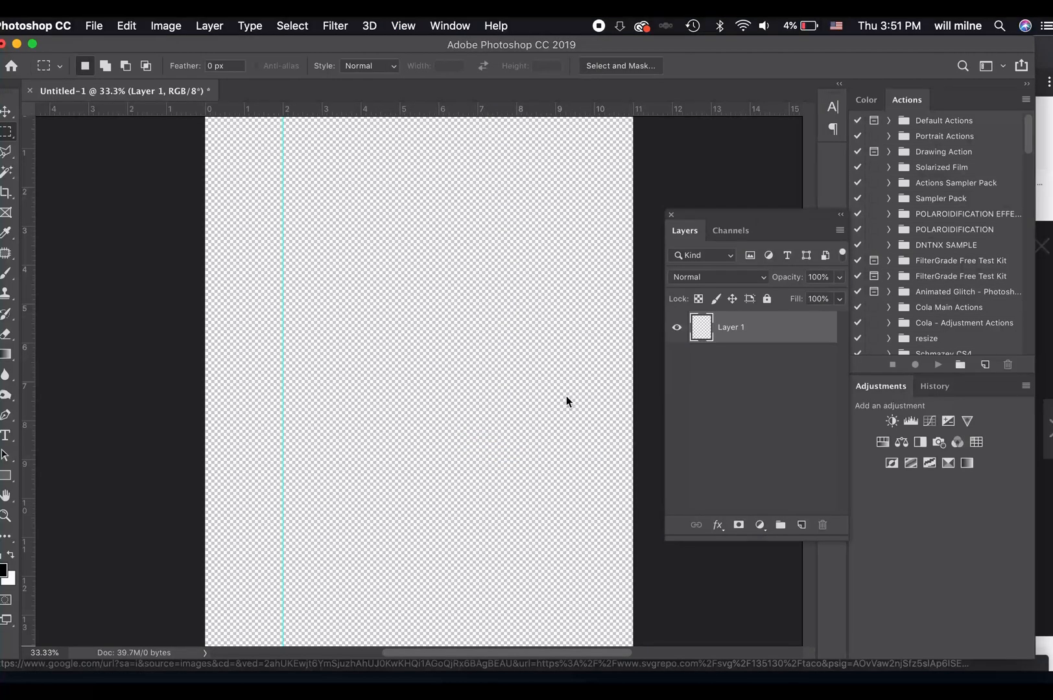
pyautogui.write('9i')
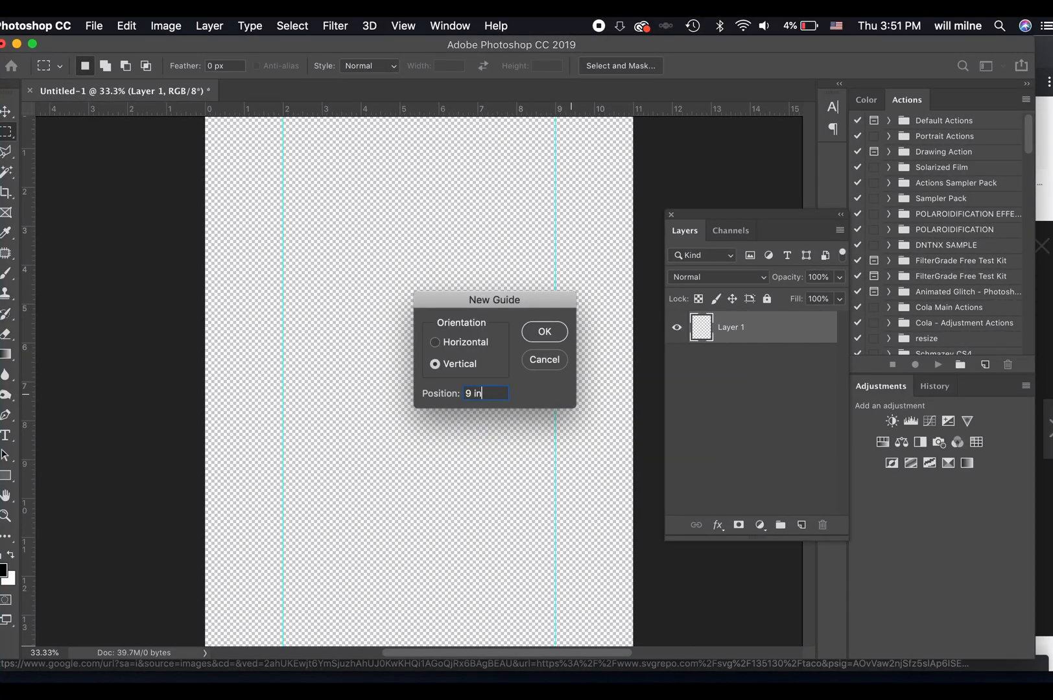
pyautogui.press('Return')
# Place two freehand horizontal guides, at about 2 inches and about 12 inches from the canvas's upper edge.
pyautogui.scroll(3, 468, 229)
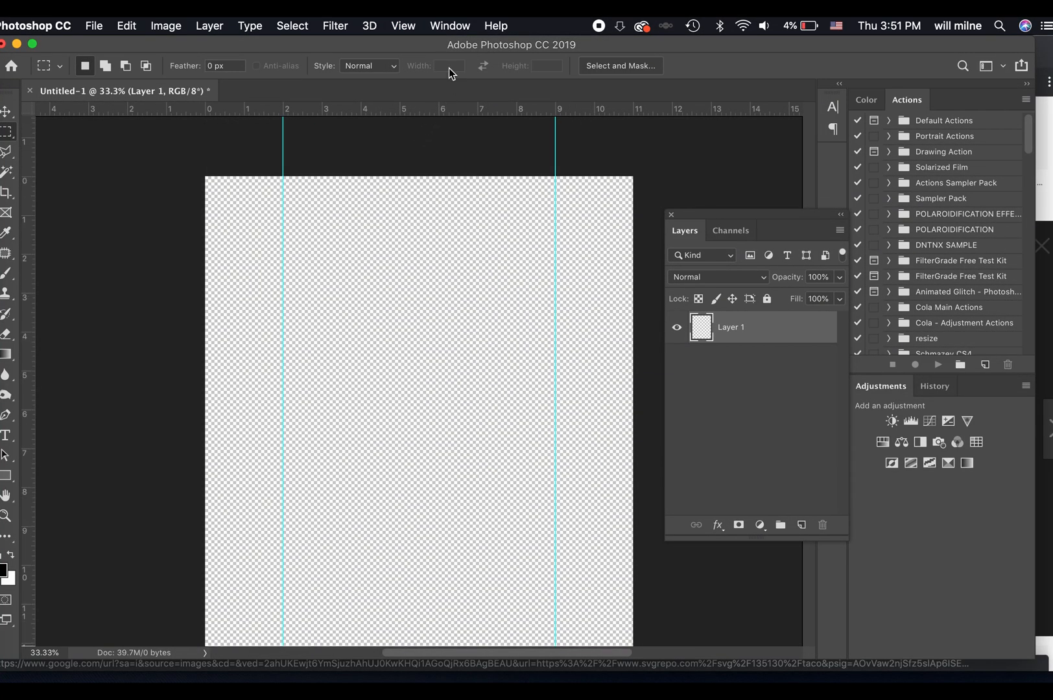
pyautogui.moveTo(389, 108); pyautogui.dragTo(435, 254)
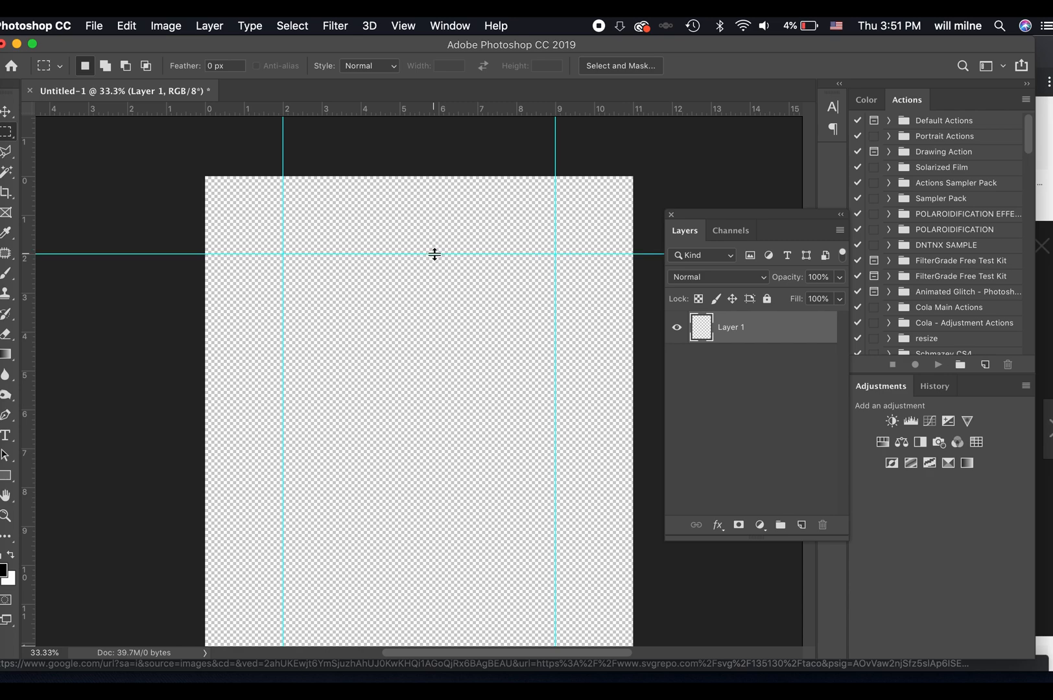
pyautogui.press('super+plus')
pyautogui.press('super+plus')
pyautogui.press('super+plus')
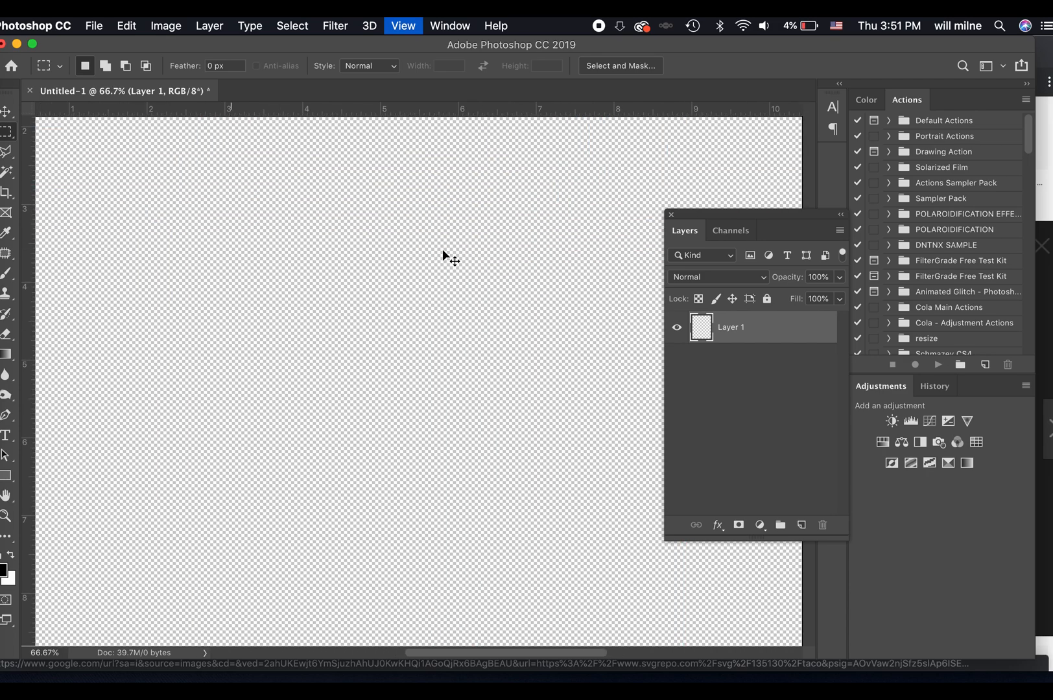
pyautogui.scroll(-10, 443, 250)
pyautogui.hscroll(-10, 443, 250)
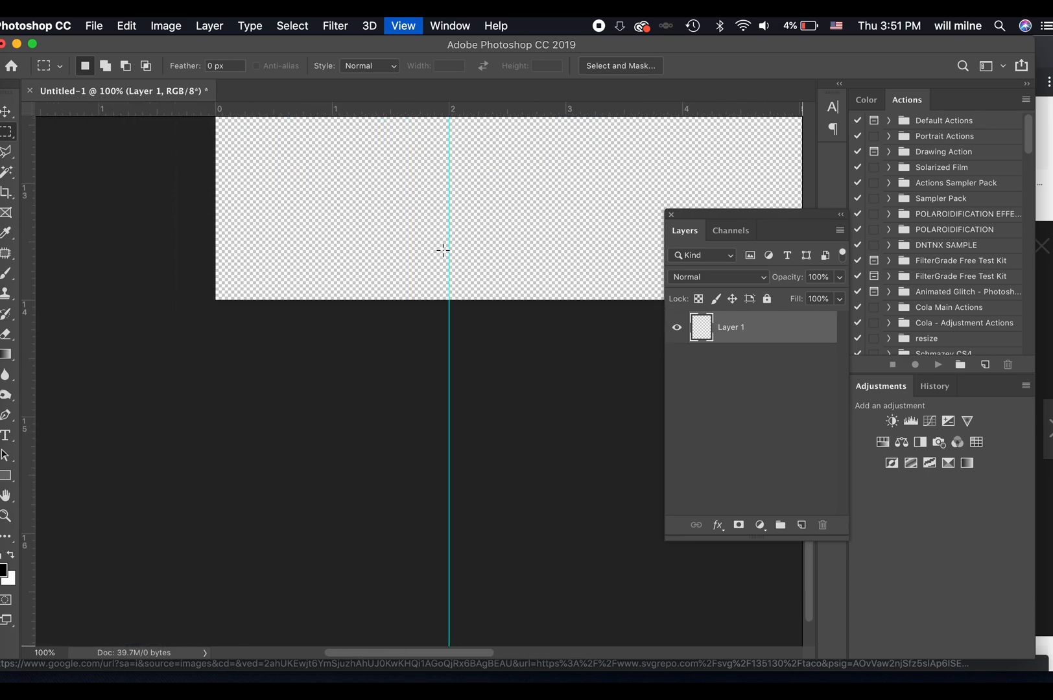
pyautogui.scroll(10, 443, 250)
pyautogui.hscroll(-3, 443, 250)
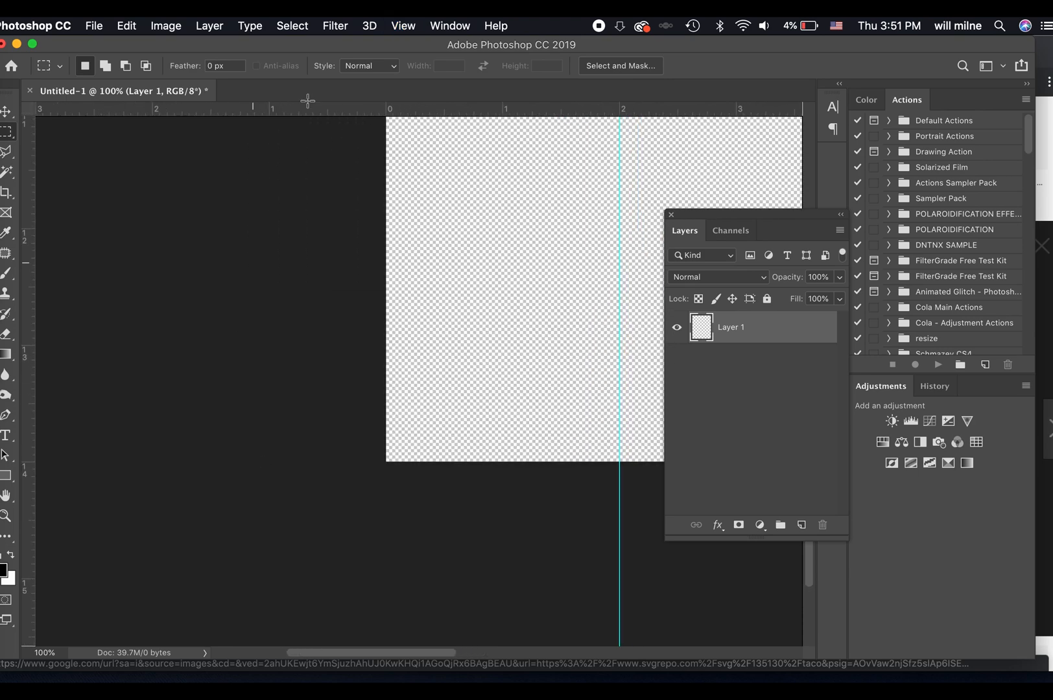
pyautogui.moveTo(450, 109); pyautogui.dragTo(460, 229)
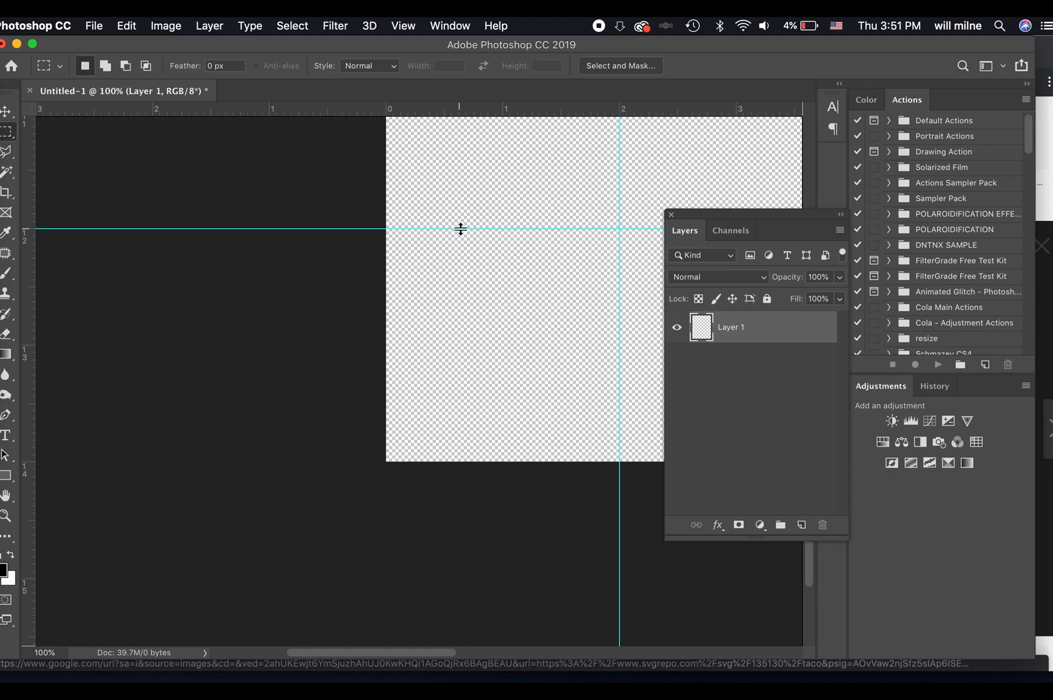
# Select the rectangle enclosed by the four guides and fill it with a black Solid Color fill layer.
pyautogui.press('super+minus')
pyautogui.press('super+minus')
pyautogui.press('super+minus')
pyautogui.press('super+minus')
pyautogui.press('super+minus')
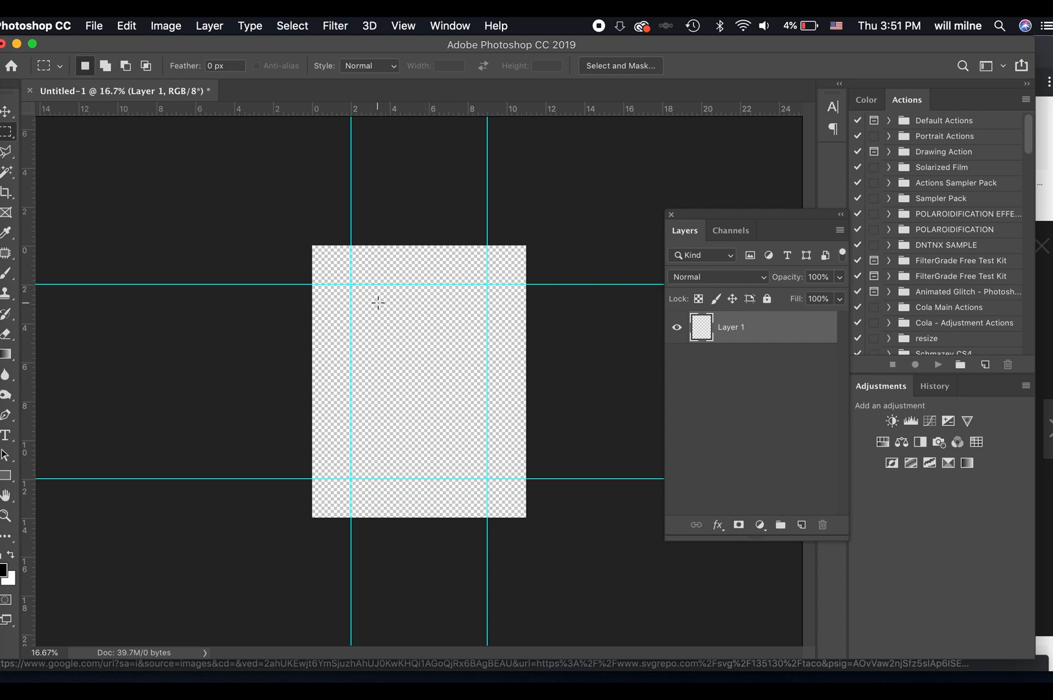
pyautogui.moveTo(350, 284); pyautogui.dragTo(487, 479)
pyautogui.click(759, 525)
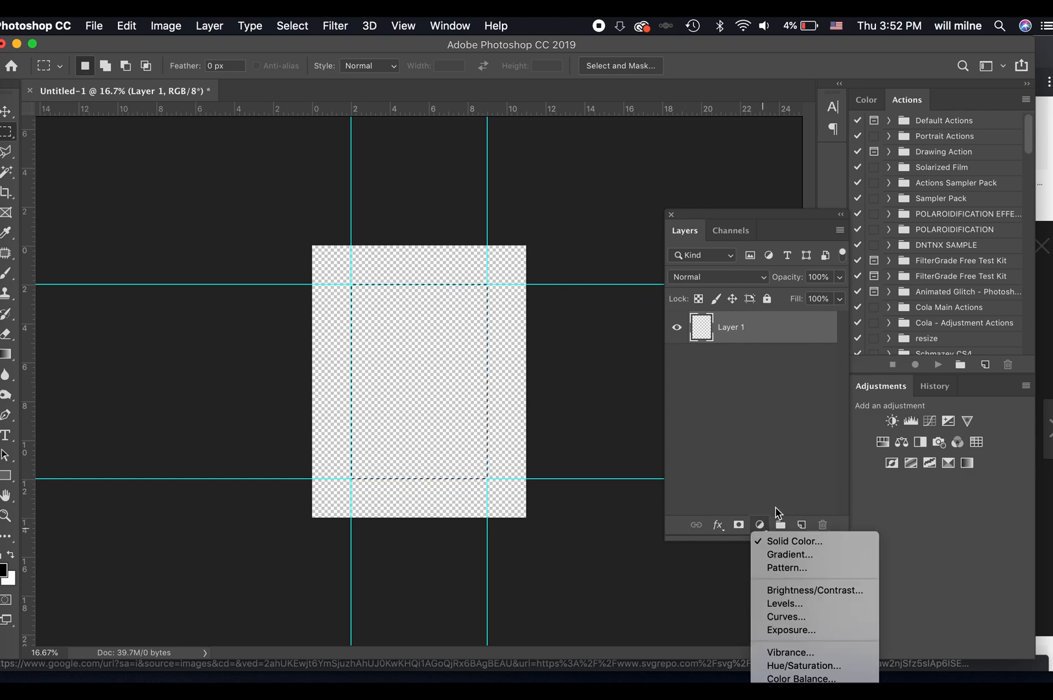
pyautogui.click(791, 542)
pyautogui.press('Return')
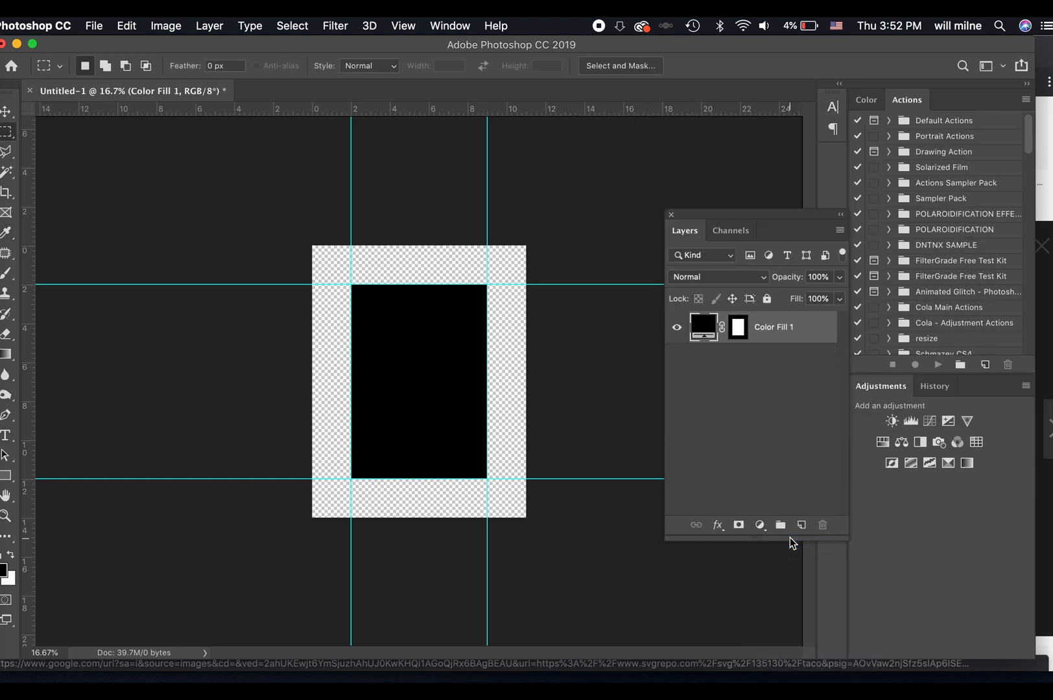